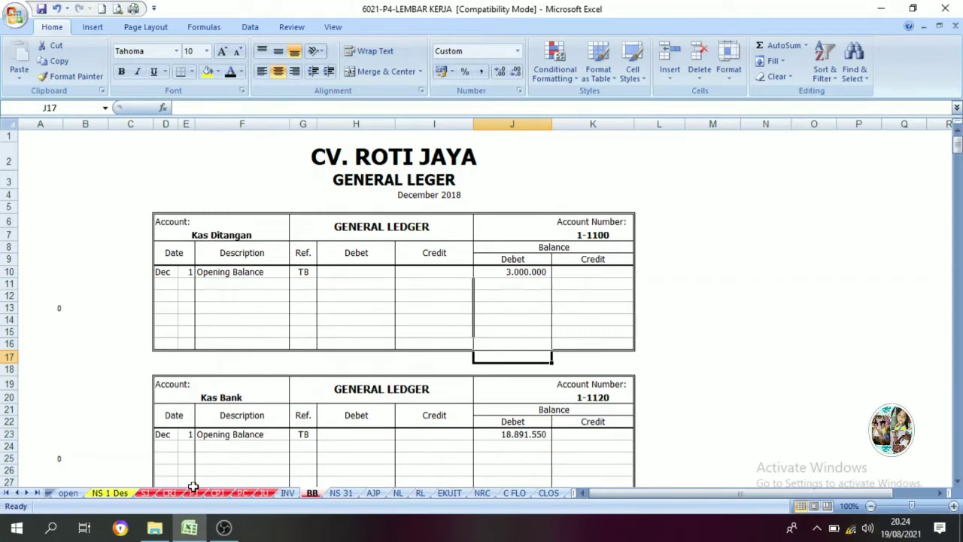
- Review the sales, cash receipt, purchases, cash payment, petty cash and general journal sheets one after another
click(145, 493)
scroll(211, 309, up, 4)
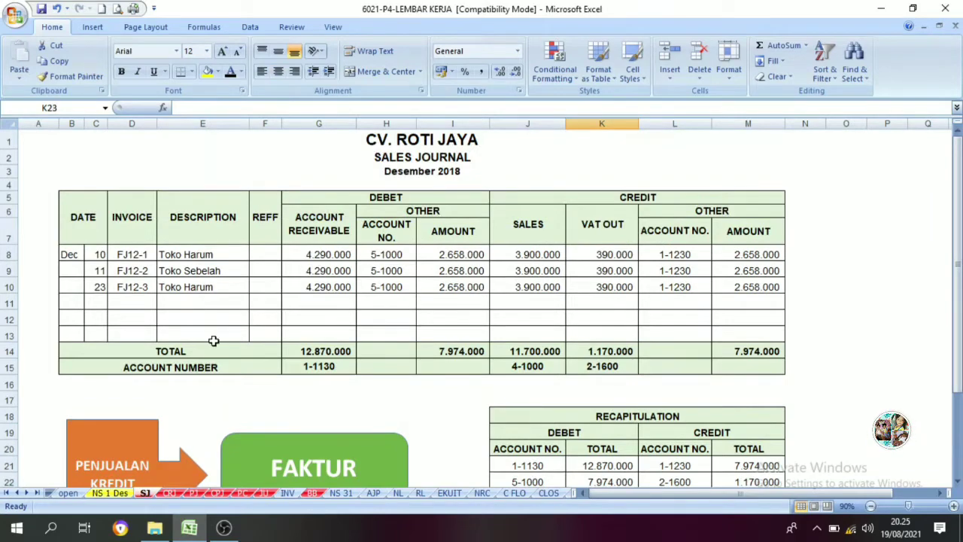
scroll(181, 444, down, 1)
scroll(171, 450, up, 1)
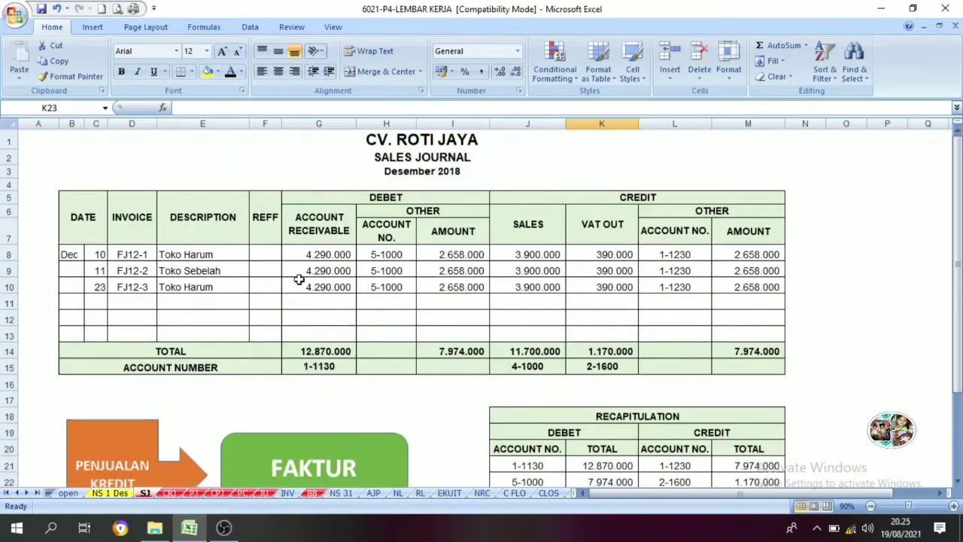
click(170, 493)
scroll(194, 466, up, 2)
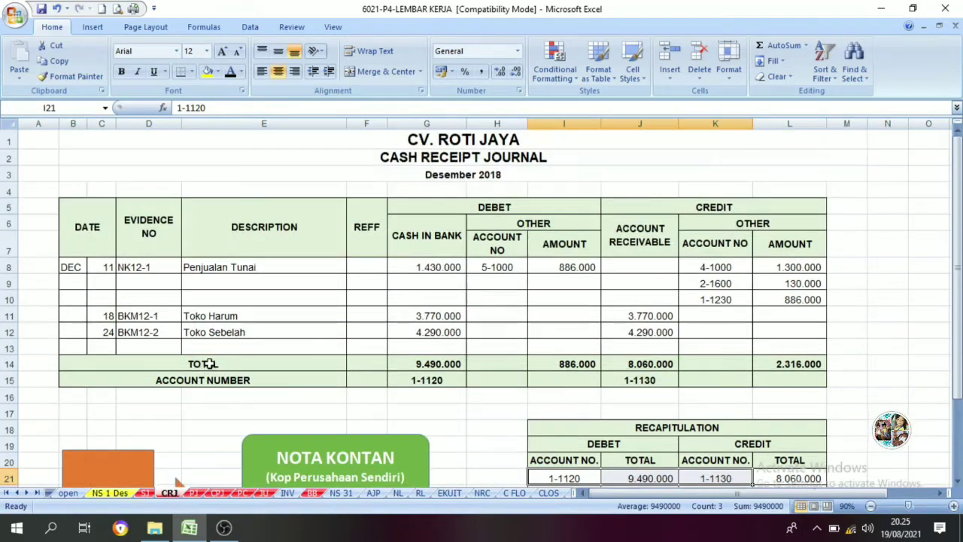
click(194, 493)
scroll(256, 331, up, 1)
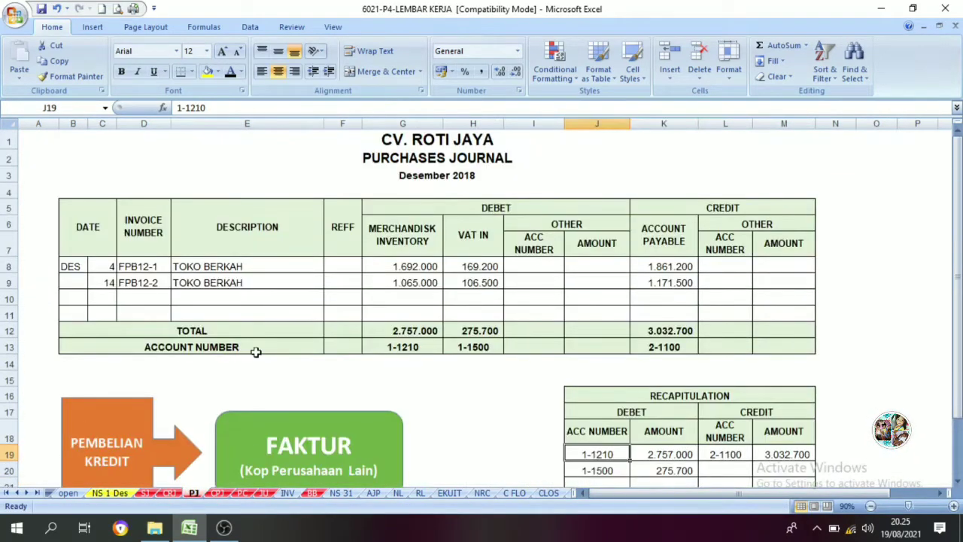
click(217, 493)
scroll(313, 359, up, 5)
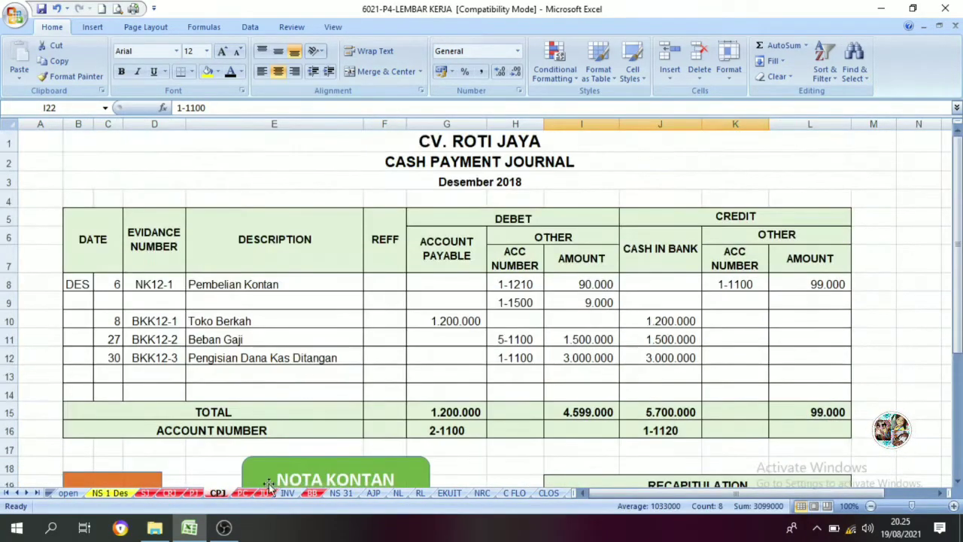
click(242, 493)
scroll(297, 376, up, 3)
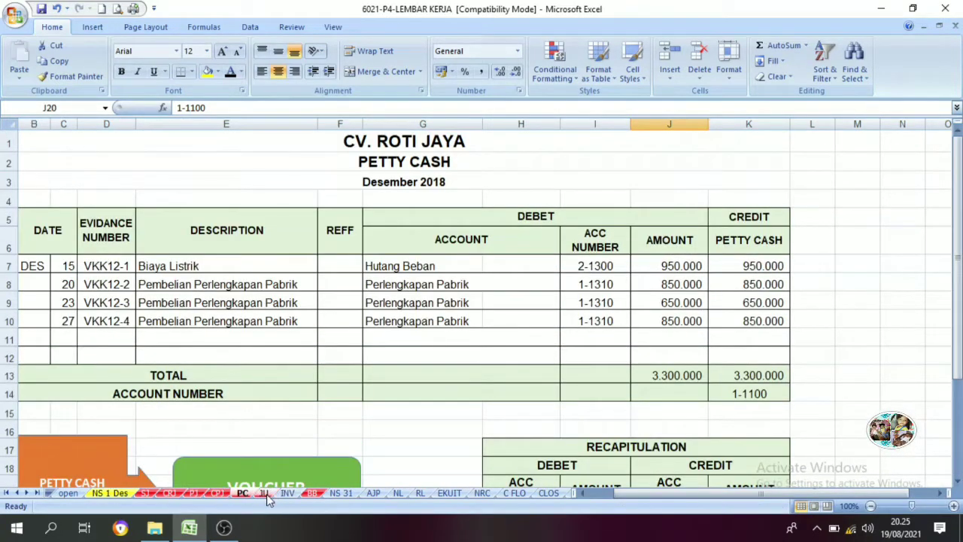
click(263, 493)
scroll(290, 333, up, 1)
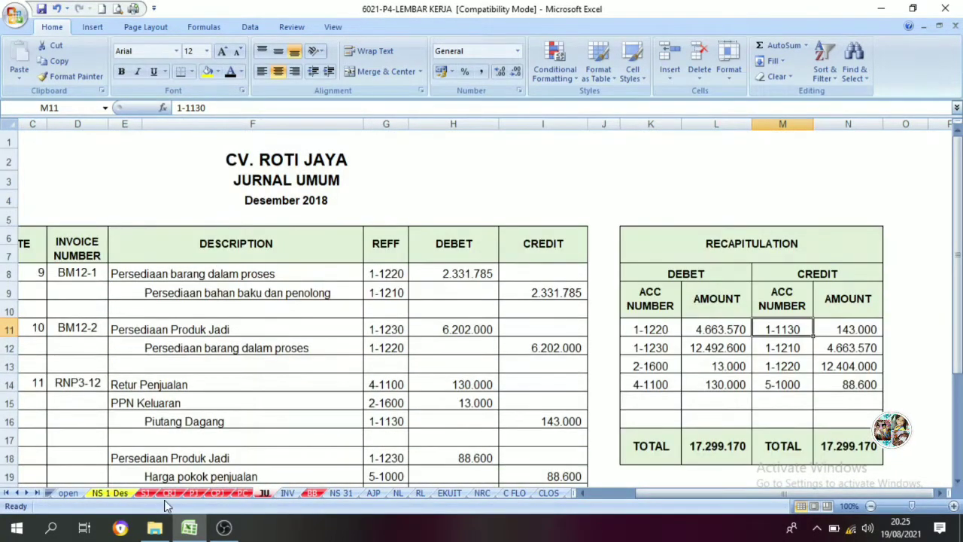
- Examine the recapitulation table of the sales journal against the journal's entries and column totals
click(146, 494)
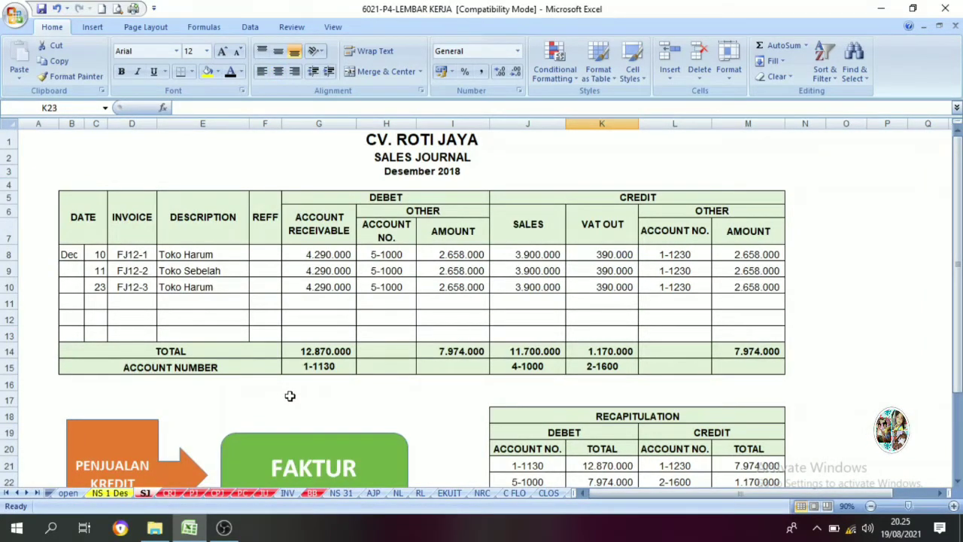
scroll(305, 395, down, 2)
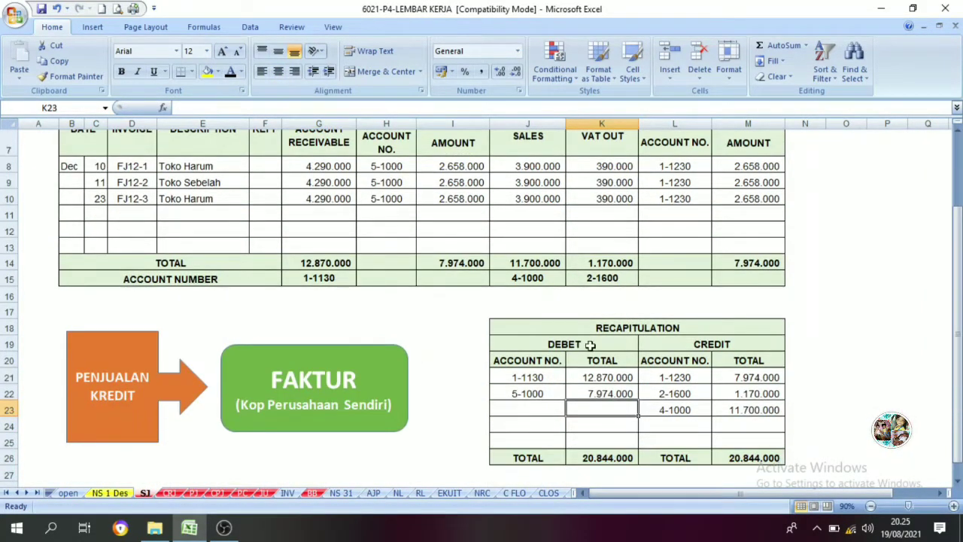
drag(544, 330, 551, 450)
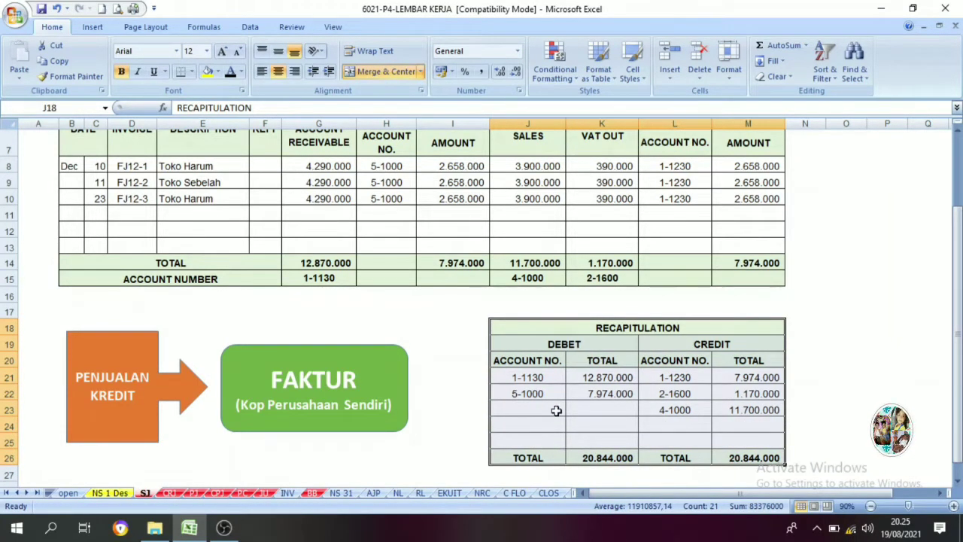
scroll(557, 412, up, 2)
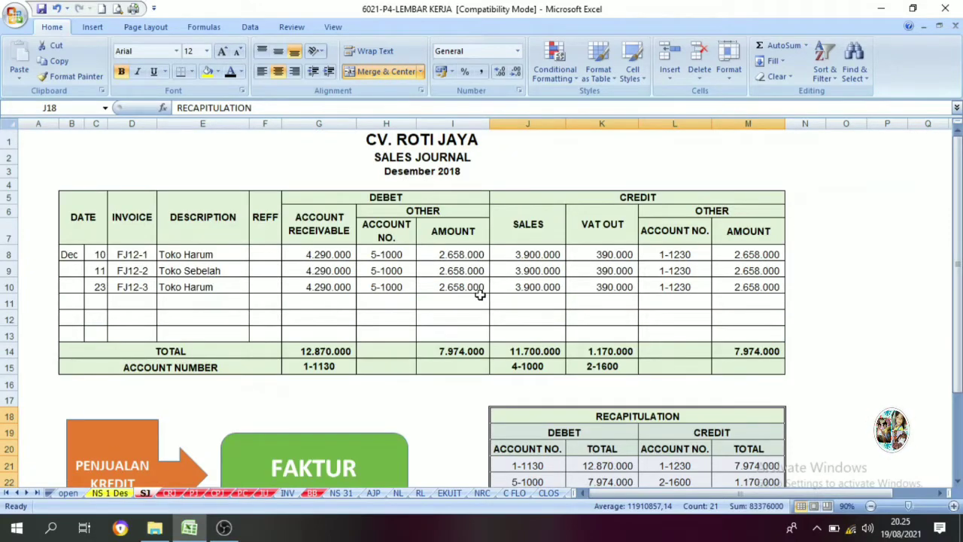
scroll(501, 337, down, 3)
scroll(496, 323, up, 3)
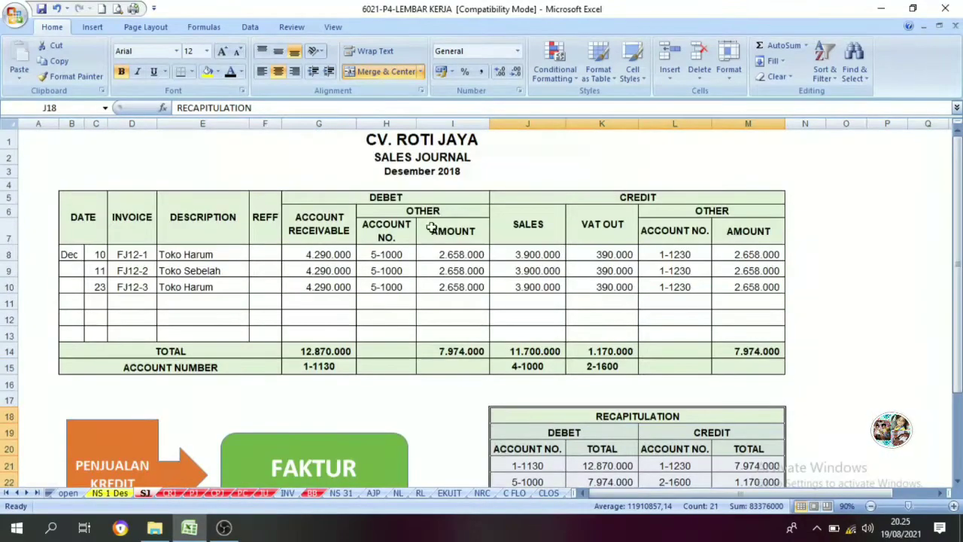
scroll(476, 316, down, 3)
click(556, 269)
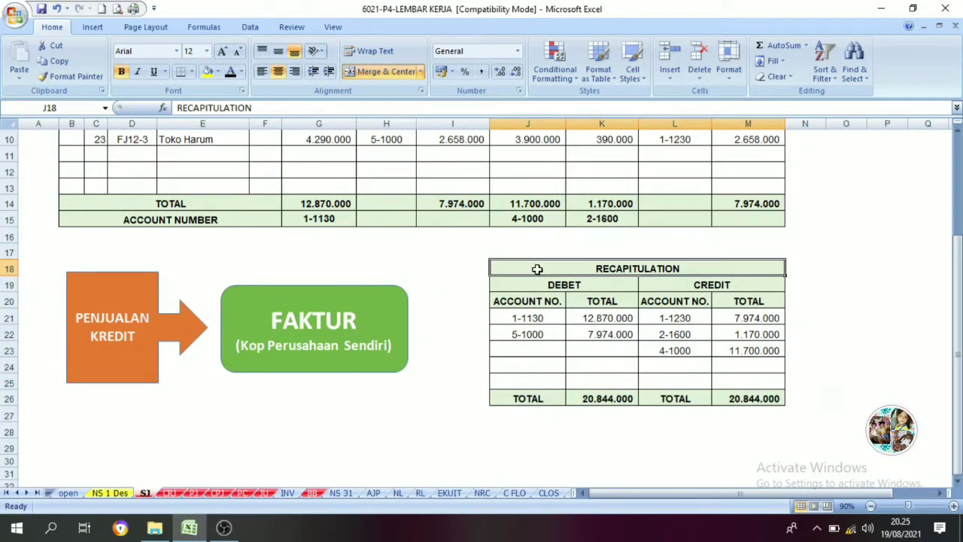
drag(695, 269, 602, 362)
scroll(583, 344, up, 3)
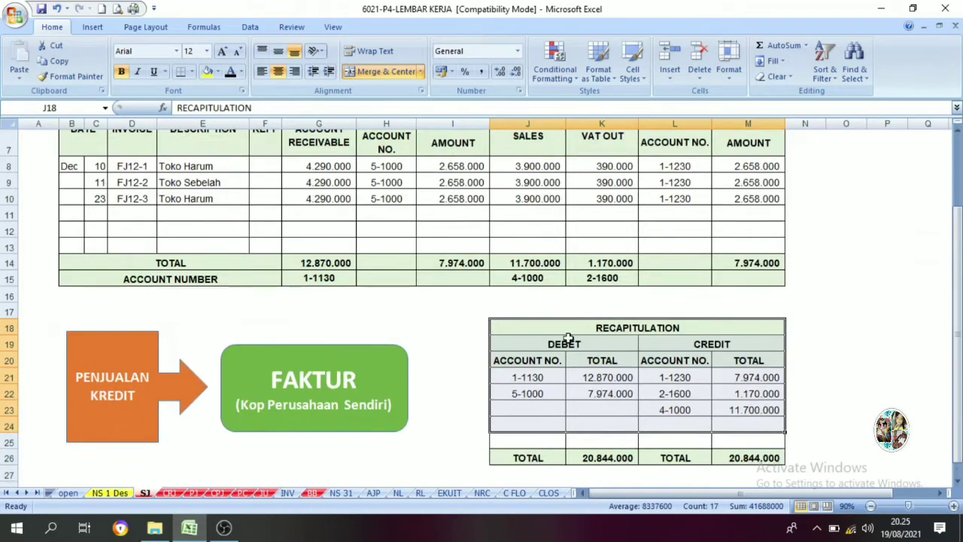
scroll(565, 361, down, 3)
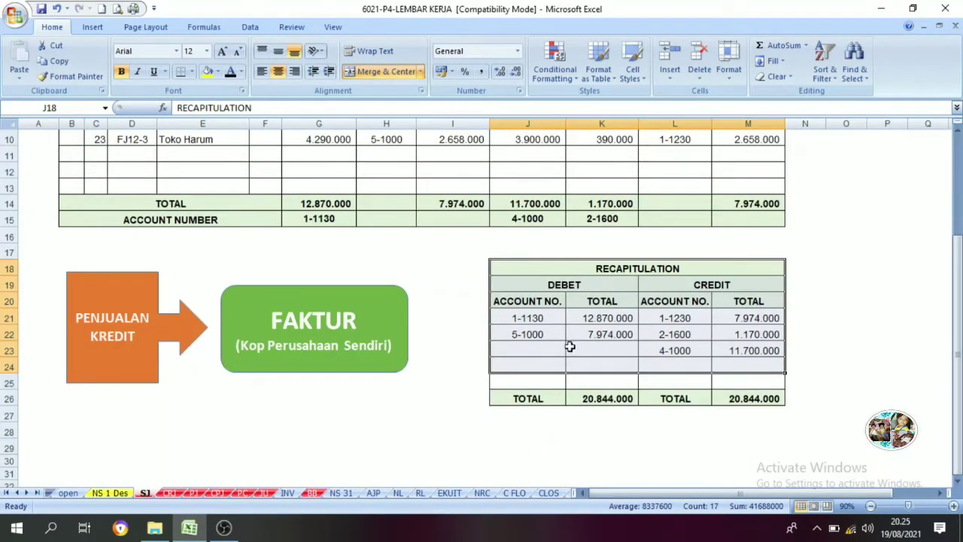
scroll(569, 346, up, 3)
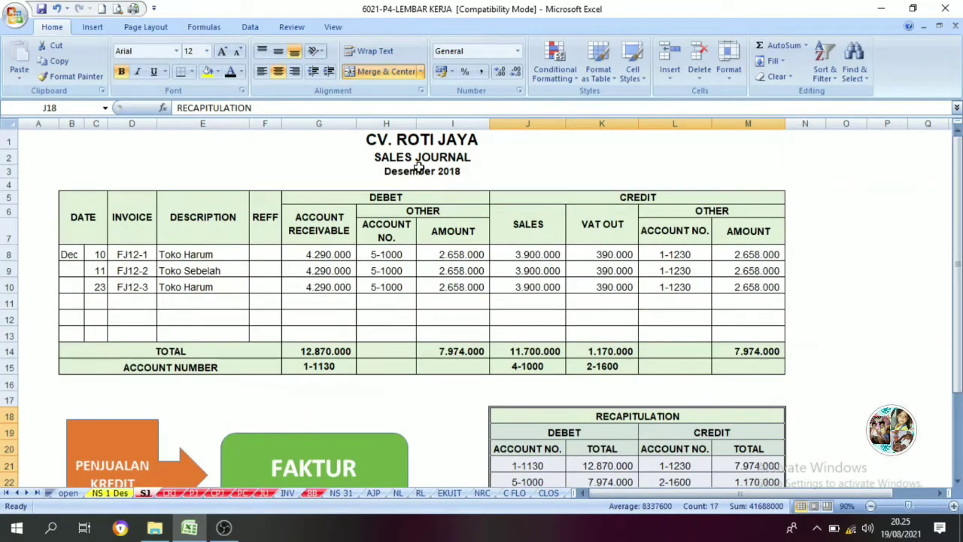
scroll(457, 321, down, 3)
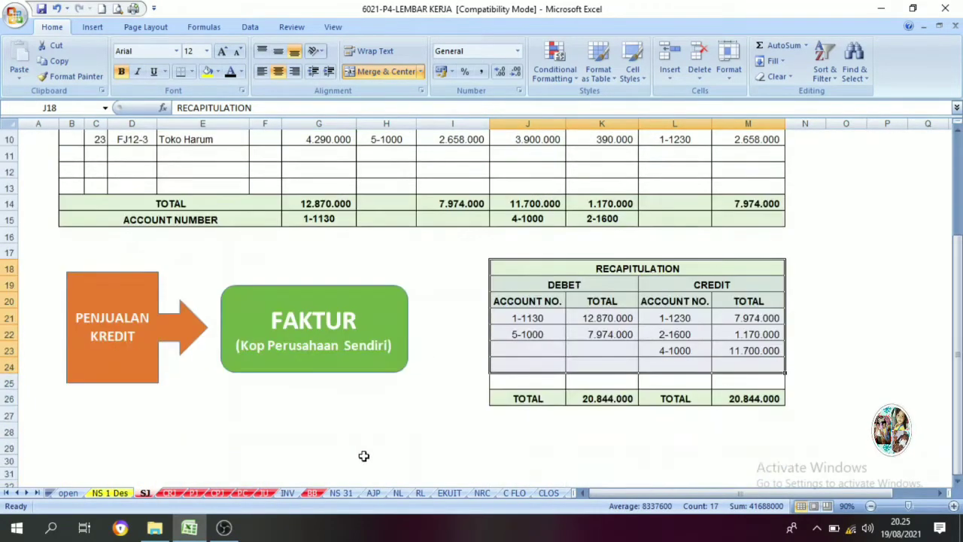
- Examine the opening balance rows in the BB general ledger sheet and compare them with the NS 1 Des trial balance
click(312, 493)
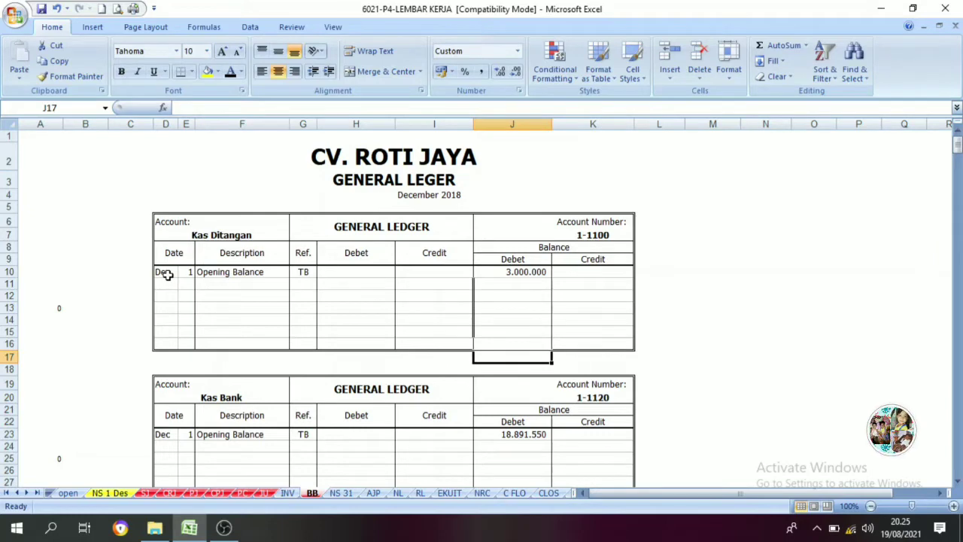
drag(174, 275, 494, 271)
scroll(486, 282, down, 19)
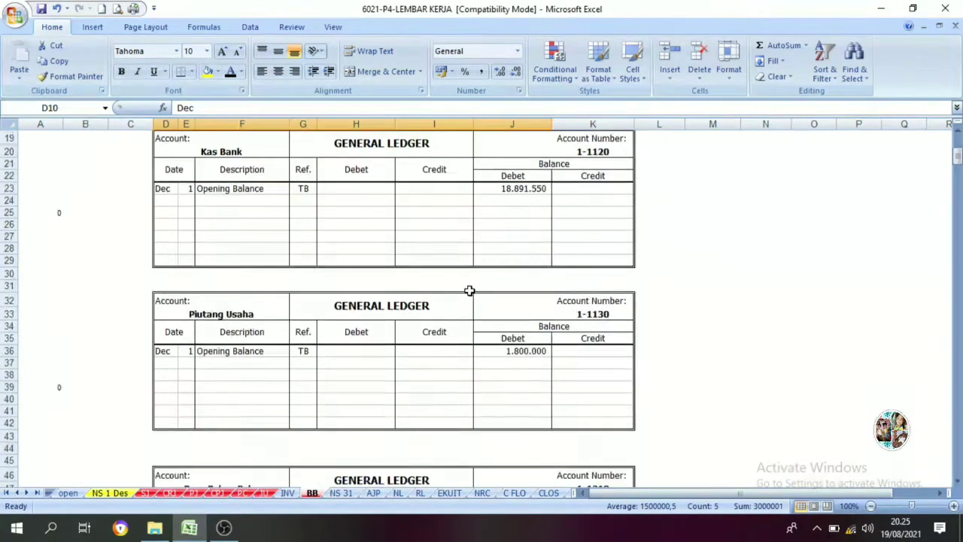
scroll(467, 295, up, 19)
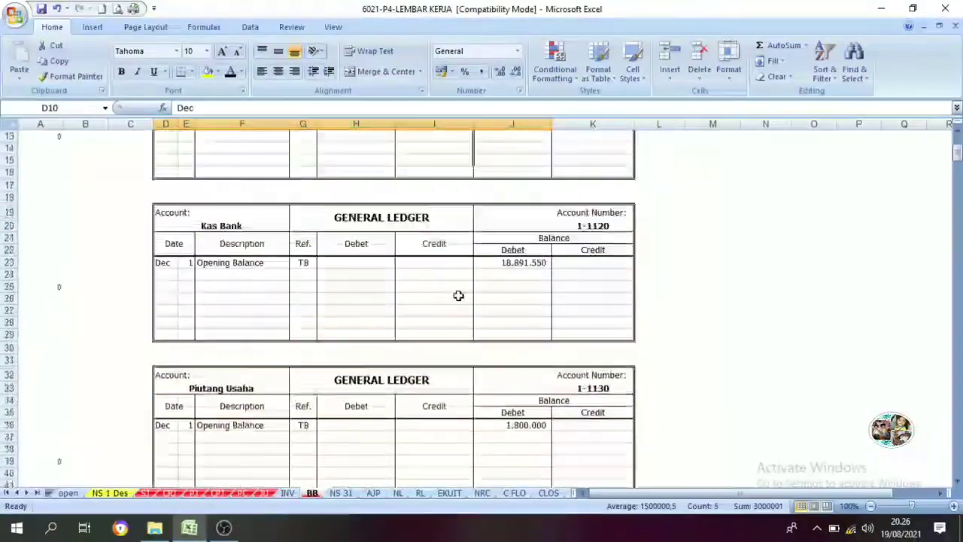
click(378, 273)
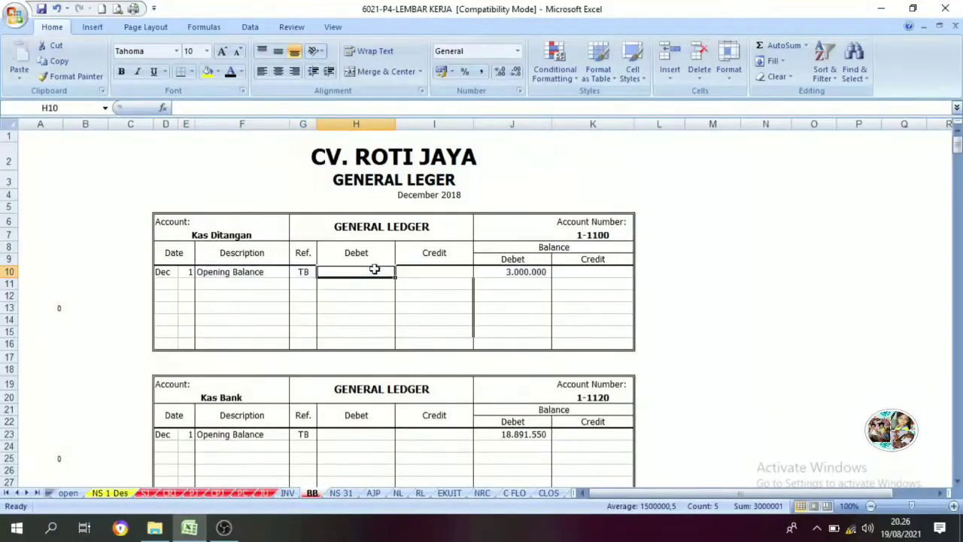
click(118, 492)
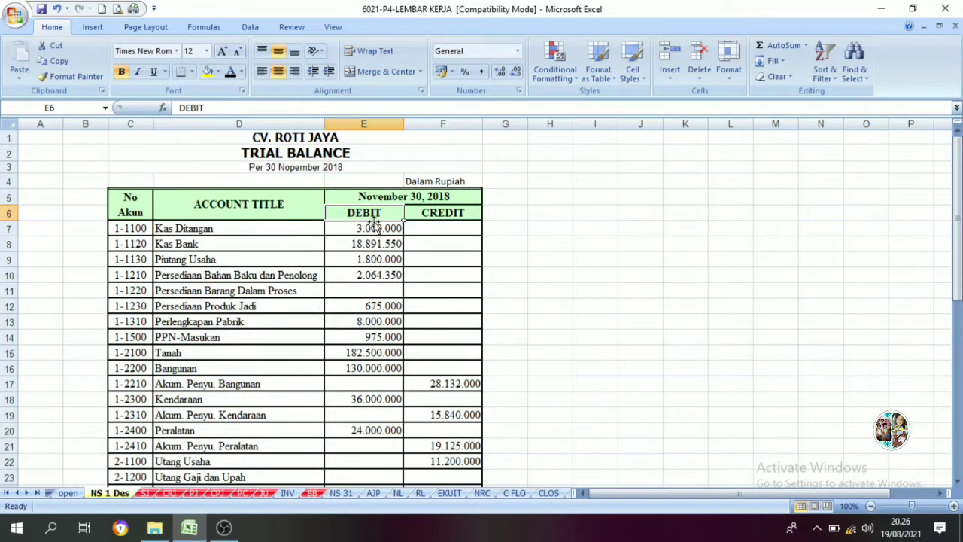
click(311, 492)
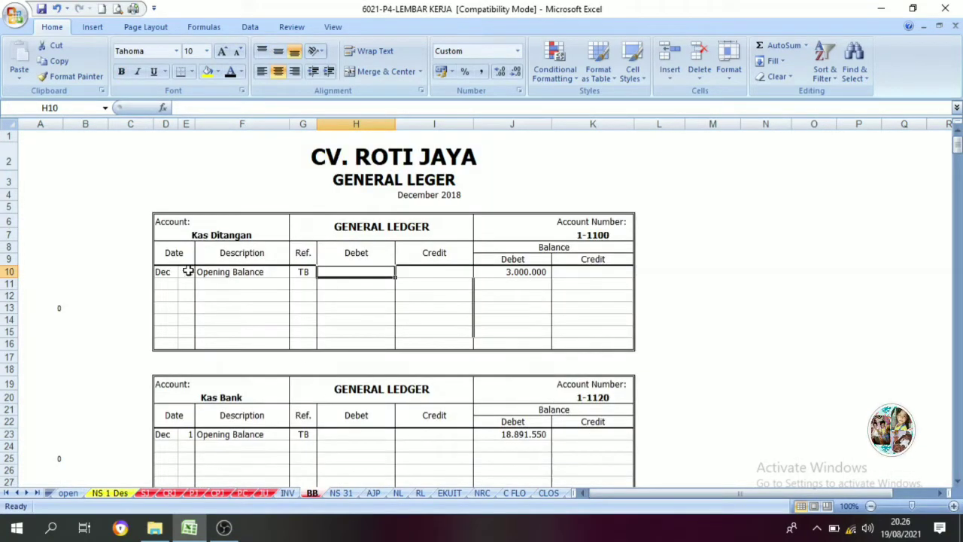
- Inspect the date and debit balance of the Kas Ditangan ledger's opening row and check their source in the trial balance
click(525, 272)
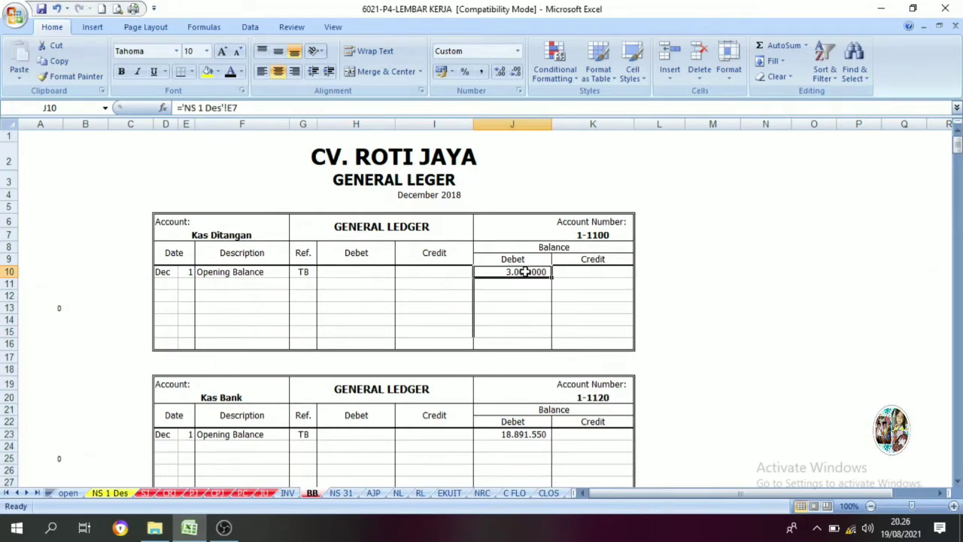
click(167, 275)
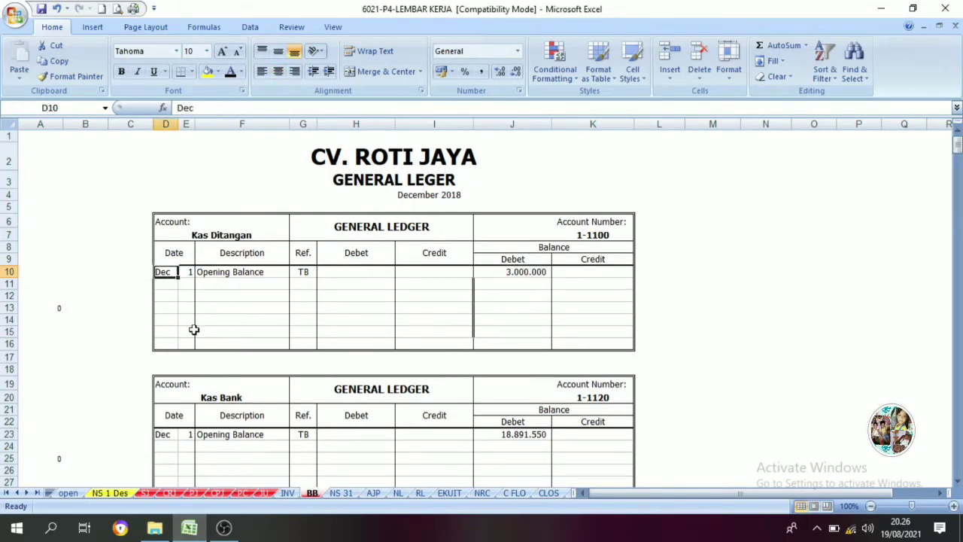
click(195, 271)
click(186, 271)
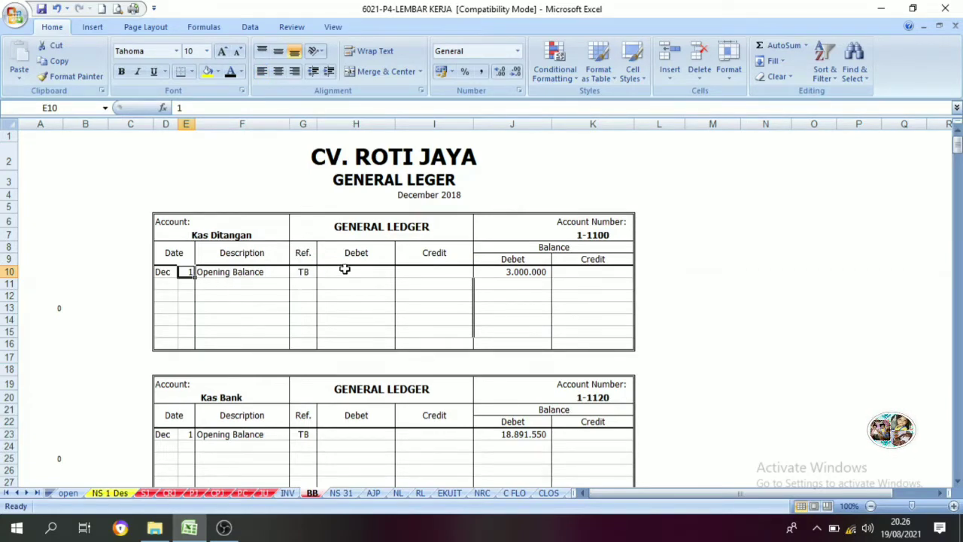
click(556, 248)
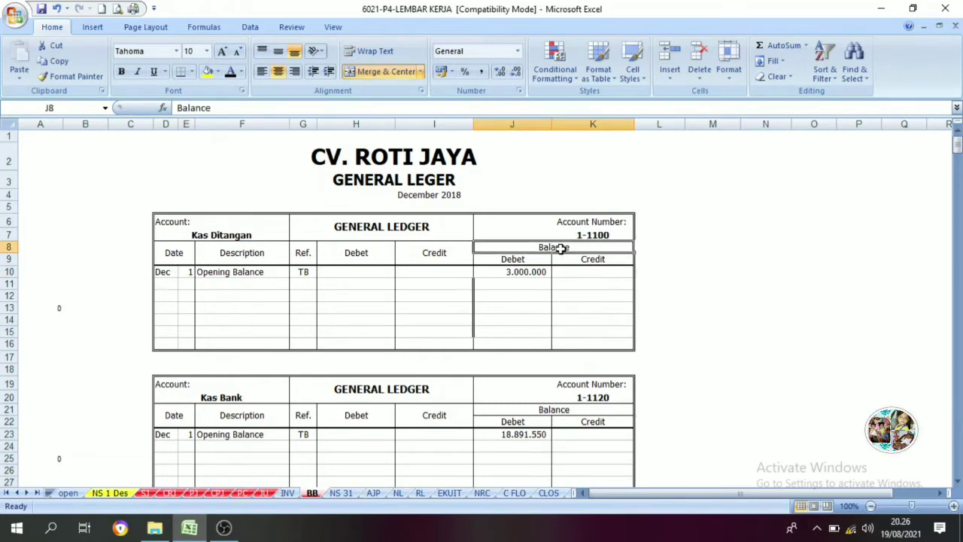
click(526, 260)
click(528, 273)
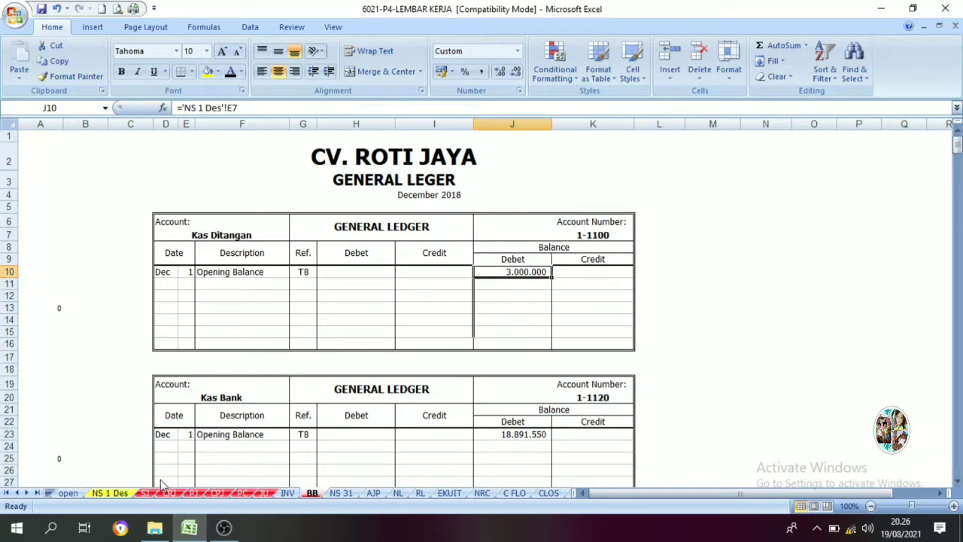
click(111, 492)
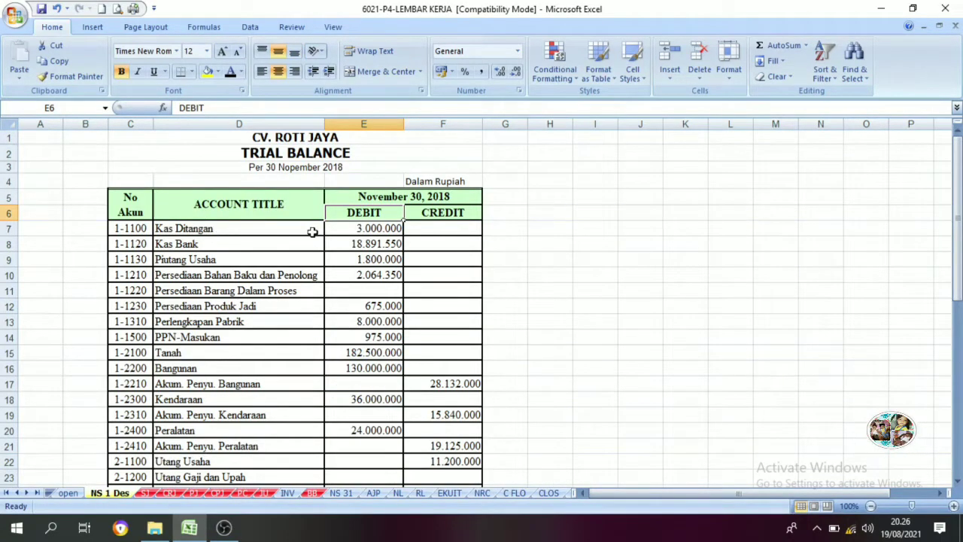
click(306, 495)
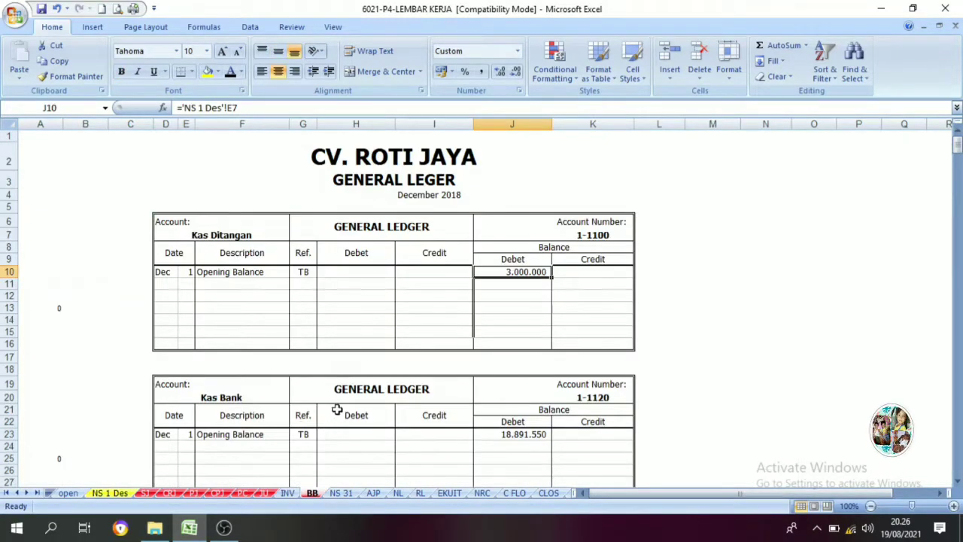
- Look through the opening balances of the other general ledger accounts and reopen the trial balance for comparison
scroll(335, 404, down, 4)
scroll(337, 406, down, 20)
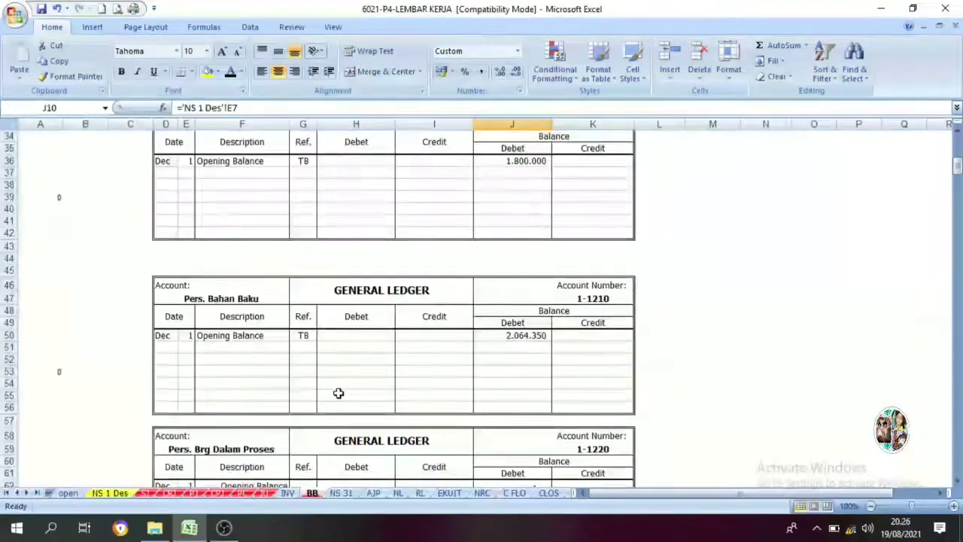
scroll(338, 393, down, 20)
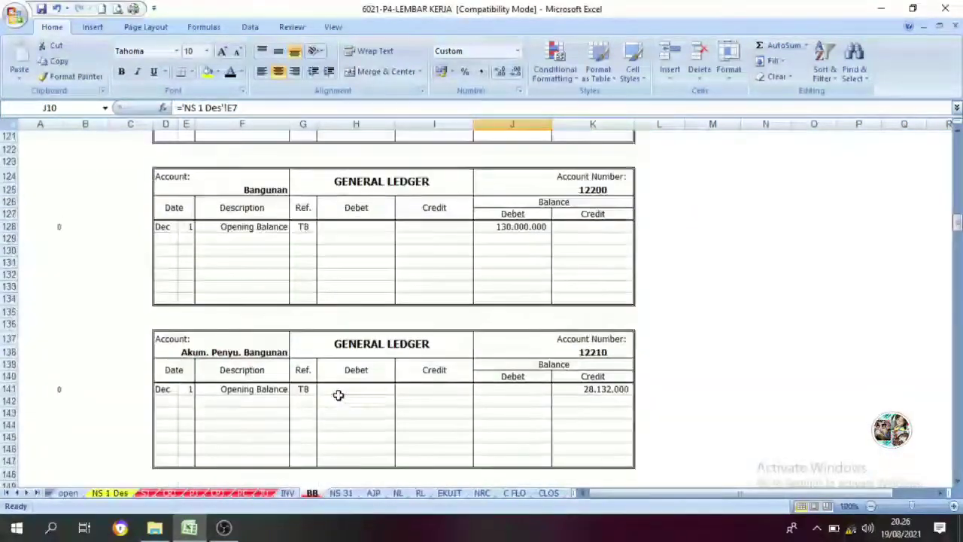
scroll(337, 397, up, 20)
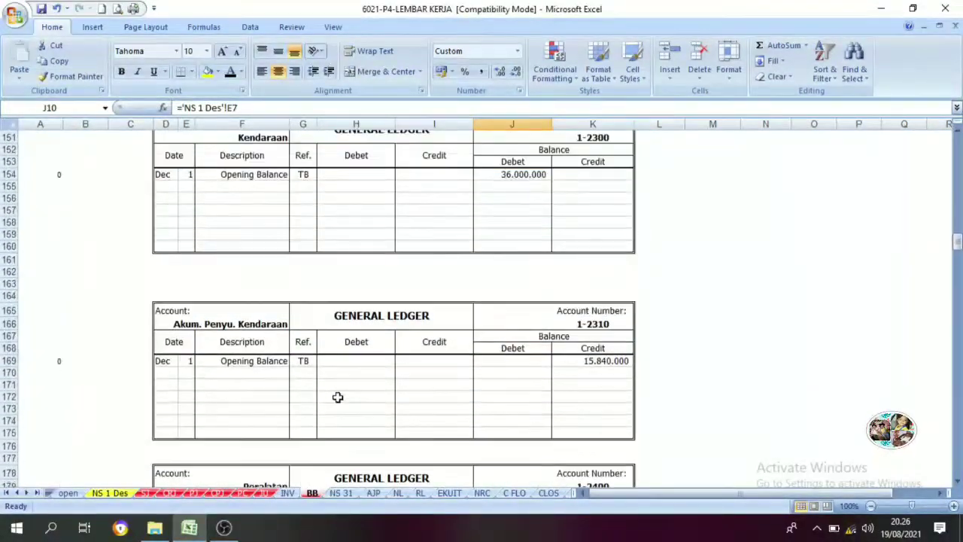
scroll(337, 398, up, 20)
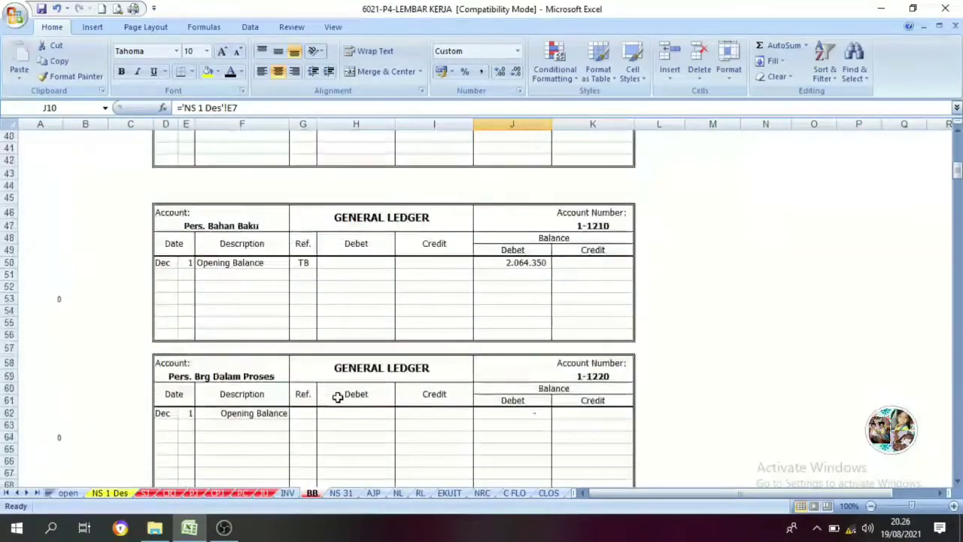
click(109, 493)
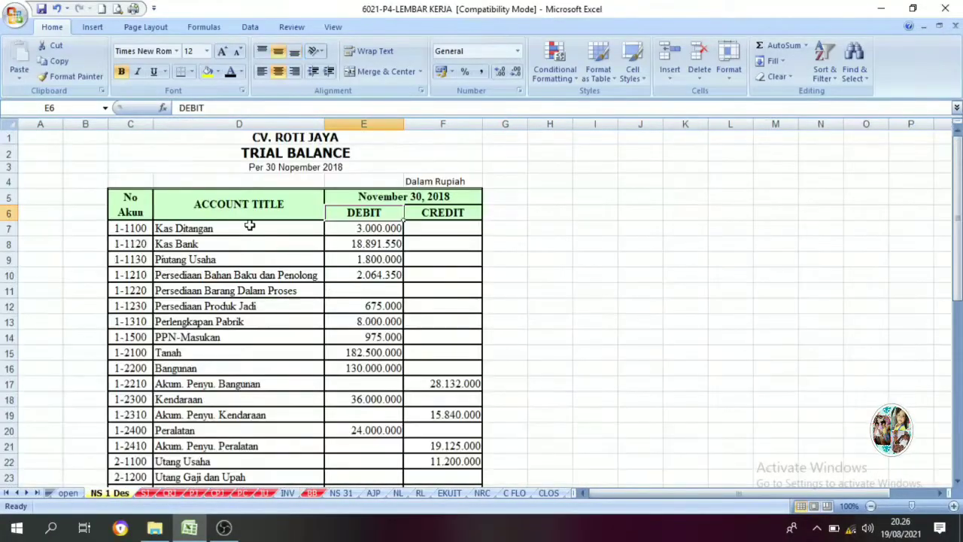
- Look through the accounts in the trial balance and return to the Kas Ditangan account in the BB general ledger
scroll(241, 256, down, 13)
scroll(230, 297, up, 13)
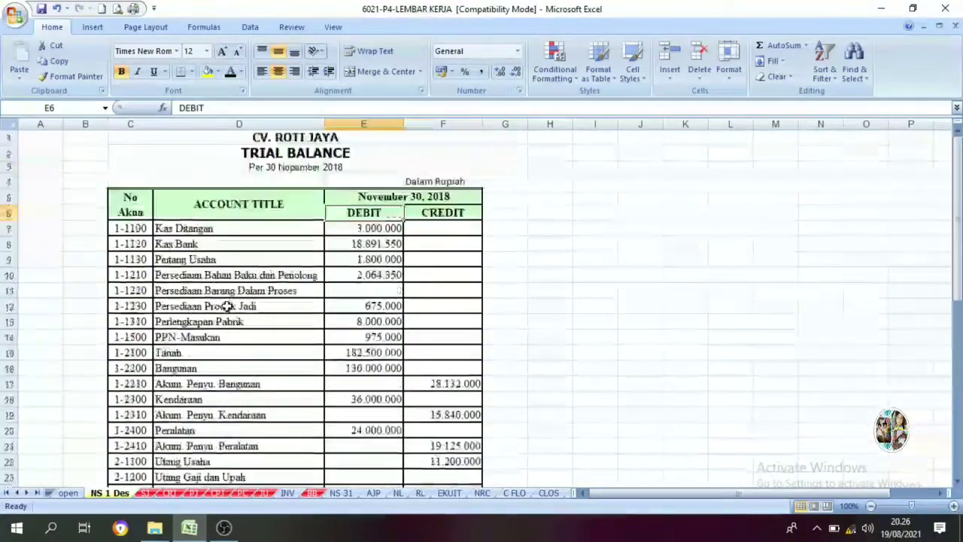
click(312, 492)
scroll(326, 318, up, 7)
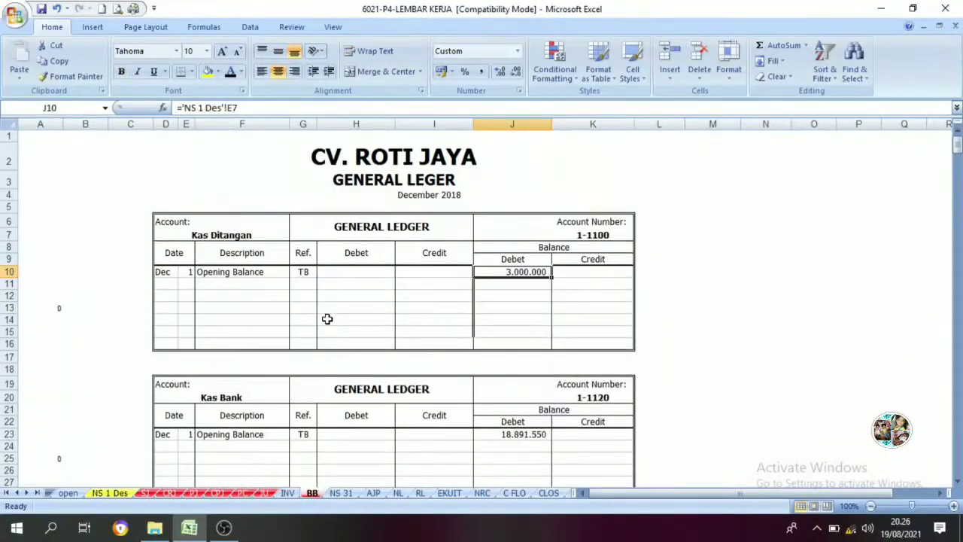
scroll(327, 318, down, 1)
scroll(348, 310, up, 1)
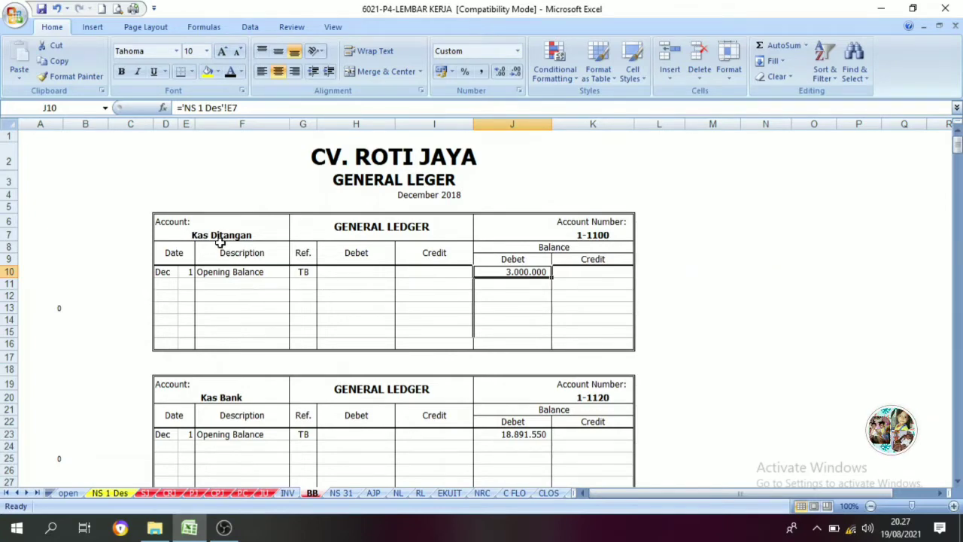
- Inspect the account name and account number of the Kas Ditangan ledger and their source cells in the trial balance
click(558, 233)
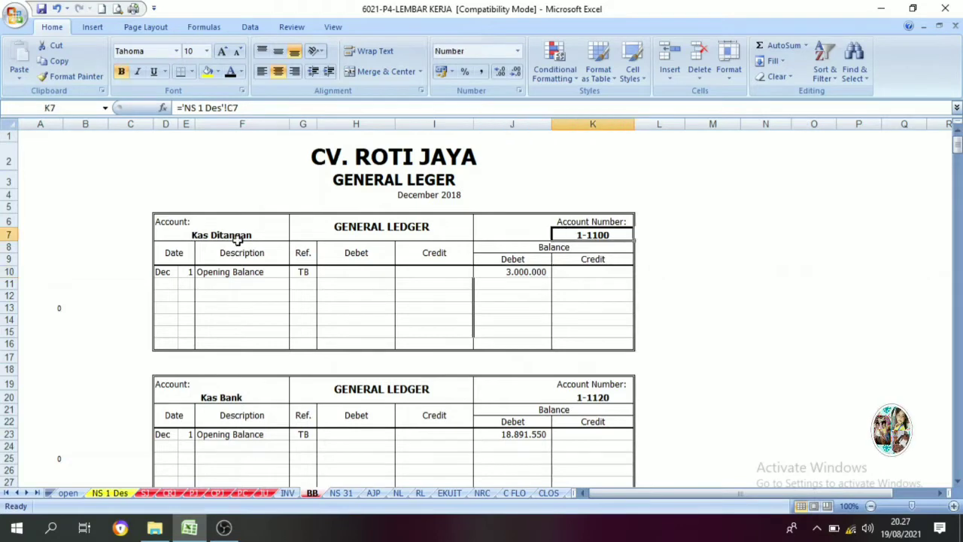
click(212, 234)
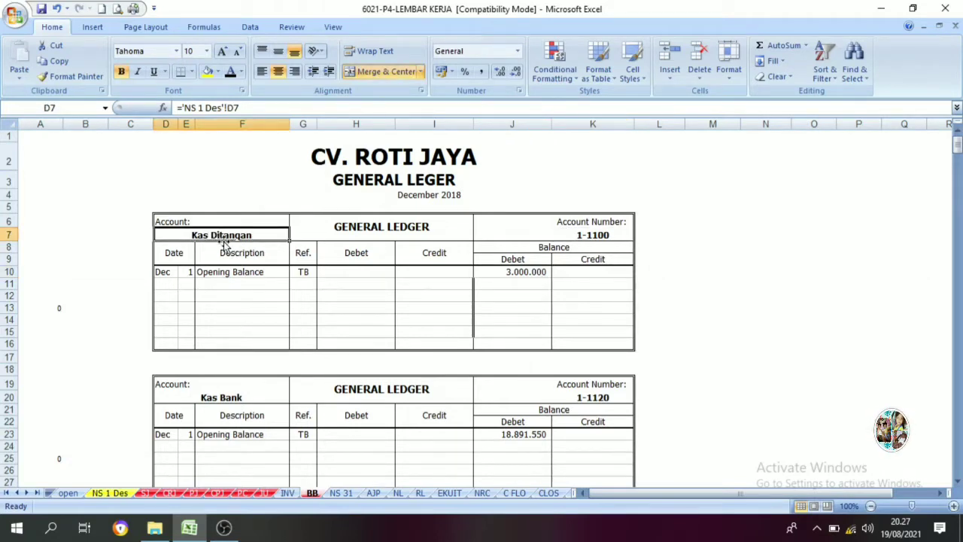
click(590, 234)
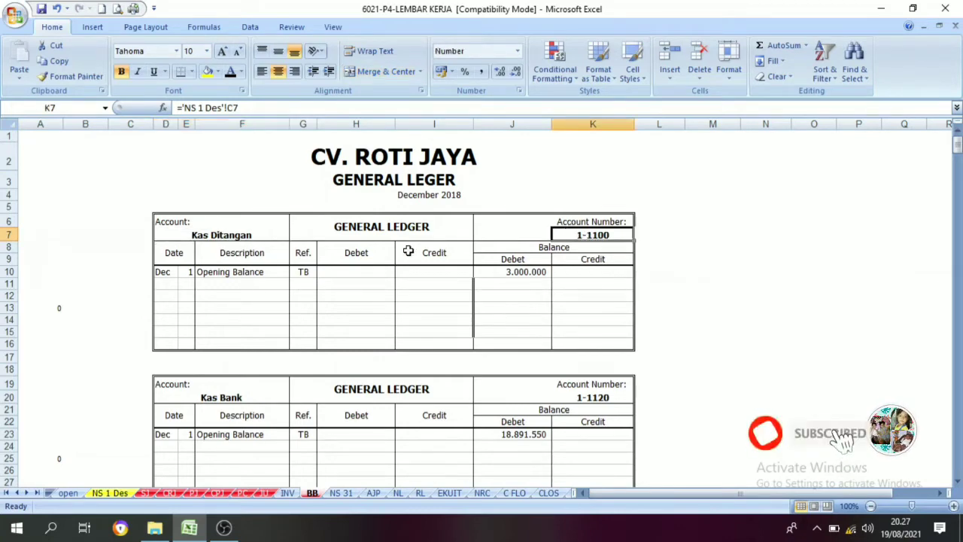
click(330, 249)
click(222, 238)
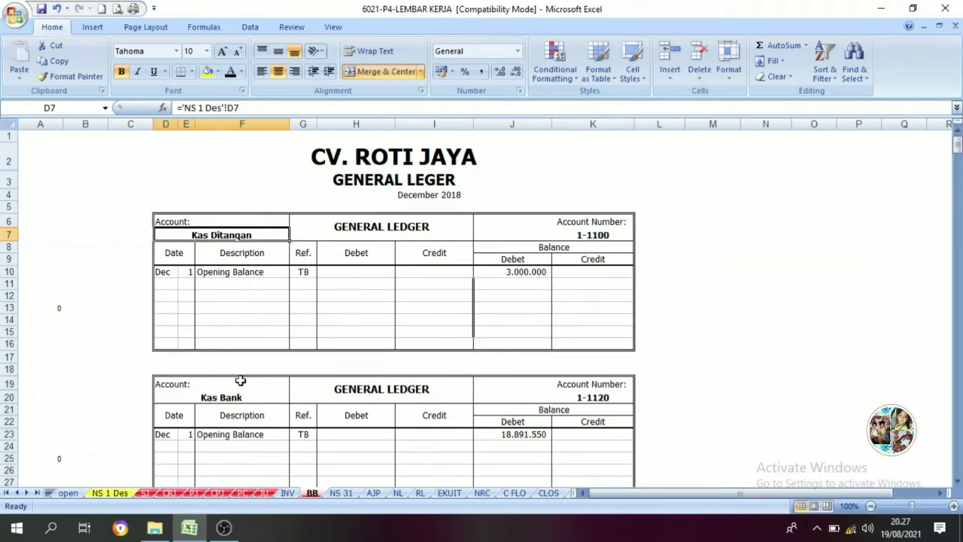
- Check the debit and credit account numbers in the sales journal's recapitulation for the Kas Ditangan account, 1-1100
click(145, 492)
scroll(145, 435, up, 3)
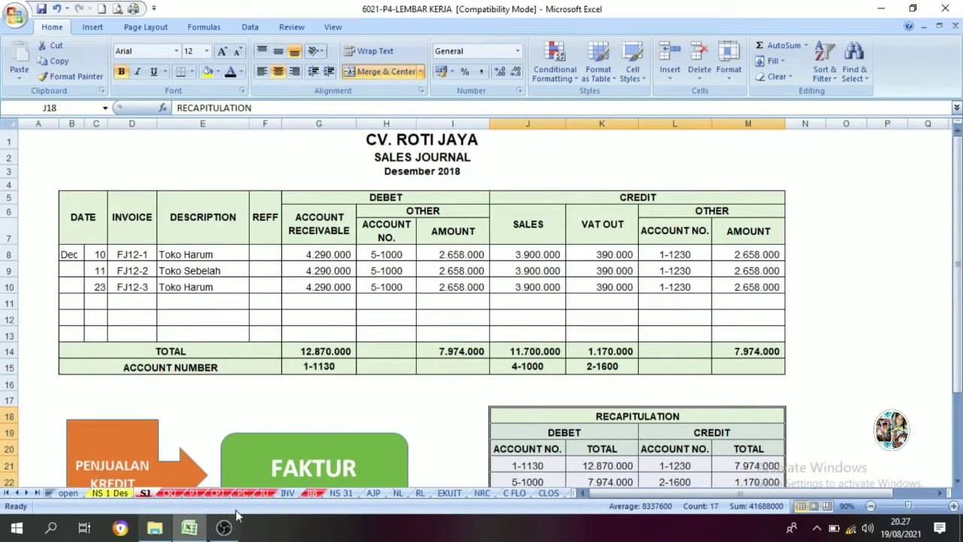
click(310, 493)
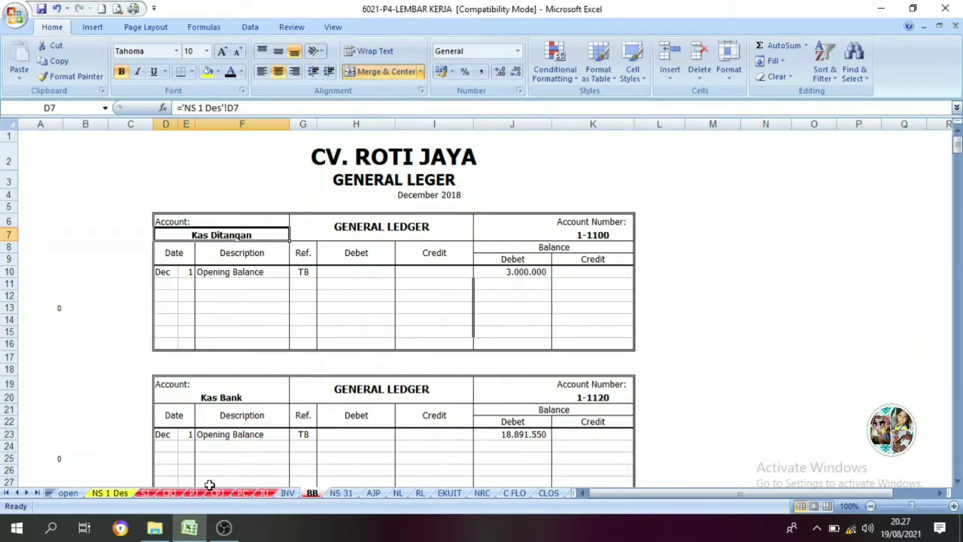
click(146, 493)
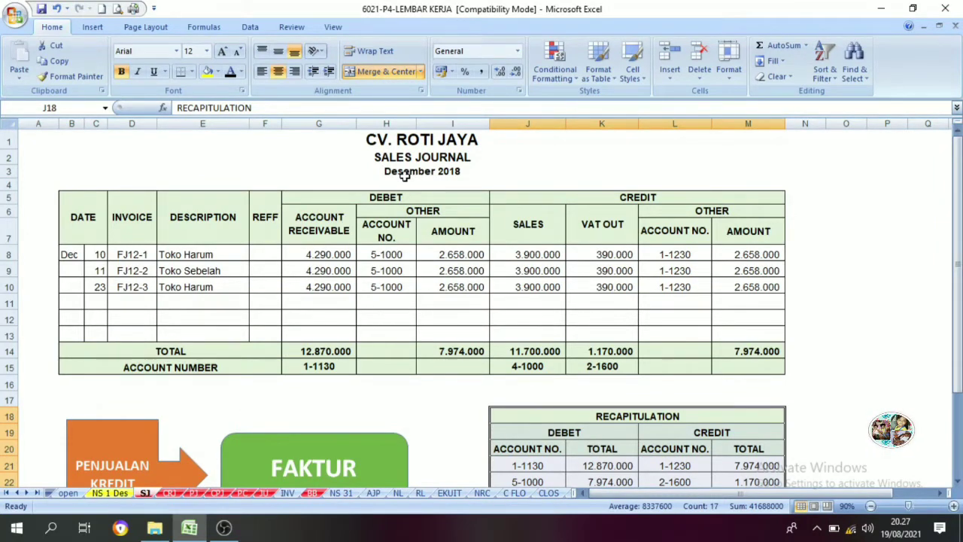
scroll(391, 173, down, 3)
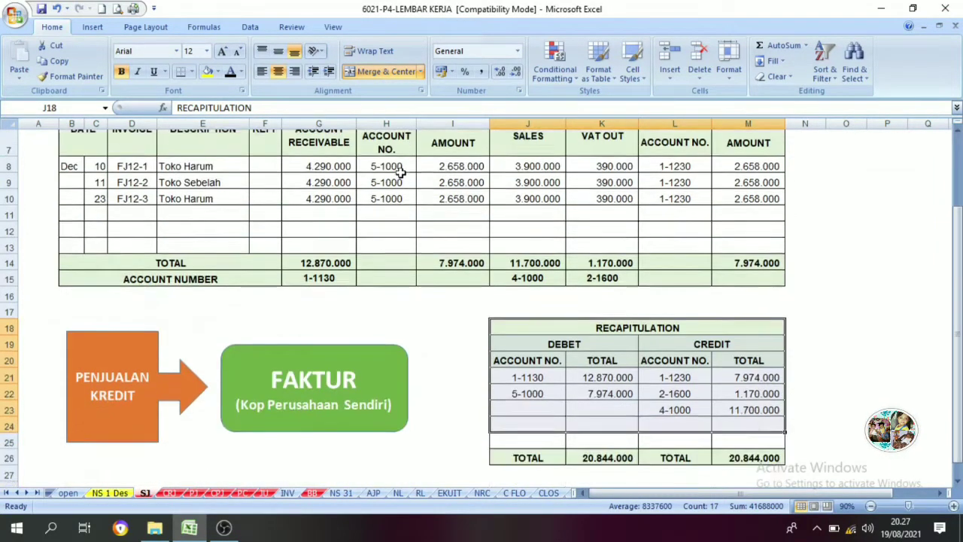
click(629, 322)
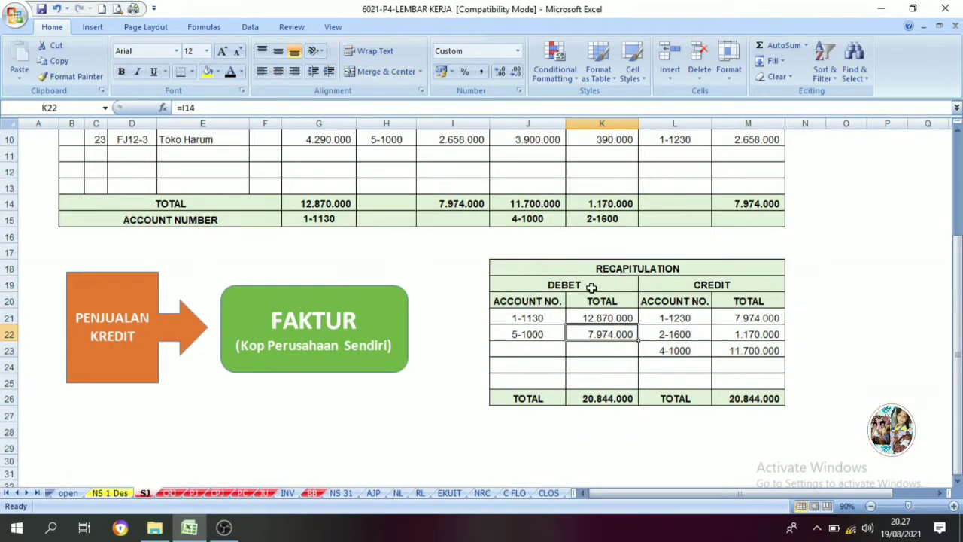
click(591, 286)
click(574, 272)
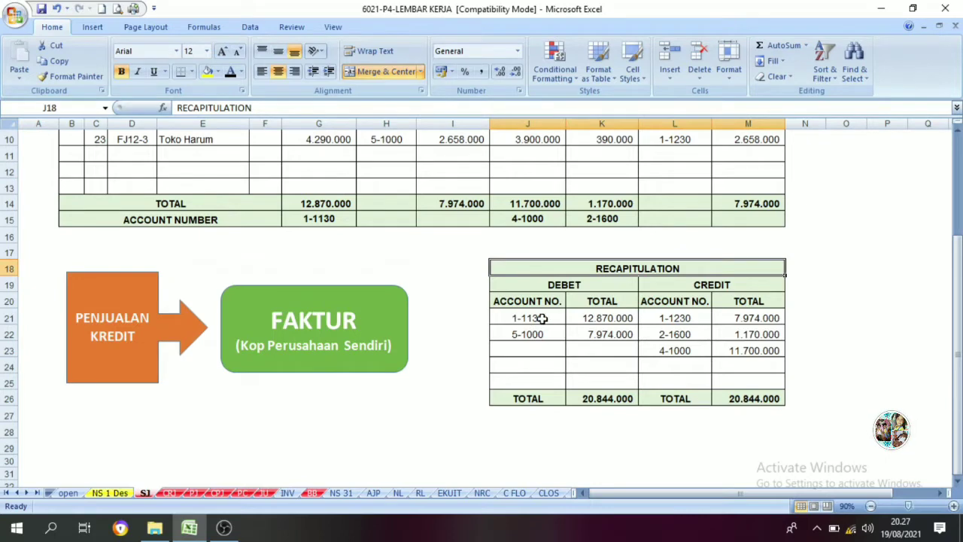
drag(540, 320, 542, 339)
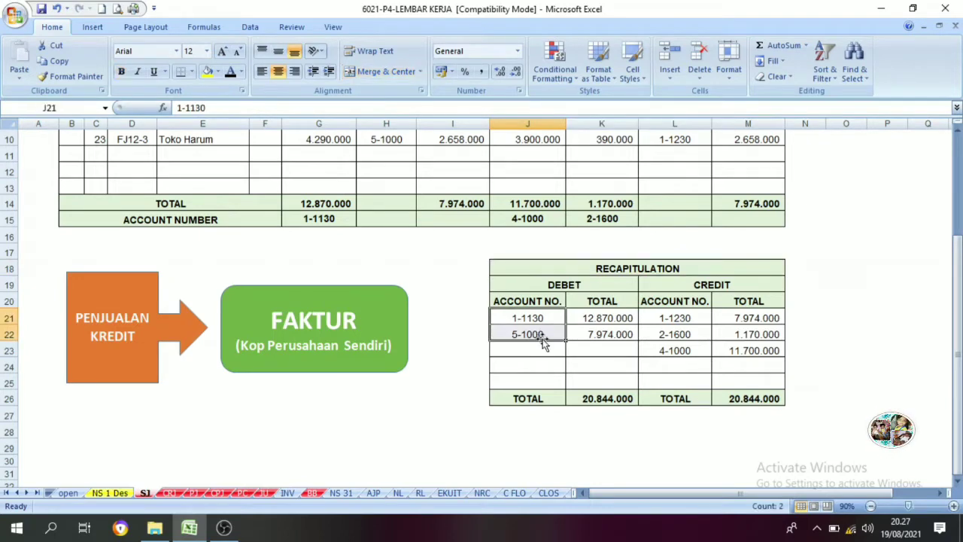
drag(674, 318, 675, 351)
scroll(540, 262, up, 3)
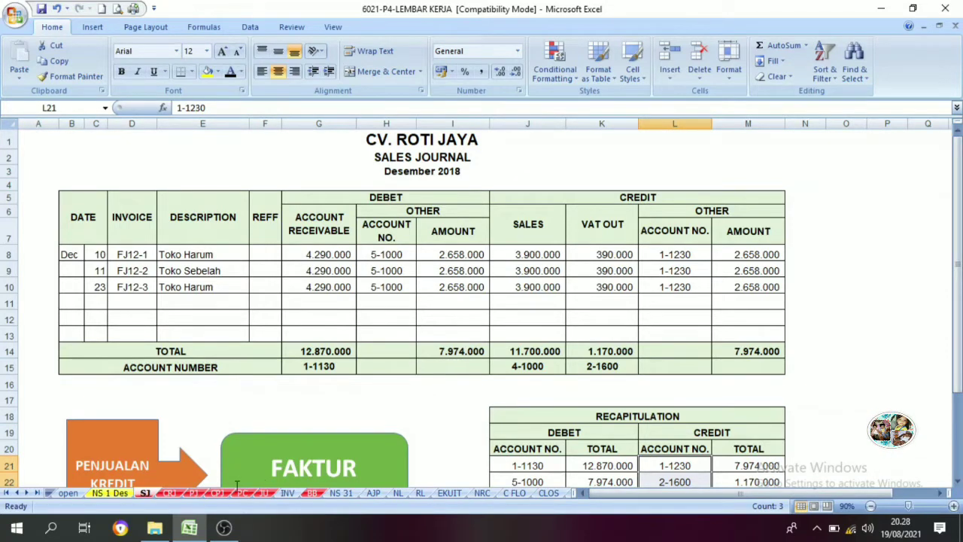
- Check the debit and credit account numbers in the cash receipt journal's recapitulation for account 1-1100
click(170, 493)
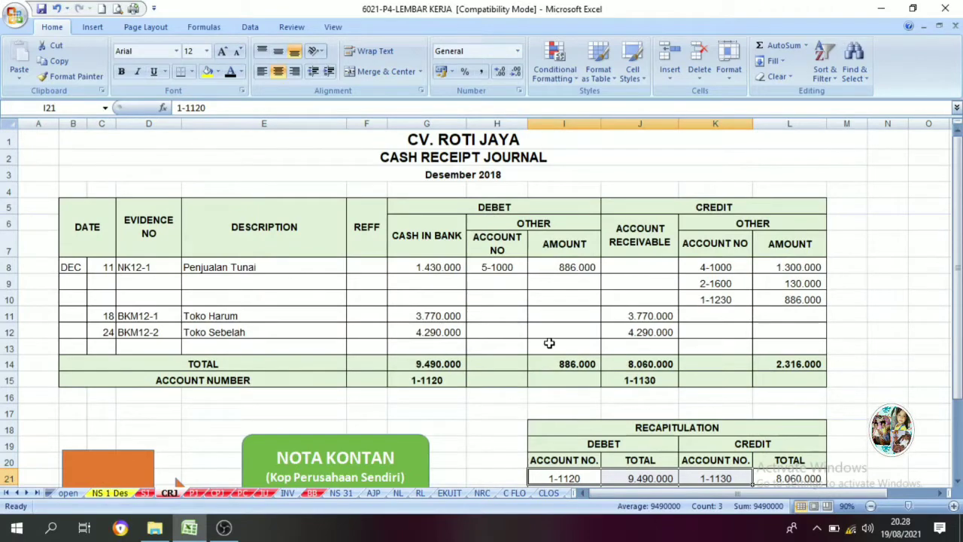
scroll(556, 319, down, 3)
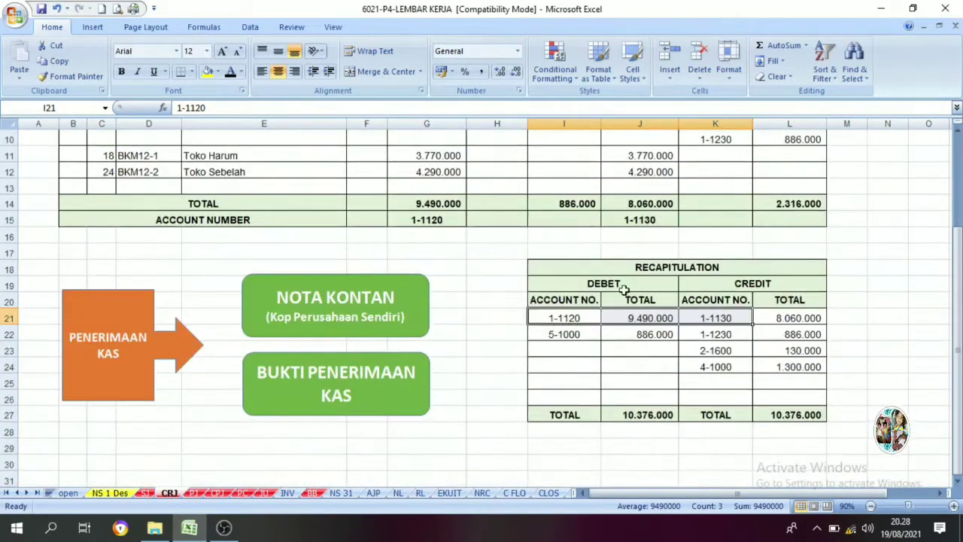
scroll(535, 262, up, 3)
scroll(638, 365, down, 2)
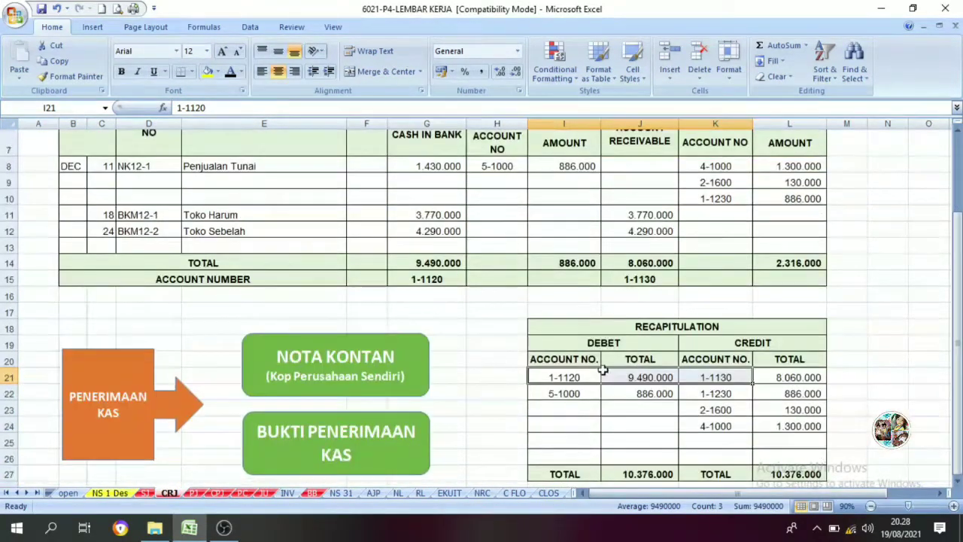
click(577, 393)
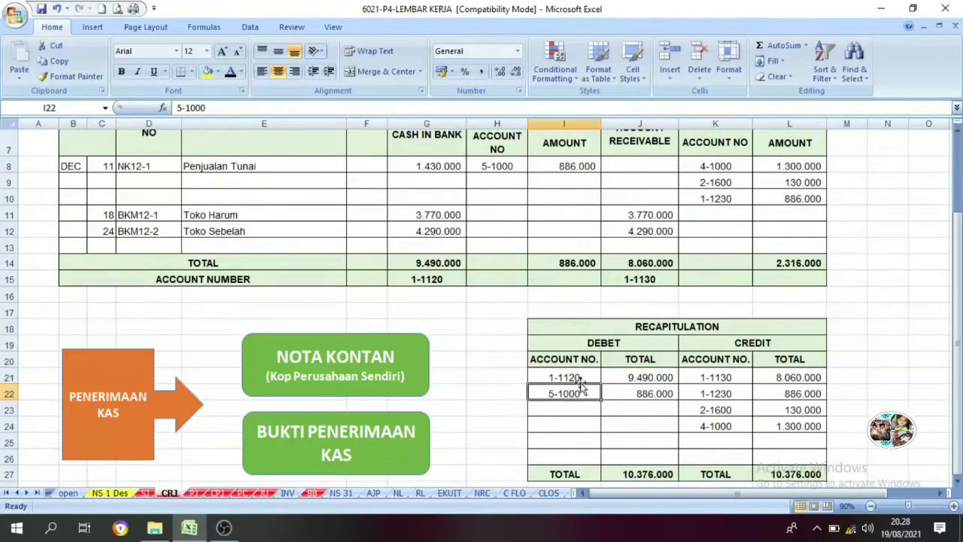
drag(573, 377, 574, 393)
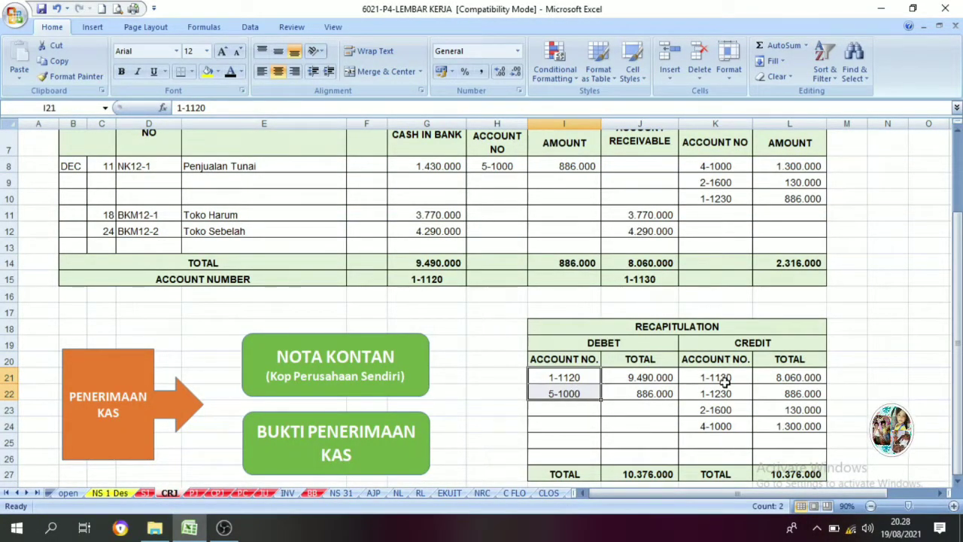
drag(721, 377, 721, 426)
scroll(718, 427, up, 2)
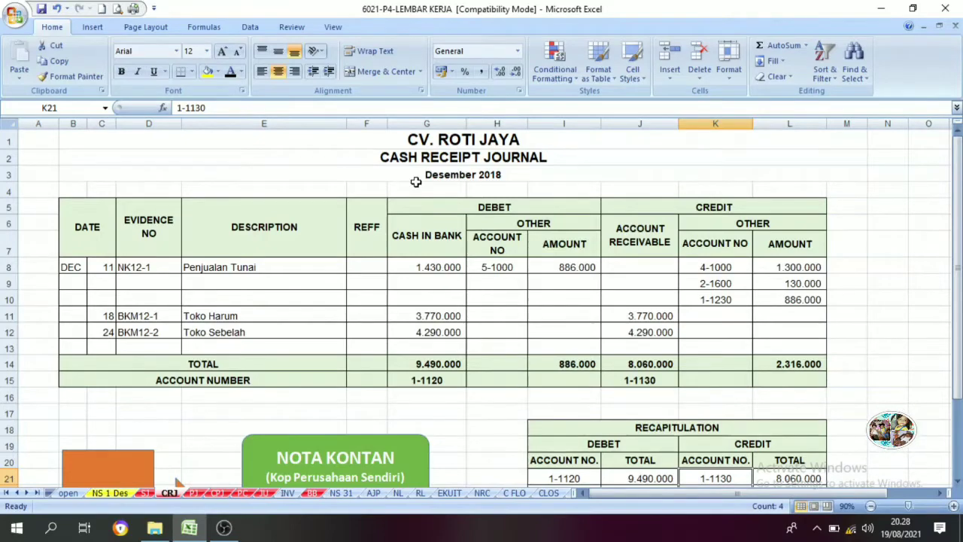
scroll(441, 401, down, 2)
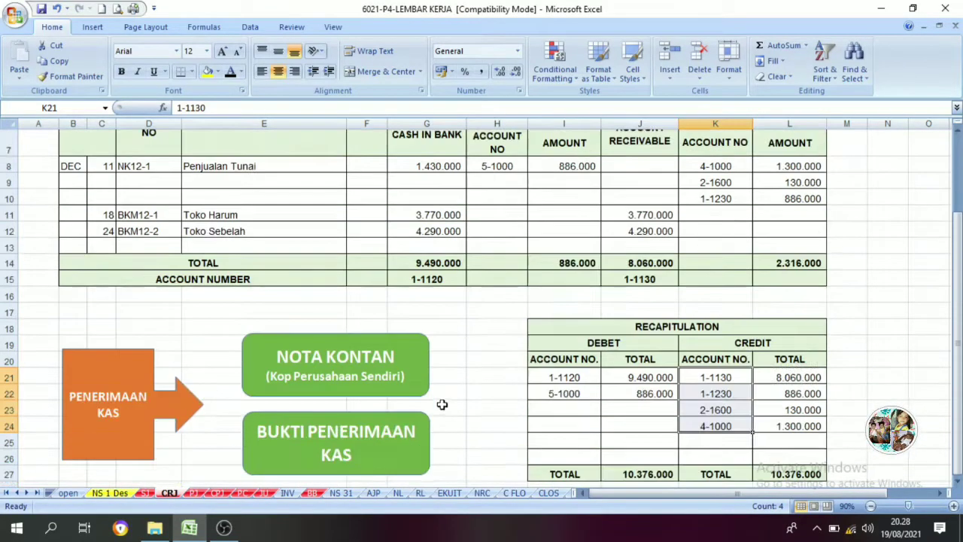
scroll(380, 469, up, 2)
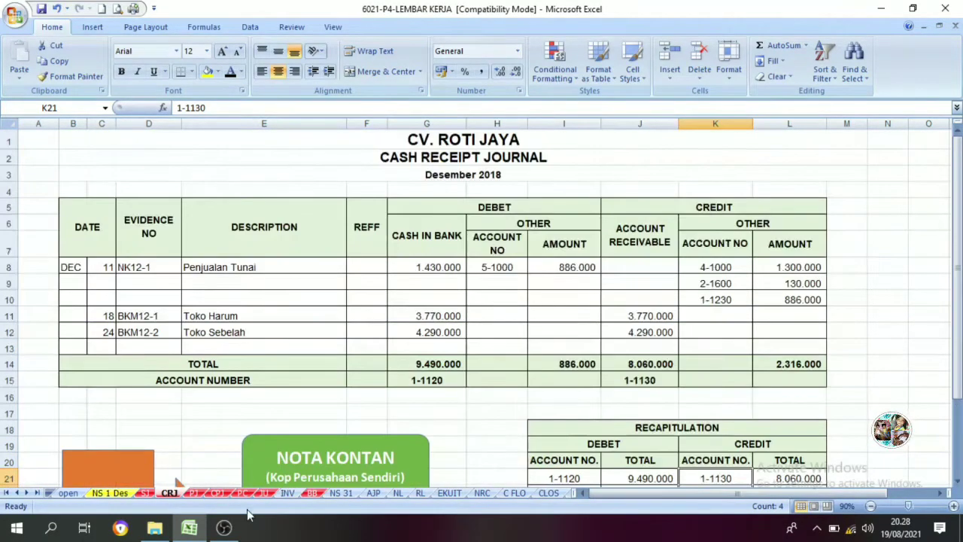
- Check the debit and credit account numbers in the purchases journal's recapitulation for account 1-1100
click(194, 493)
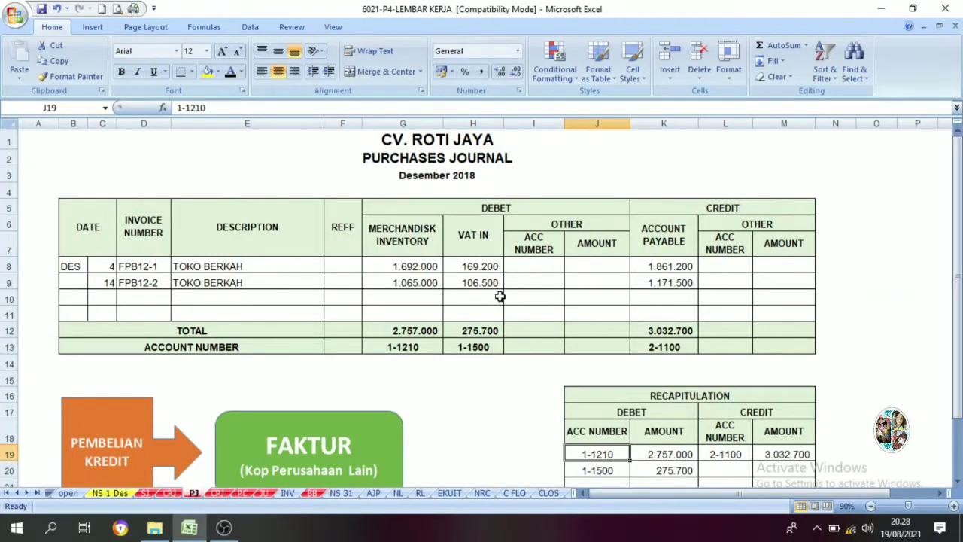
scroll(550, 315, down, 3)
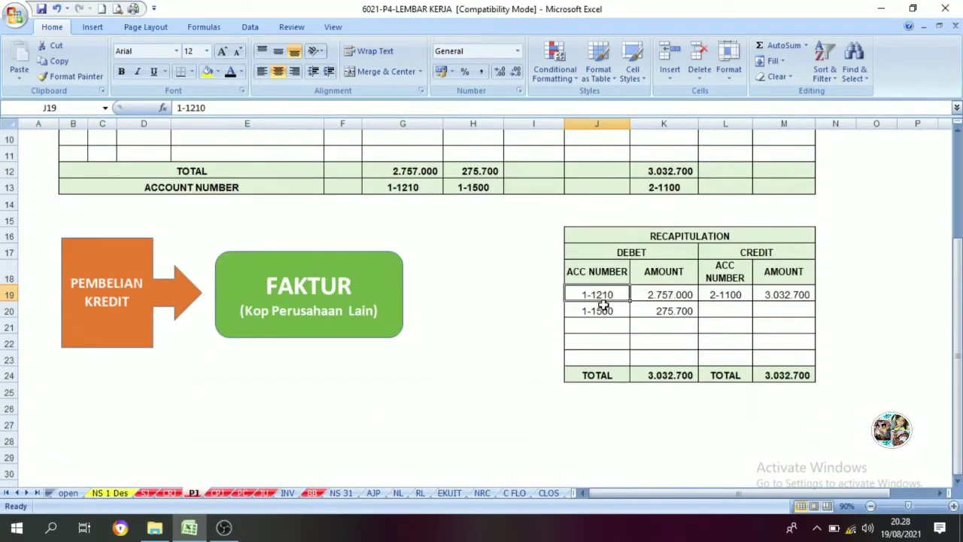
click(672, 236)
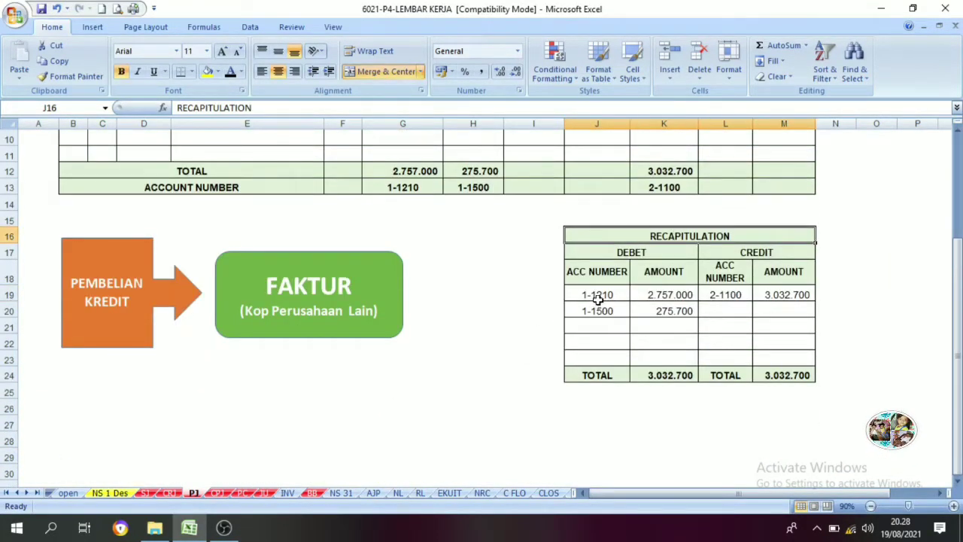
drag(598, 296, 604, 309)
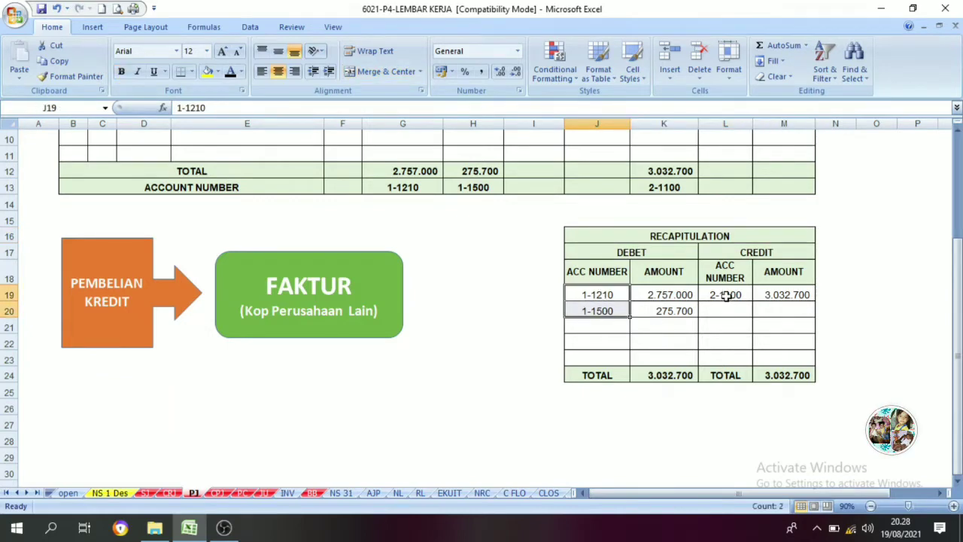
drag(724, 296, 724, 318)
scroll(623, 333, up, 3)
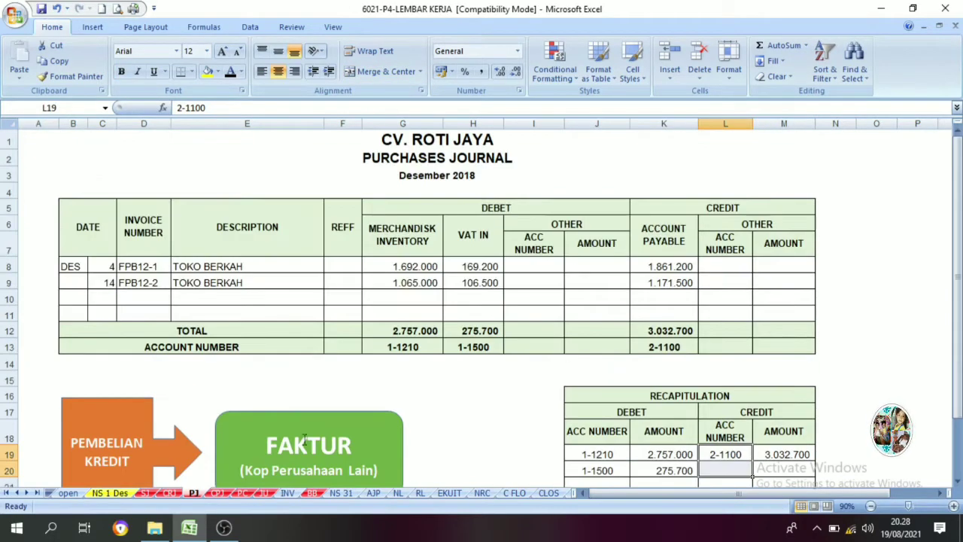
- Look through the cash payment journal and its recapitulation for entries in account 1-1100
click(218, 493)
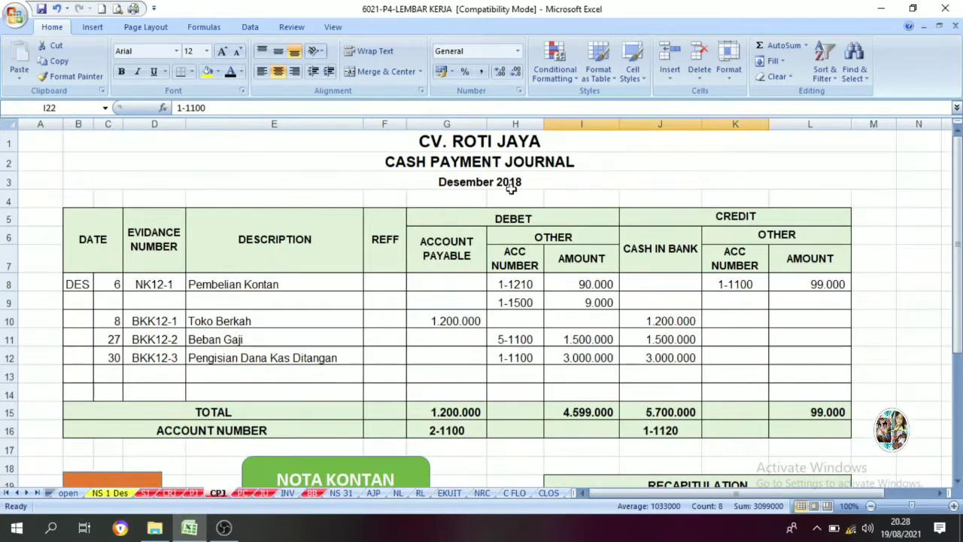
scroll(527, 284, down, 3)
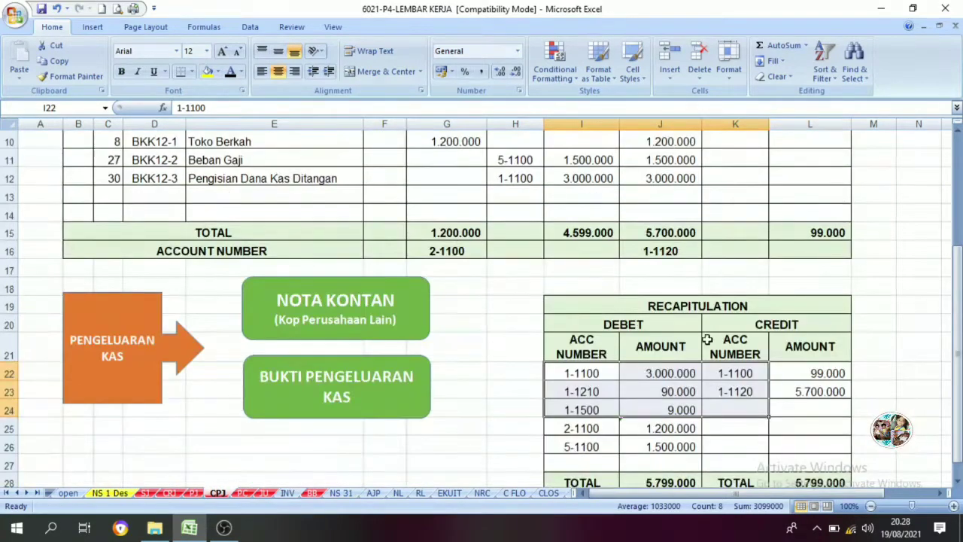
scroll(707, 340, down, 2)
click(666, 338)
scroll(632, 270, up, 2)
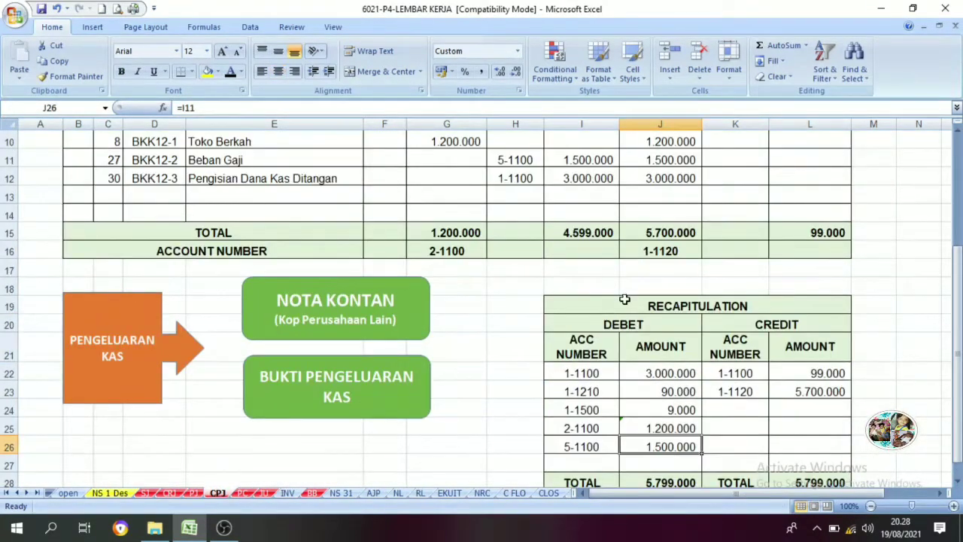
scroll(602, 301, up, 3)
scroll(584, 303, down, 4)
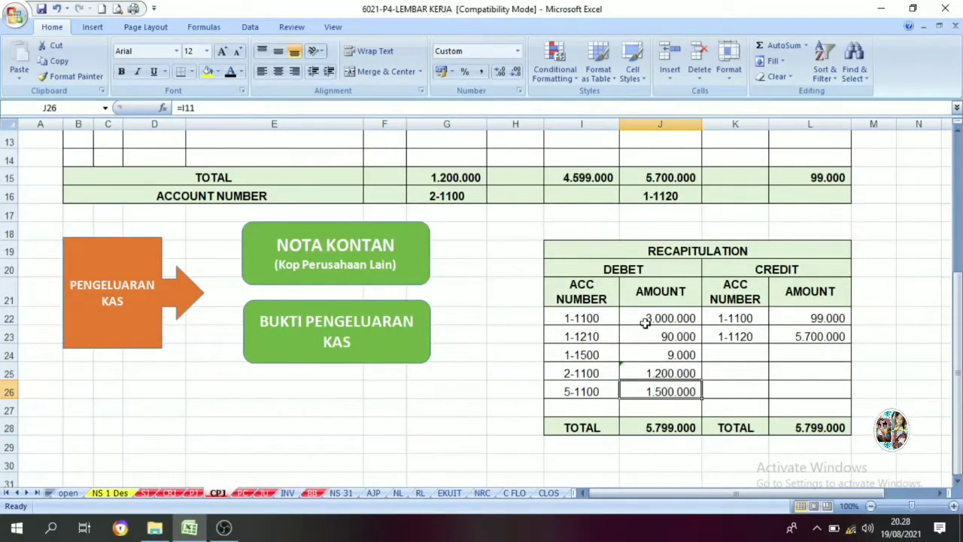
- Colour the 1-1100 account numbers red in the debit and credit columns of the cash payment journal's recapitulation, checking the credit amount
click(601, 318)
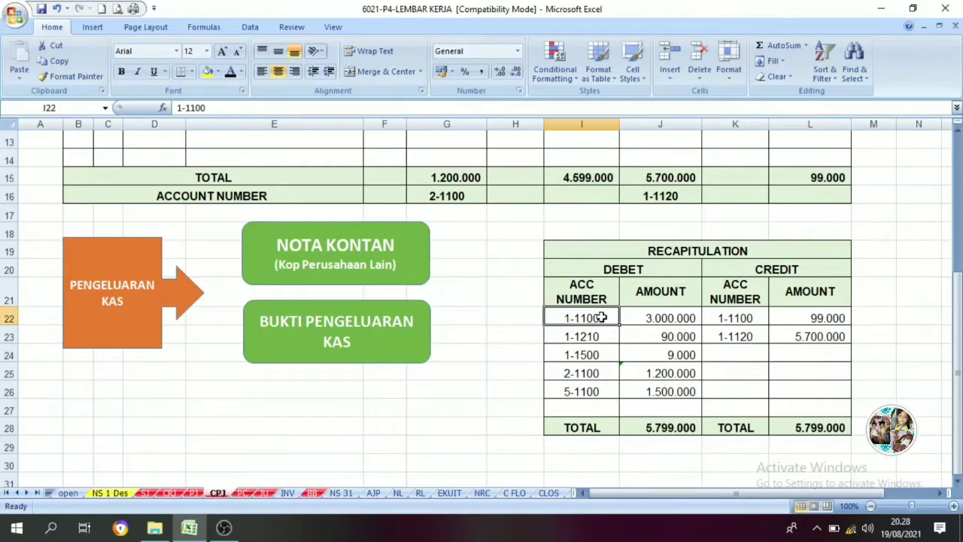
click(240, 71)
click(242, 194)
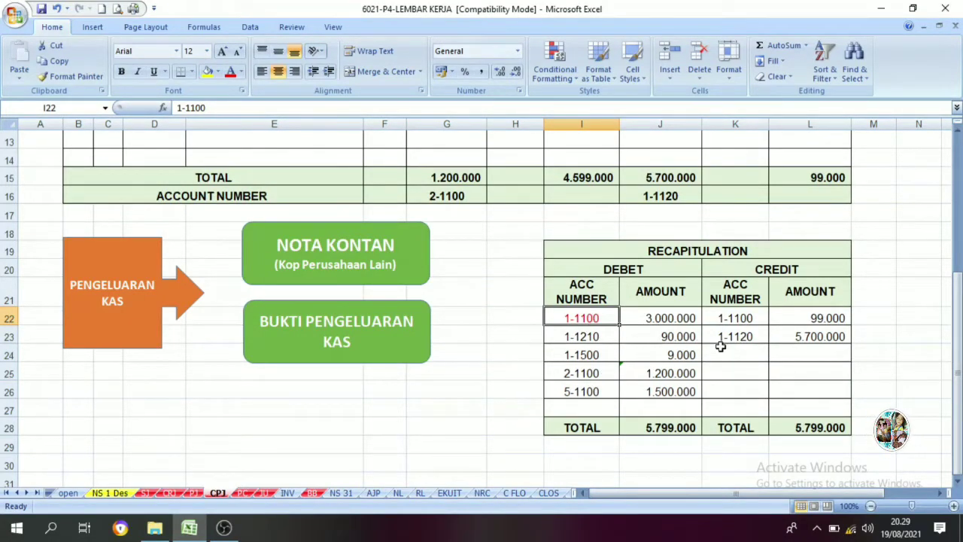
click(741, 319)
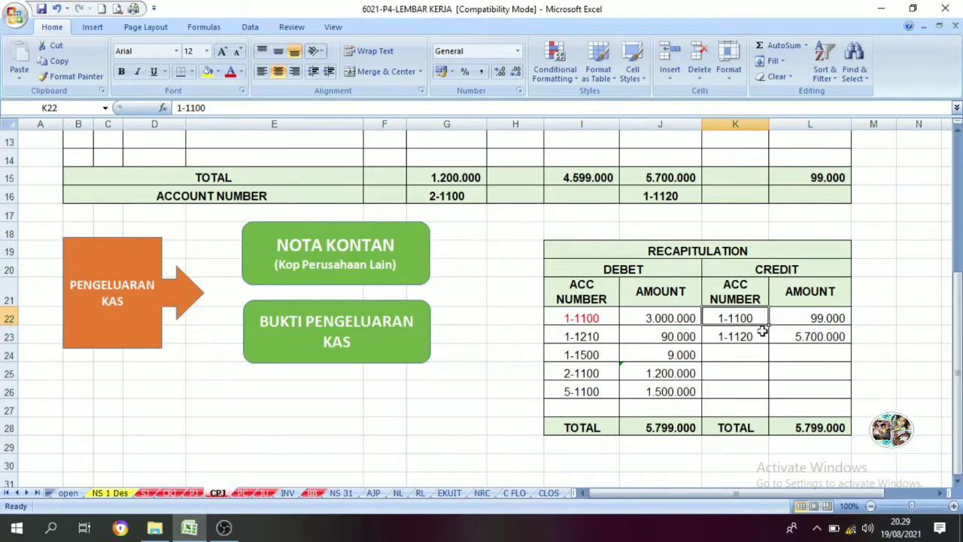
click(230, 71)
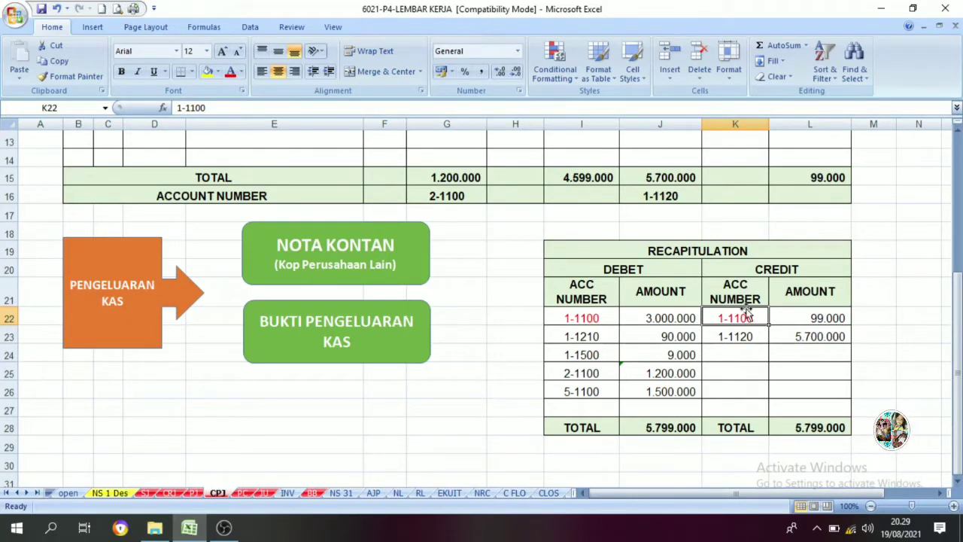
click(794, 319)
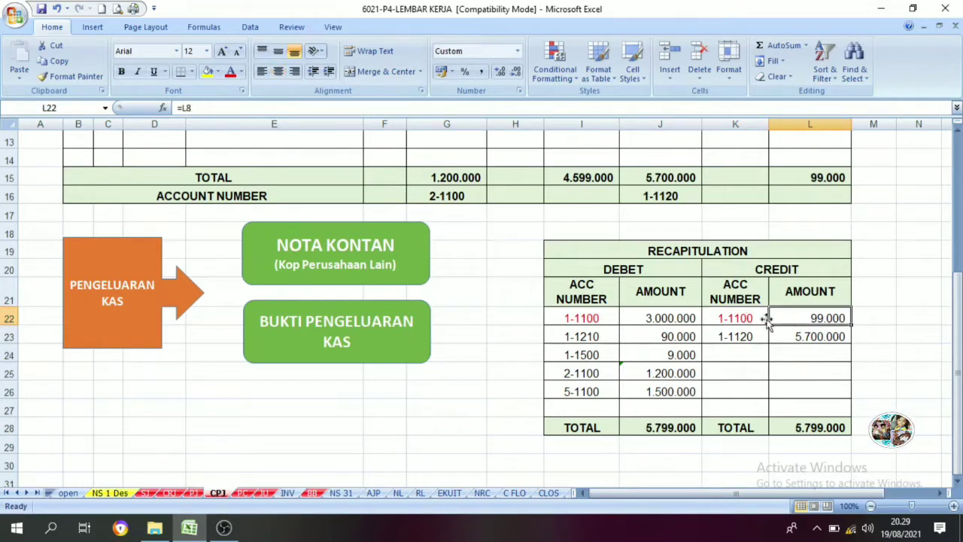
click(767, 317)
click(790, 317)
click(767, 320)
click(796, 321)
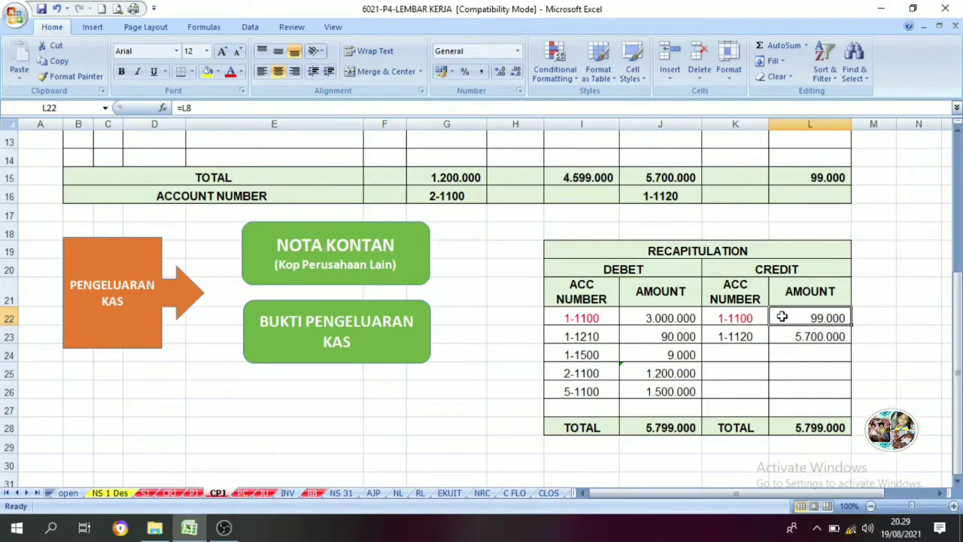
- In the general ledger sheet BB, set the font colour of the hidden date 31 below Kas Ditangan's opening balance to Automatic
scroll(405, 432, up, 4)
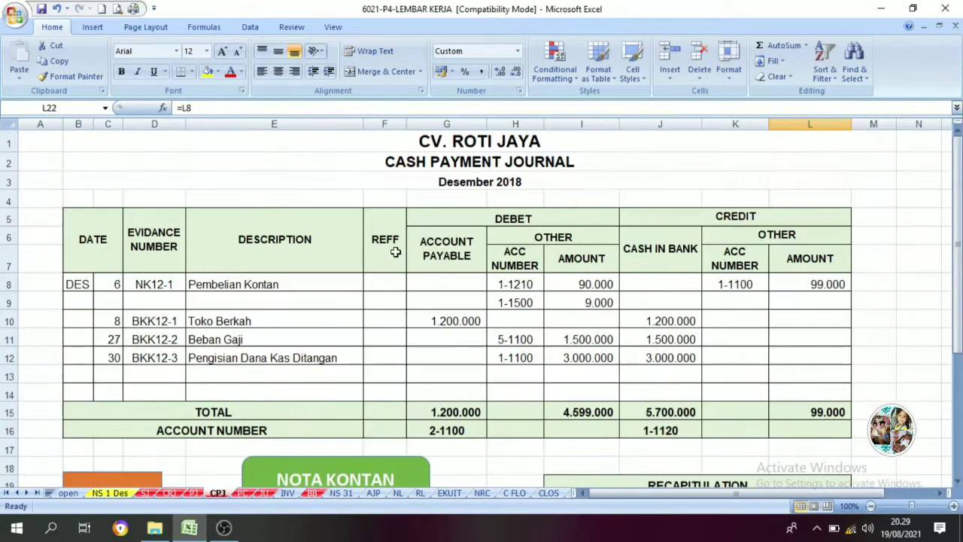
click(312, 493)
click(190, 287)
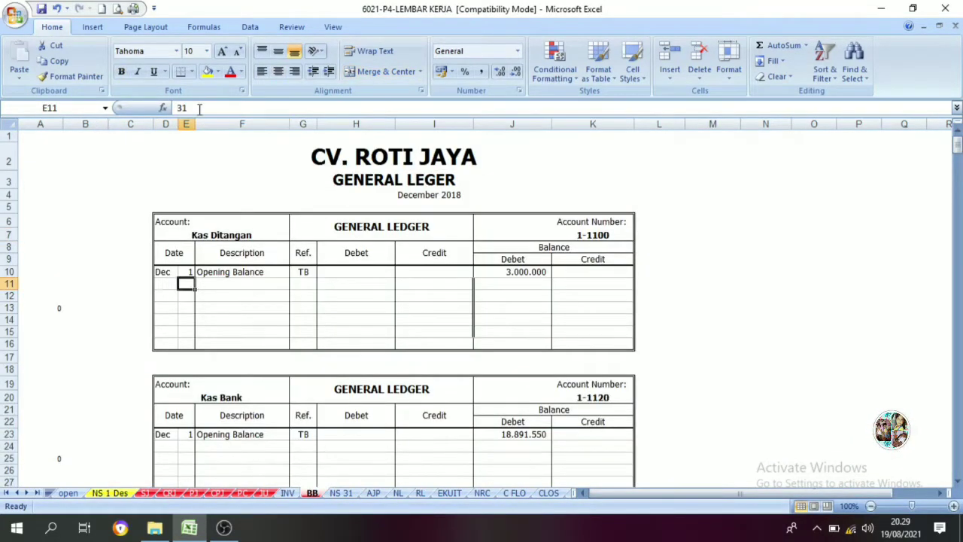
click(240, 71)
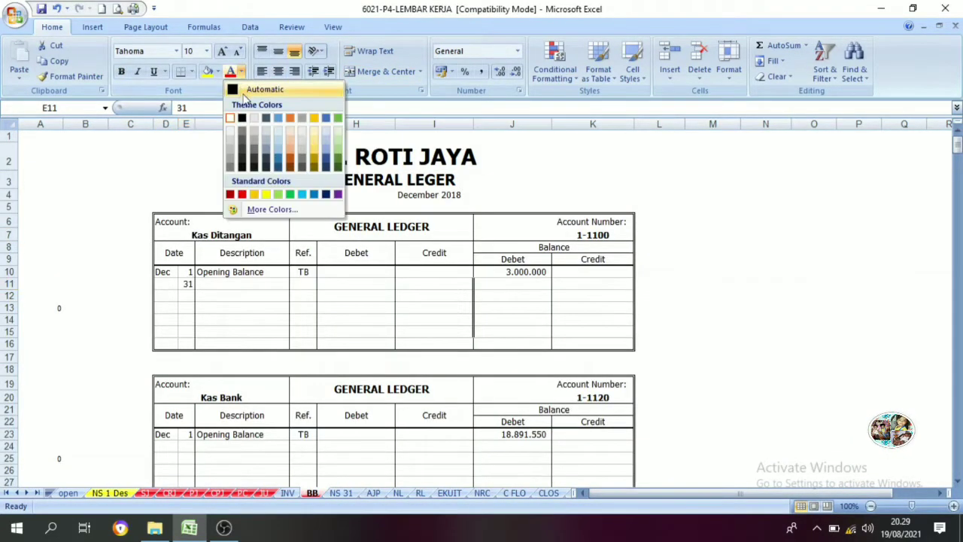
click(244, 85)
- Turn the hidden description Cash Payment Journal and reference CPJ black in ledger row 11, checking the 1-1100 debit amount in the recapitulation
click(226, 282)
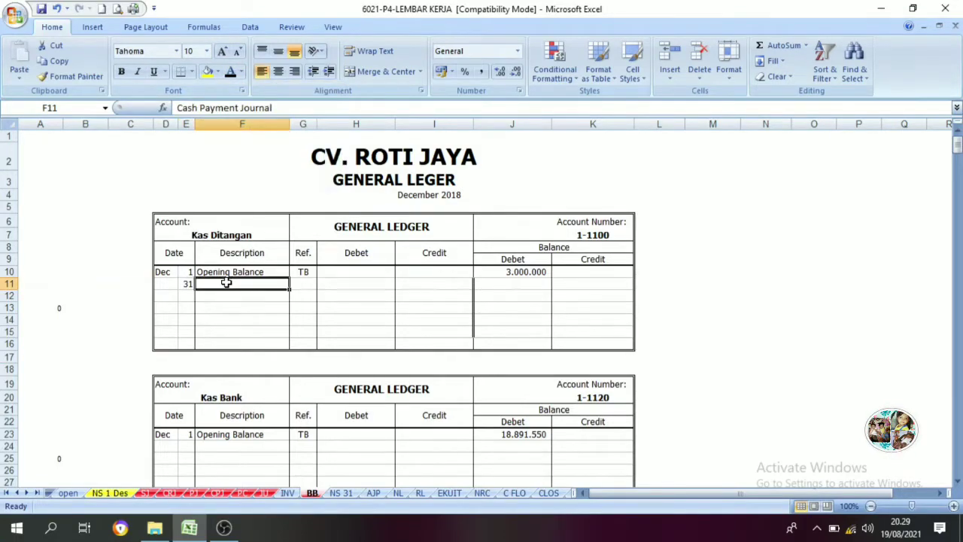
click(217, 493)
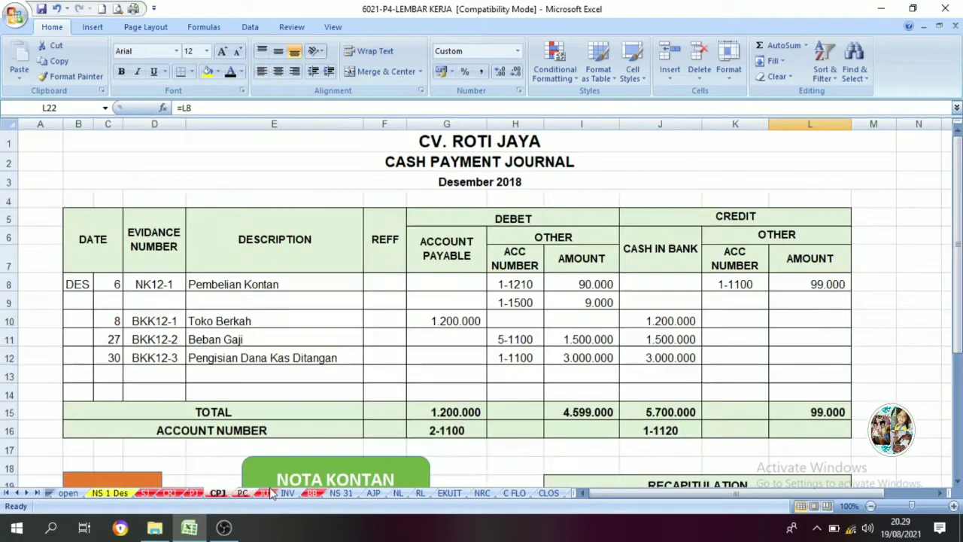
scroll(561, 430, down, 1)
scroll(561, 431, down, 3)
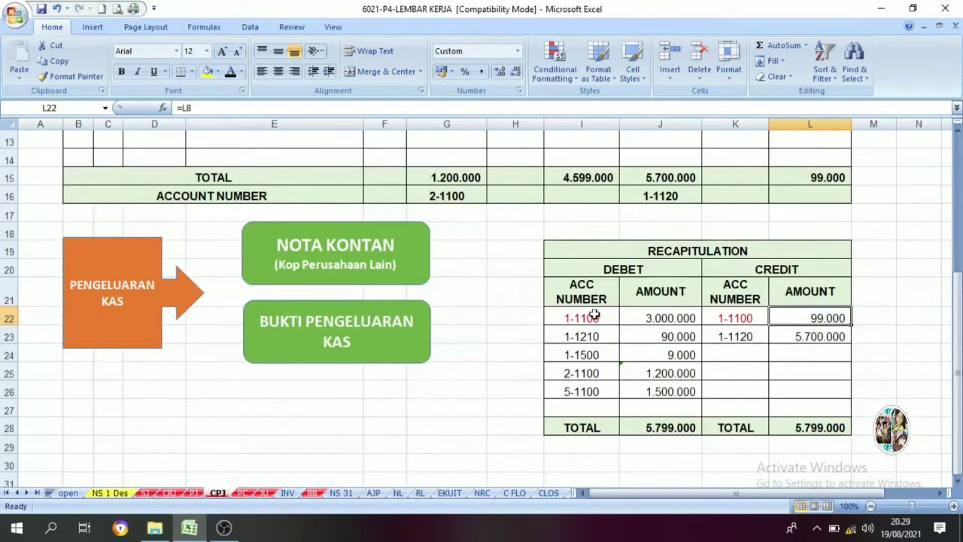
click(660, 318)
click(312, 493)
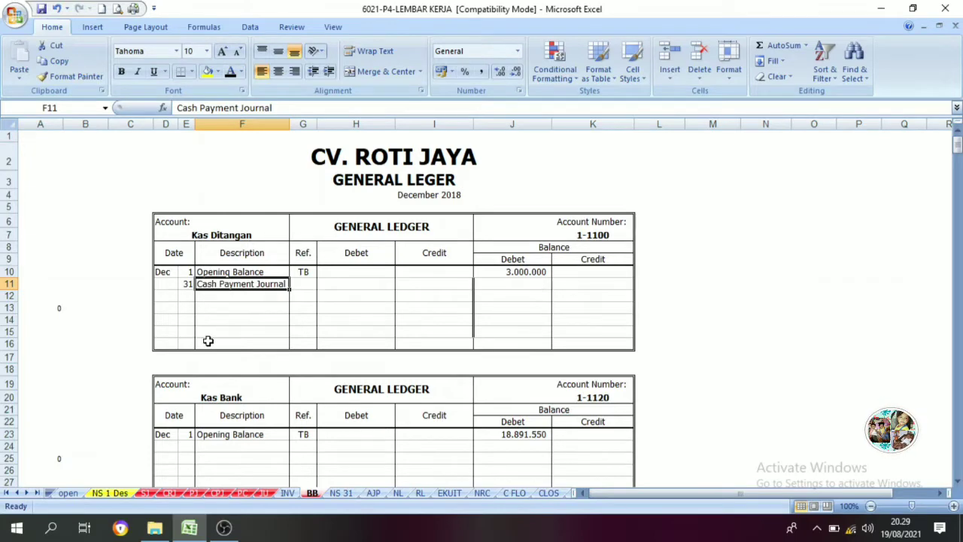
click(312, 283)
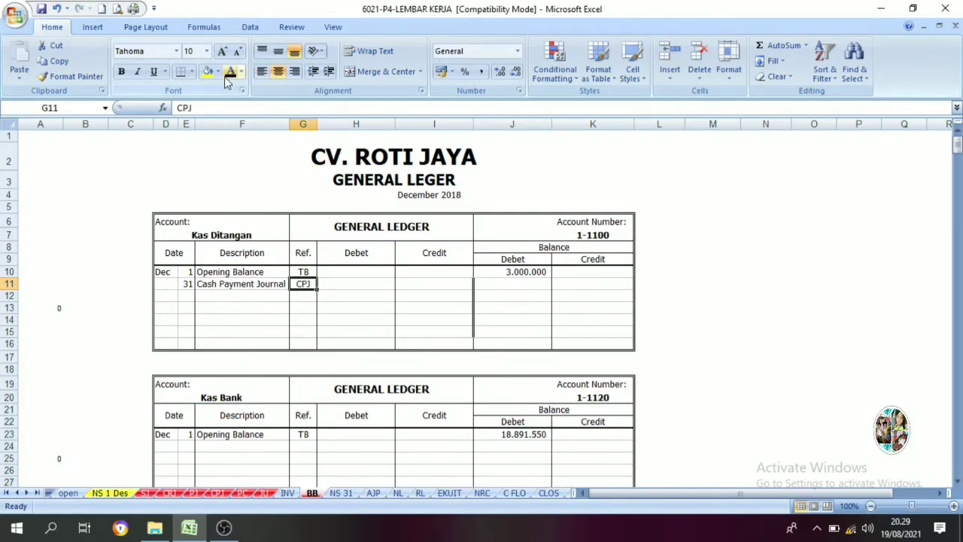
- Compare the 1-1100 debit amount in the CPJ recapitulation with ledger cell H11 and turn its hidden linked value black
click(340, 284)
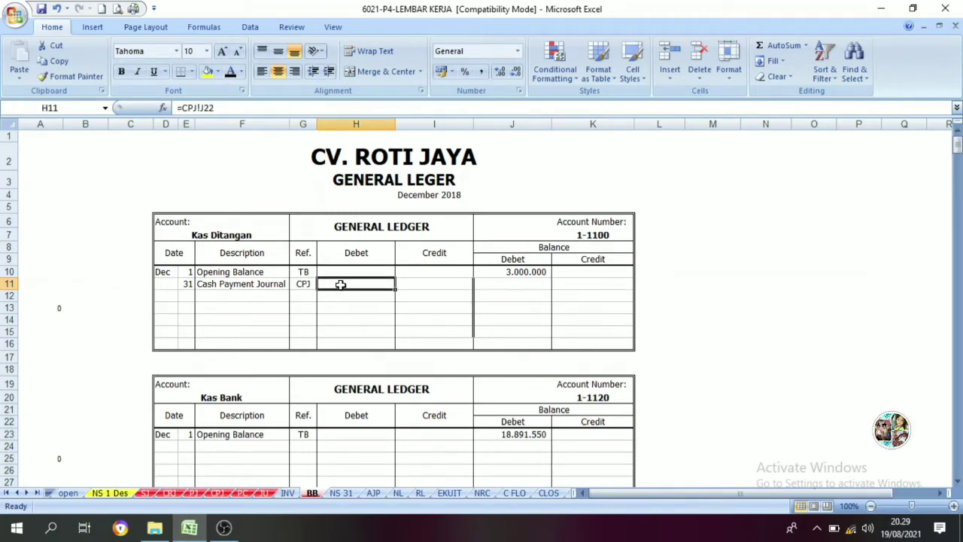
click(218, 493)
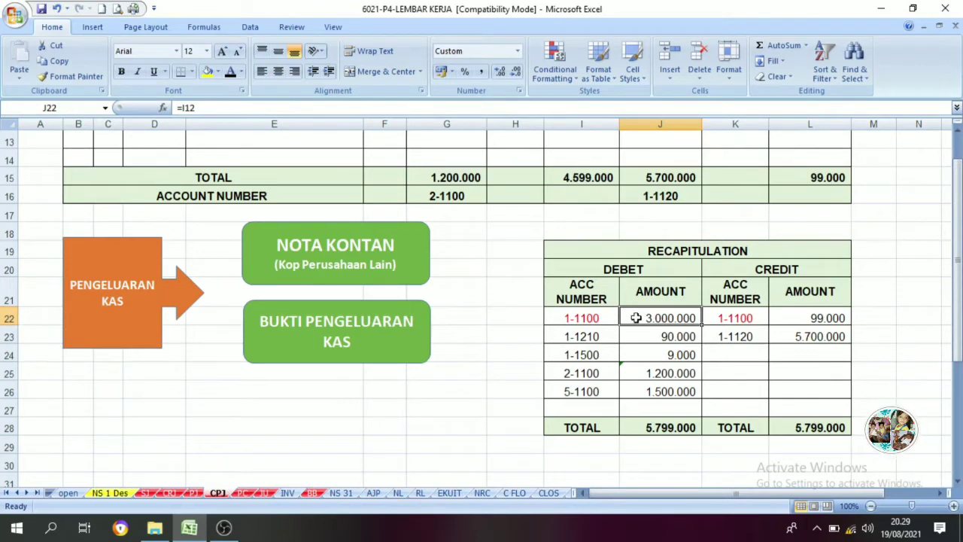
click(312, 493)
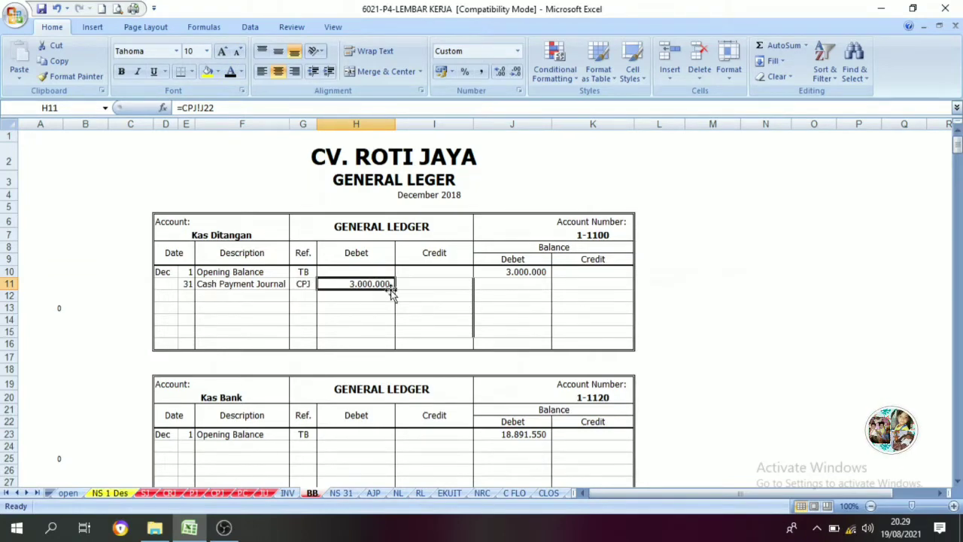
- Review the opening balance and posted debit for Kas Ditangan, and turn the hidden debit balance formula =J10+H11 in J11 black
drag(537, 254, 541, 286)
click(540, 284)
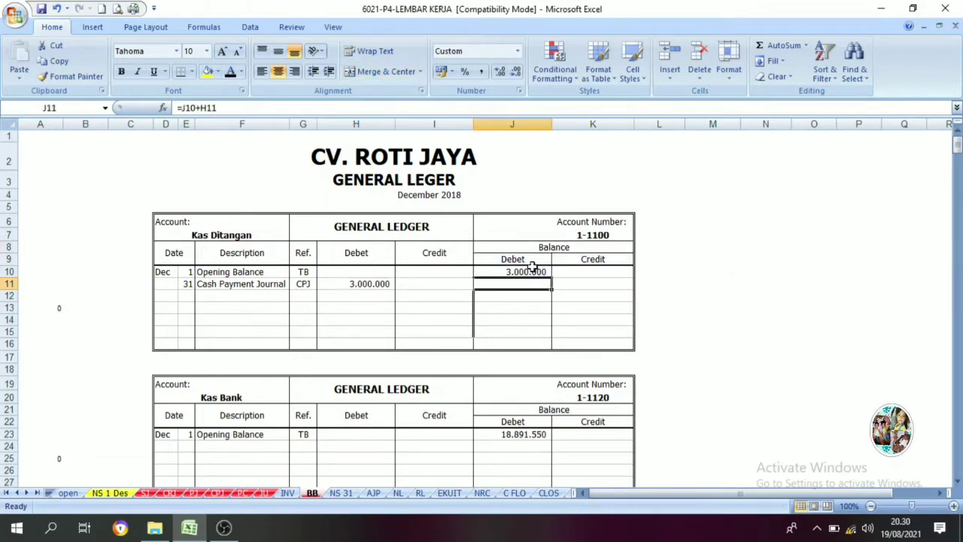
click(531, 247)
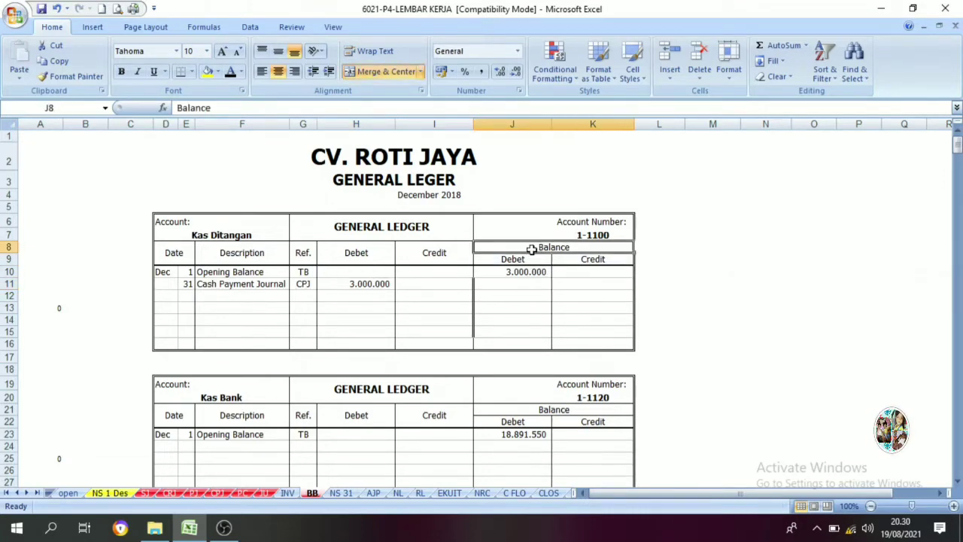
click(500, 276)
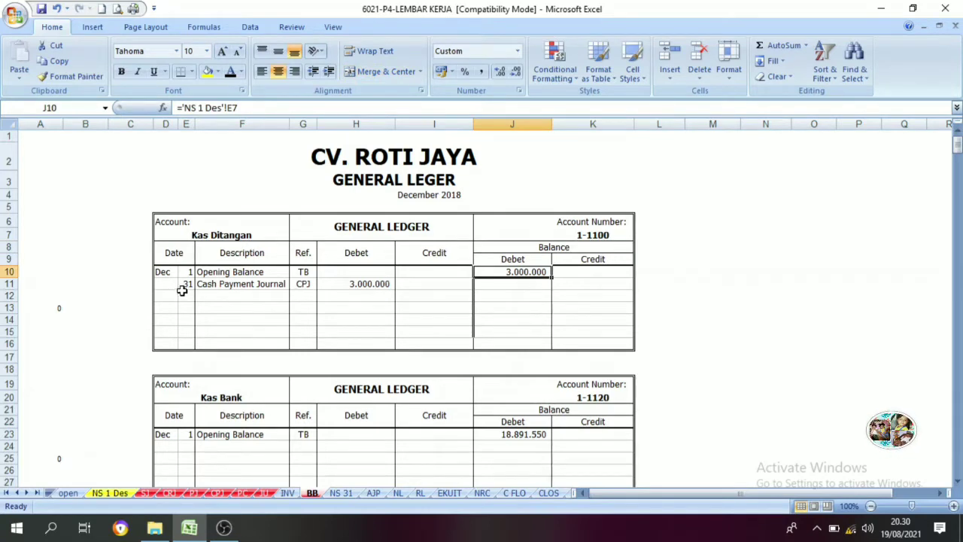
click(371, 281)
click(513, 283)
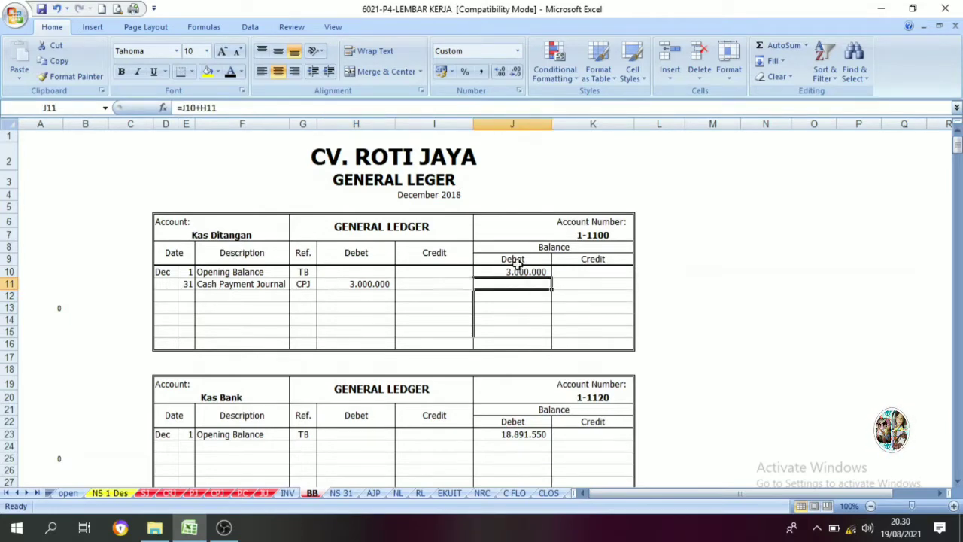
click(513, 259)
click(362, 261)
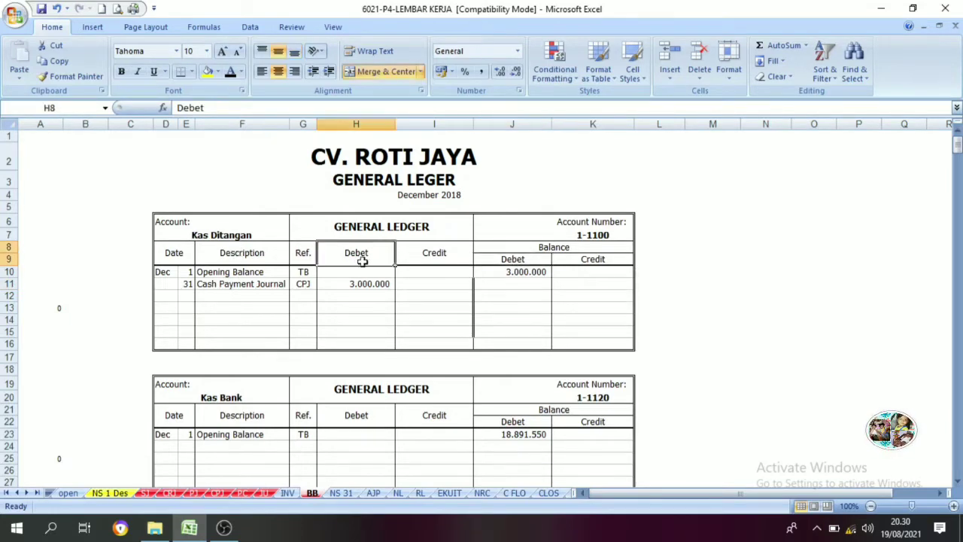
click(519, 275)
click(390, 286)
click(522, 284)
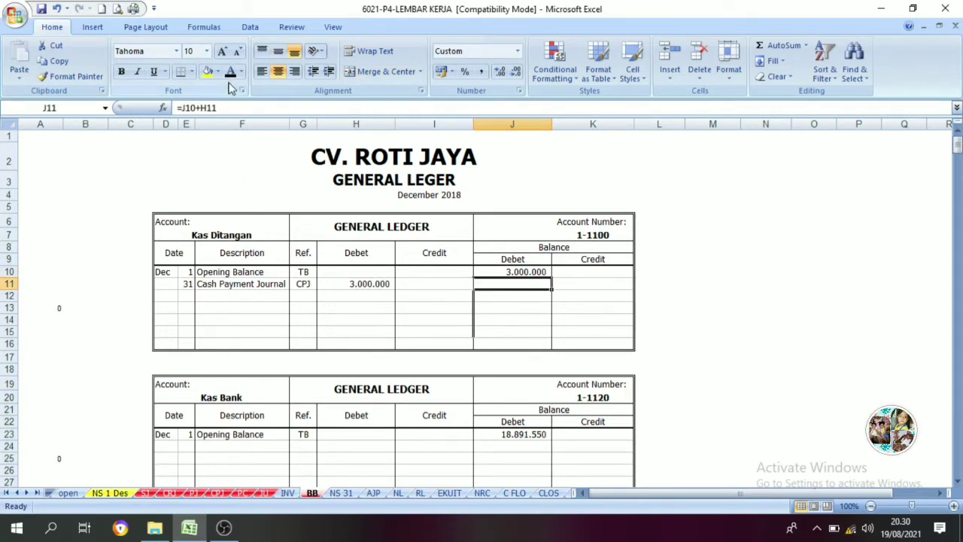
key(F9)
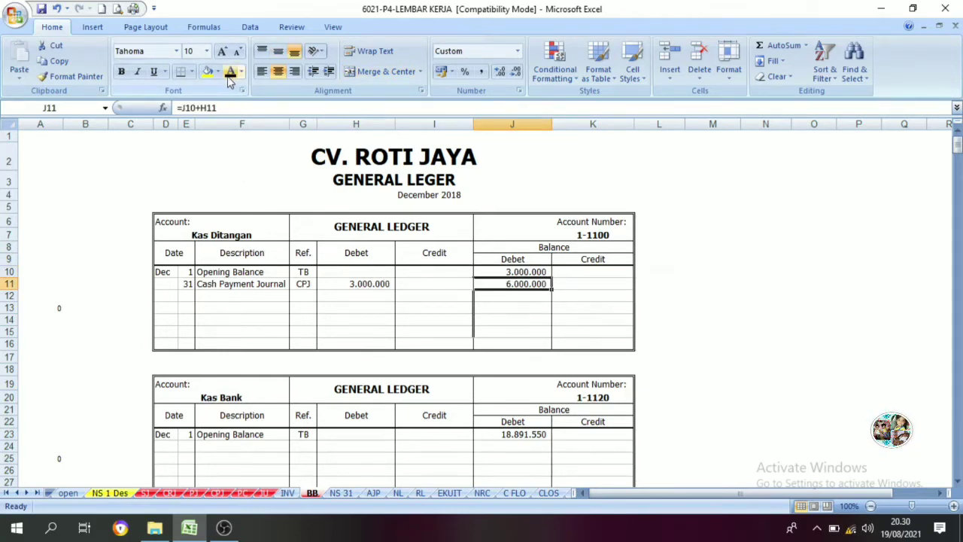
- Check the 1-1100 credit entry in CPJ, and reveal date 31, Cash Payment Journal and CPJ in ledger row 12 with black text
click(219, 492)
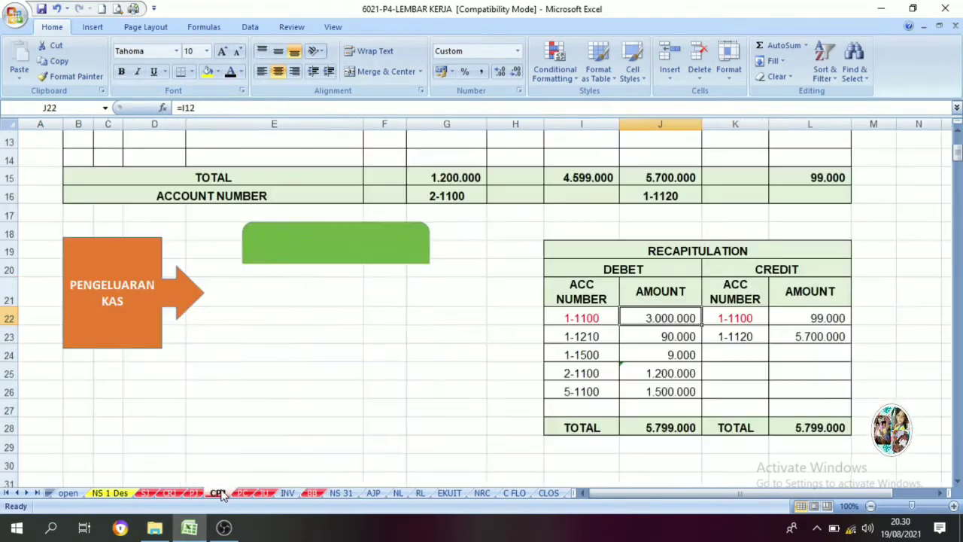
click(732, 319)
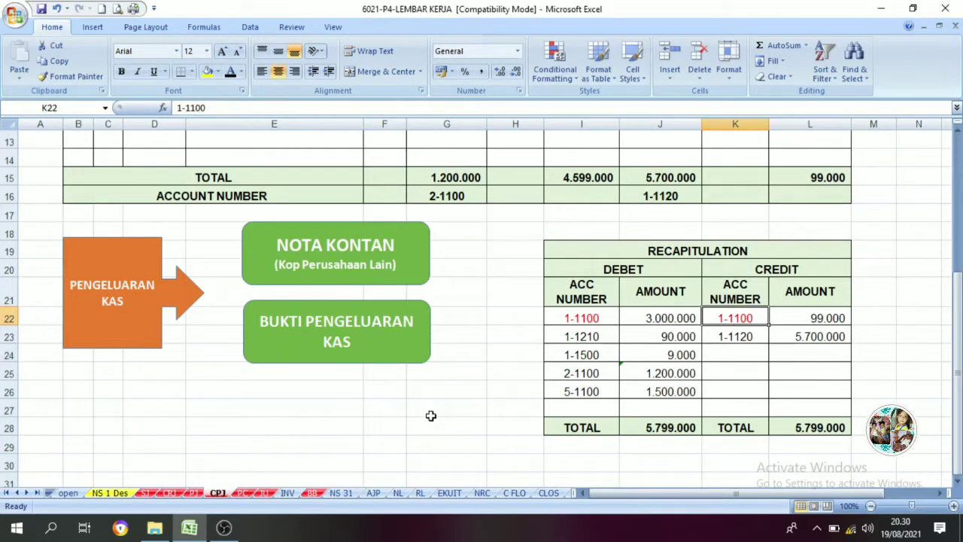
click(312, 493)
click(190, 297)
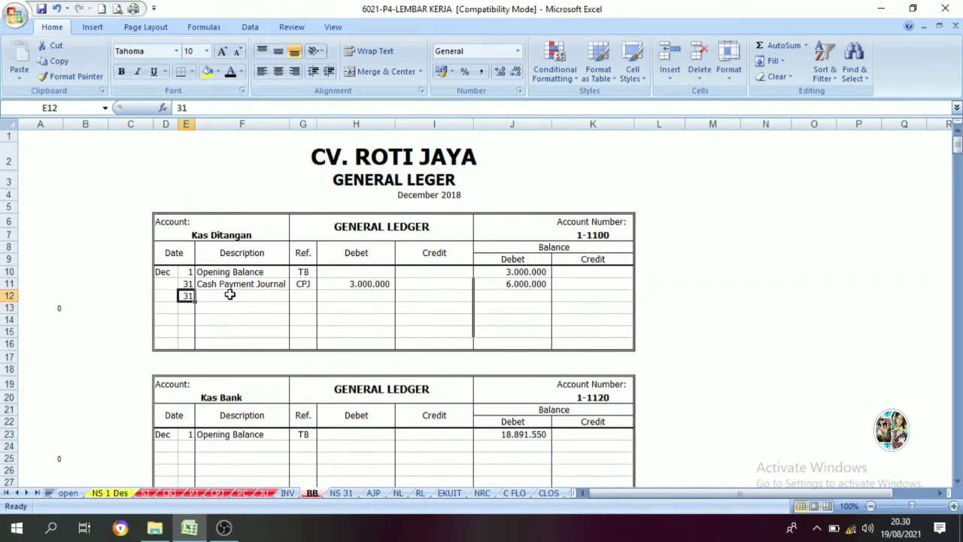
click(230, 297)
click(230, 72)
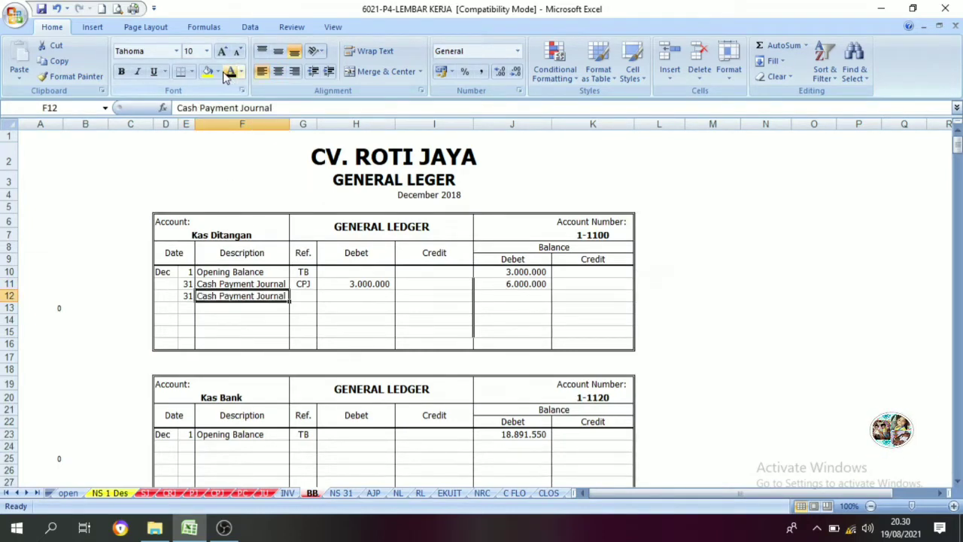
click(305, 297)
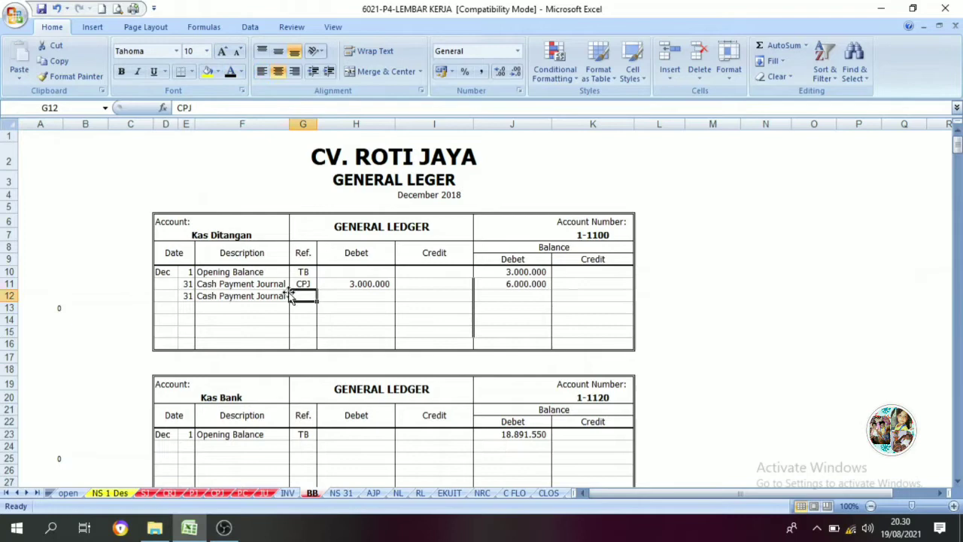
click(230, 72)
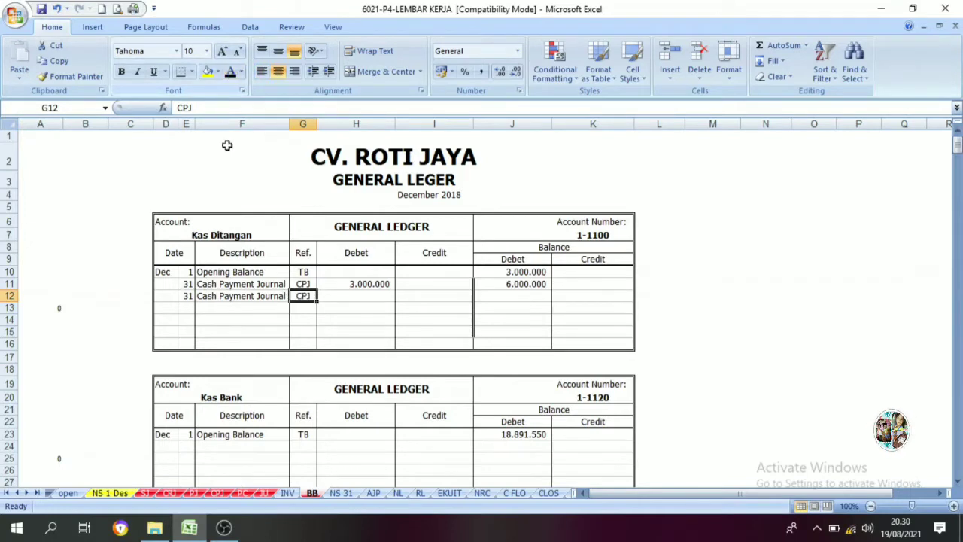
- Check the 1-1100 credit amount in the CPJ recapitulation and turn the hidden linked value =CPJ!L22 in ledger cell I12 black
click(346, 295)
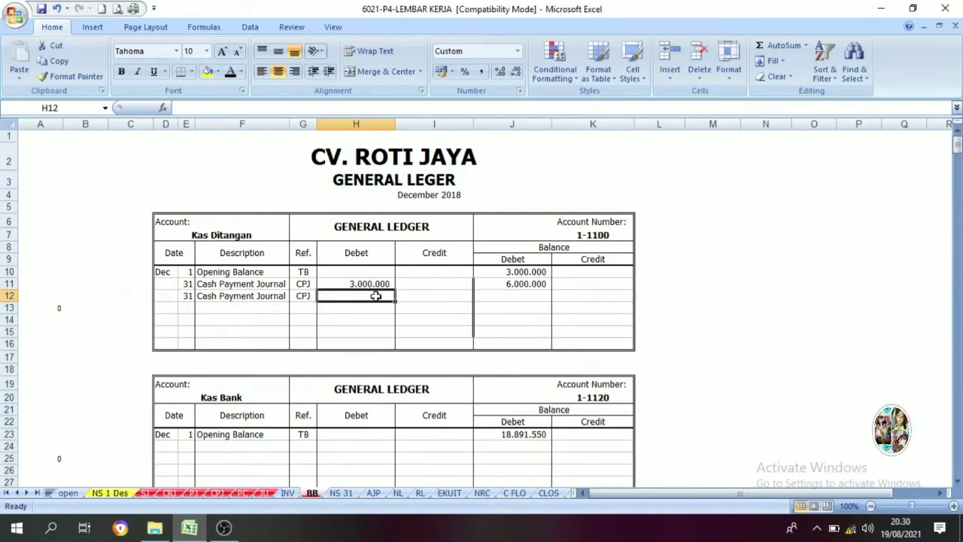
click(218, 493)
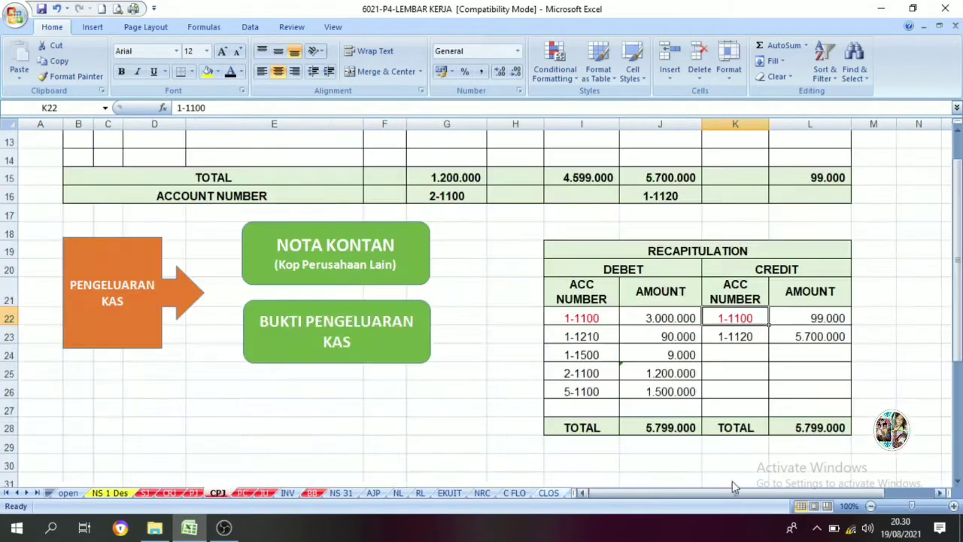
click(803, 318)
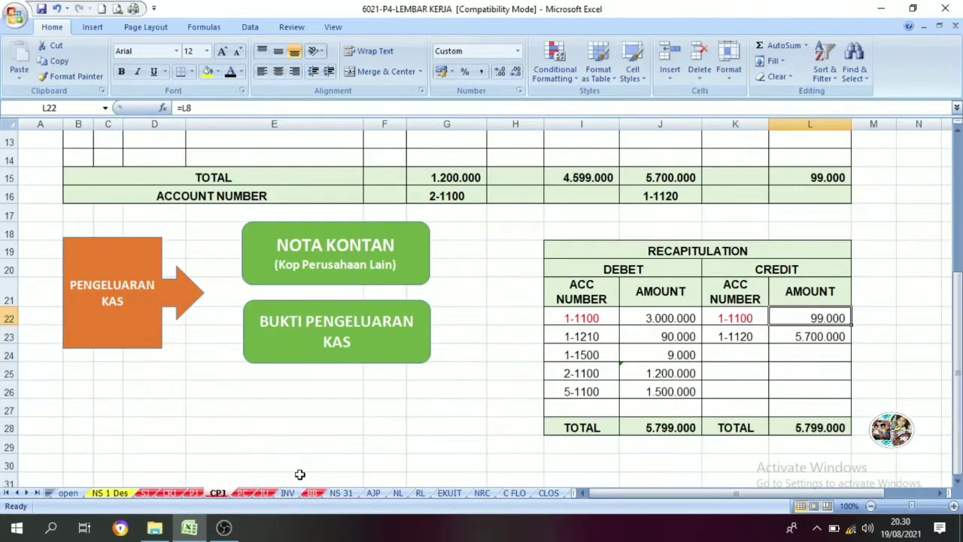
click(312, 493)
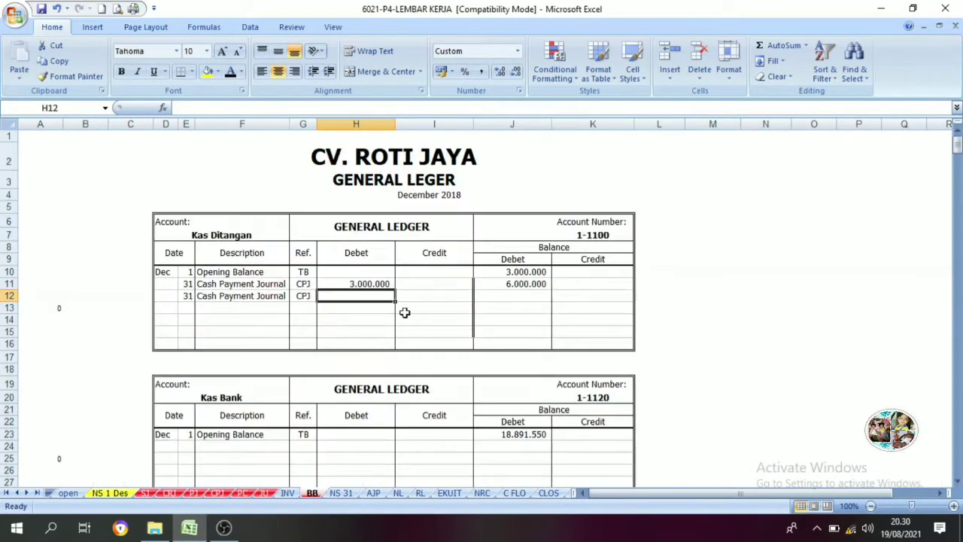
click(425, 300)
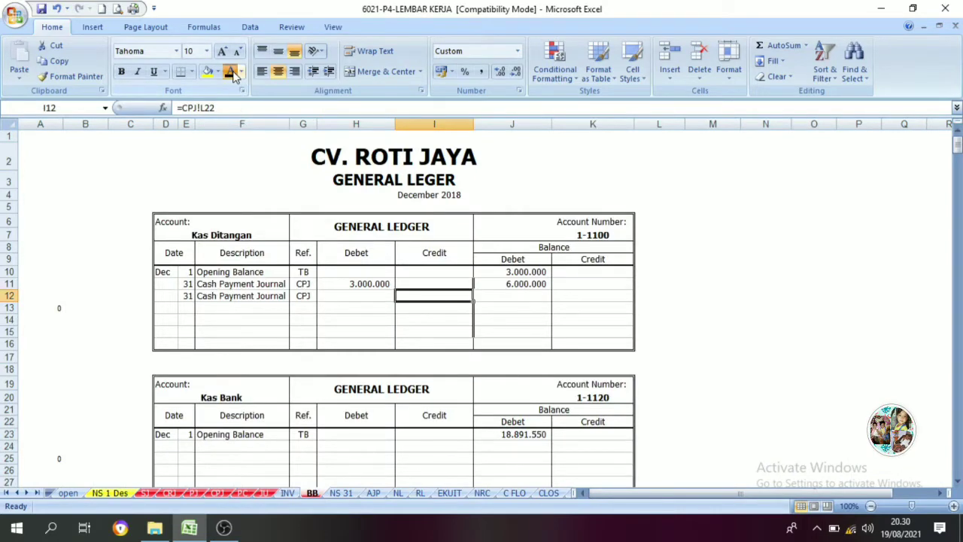
- Review the second Cash Payment Journal line in ledger row 12, comparing its description, debit, credit and balance cells
click(505, 301)
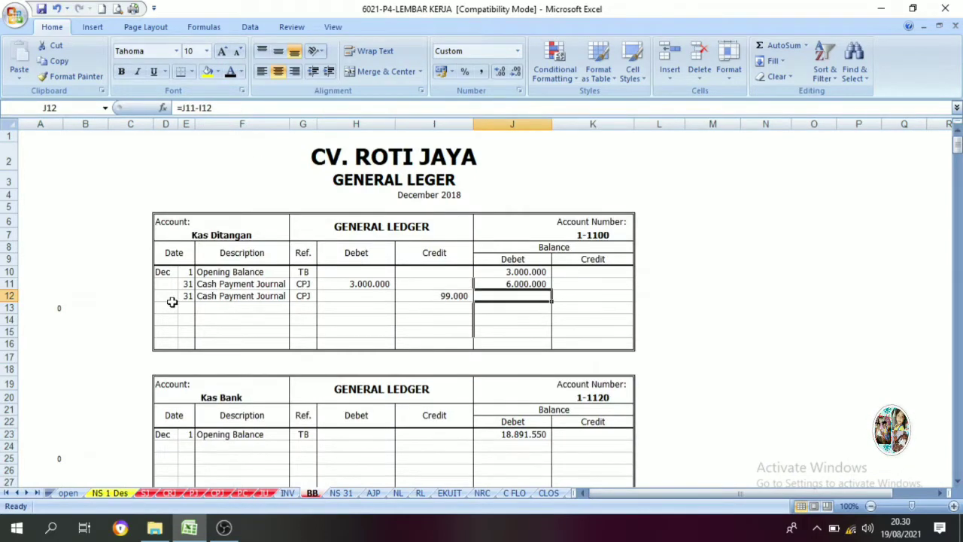
click(212, 296)
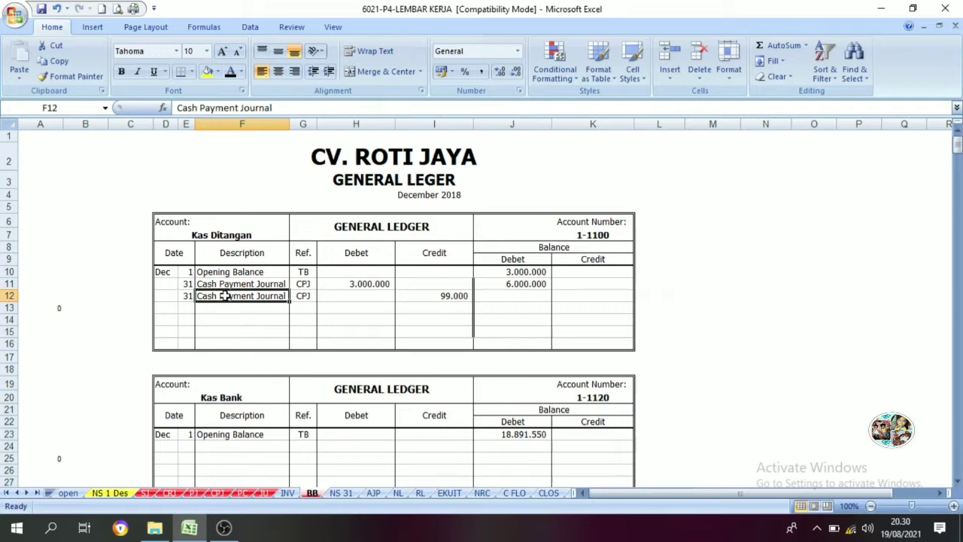
click(429, 296)
click(358, 297)
click(415, 296)
click(374, 296)
click(425, 296)
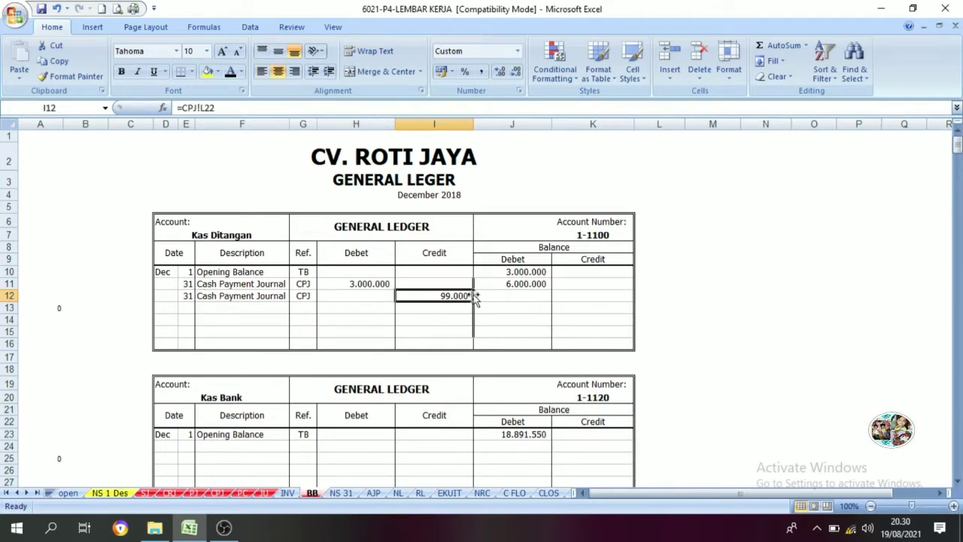
key(Right)
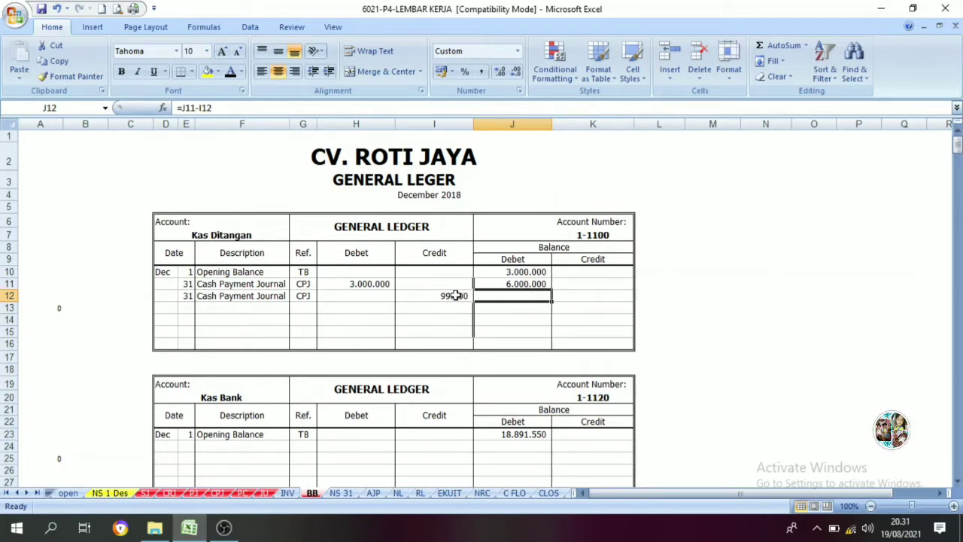
- Compare the balance side with the posted credit for Kas Ditangan, and turn the hidden formula =J11-I12 in J12 black
click(512, 260)
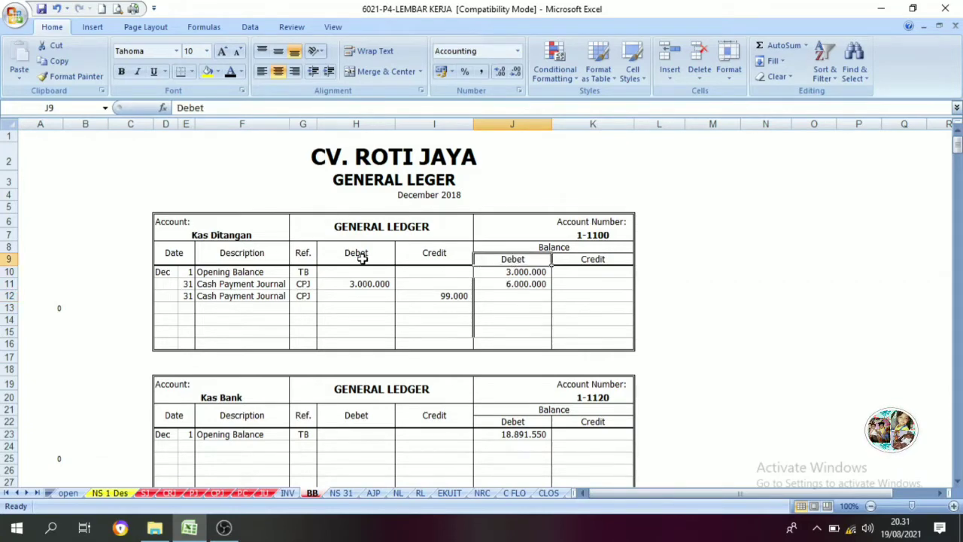
mouse_move(444, 259)
mouse_down()
mouse_move(512, 256)
mouse_move(456, 254)
mouse_up()
click(447, 298)
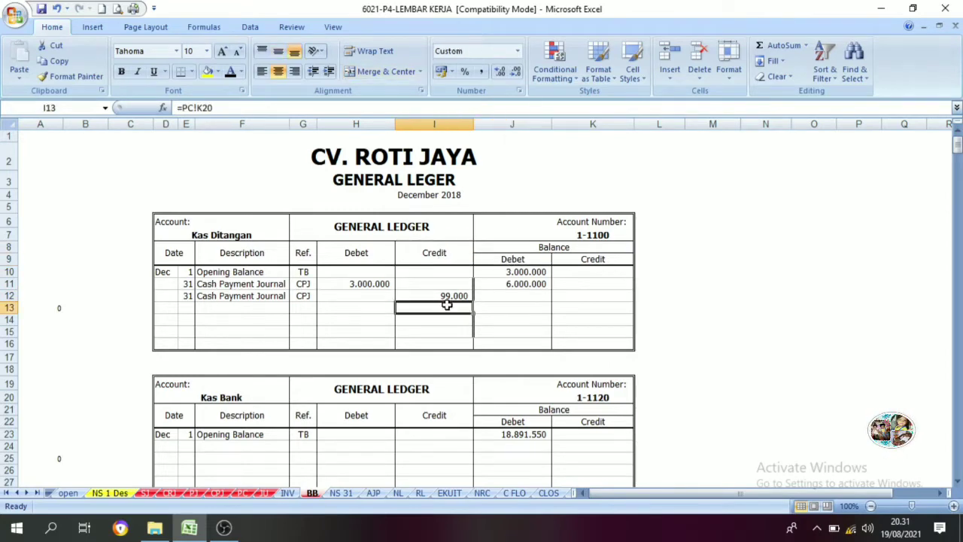
click(506, 264)
click(509, 283)
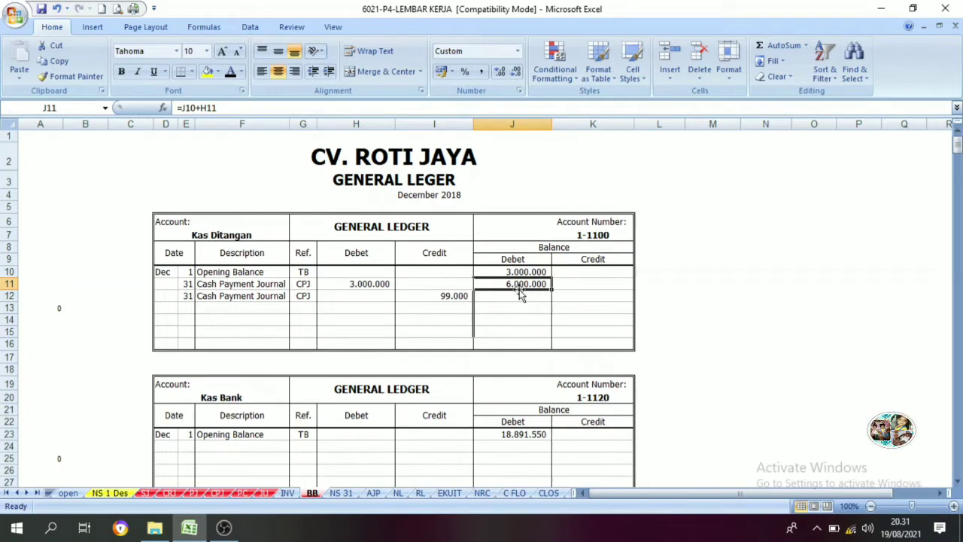
click(461, 298)
click(508, 296)
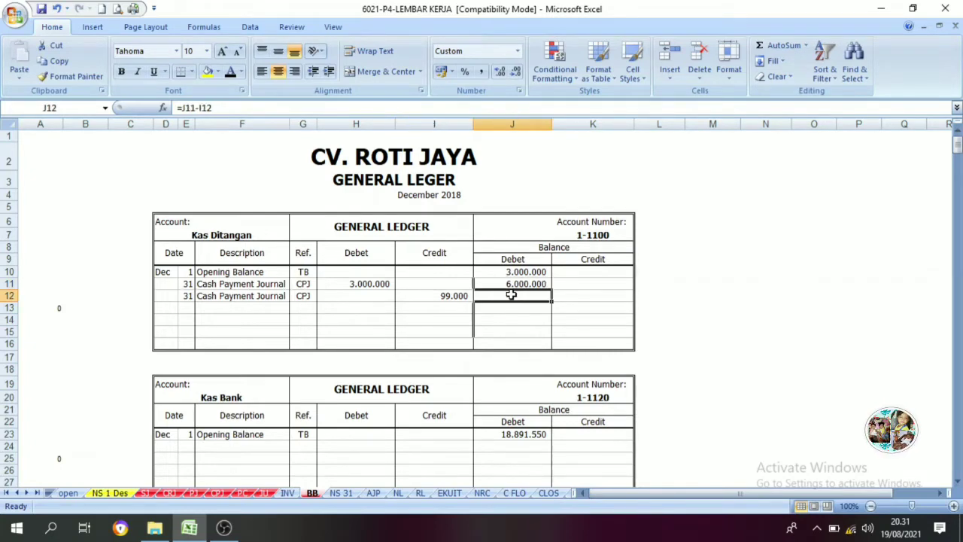
click(230, 71)
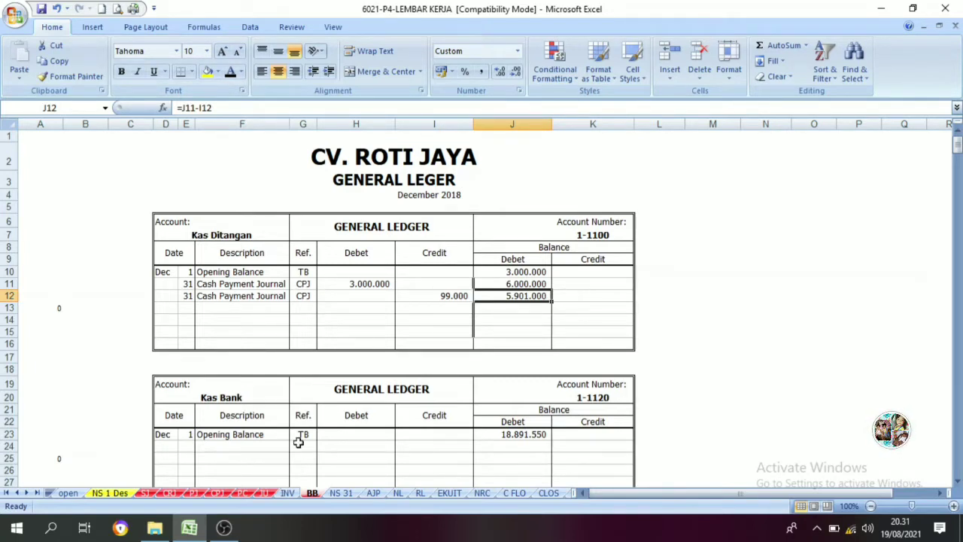
- Look over the CPJ journal and recapitulation, and examine the Petty Cash recapitulation on sheet PC for account 1-1100
click(218, 493)
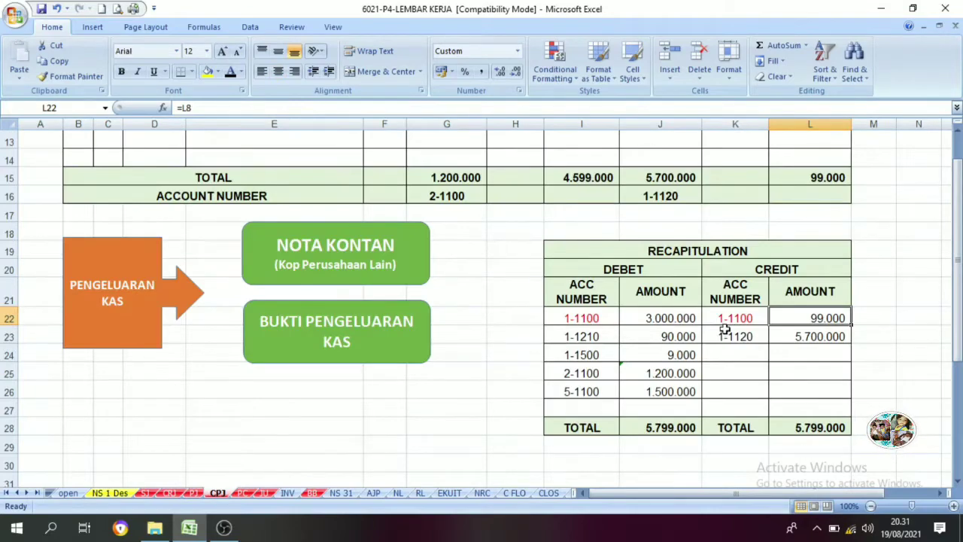
scroll(331, 228, up, 4)
scroll(412, 204, down, 1)
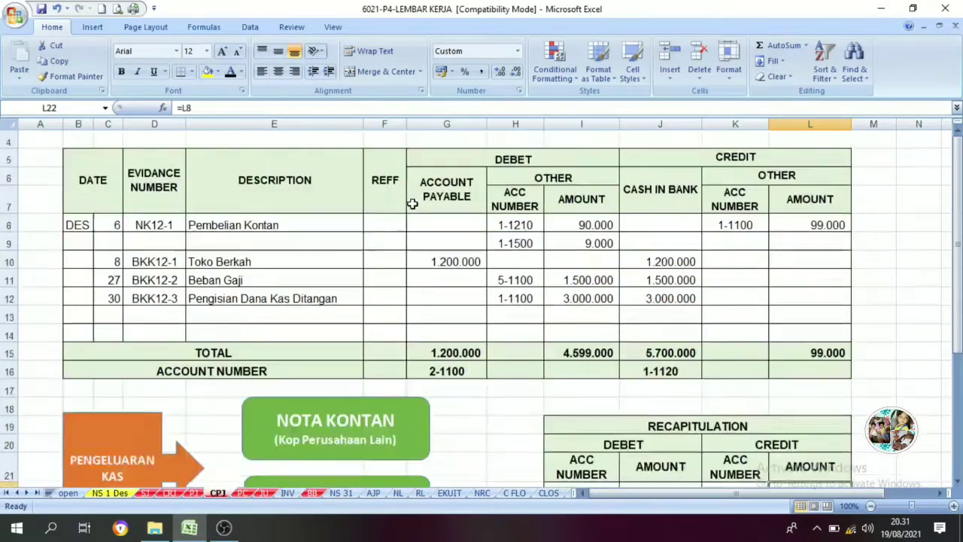
scroll(413, 204, down, 3)
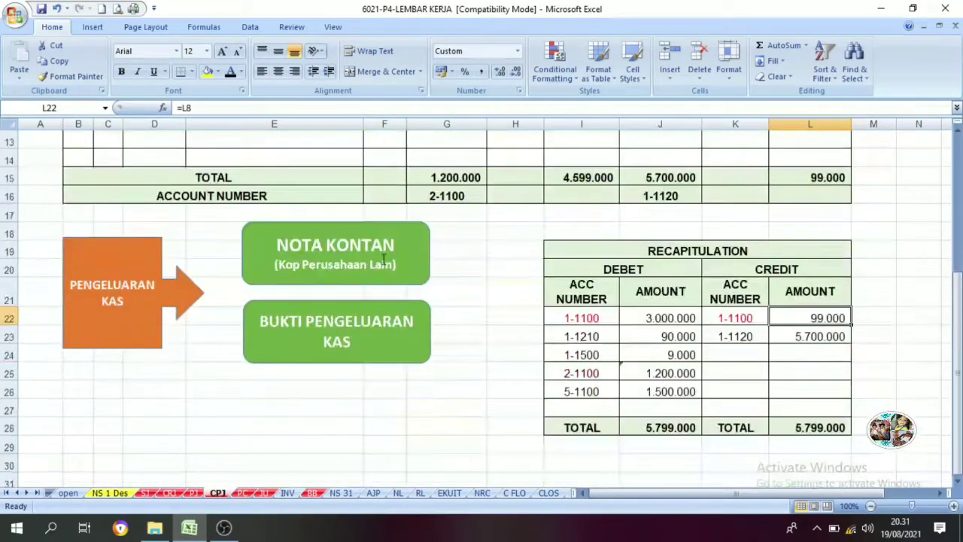
click(244, 494)
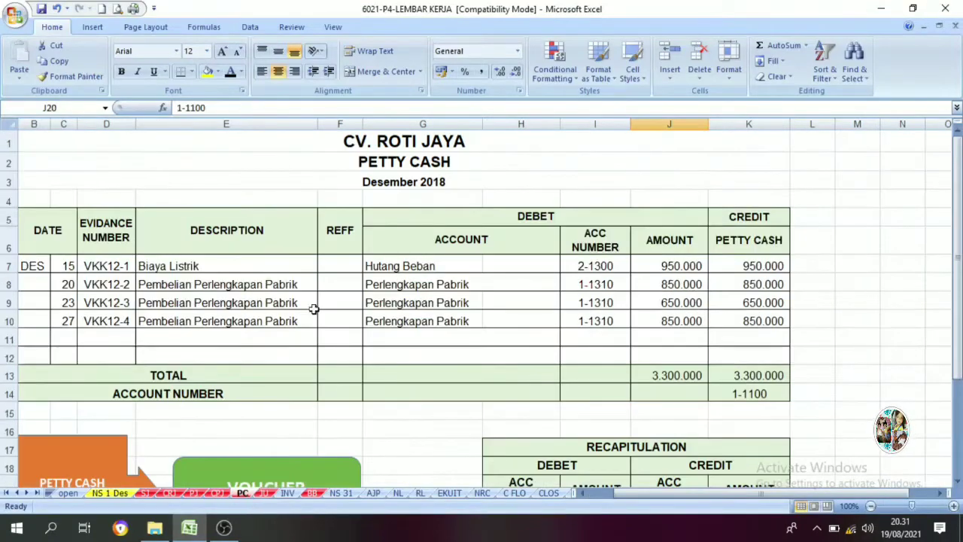
scroll(331, 329, down, 3)
click(590, 270)
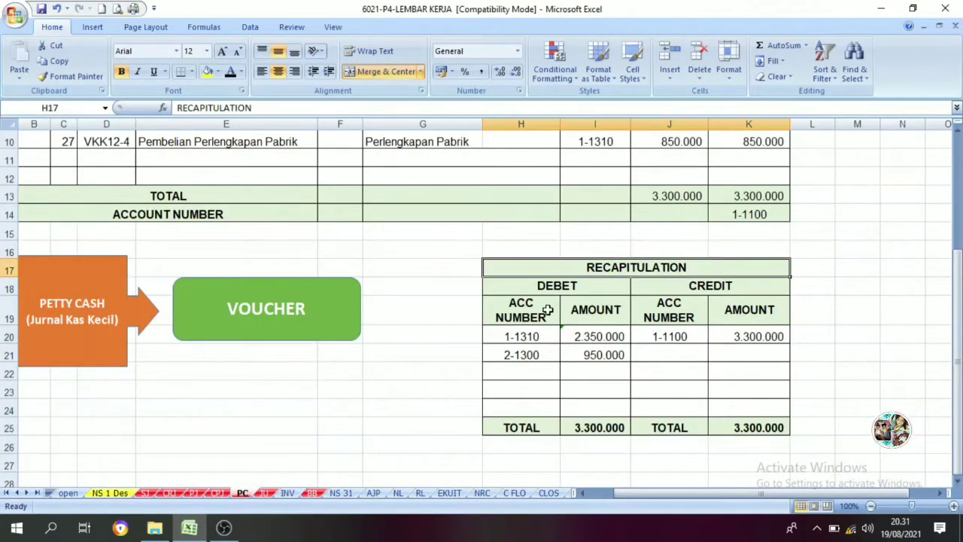
click(529, 351)
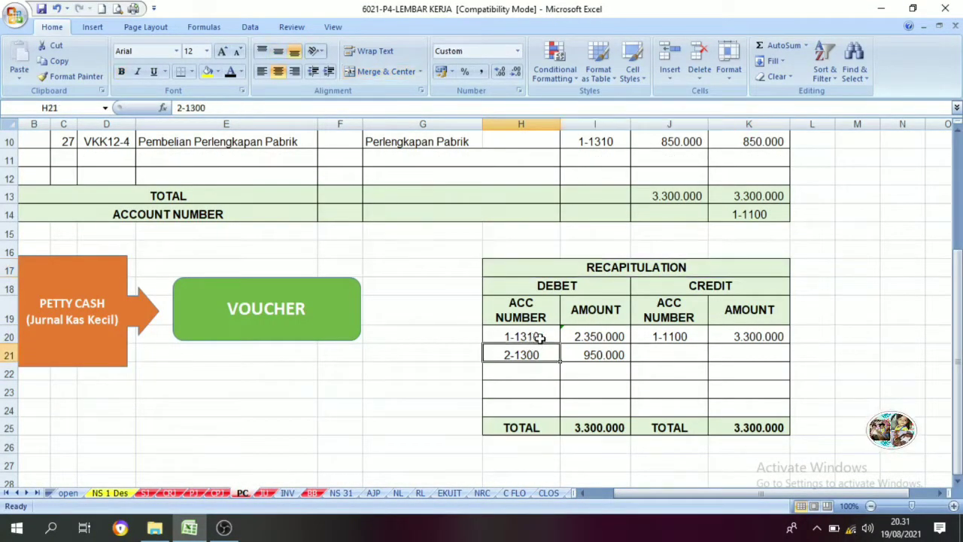
- Mark the credit account number 1-1100 in the Petty Cash recapitulation with red text and check its amount
click(639, 336)
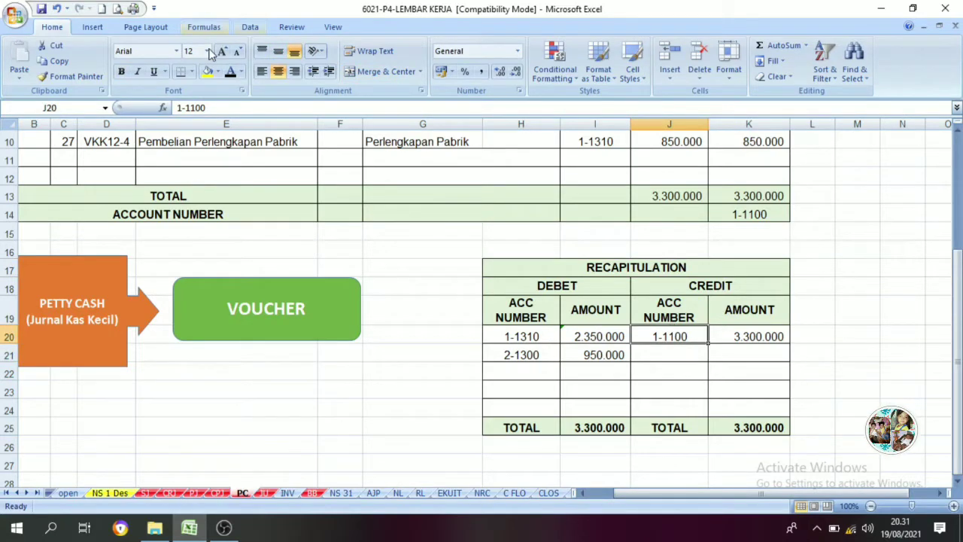
click(241, 72)
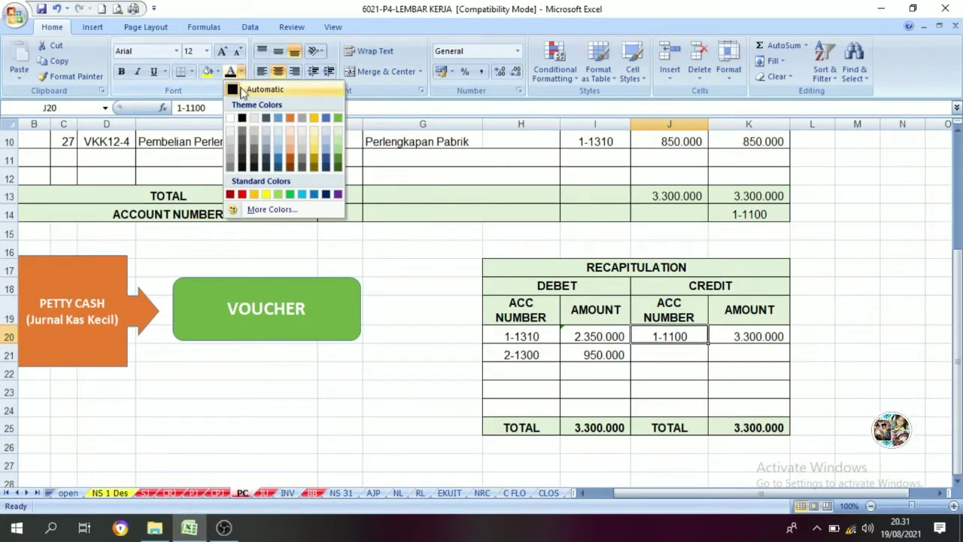
click(242, 195)
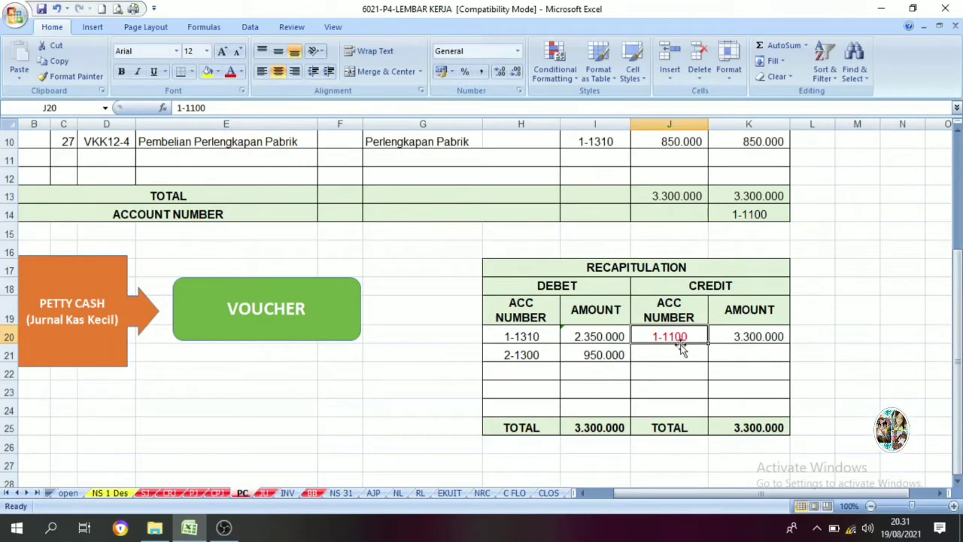
click(737, 337)
click(675, 336)
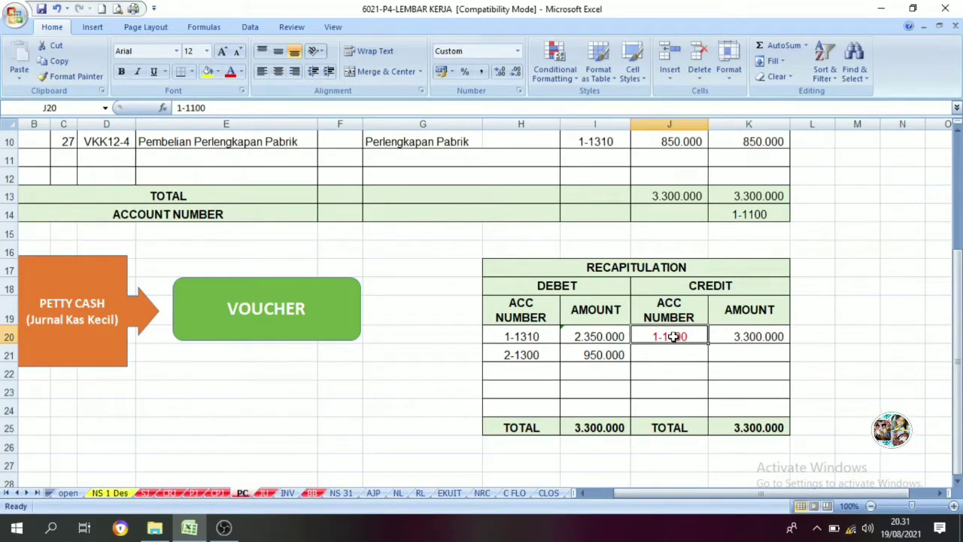
click(735, 336)
click(675, 336)
click(731, 337)
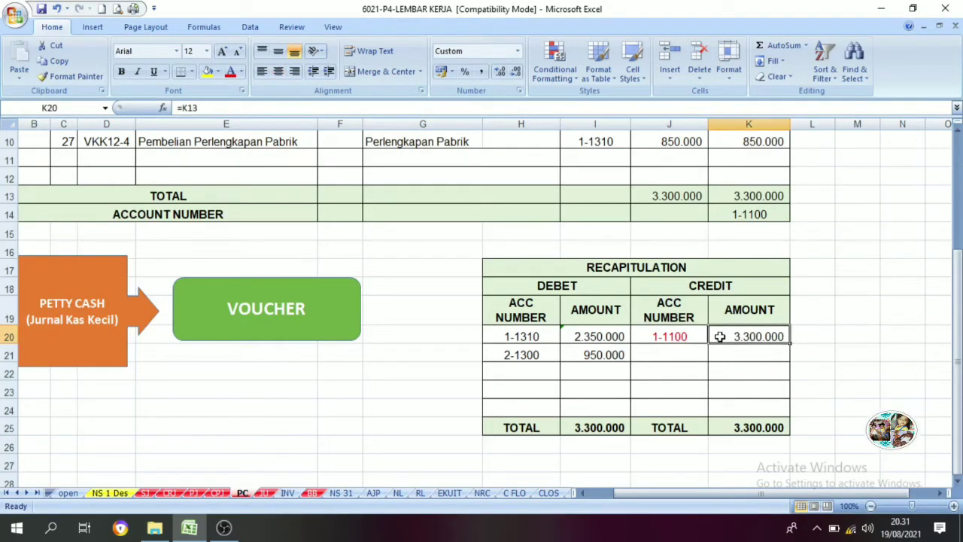
click(675, 337)
- Reveal ledger row 13 of Kas Ditangan, colouring date 31 red and the description Petty Cash and reference PC black
click(313, 493)
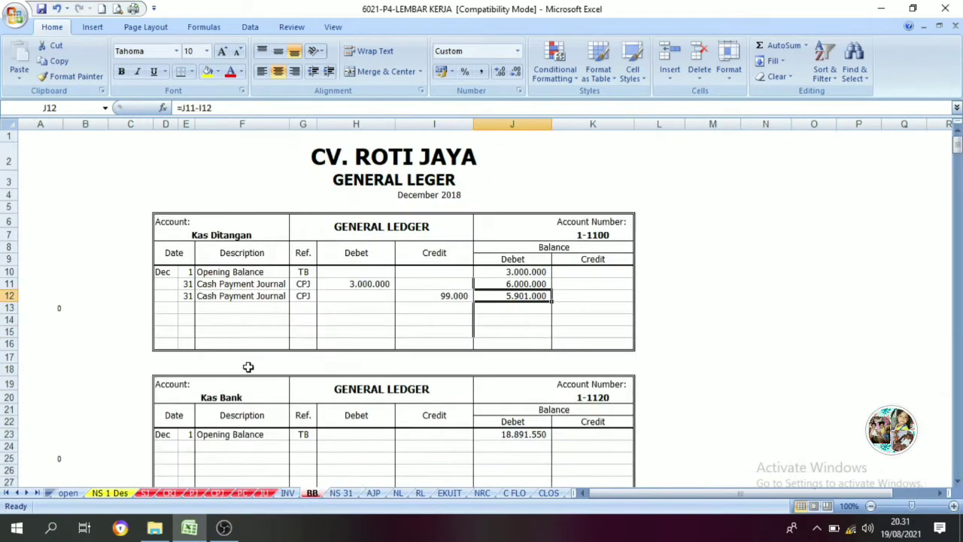
click(192, 309)
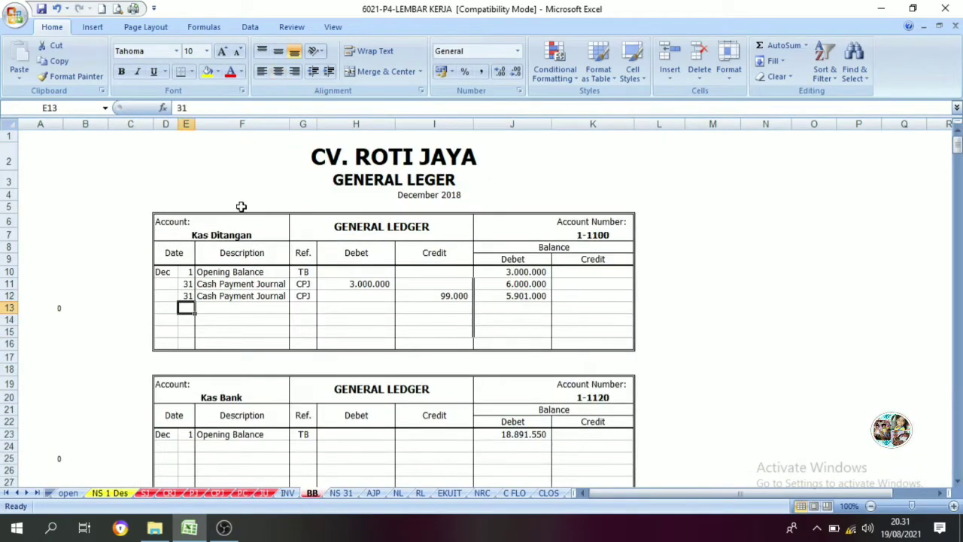
click(230, 71)
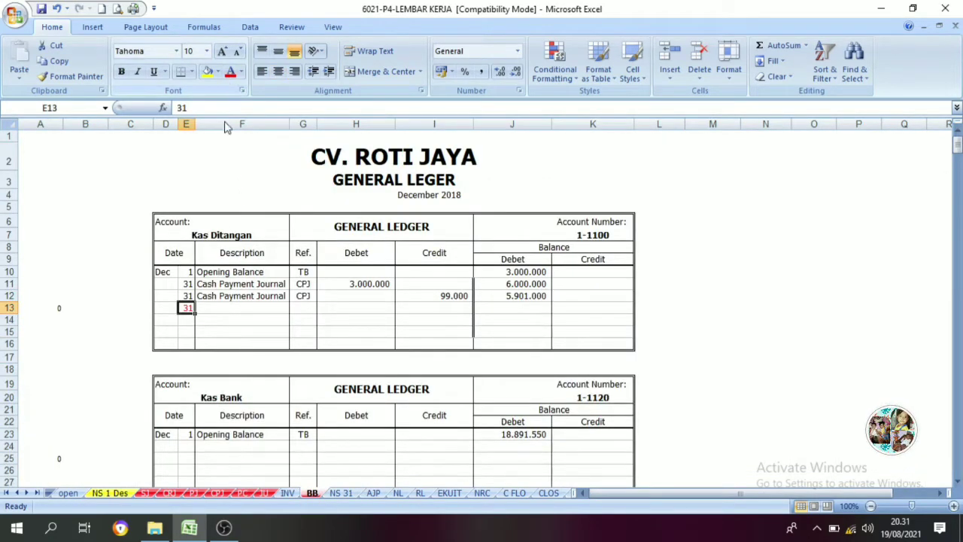
click(215, 307)
click(241, 71)
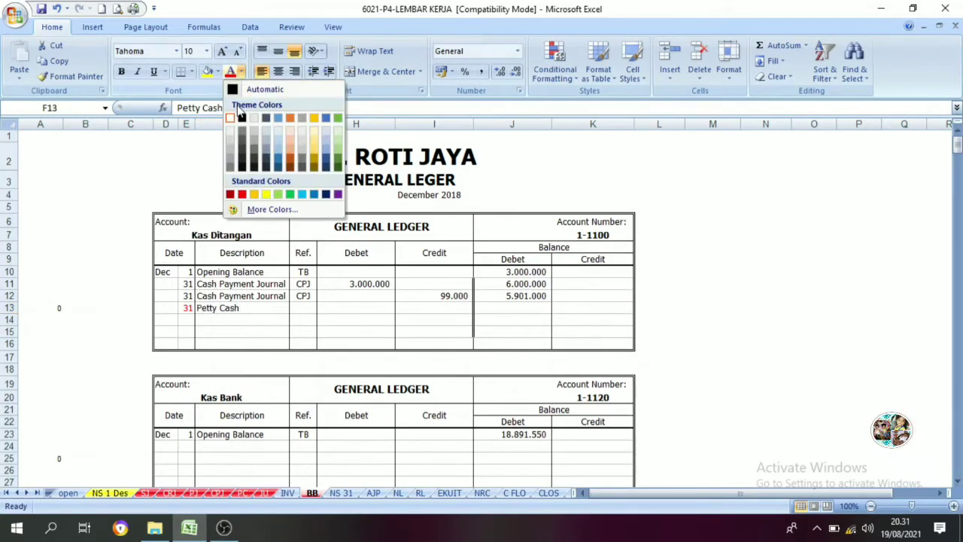
click(234, 91)
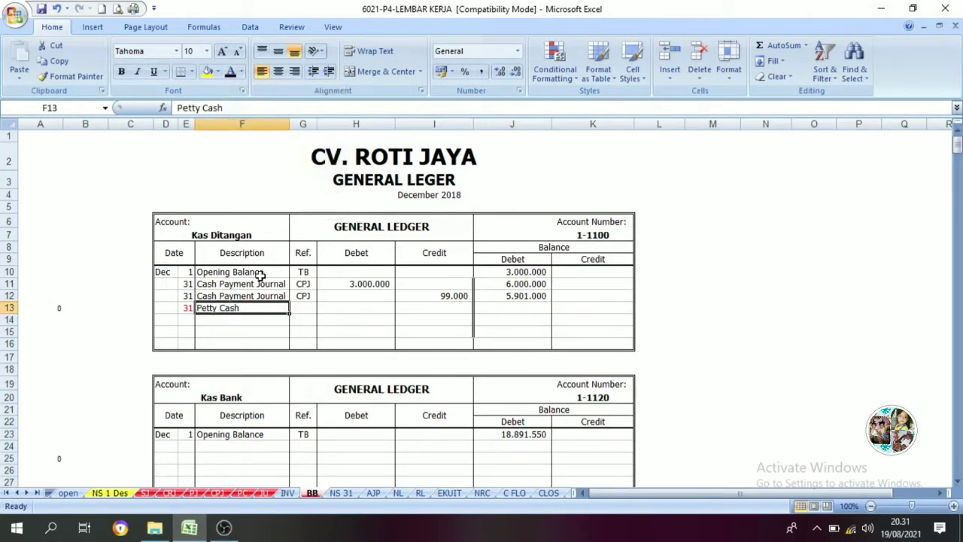
click(309, 306)
click(231, 71)
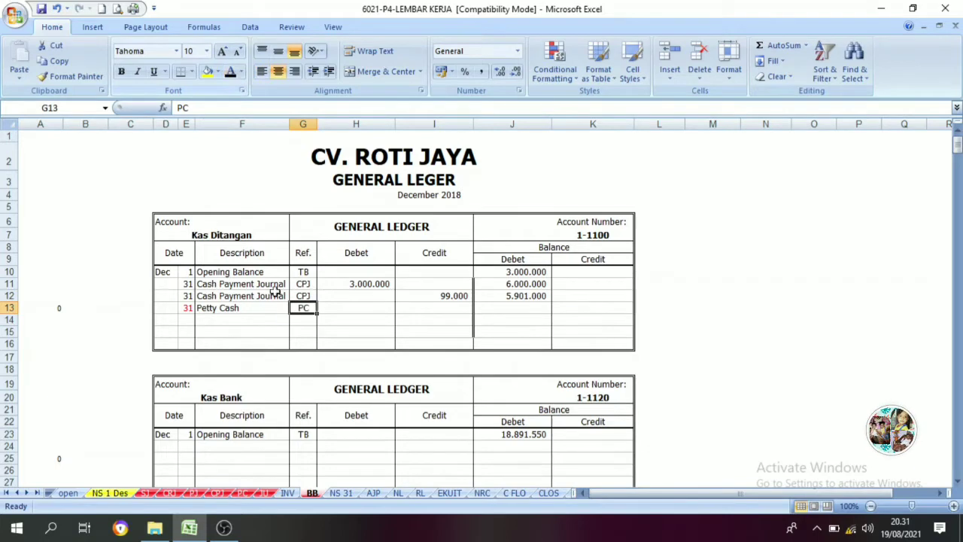
- Turn the hidden linked credit =PC!K20 in ledger cell I13 black and compare it with the Petty Cash recapitulation amount
click(426, 308)
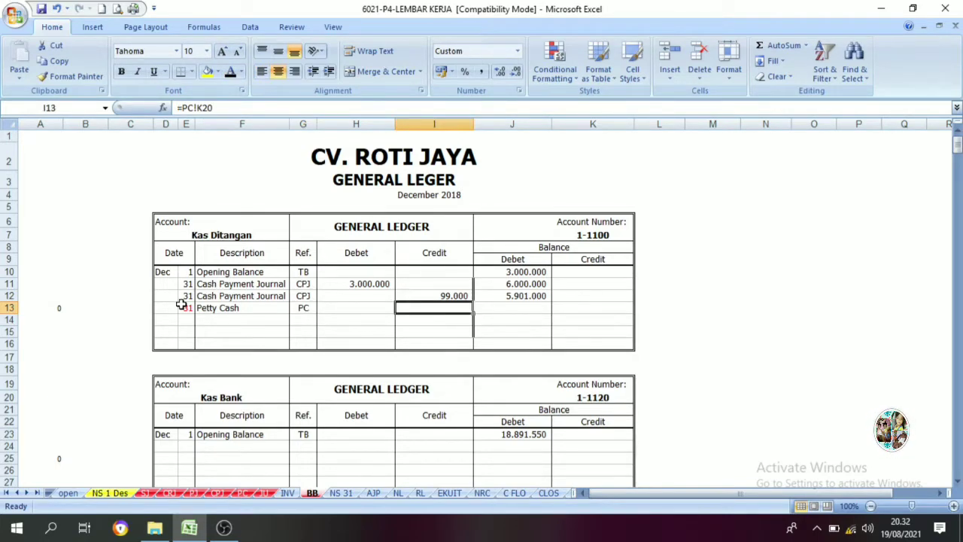
click(230, 72)
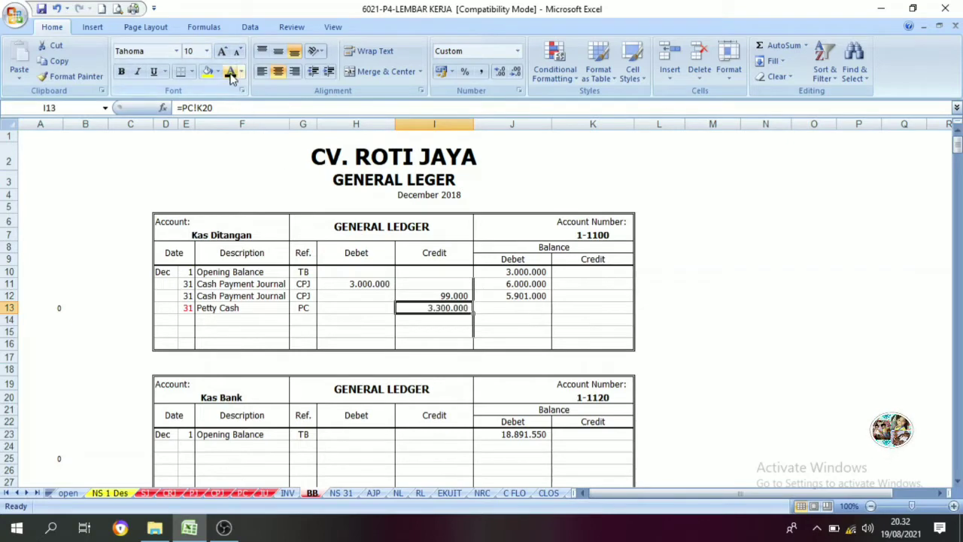
click(242, 492)
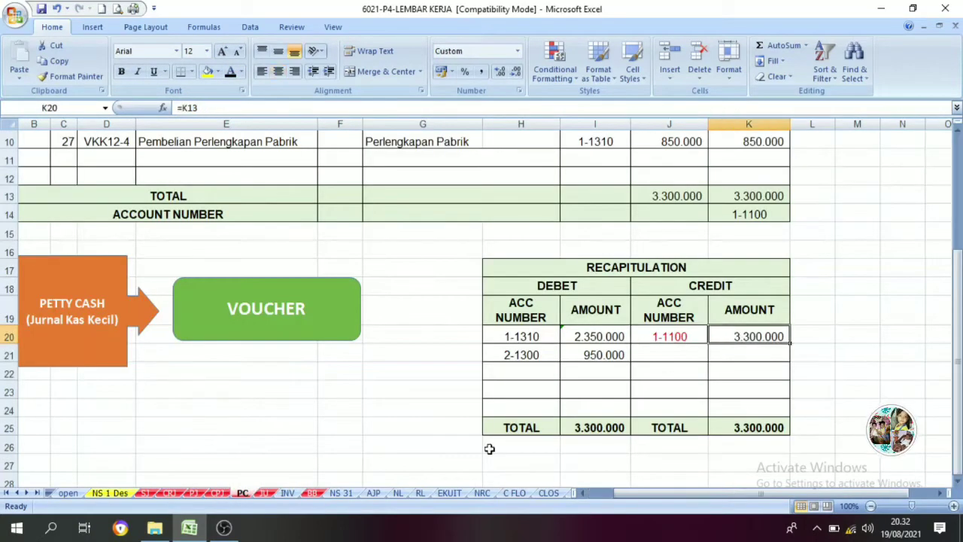
click(312, 493)
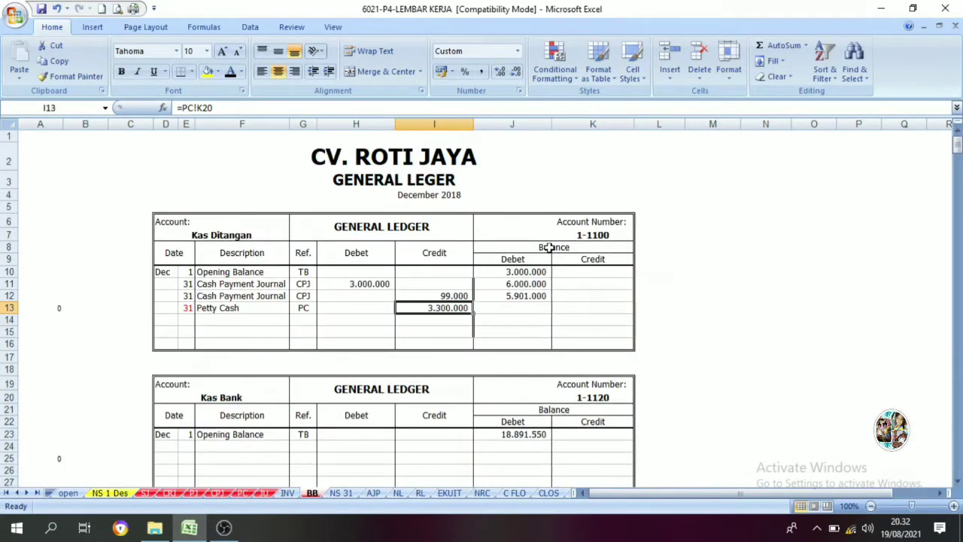
- Turn the hidden debit balance formula =J12-I13 in cell J13 of the Kas Ditangan ledger black
click(510, 307)
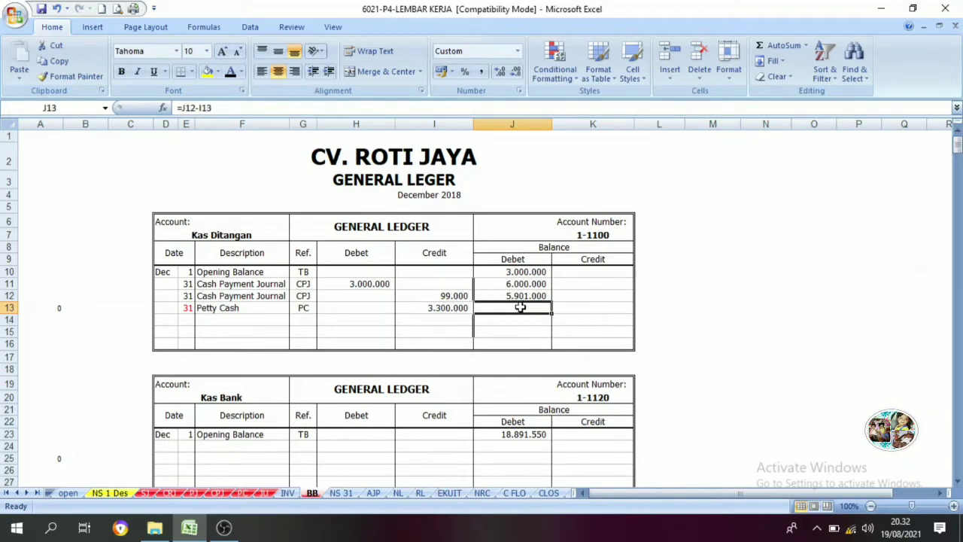
click(517, 259)
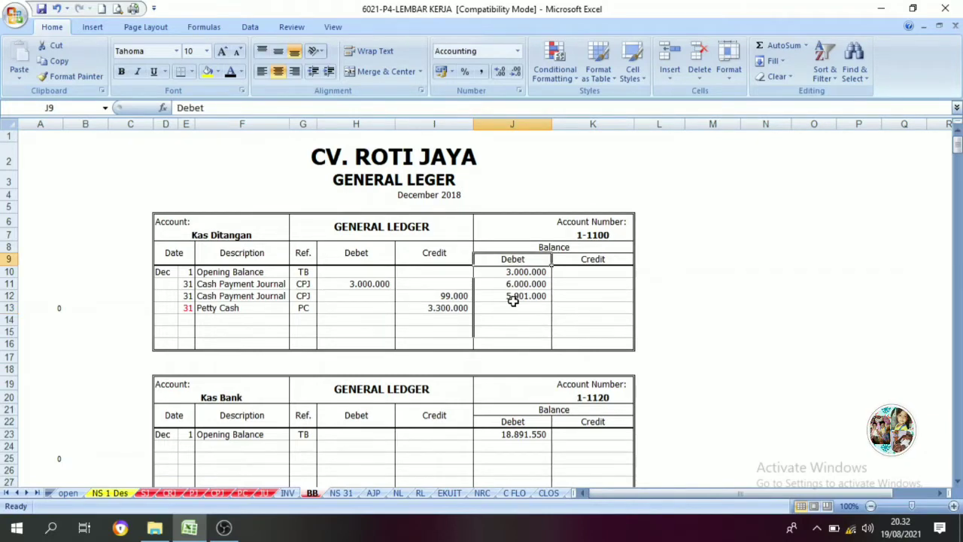
click(511, 298)
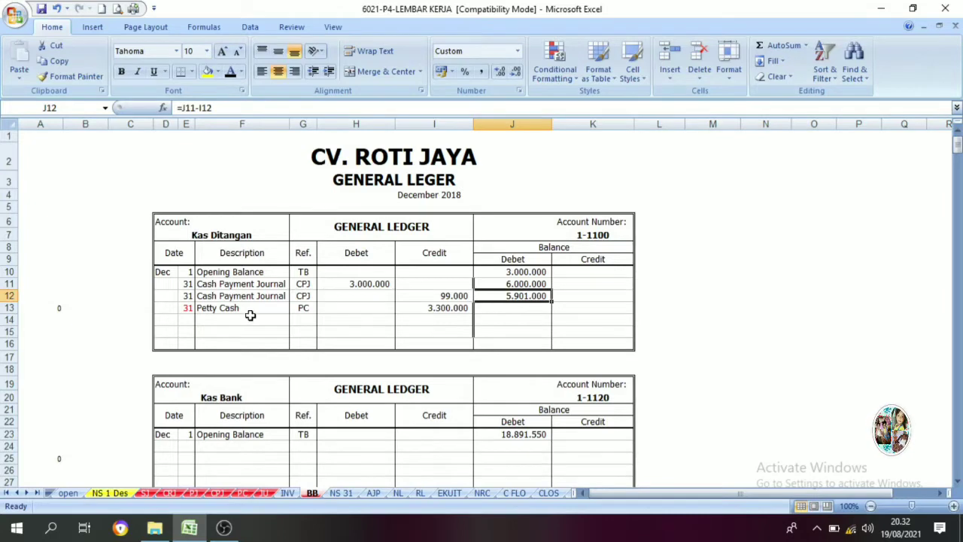
click(444, 310)
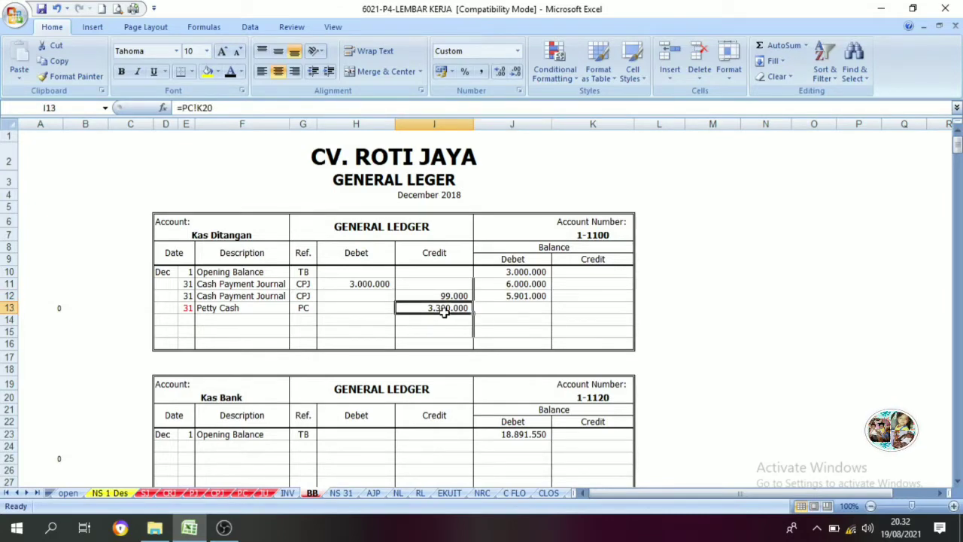
click(518, 262)
click(437, 304)
click(511, 306)
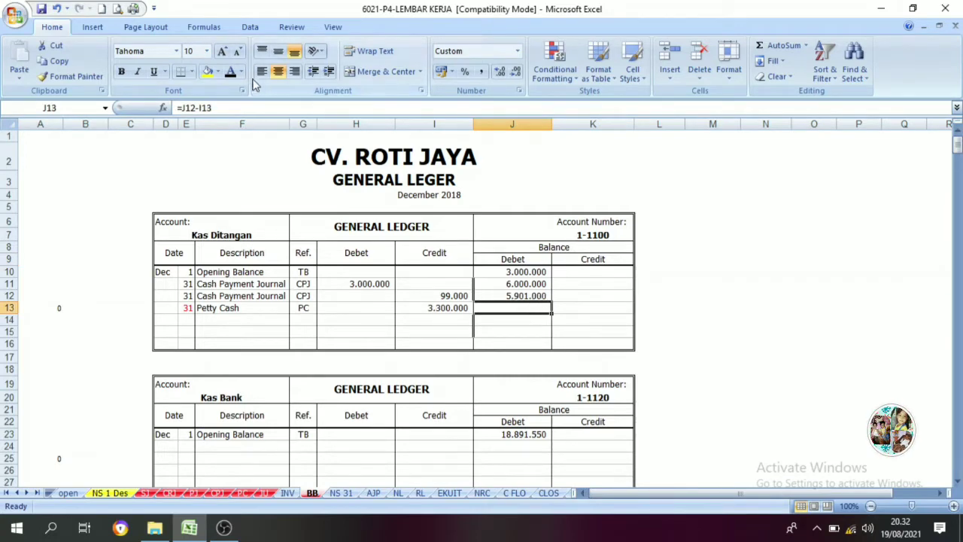
click(230, 72)
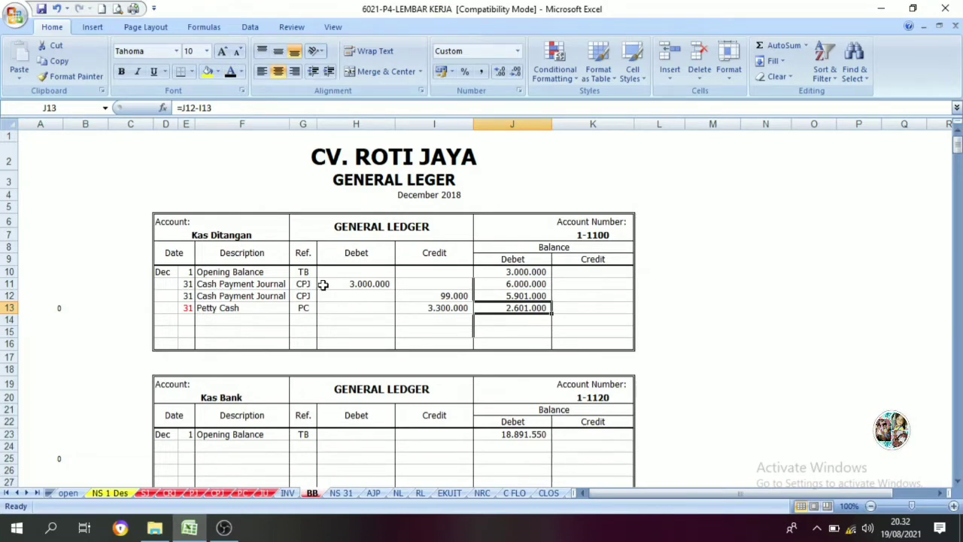
- Examine the Petty Cash sheet and the debit and credit account numbers in the JU recapitulation for account 1-1100
click(243, 493)
scroll(328, 387, up, 3)
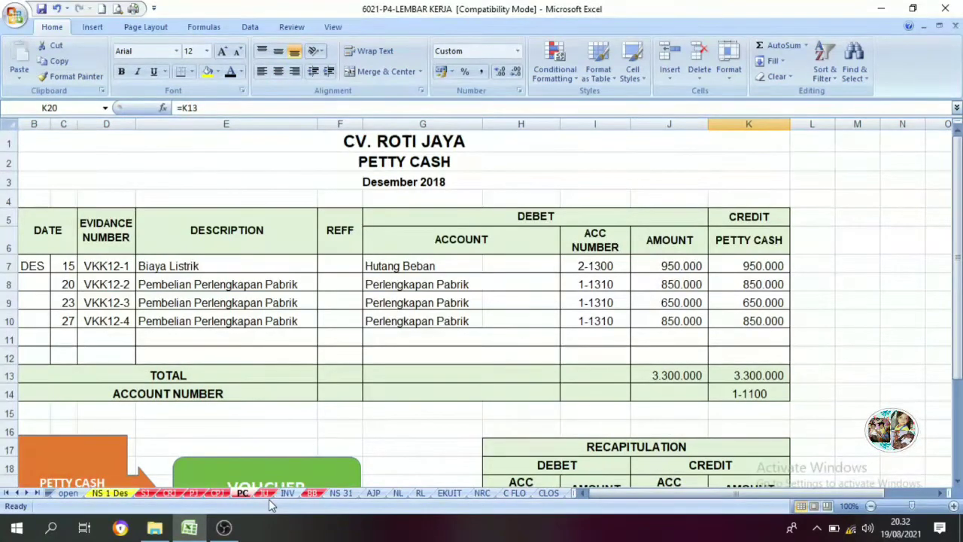
click(265, 494)
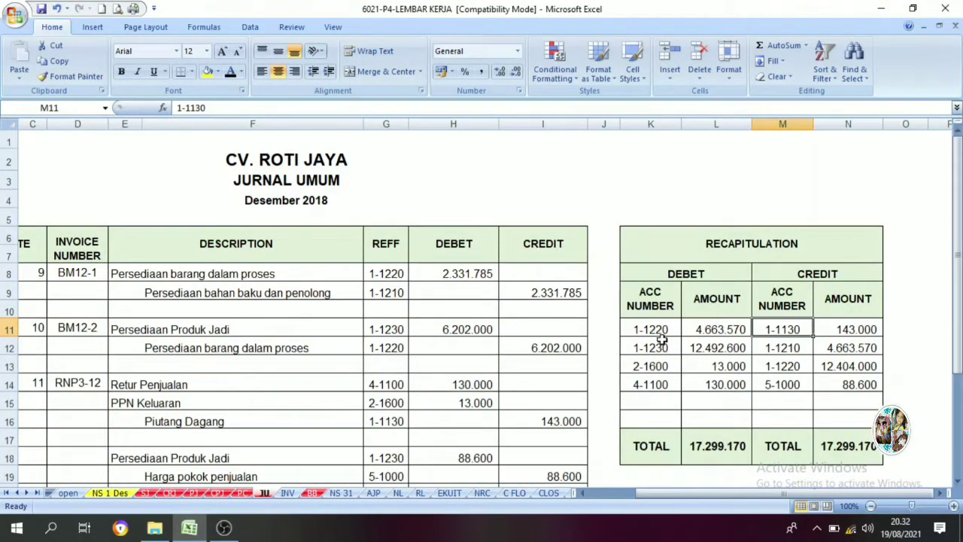
drag(660, 331, 650, 384)
drag(782, 332, 791, 387)
click(760, 366)
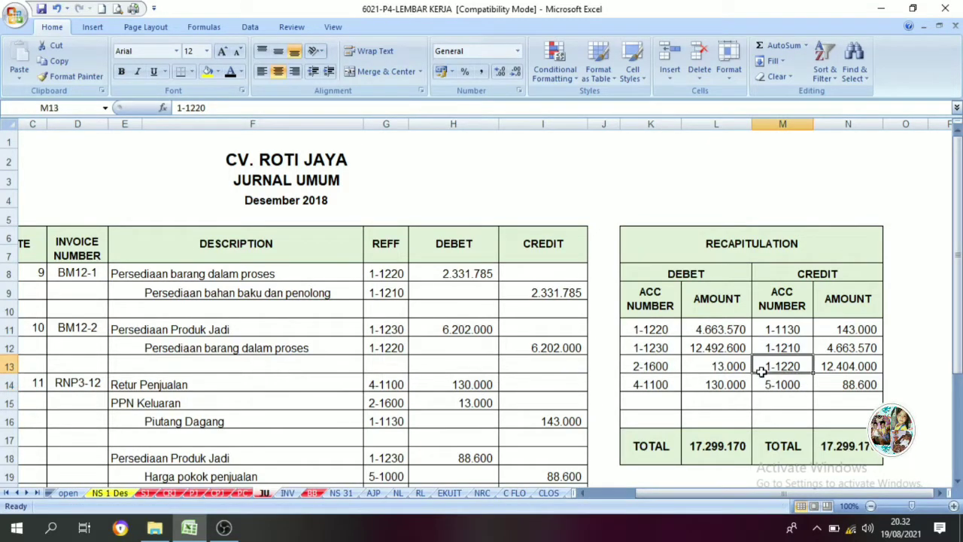
- On ledger sheet BB, review the account name and number headings of Kas Ditangan and Kas Bank
click(311, 493)
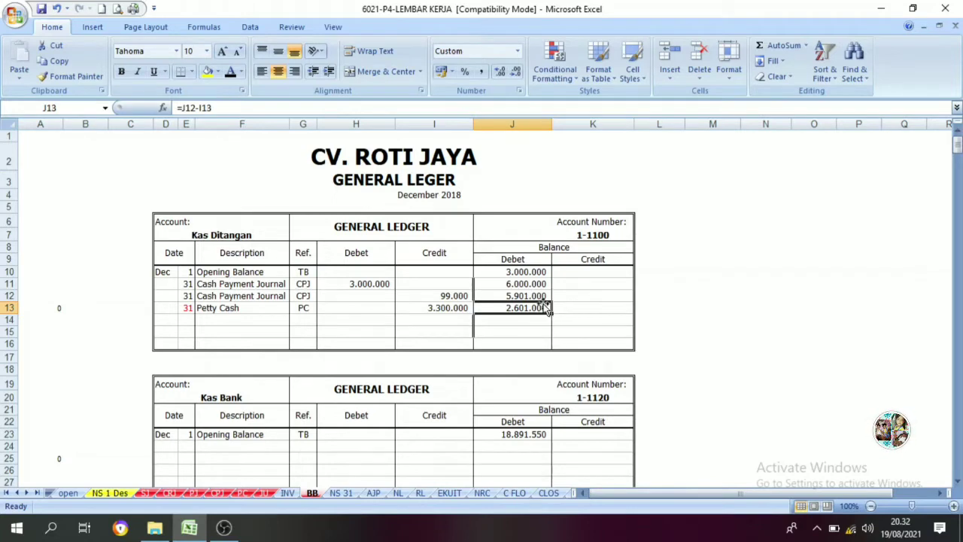
click(225, 233)
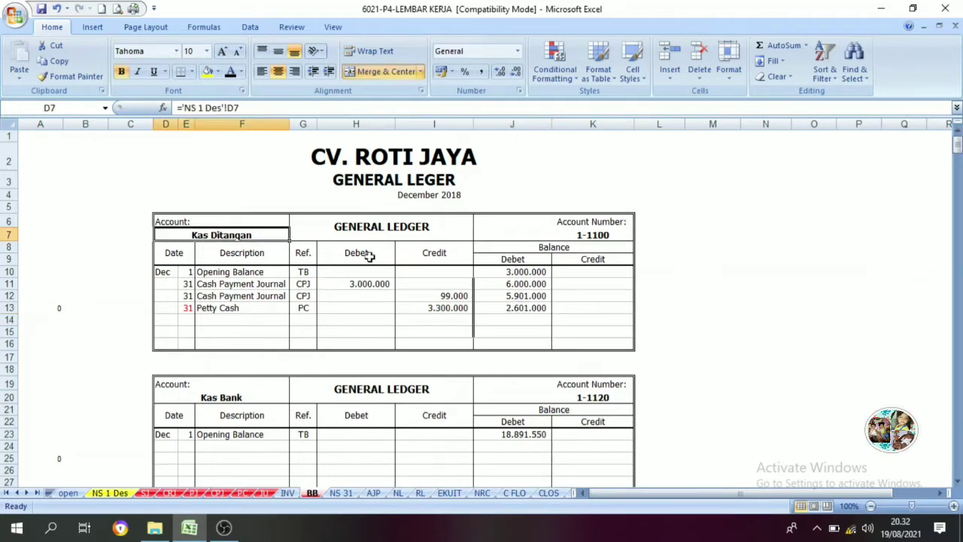
click(569, 231)
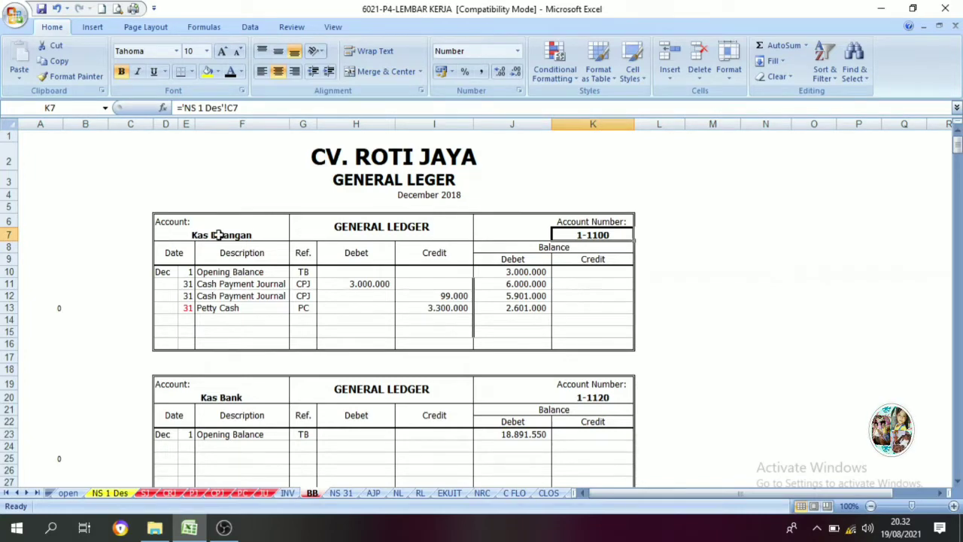
scroll(375, 310, down, 2)
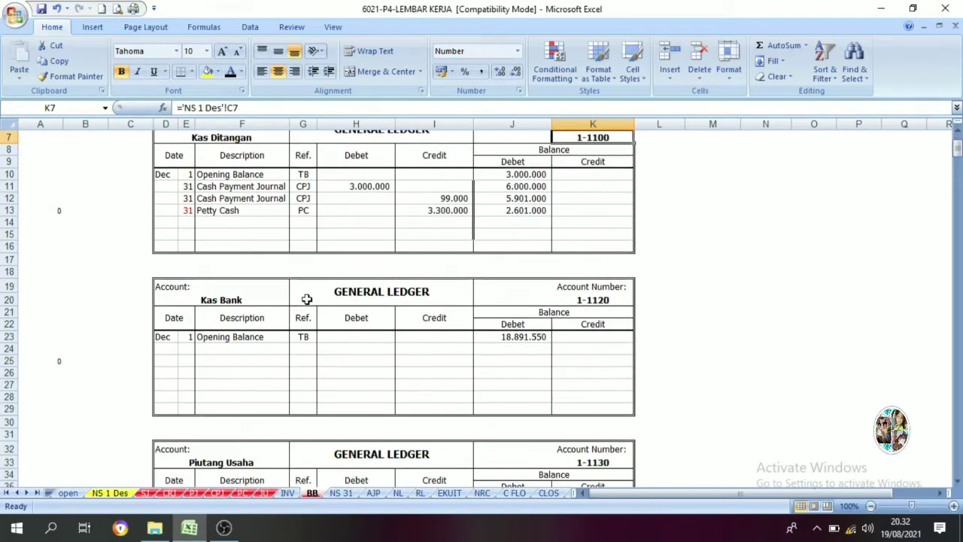
click(224, 302)
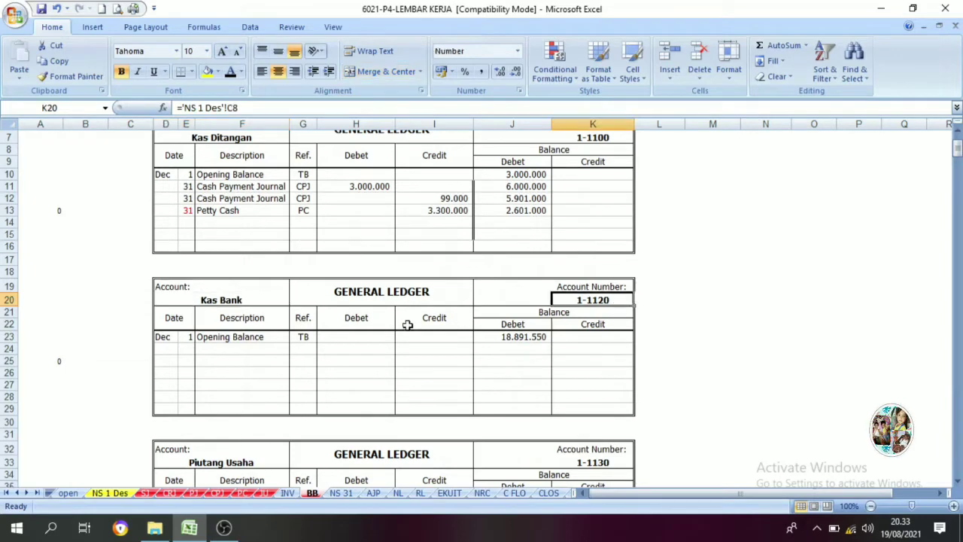
click(566, 301)
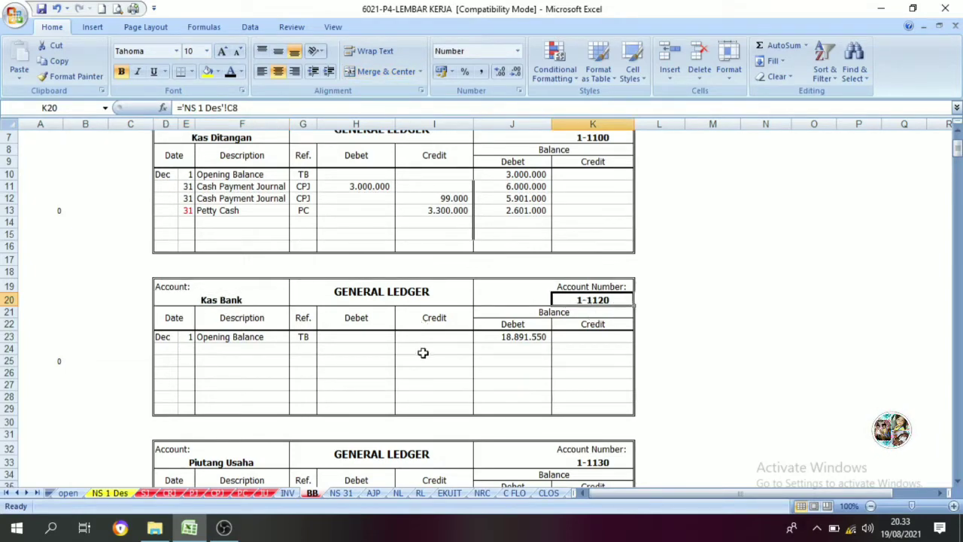
- Examine the debit and credit account numbers in the Sales Journal recapitulation on sheet SJ for account 1-1120
click(146, 494)
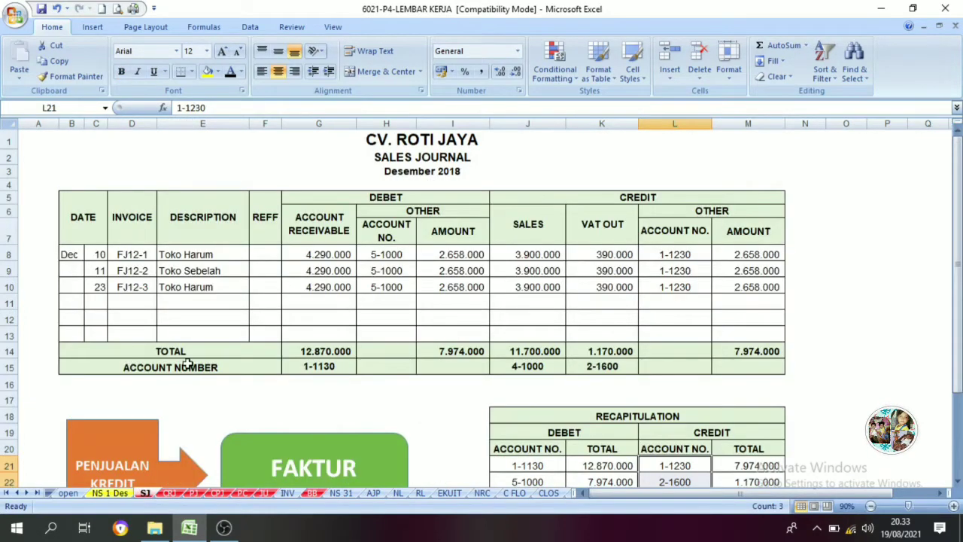
scroll(492, 397, down, 2)
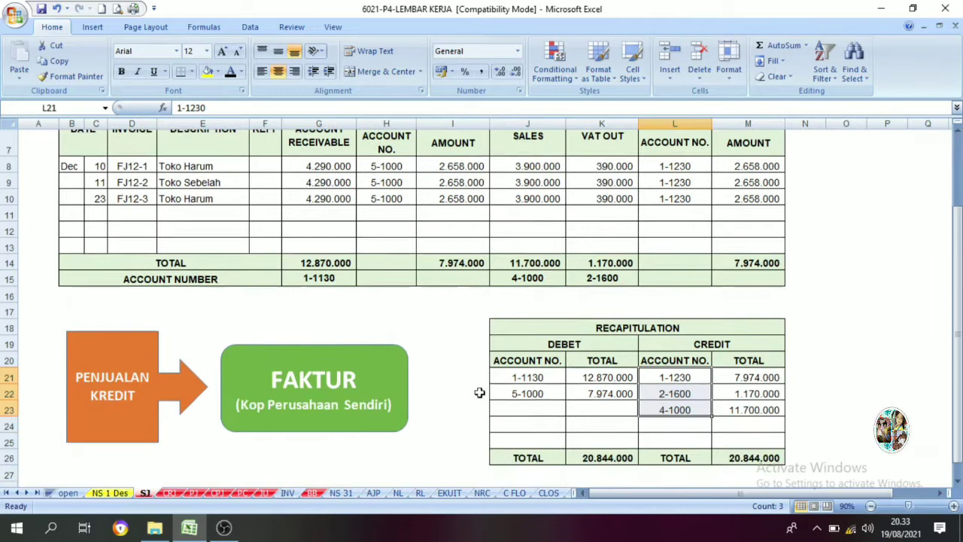
click(551, 392)
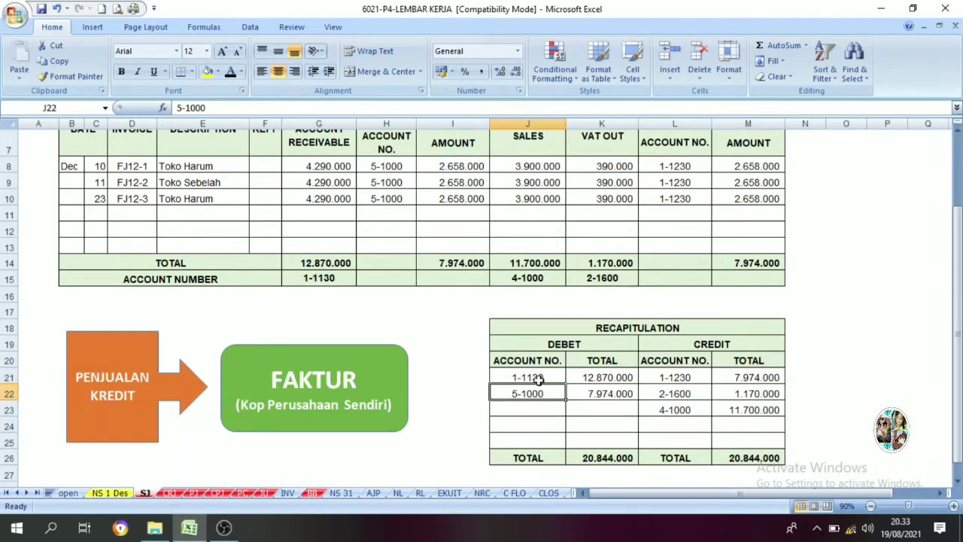
click(544, 376)
drag(543, 376, 543, 393)
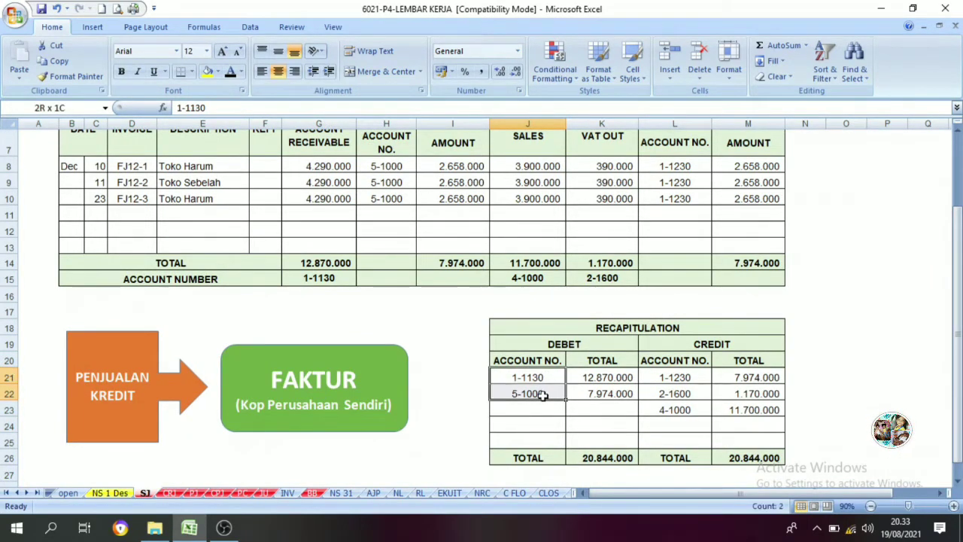
scroll(442, 297, up, 2)
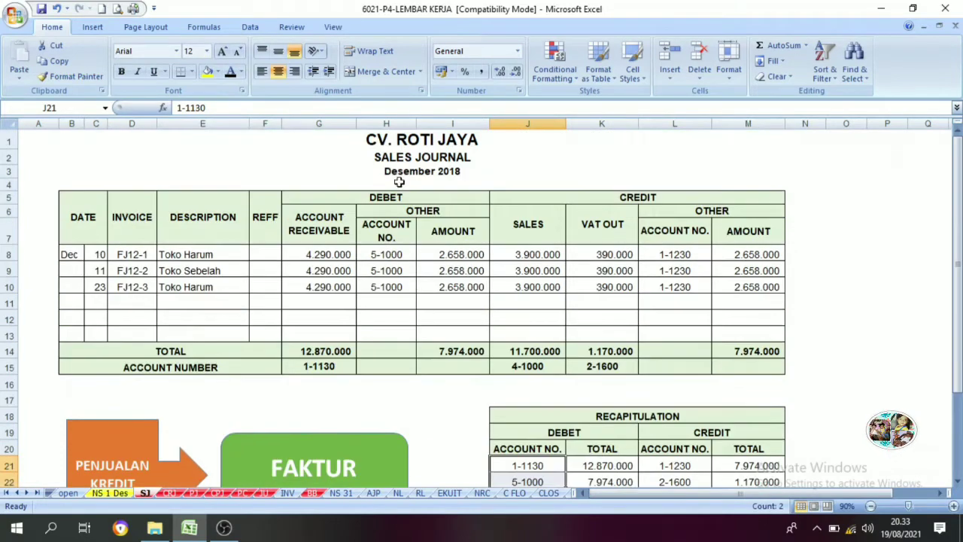
scroll(451, 267, down, 2)
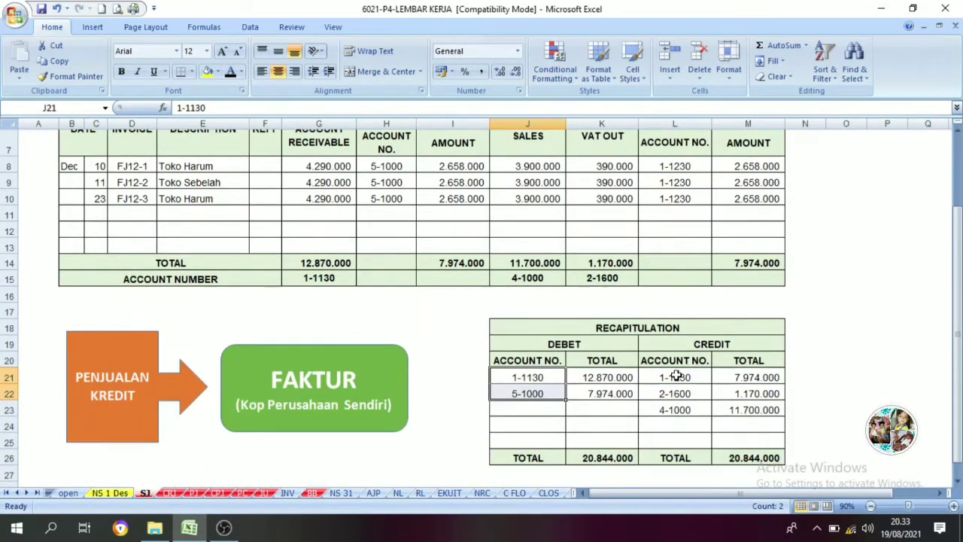
drag(677, 376, 677, 410)
scroll(531, 316, up, 2)
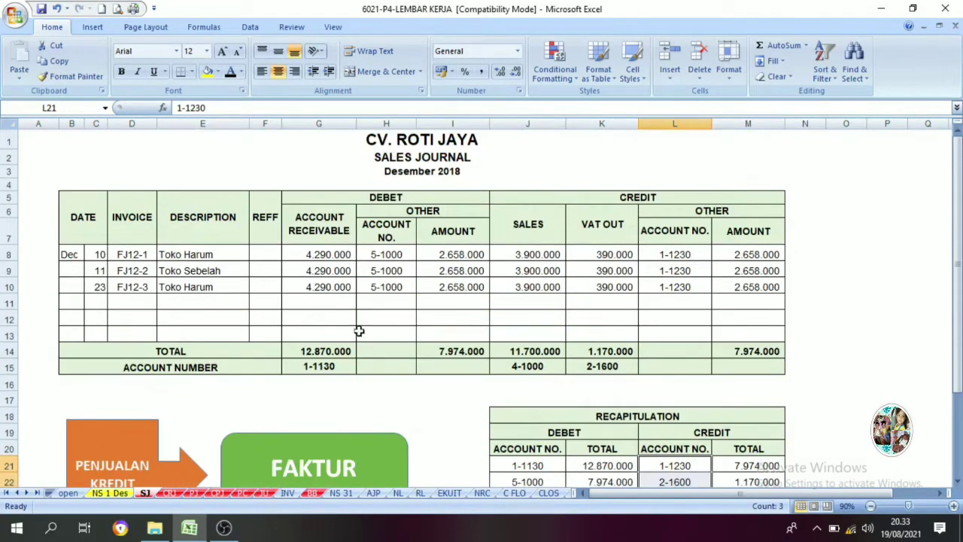
- Mark the debit account number 1-1120 in the Cash Receipt Journal recapitulation on sheet CRJ with red text
click(169, 491)
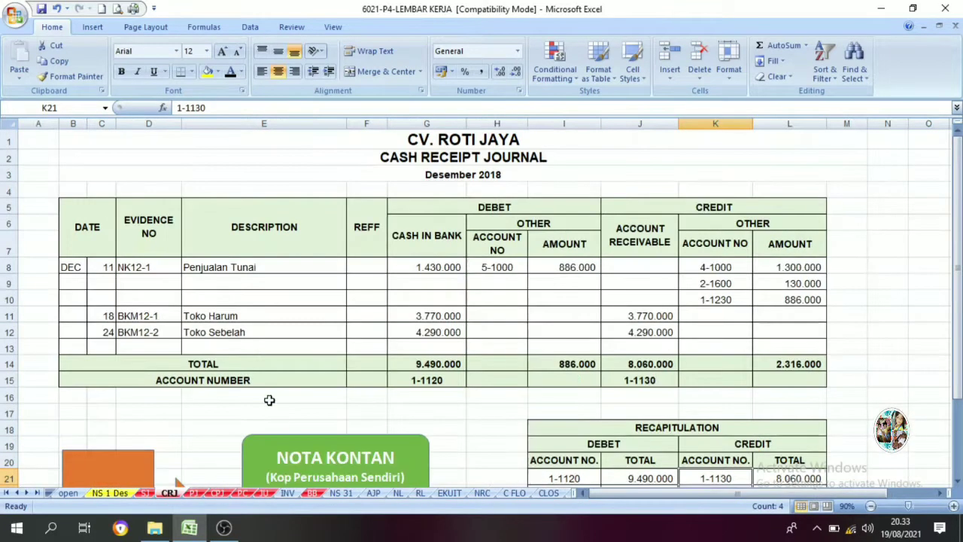
scroll(617, 348, down, 2)
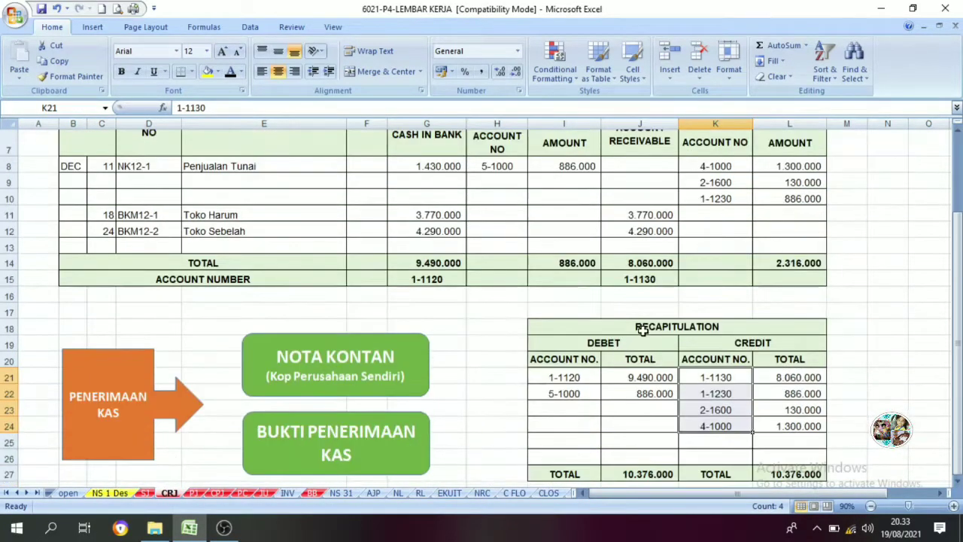
click(644, 326)
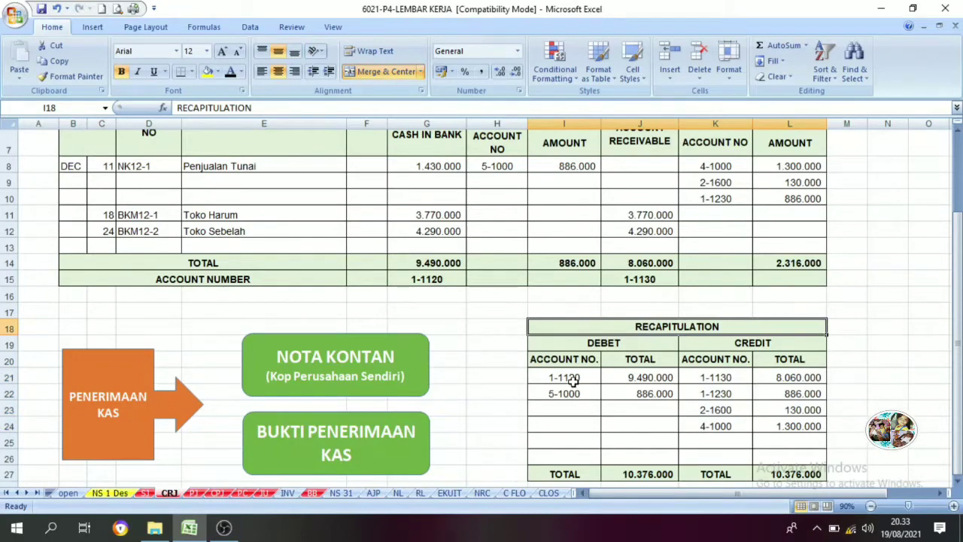
scroll(526, 304, up, 2)
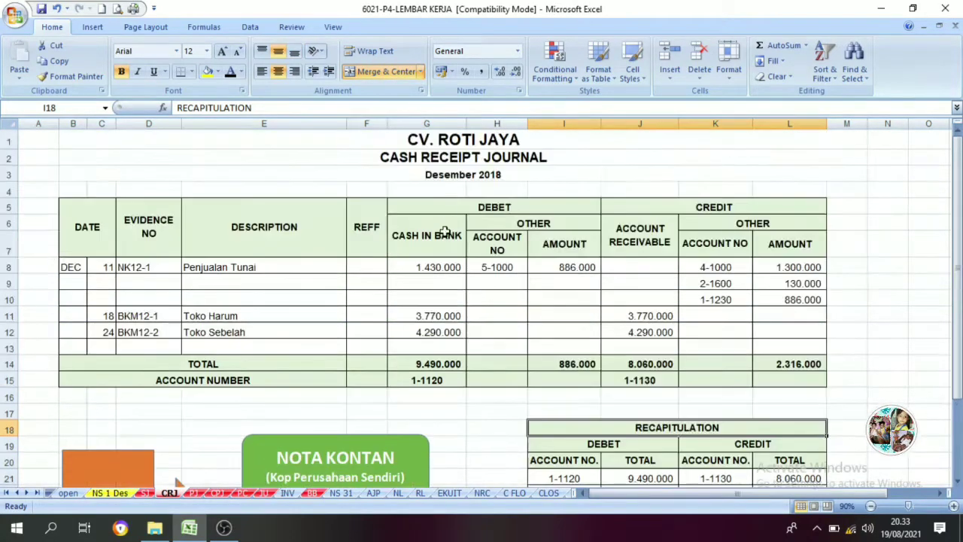
scroll(565, 293, down, 3)
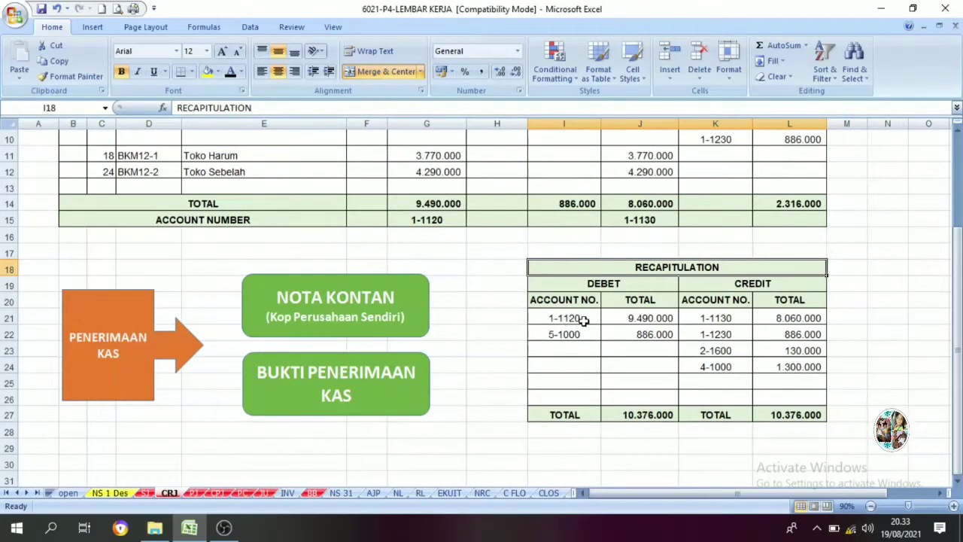
click(574, 318)
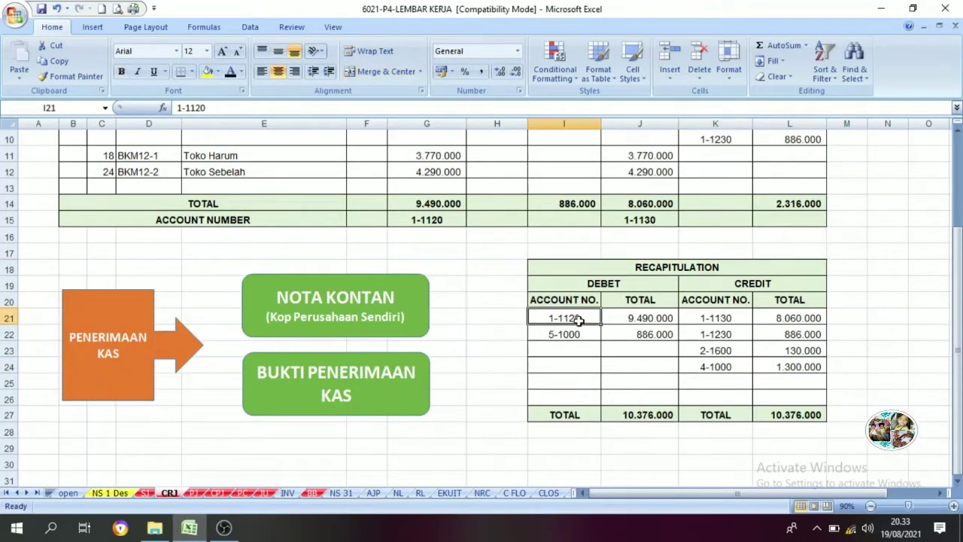
click(241, 71)
click(242, 194)
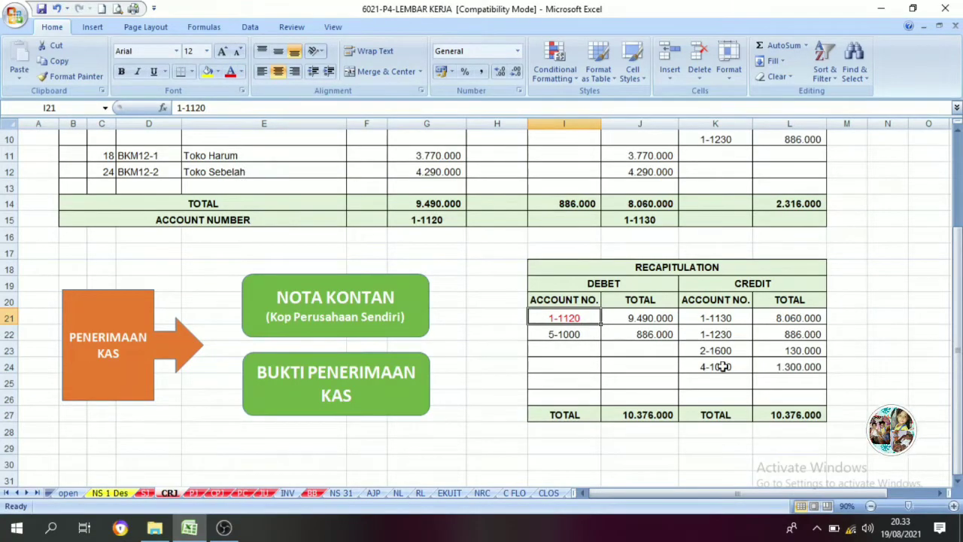
- Compare the Cash Receipt Journal with its recapitulation and check the debit total linked to account 1-1120
scroll(700, 359, up, 1)
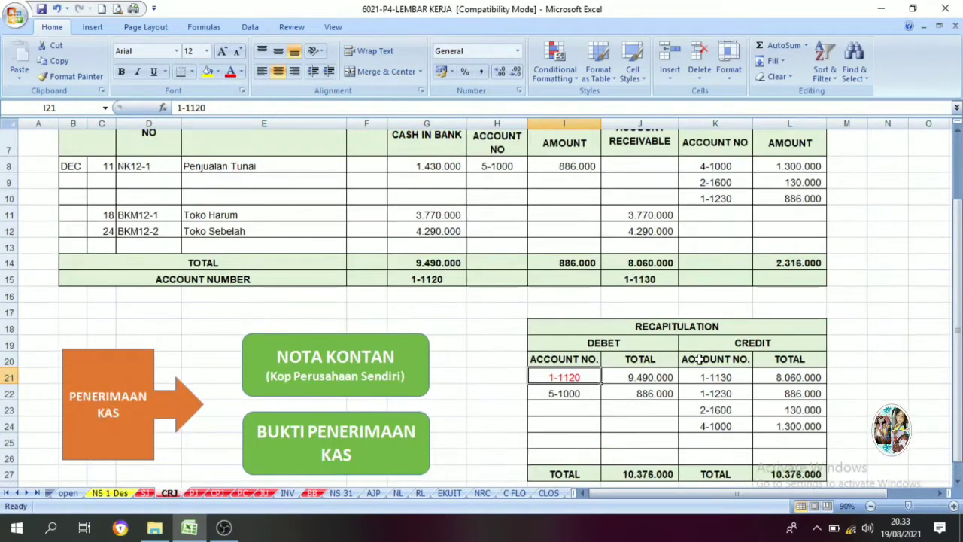
scroll(550, 397, up, 2)
scroll(537, 449, down, 1)
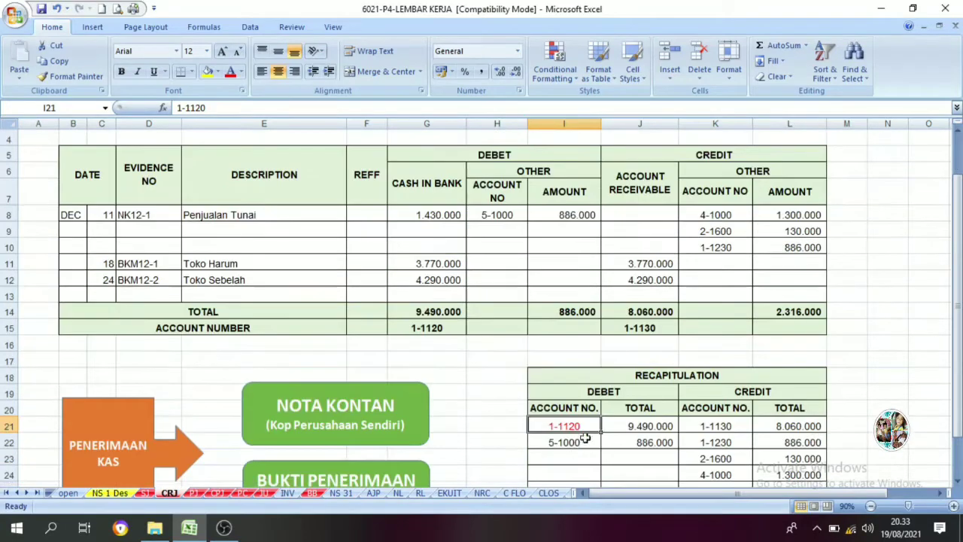
scroll(552, 407, up, 1)
scroll(552, 410, down, 2)
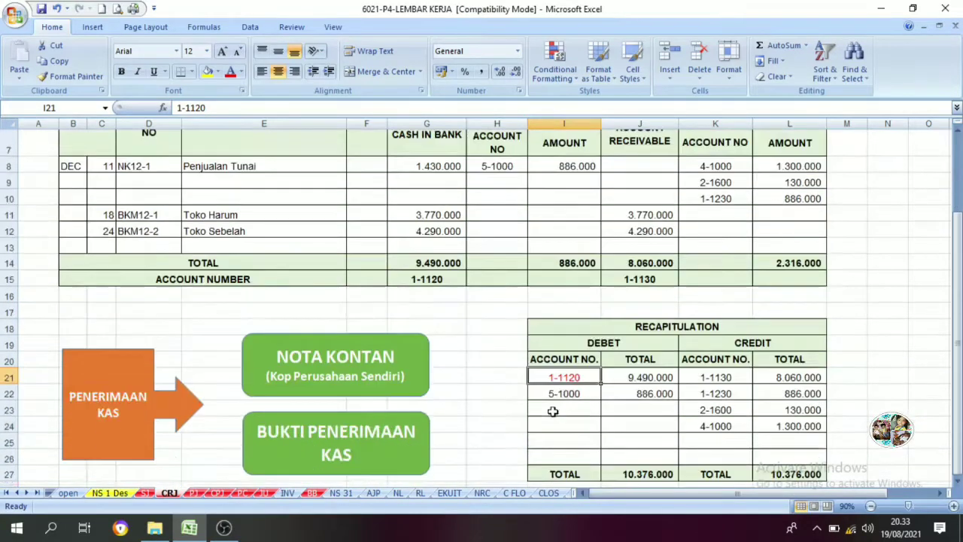
click(628, 380)
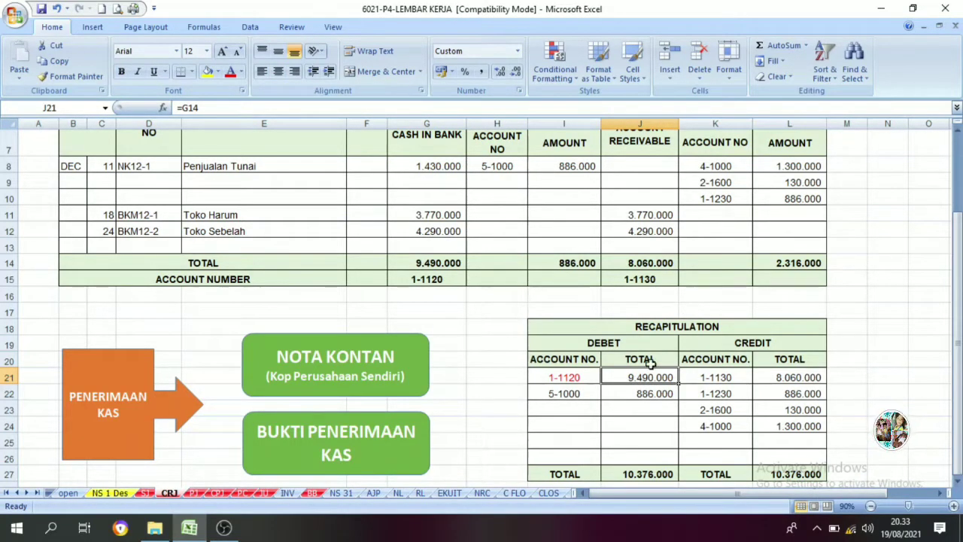
- On sheet BB, reveal in black text the Kas Bank entry dated 31, Cash Receipt Journal, reference CRJ, debit 9.490.000
click(312, 493)
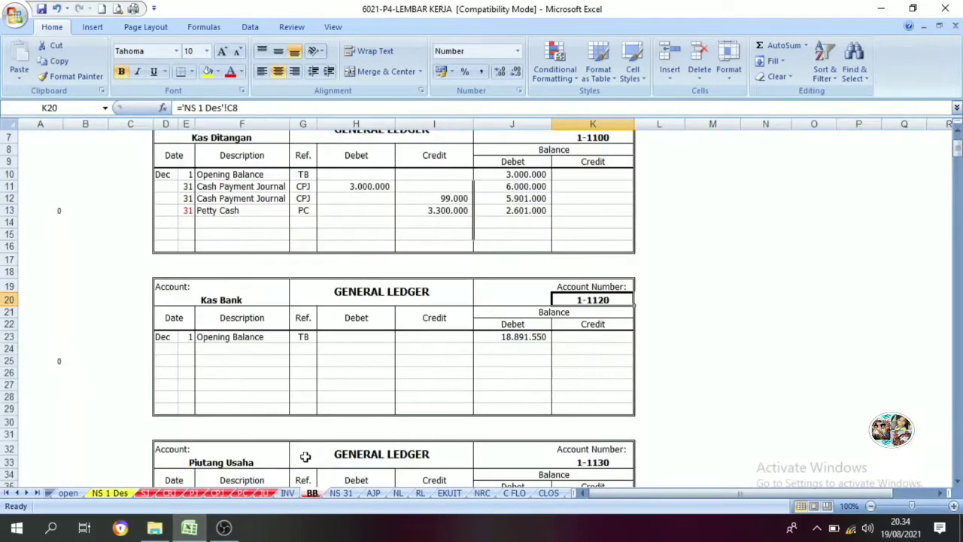
click(188, 349)
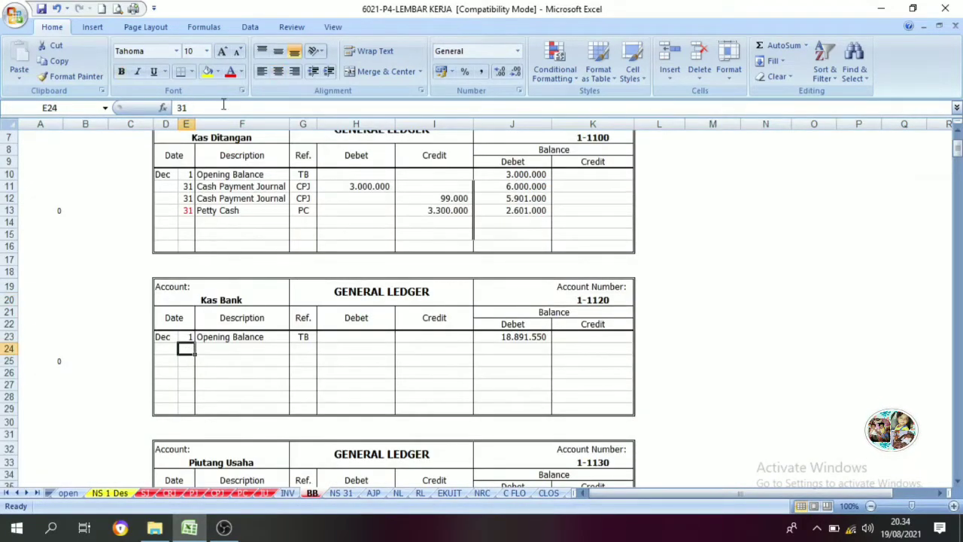
click(241, 71)
click(248, 92)
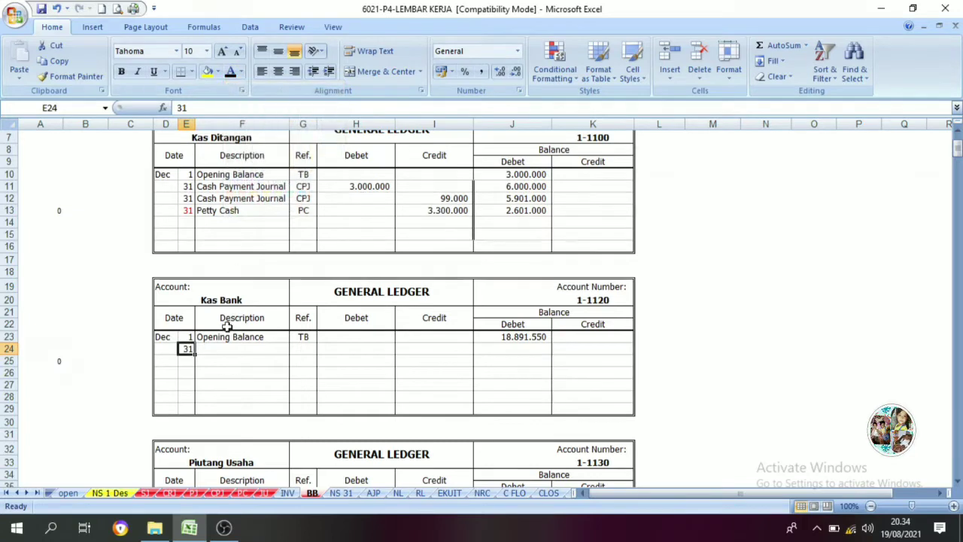
click(227, 349)
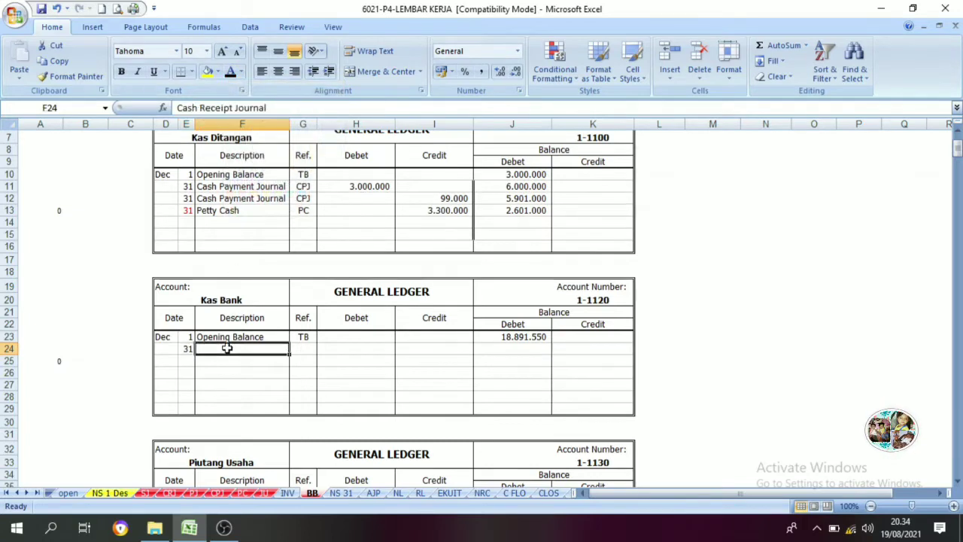
click(231, 78)
click(308, 350)
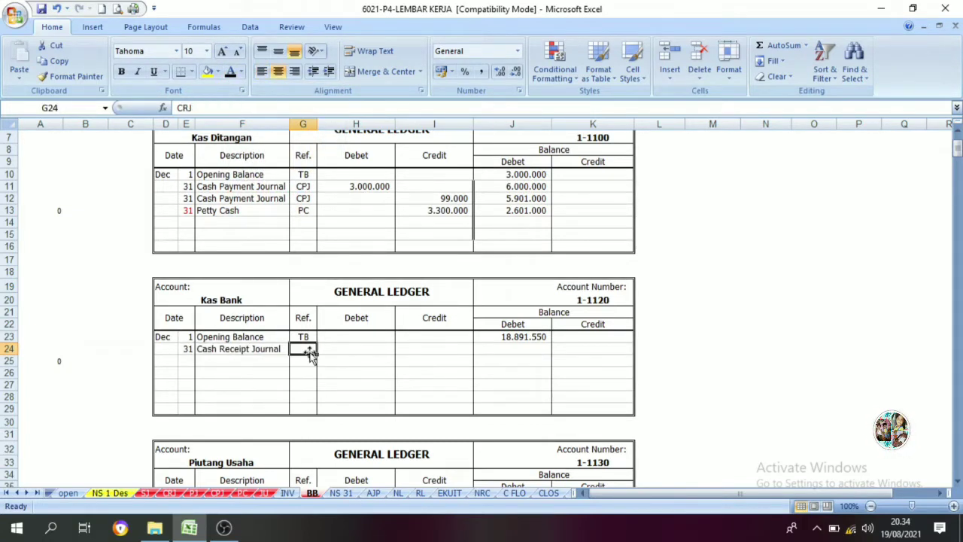
click(229, 73)
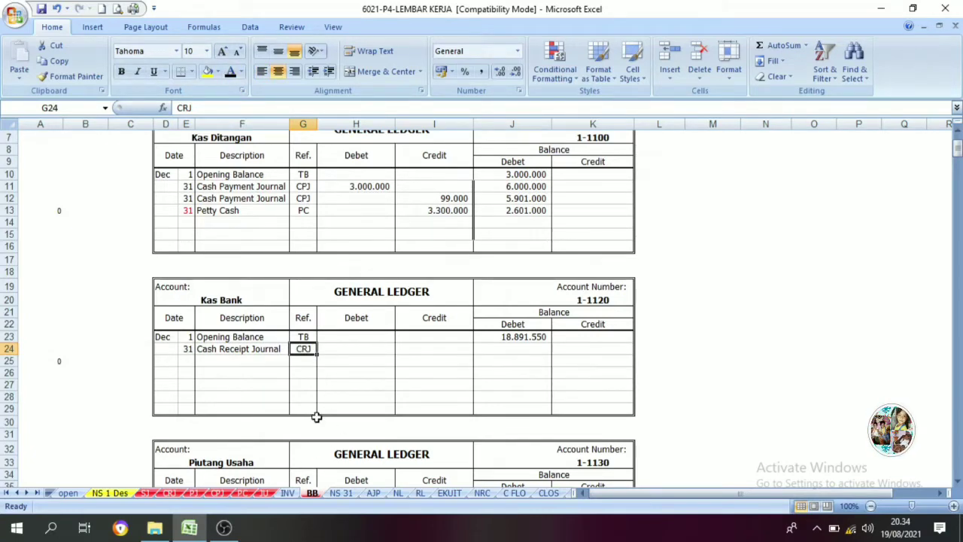
click(339, 350)
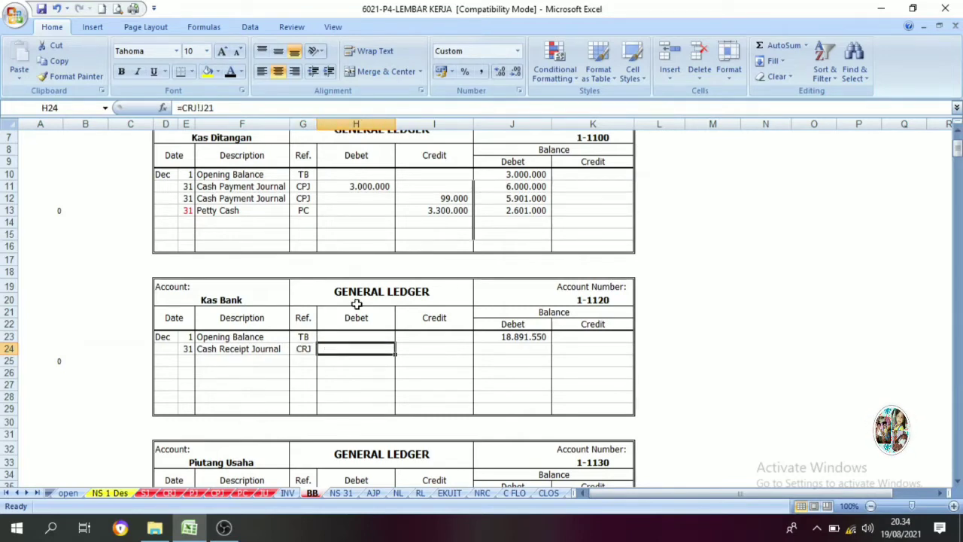
click(230, 73)
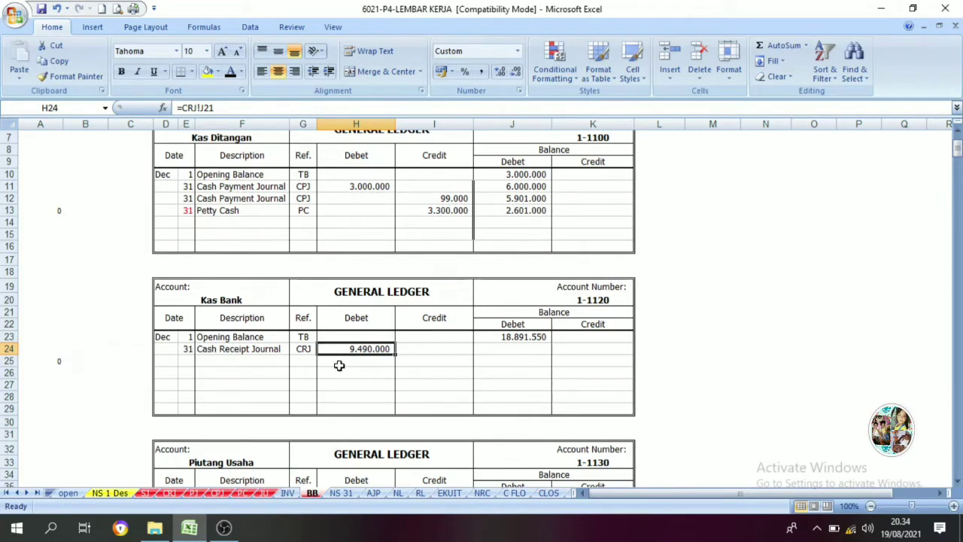
- Compare the Kas Bank opening balance with the Cash Receipt Journal debit and reveal the resulting debit balance of 28.381.550 in black
click(532, 313)
click(523, 337)
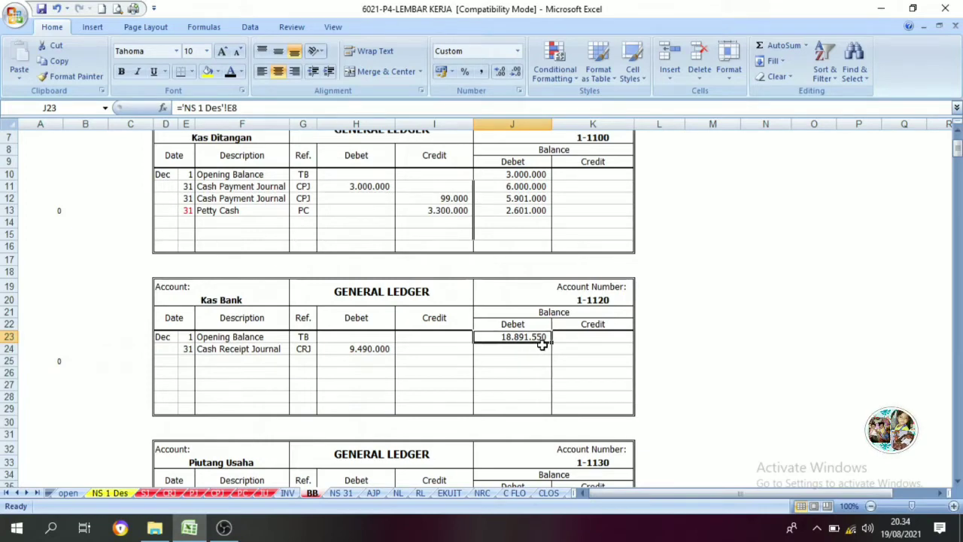
click(358, 349)
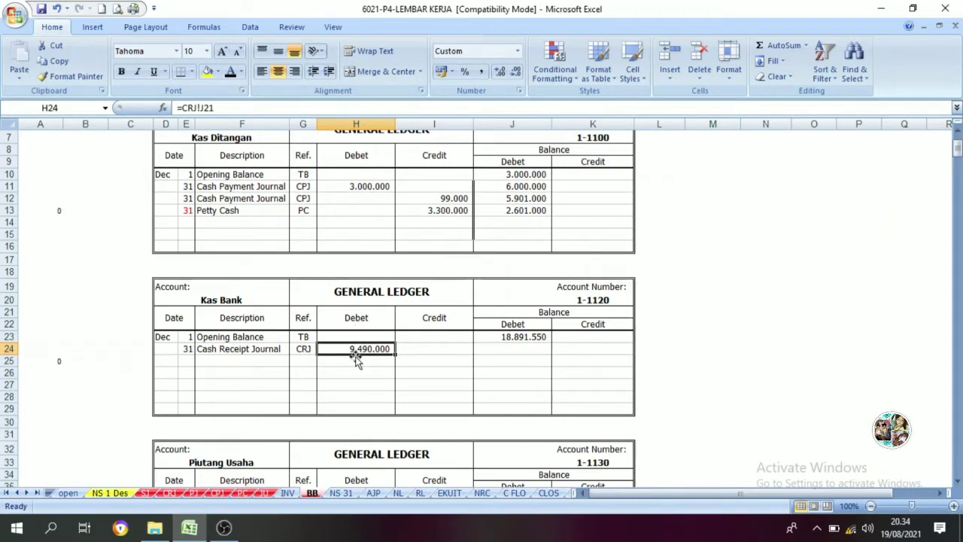
click(515, 325)
click(516, 338)
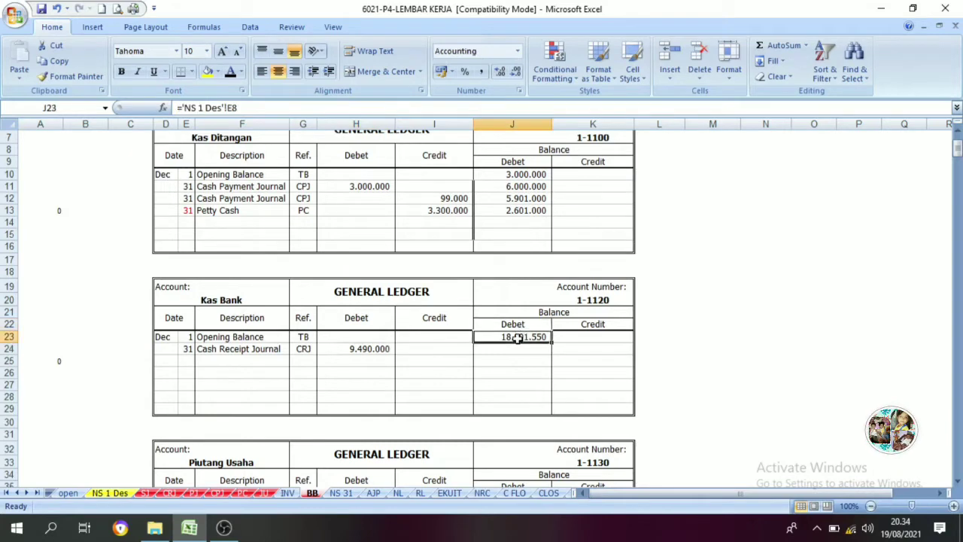
click(361, 347)
click(510, 324)
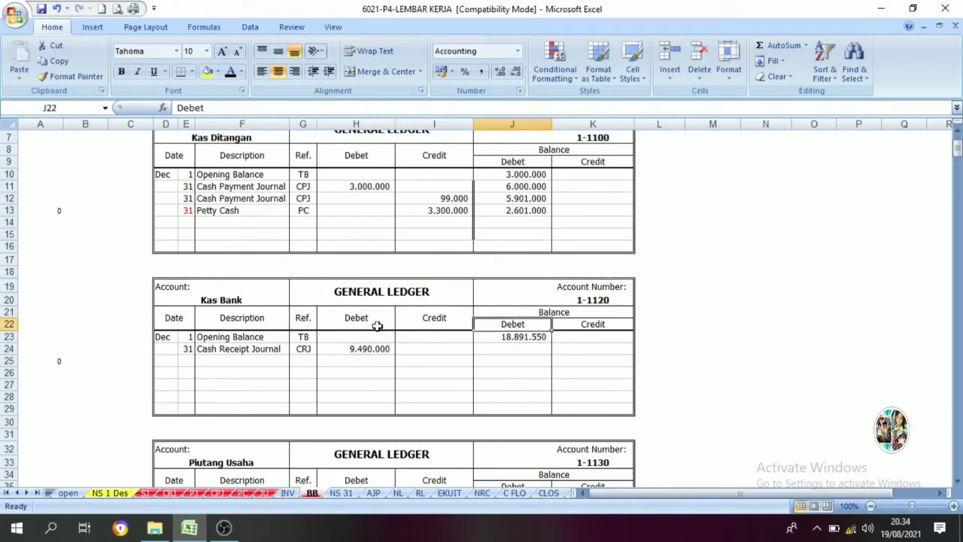
click(373, 324)
click(361, 342)
click(512, 350)
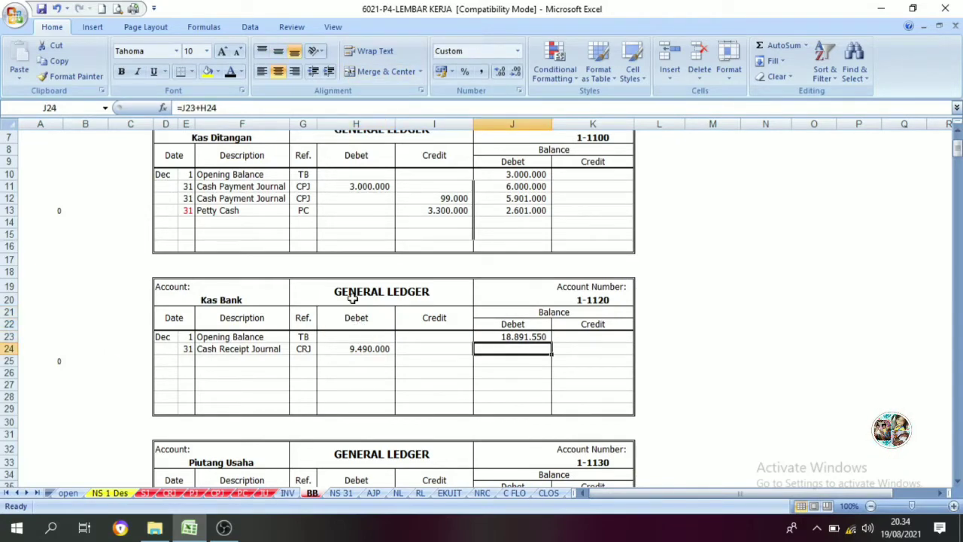
click(231, 72)
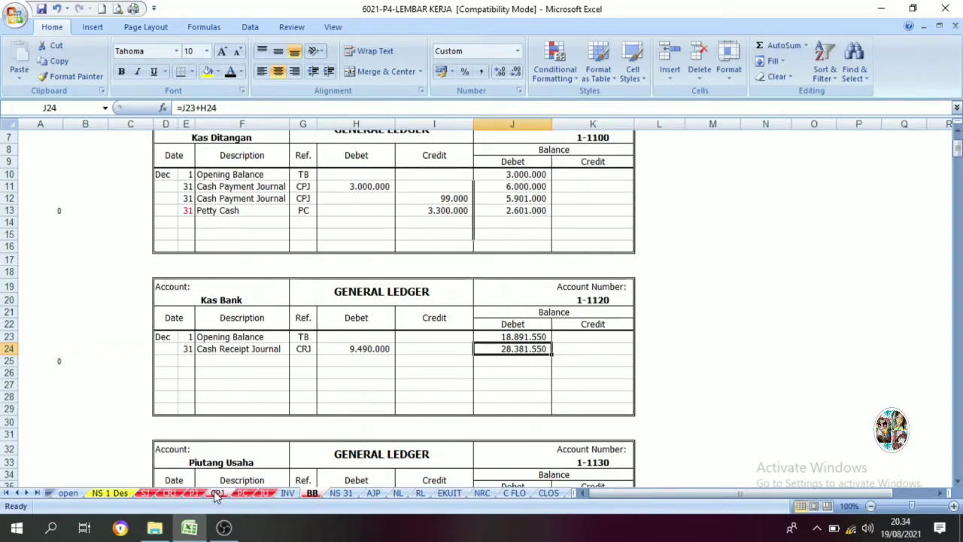
- Examine the debit and credit account numbers in the Purchases Journal recapitulation on sheet PJ for account 1-1120
click(172, 493)
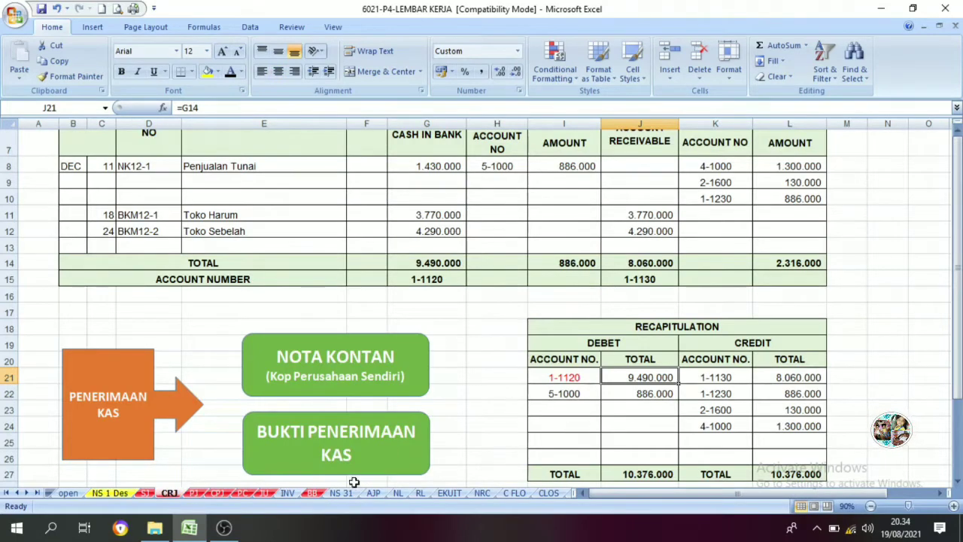
click(197, 494)
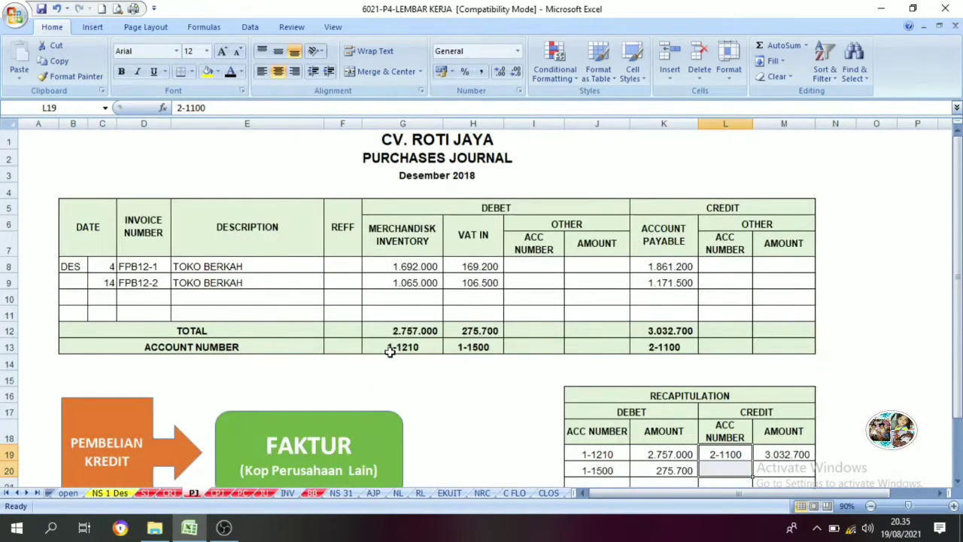
scroll(454, 319, down, 2)
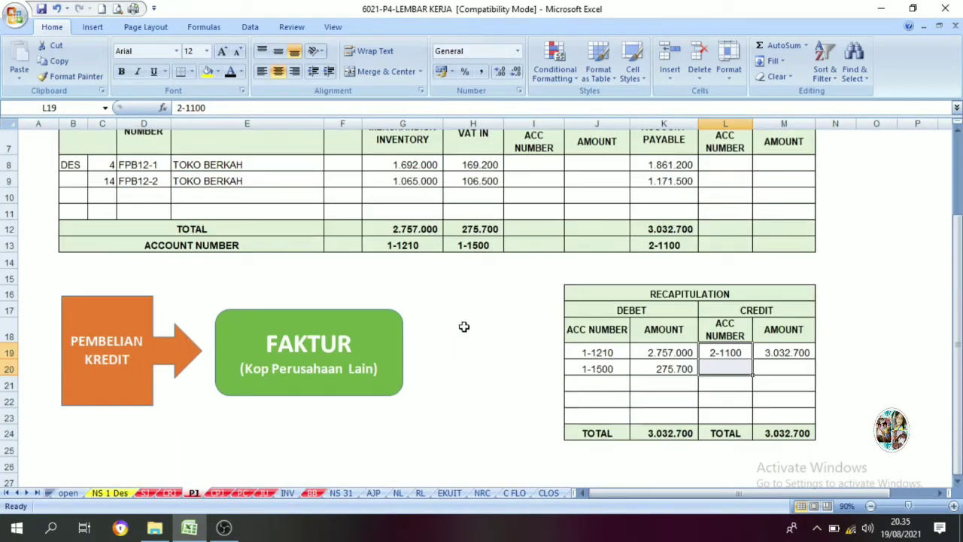
click(666, 380)
drag(604, 352, 597, 370)
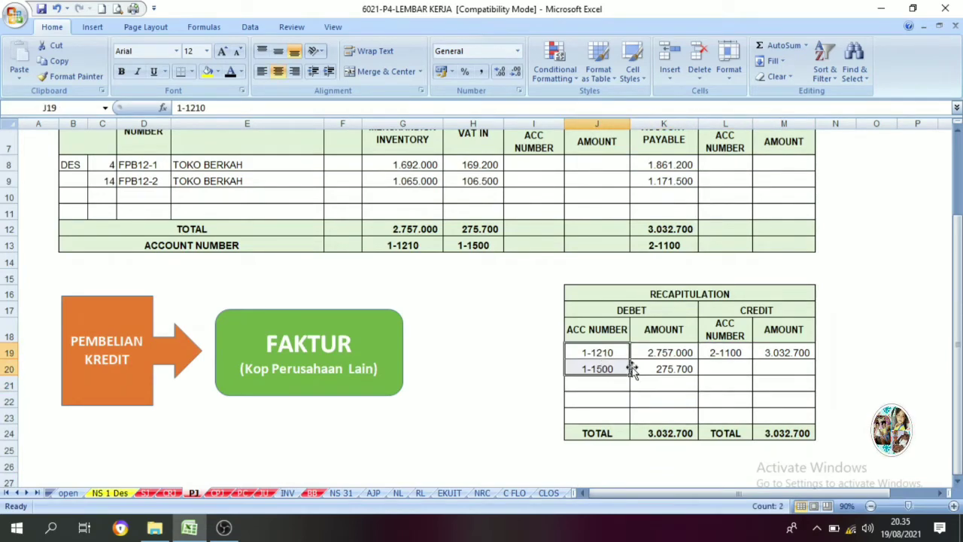
drag(726, 357, 727, 369)
- Mark the credit account number 1-1120 in the Cash Payment Journal recapitulation on sheet CPJ with red text
click(218, 493)
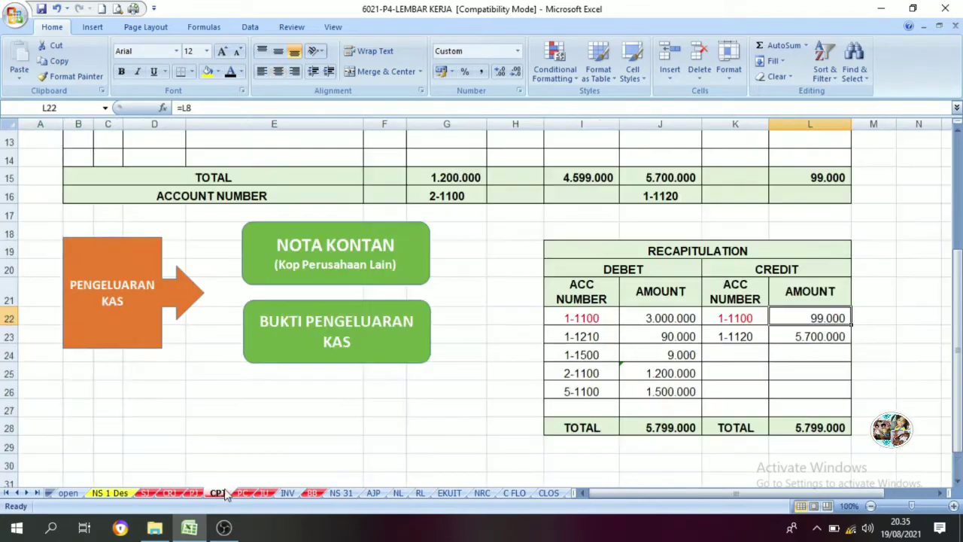
scroll(343, 368, up, 4)
scroll(489, 331, down, 2)
scroll(526, 354, down, 1)
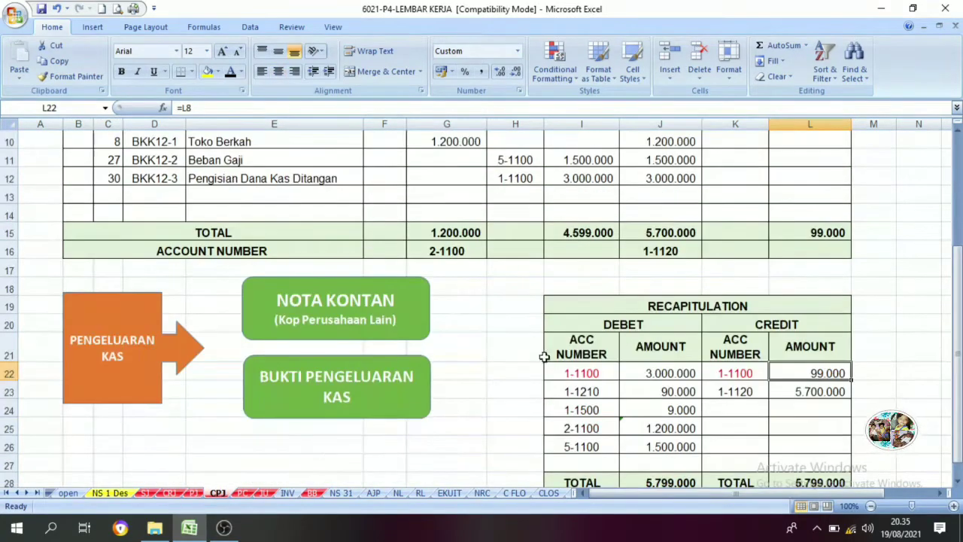
scroll(625, 359, down, 2)
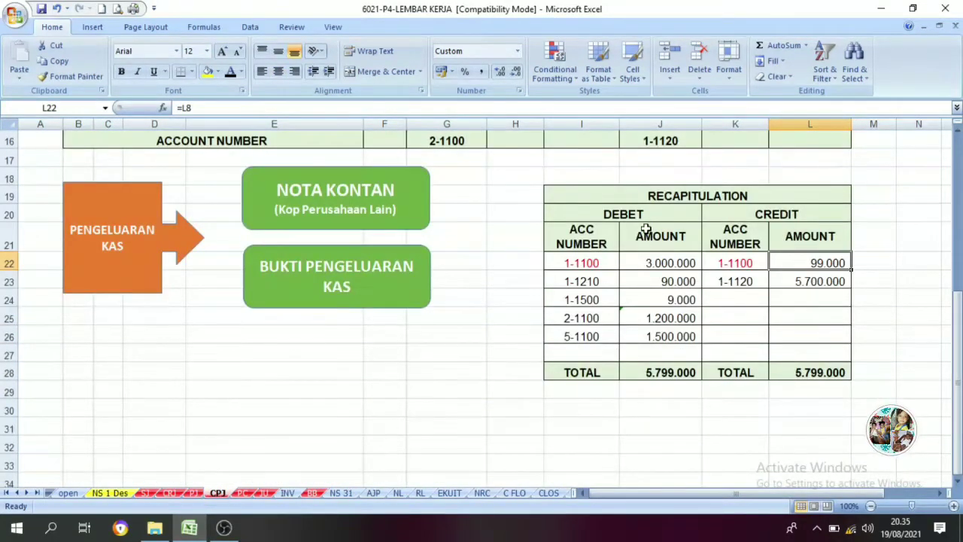
scroll(411, 254, up, 5)
scroll(577, 329, down, 6)
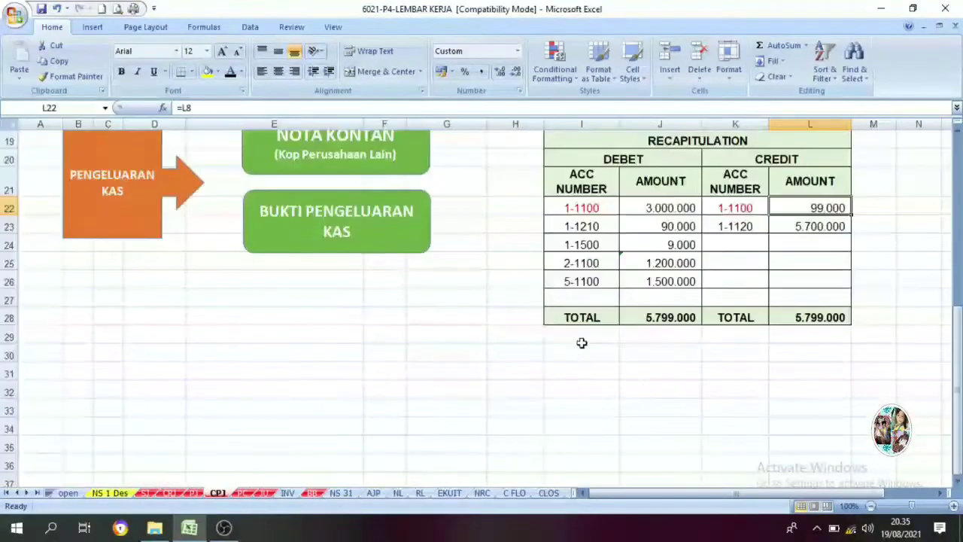
scroll(579, 338, up, 1)
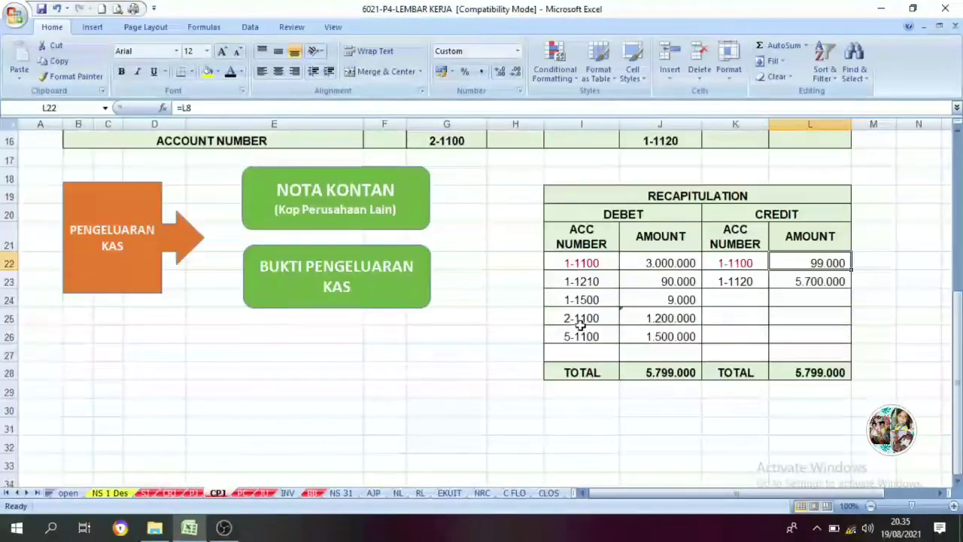
click(742, 282)
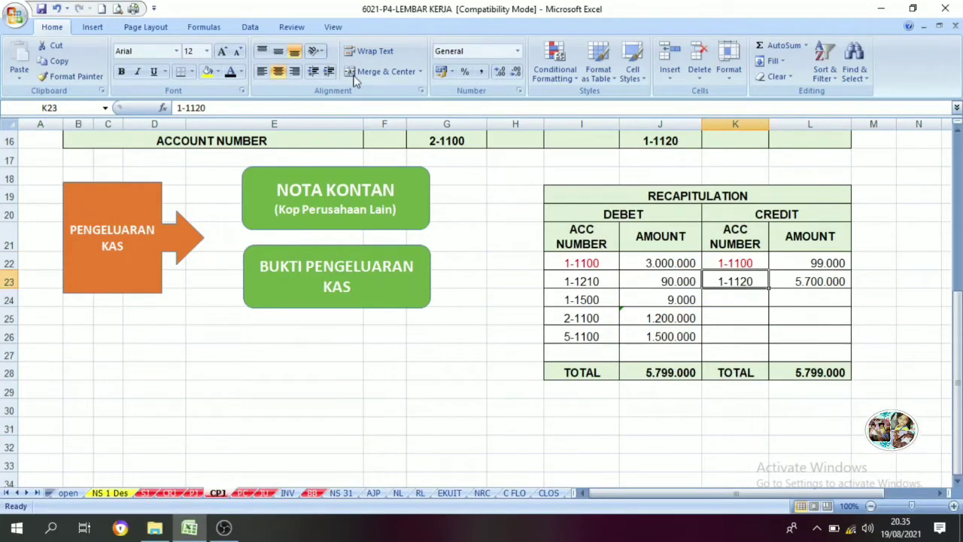
click(241, 72)
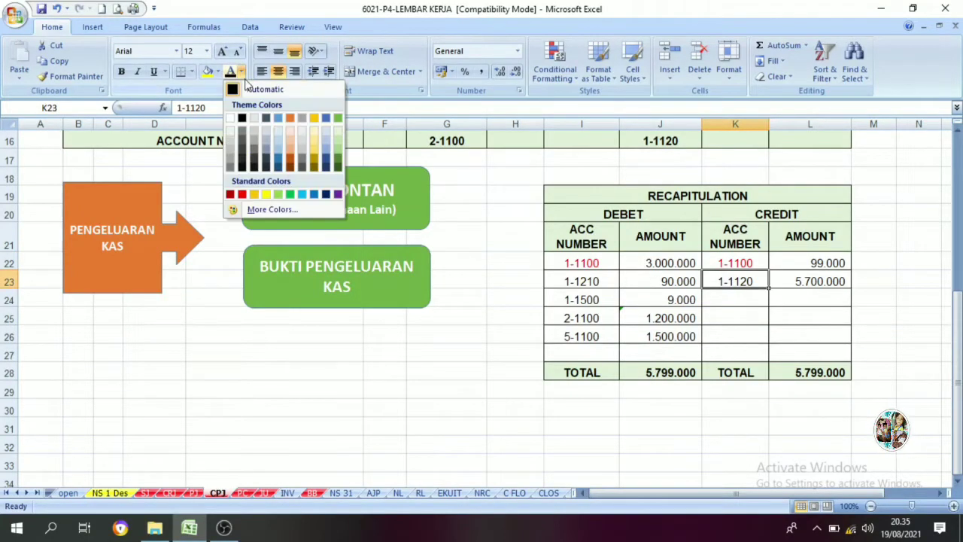
click(242, 194)
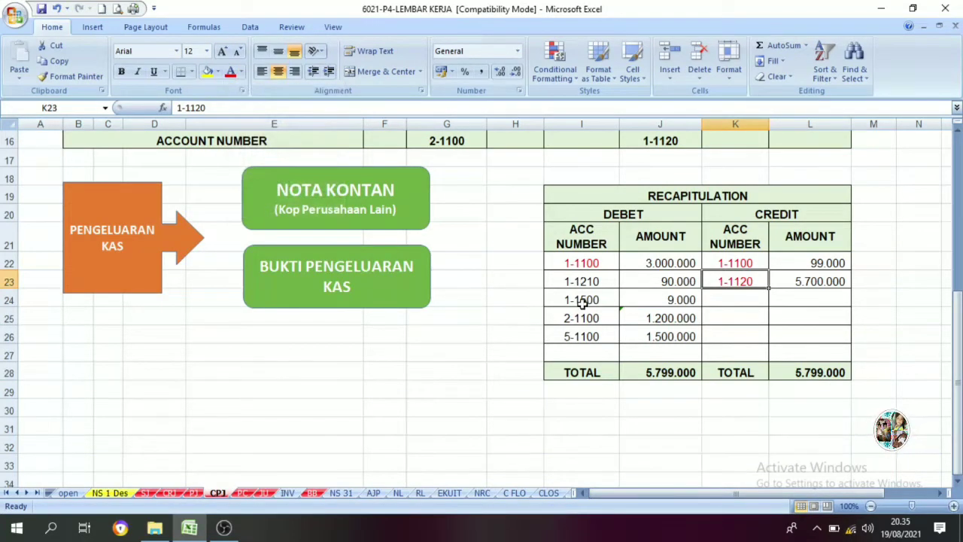
- Review the Cash Payment Journal, then reveal date 31, description Cash Payment Journal and reference CPJ in black on the next Kas Bank ledger row
scroll(622, 330, up, 1)
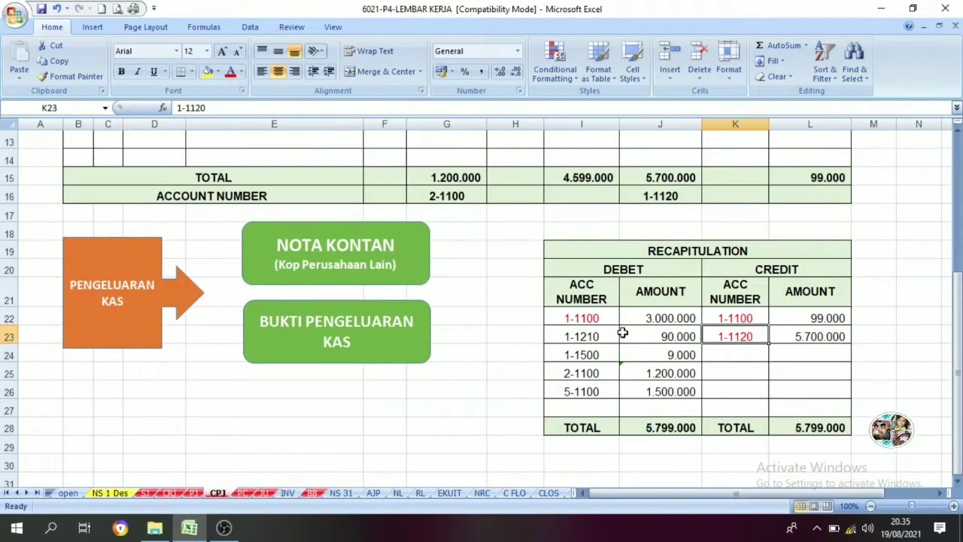
scroll(625, 334, up, 4)
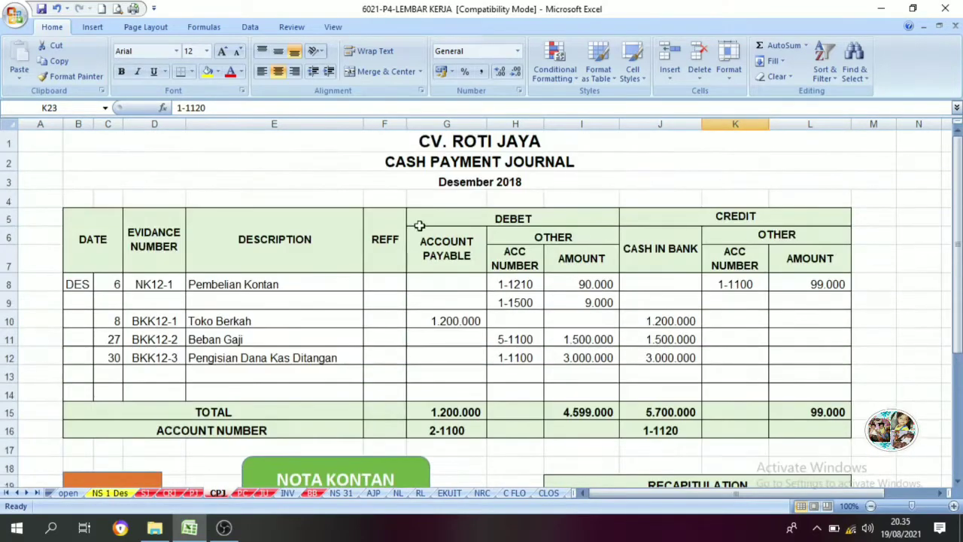
scroll(534, 212, down, 4)
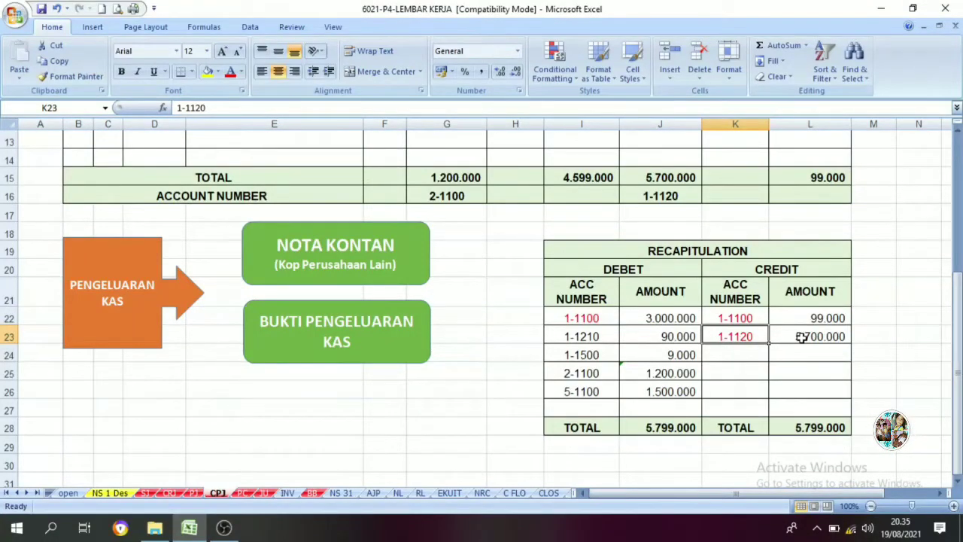
click(315, 495)
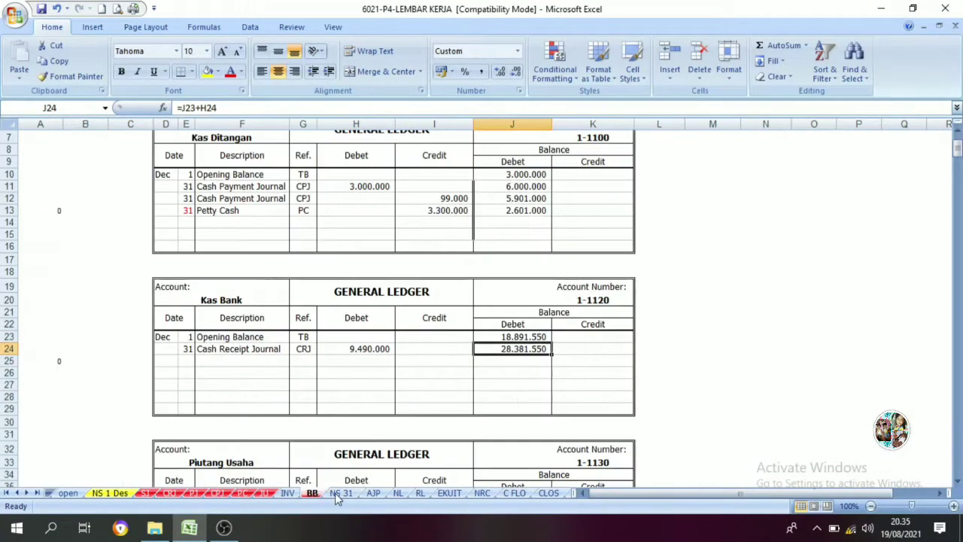
click(189, 363)
click(241, 71)
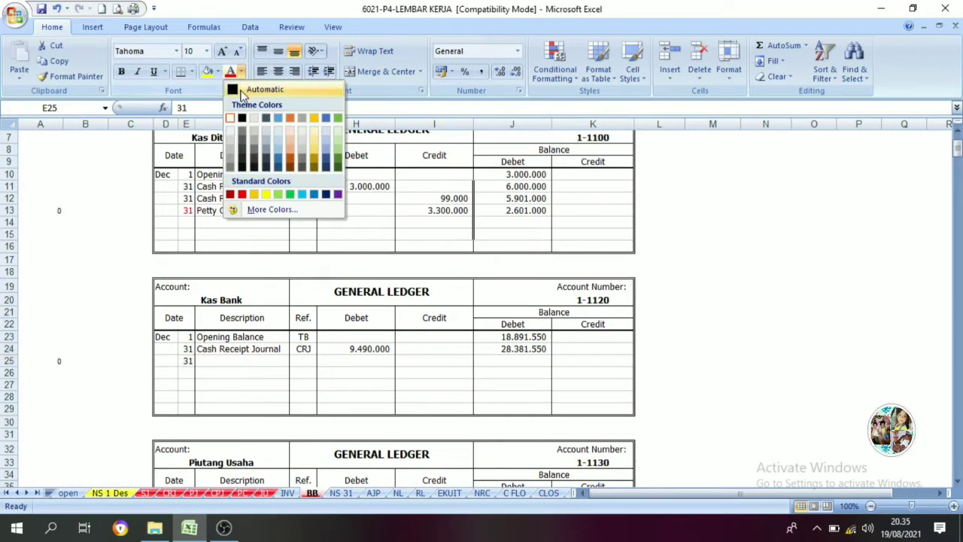
click(237, 173)
click(236, 363)
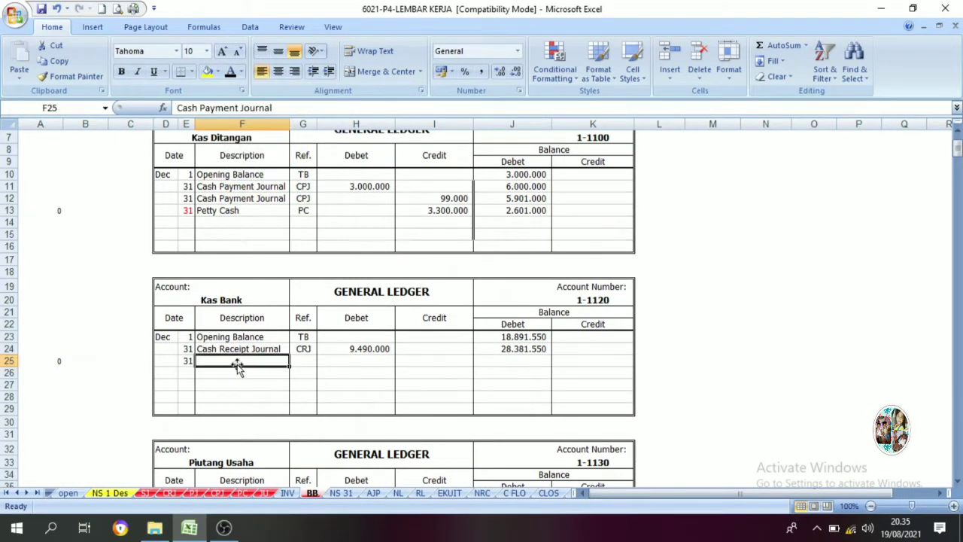
click(230, 71)
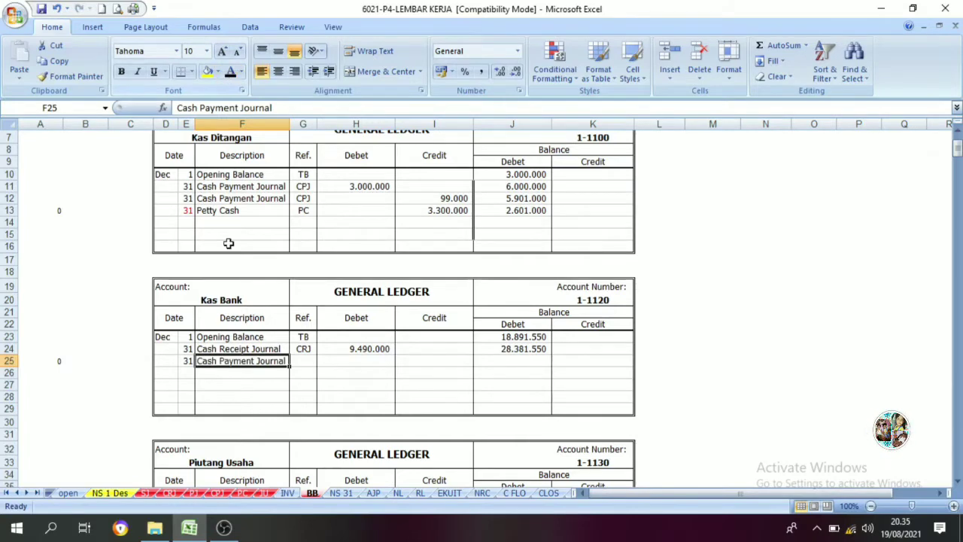
click(301, 361)
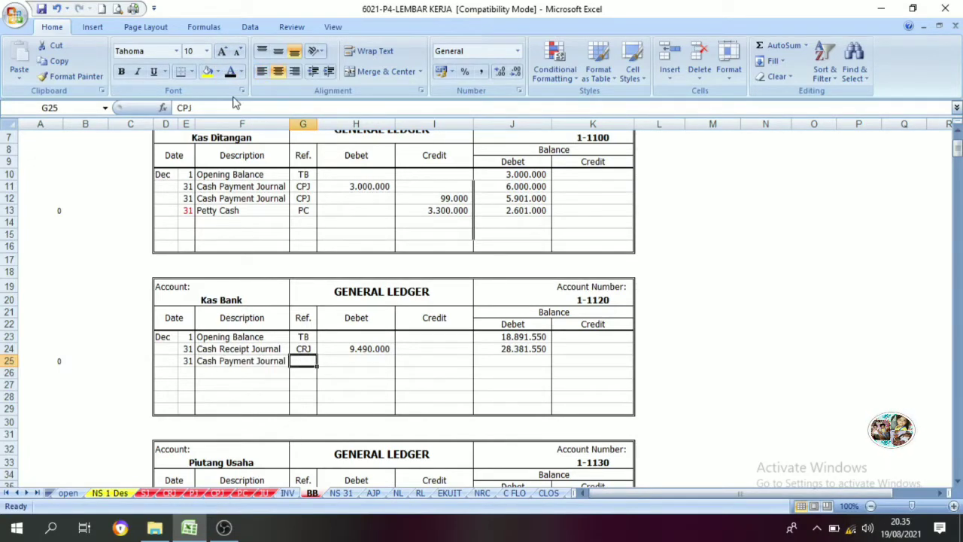
click(231, 71)
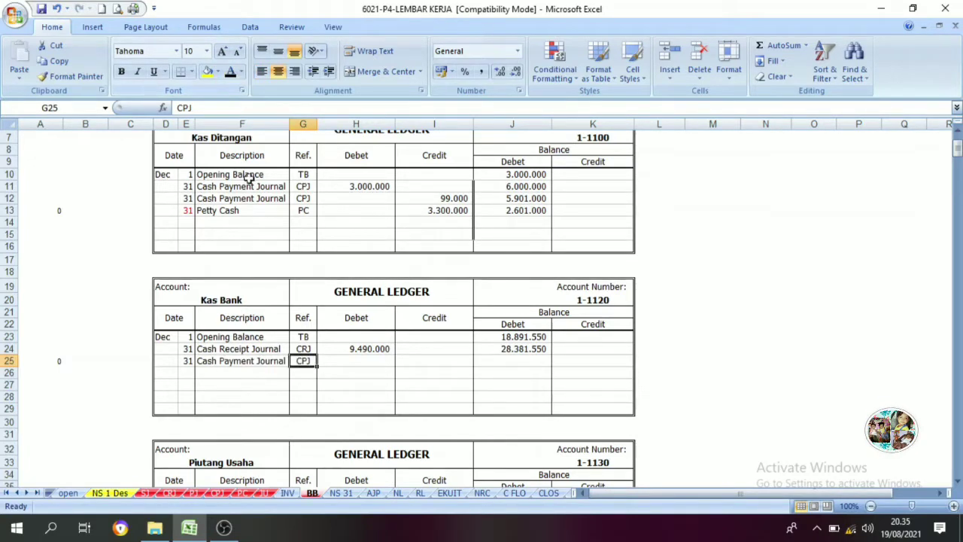
- Reveal the Cash Payment Journal credit amount of 5.700.000 in black in the Kas Bank ledger
click(424, 359)
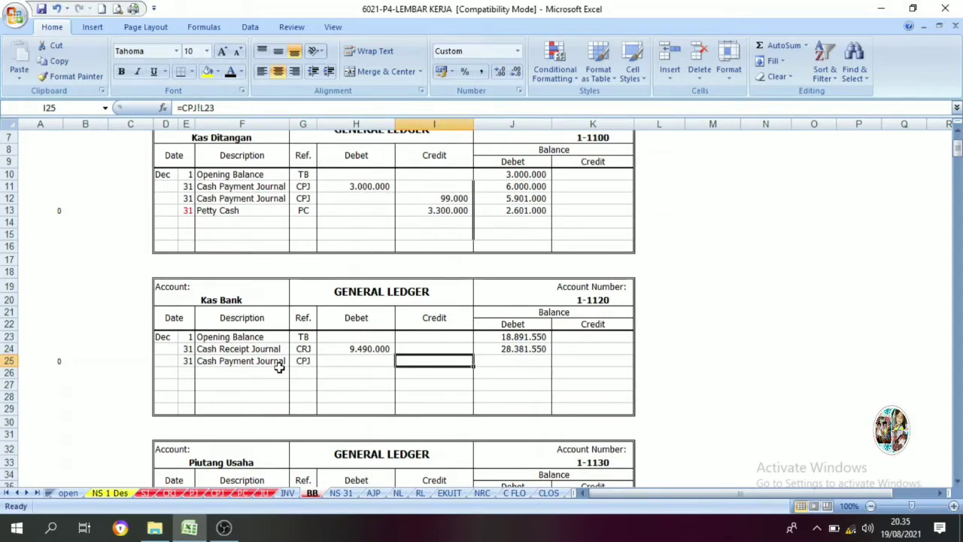
click(230, 73)
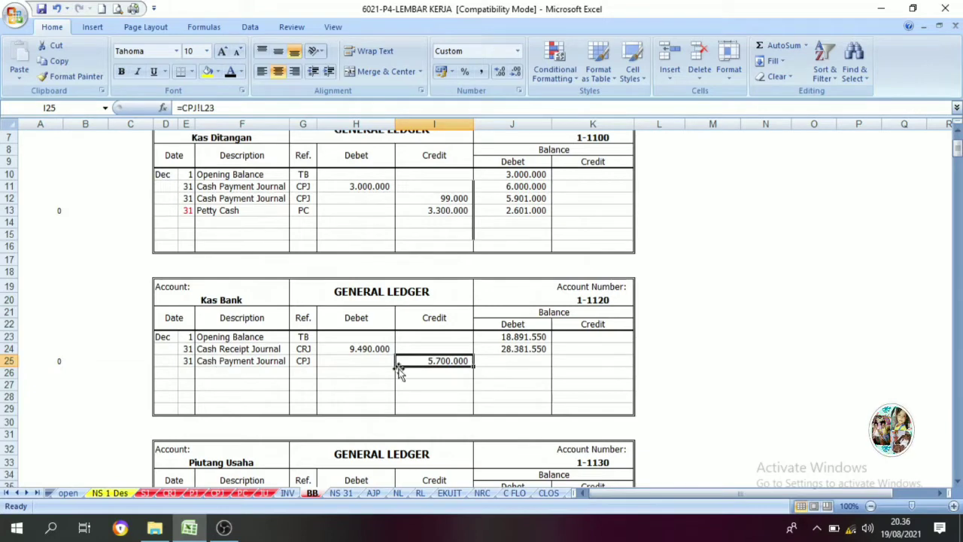
- Compare the previous Kas Bank balance with the Cash Payment Journal credit and reveal the resulting debit balance of 22.681.550 in black
drag(547, 314, 552, 369)
click(527, 372)
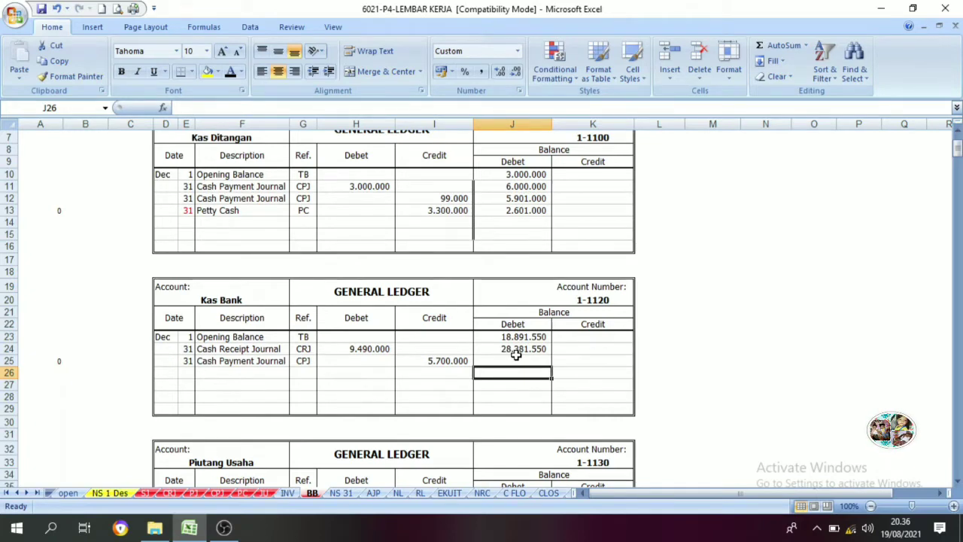
click(514, 362)
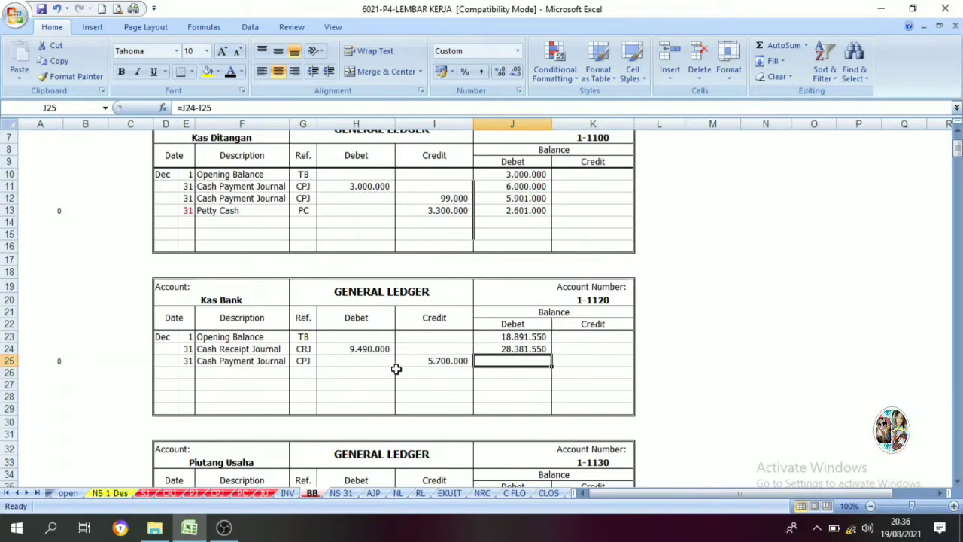
click(441, 360)
double_click(505, 361)
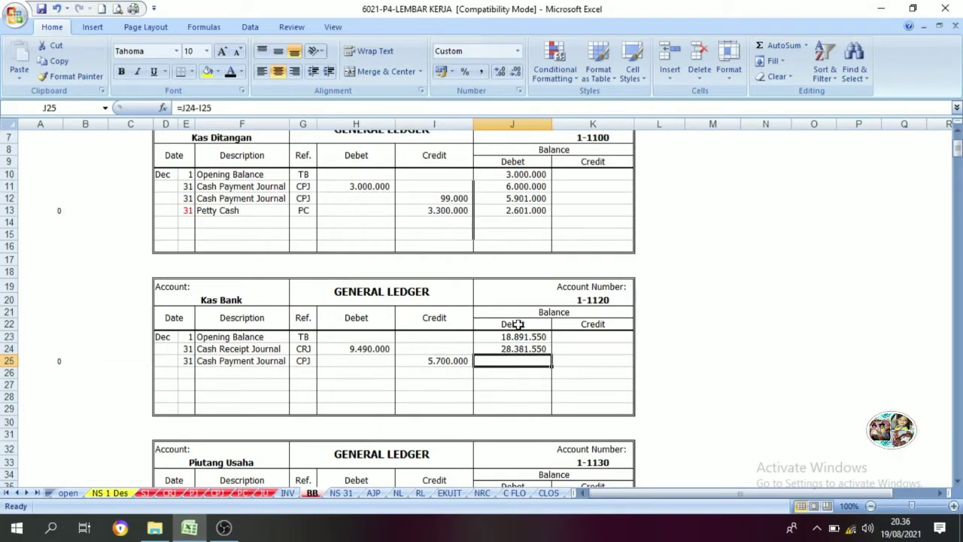
click(501, 325)
click(442, 322)
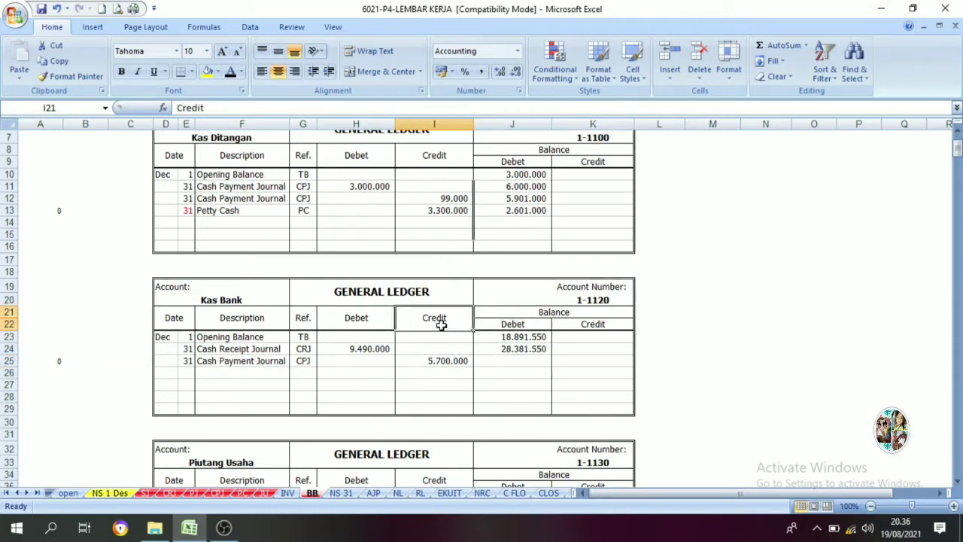
click(516, 339)
click(516, 350)
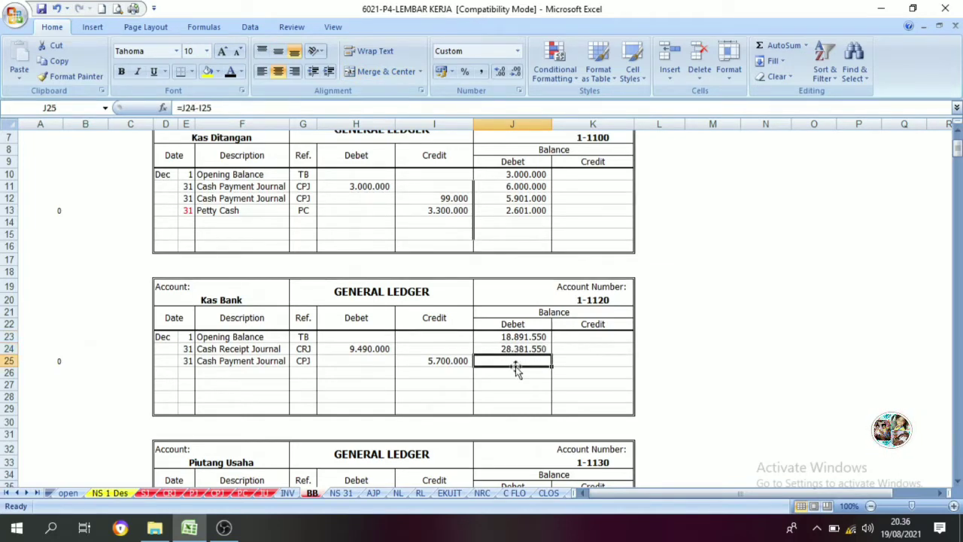
click(455, 361)
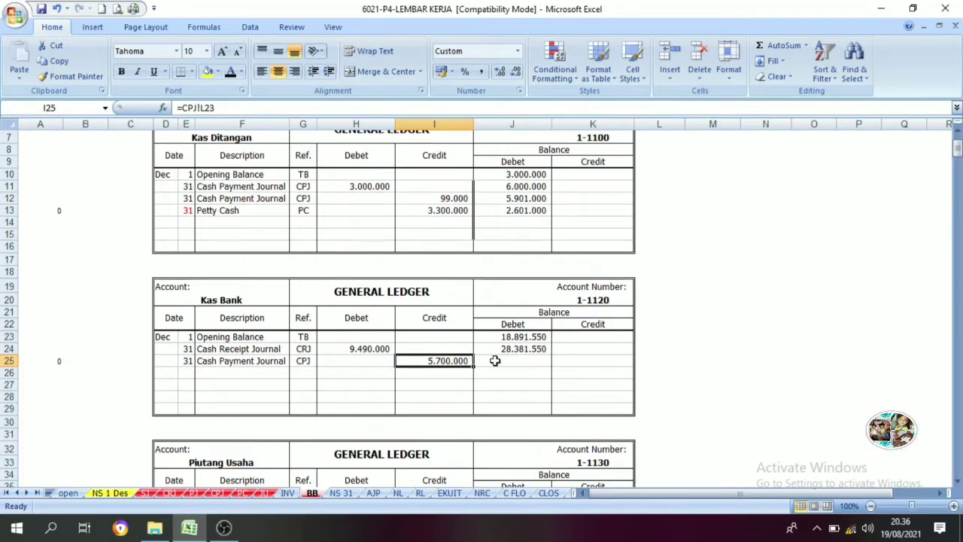
click(498, 361)
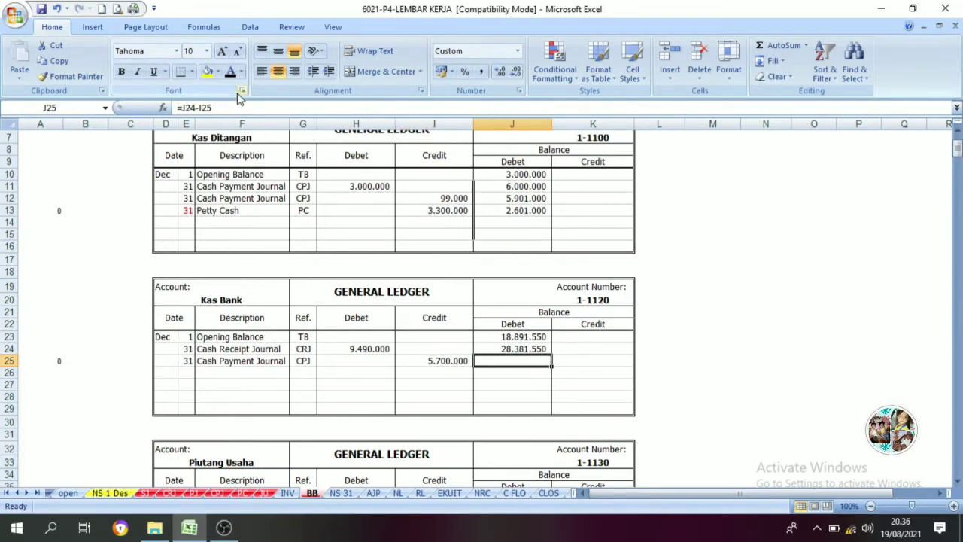
click(230, 71)
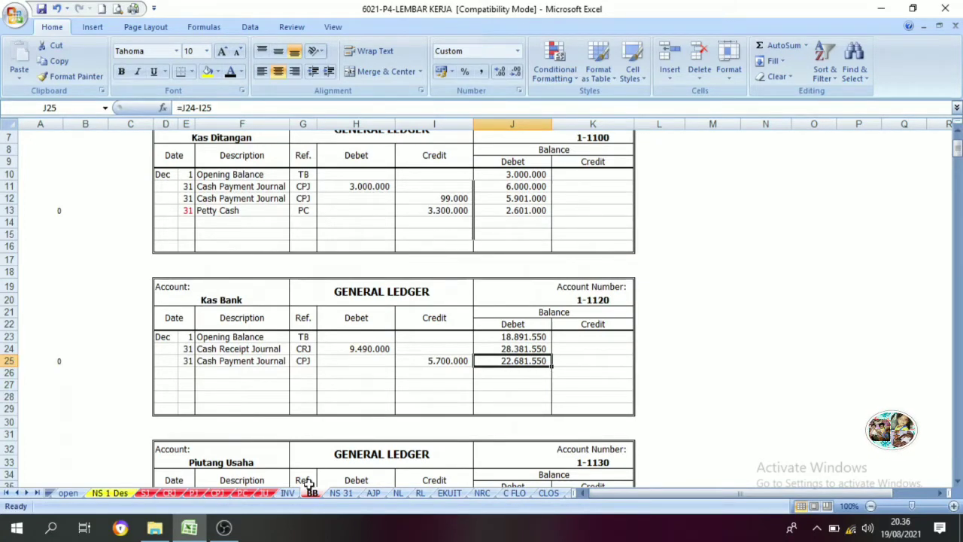
- Check the recapitulations on sheets CPJ, PC and JU for remaining 1-1120 entries, then review the Kas Bank ledger on sheet BB
click(216, 493)
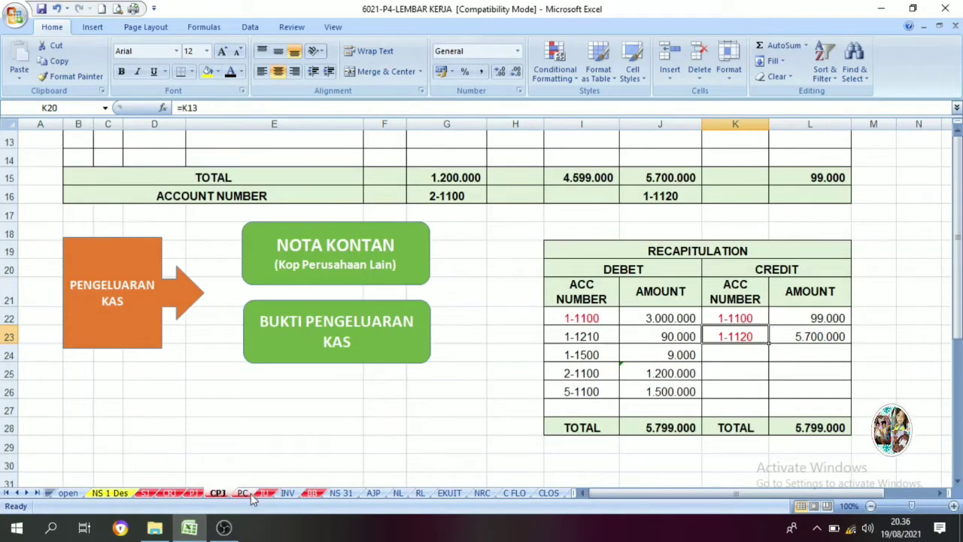
click(246, 493)
scroll(421, 293, down, 3)
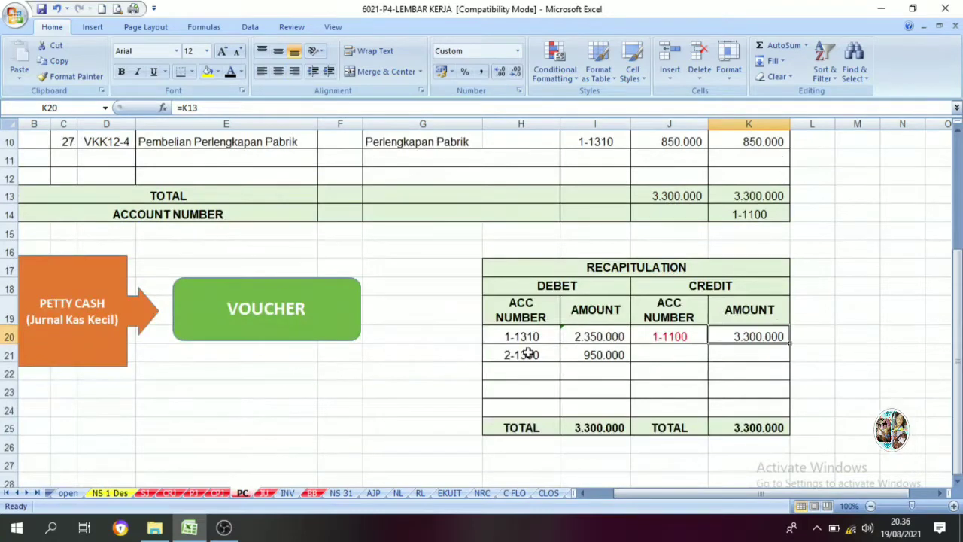
click(264, 493)
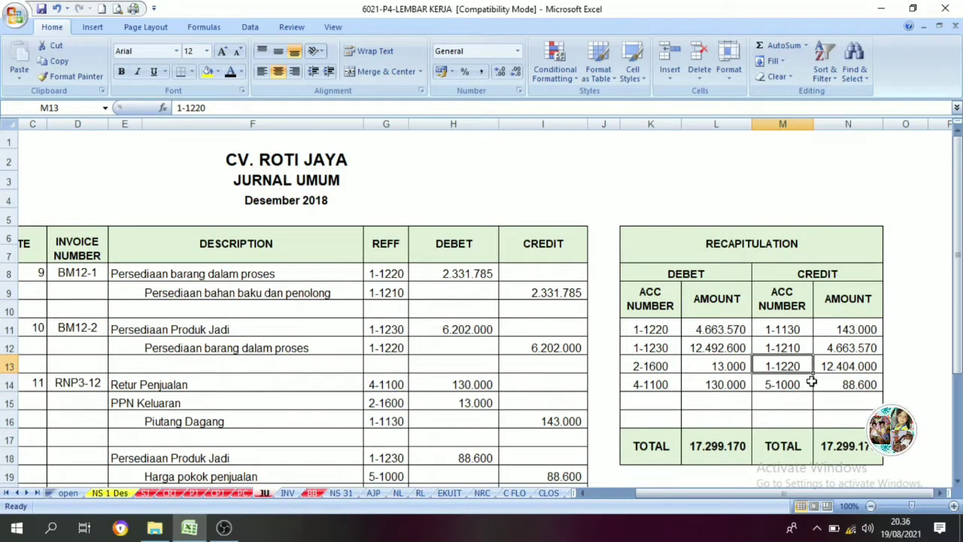
click(312, 492)
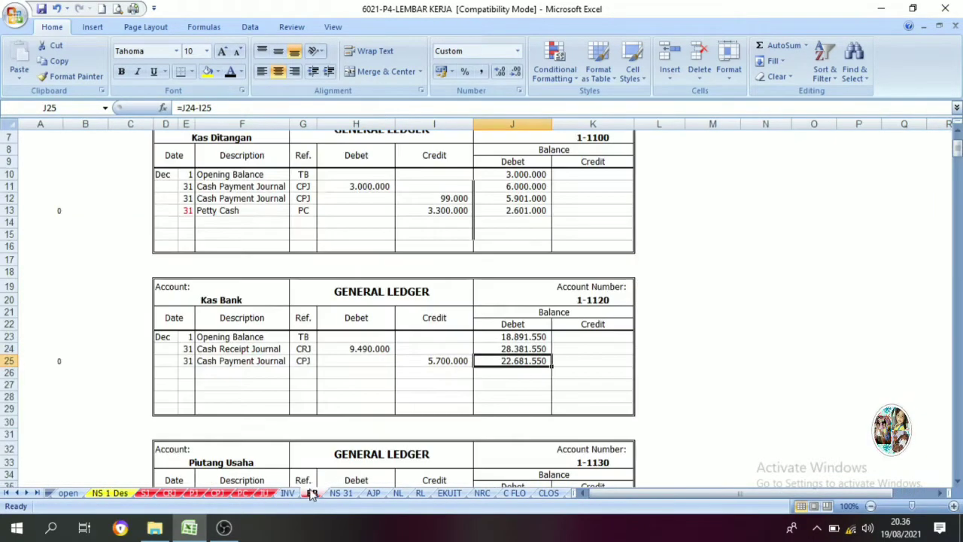
click(223, 301)
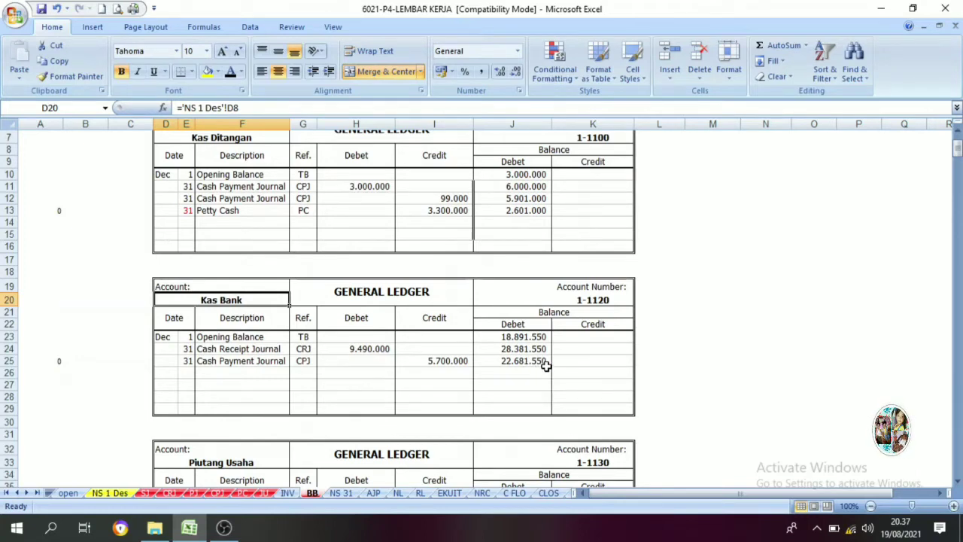
scroll(324, 333, down, 3)
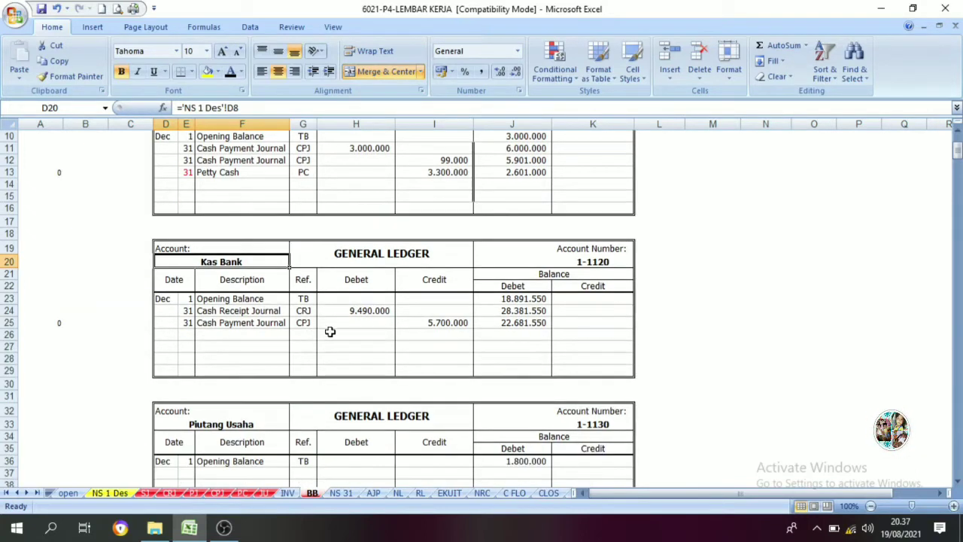
- Look over the Piutang Usaha ledger, then mark debit account number 1-1130 in the Sales Journal recapitulation on sheet SJ with red text
scroll(327, 310, down, 2)
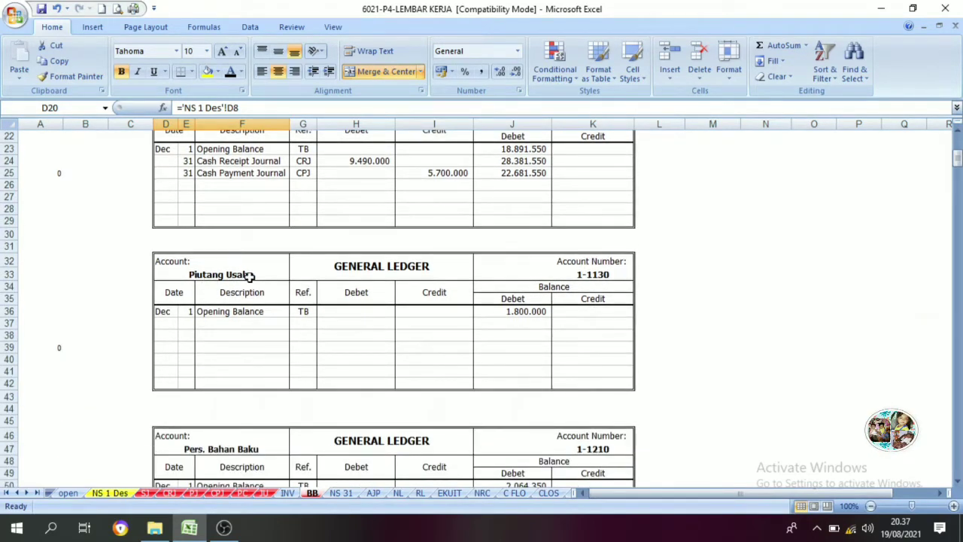
click(346, 292)
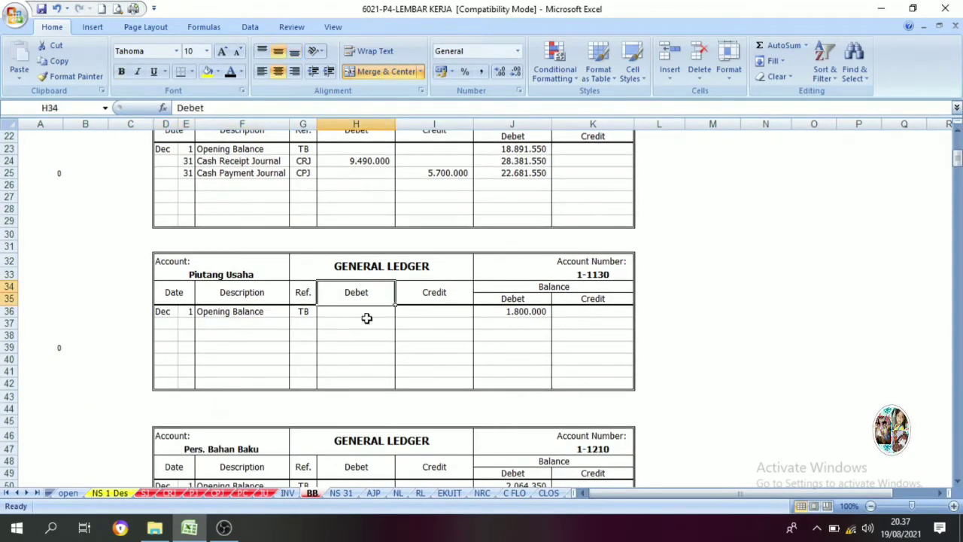
click(187, 320)
click(234, 290)
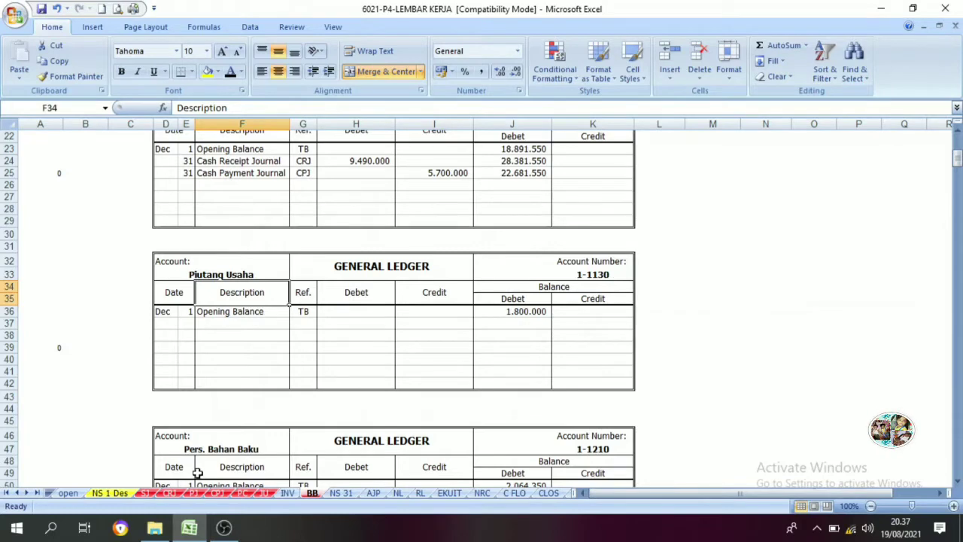
click(145, 493)
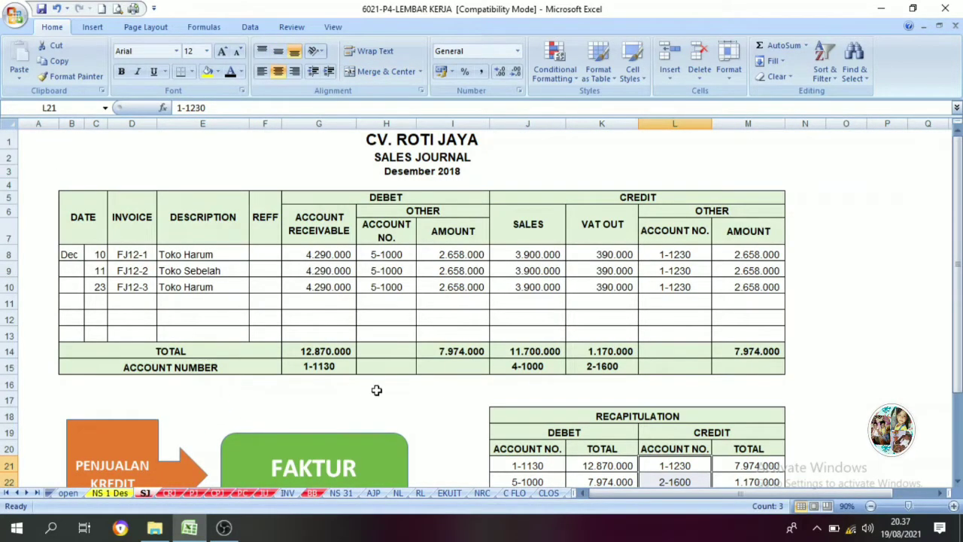
scroll(473, 385, down, 3)
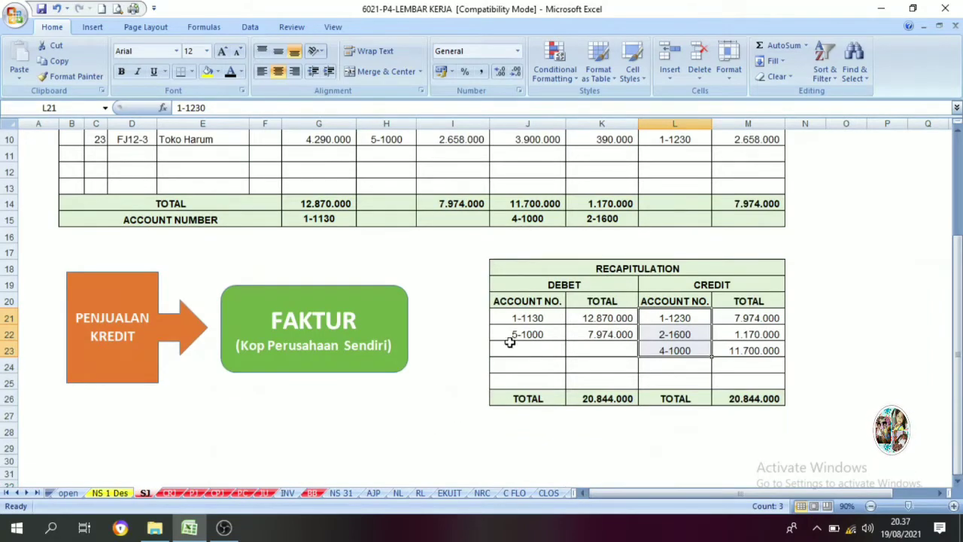
click(580, 334)
scroll(471, 346, up, 1)
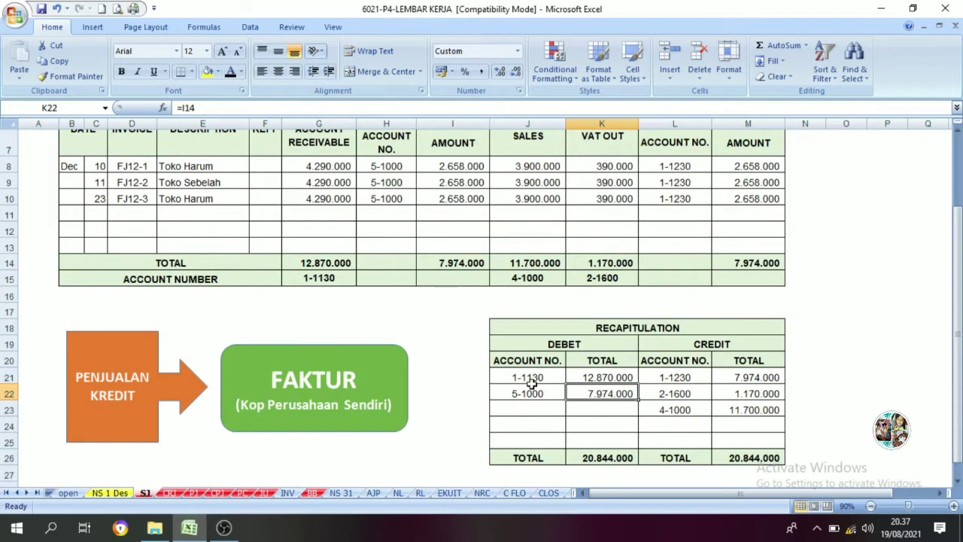
click(531, 382)
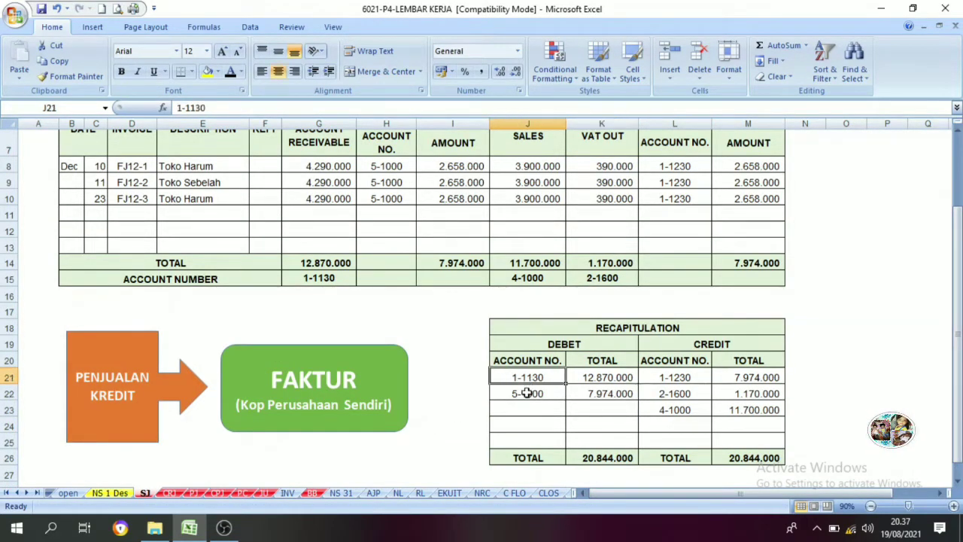
click(241, 72)
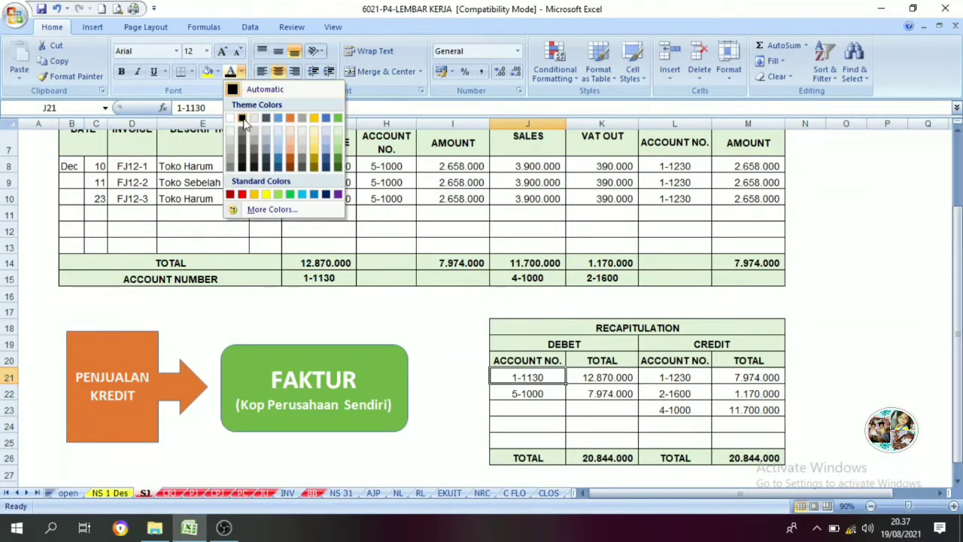
click(247, 194)
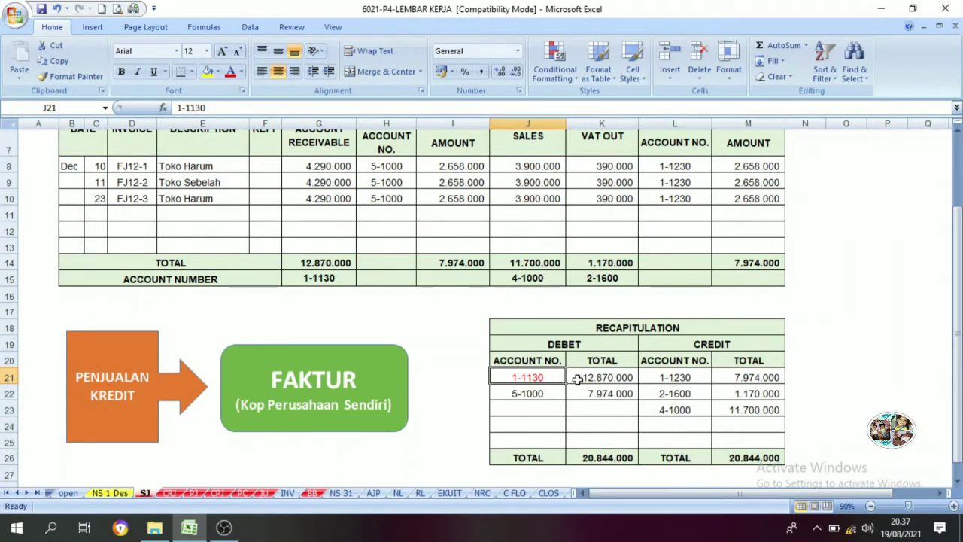
- Reveal date 31, description Sales Journal and reference SJ in black on the Piutang Usaha row below the opening balance
click(312, 493)
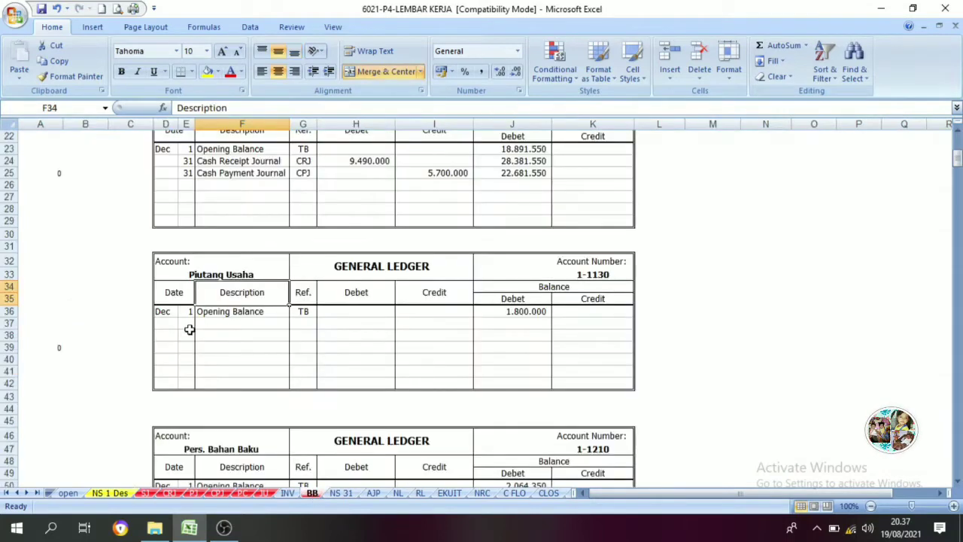
click(188, 332)
click(190, 321)
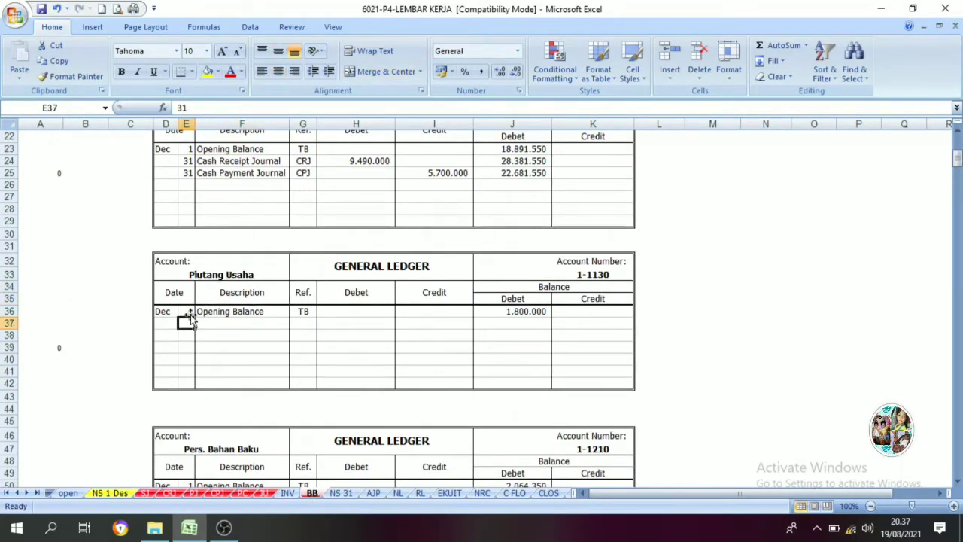
click(242, 71)
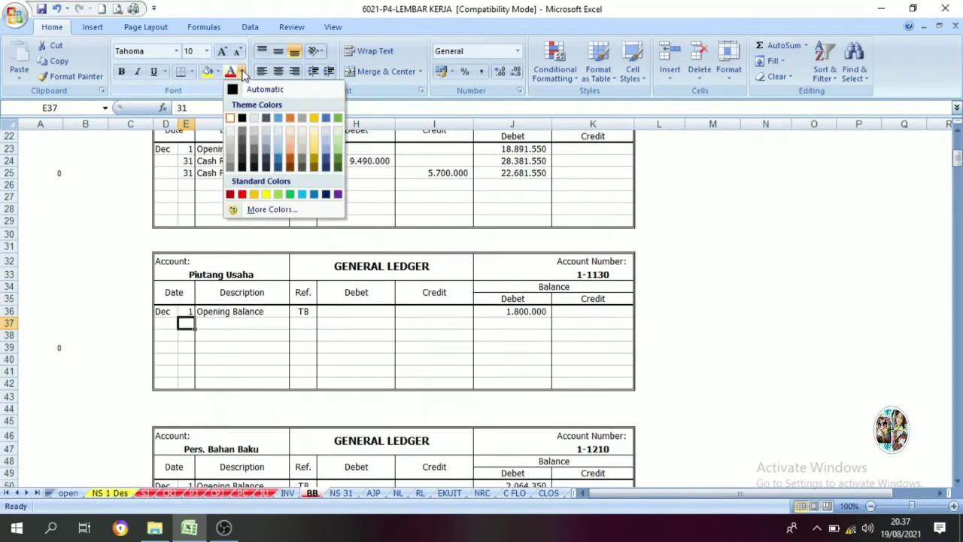
click(259, 88)
click(234, 322)
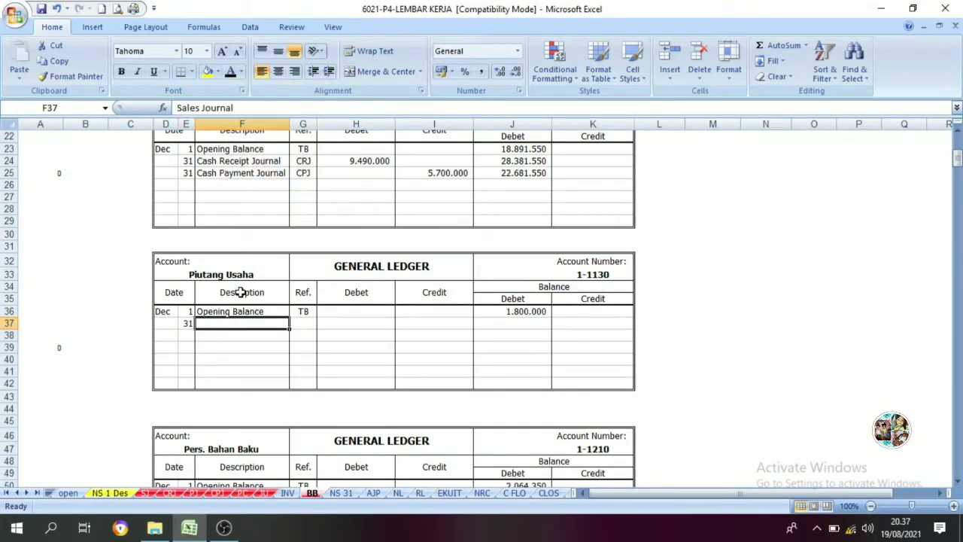
click(230, 71)
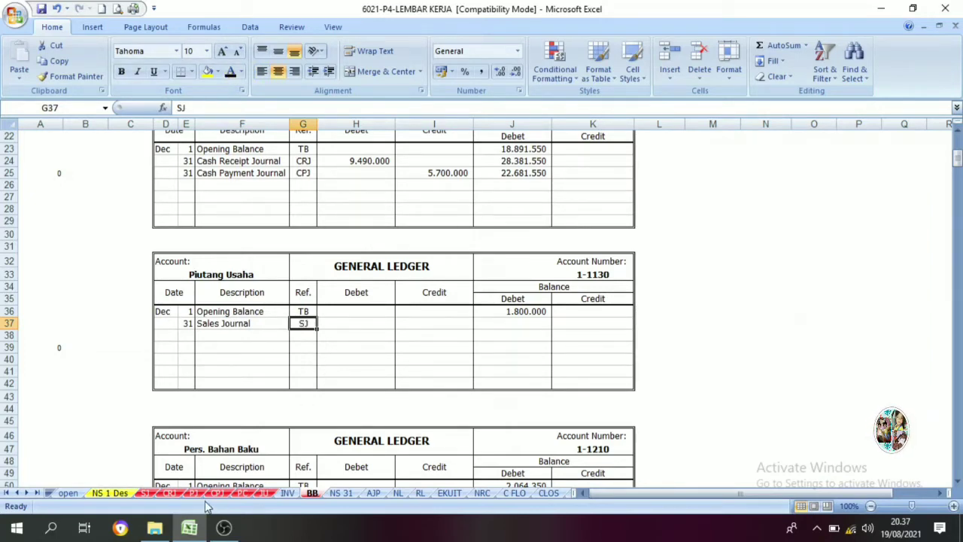
- Review the 1-1130 debit total on sheet SJ and reveal the Sales Journal debit of 12.870.000 in black in the Piutang Usaha ledger
click(147, 495)
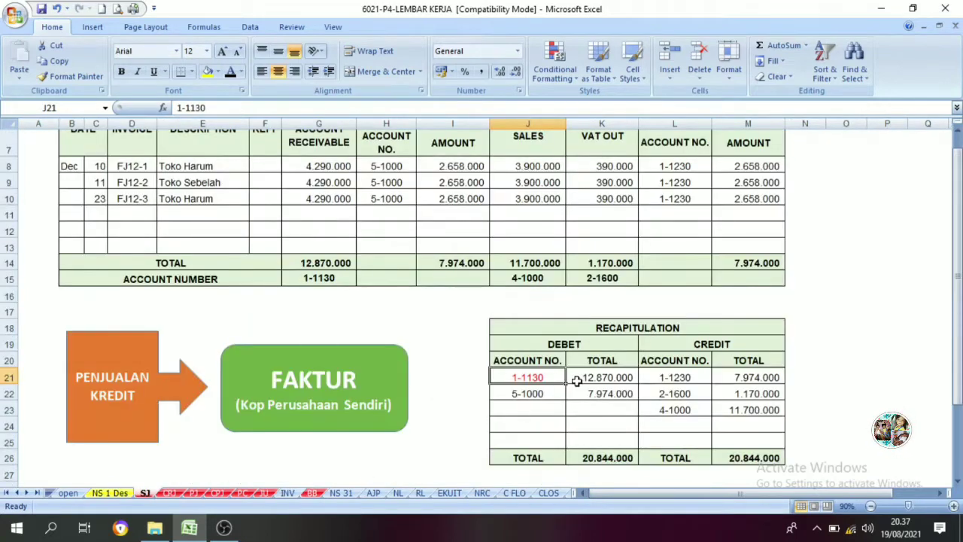
click(311, 493)
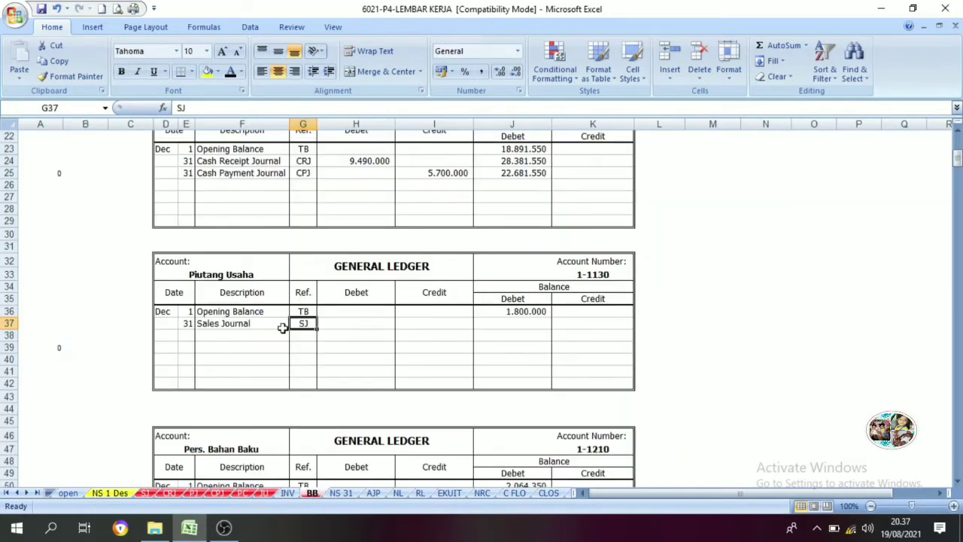
click(364, 325)
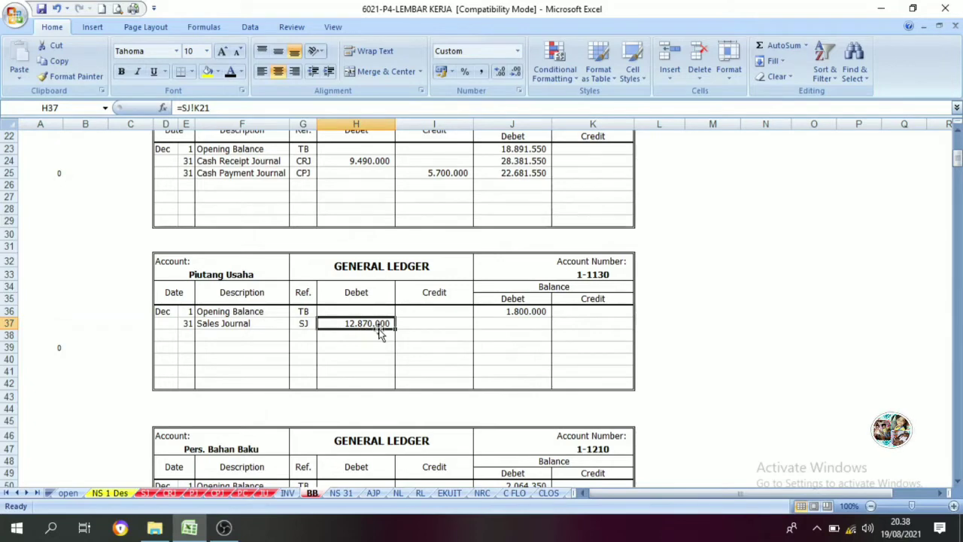
- Check the Piutang Usaha opening balance and sales debit, and reveal the 14.670.000 debit balance in black on the Sales Journal row
drag(545, 286, 549, 312)
click(548, 333)
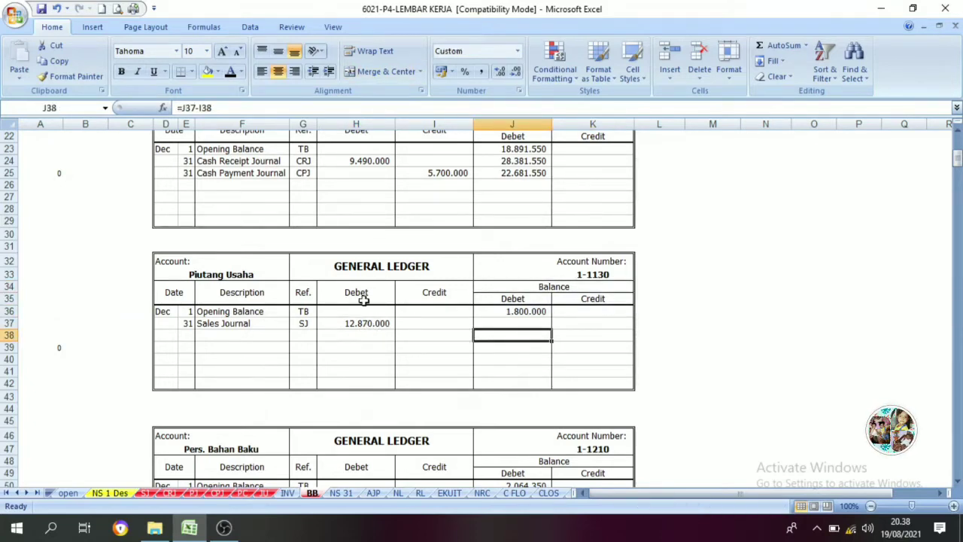
click(519, 323)
click(520, 311)
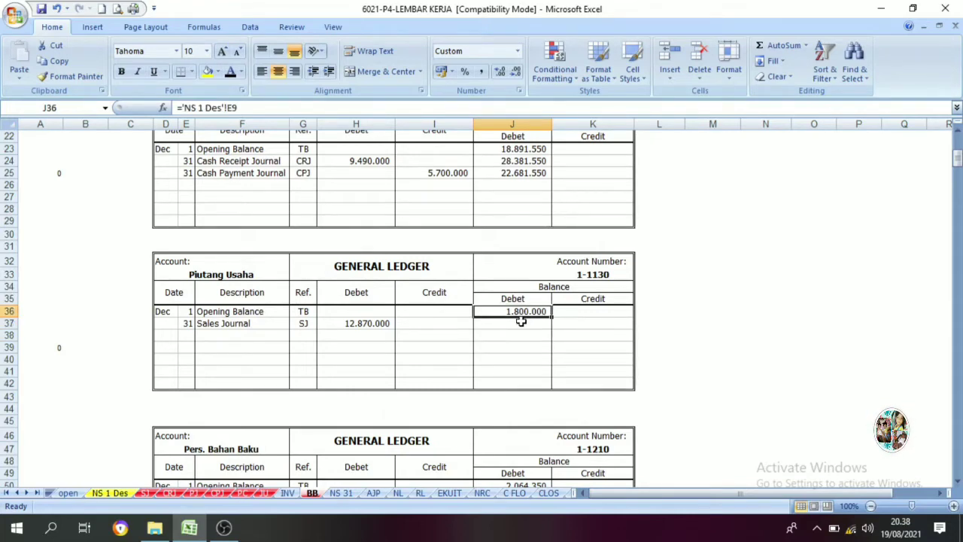
click(522, 323)
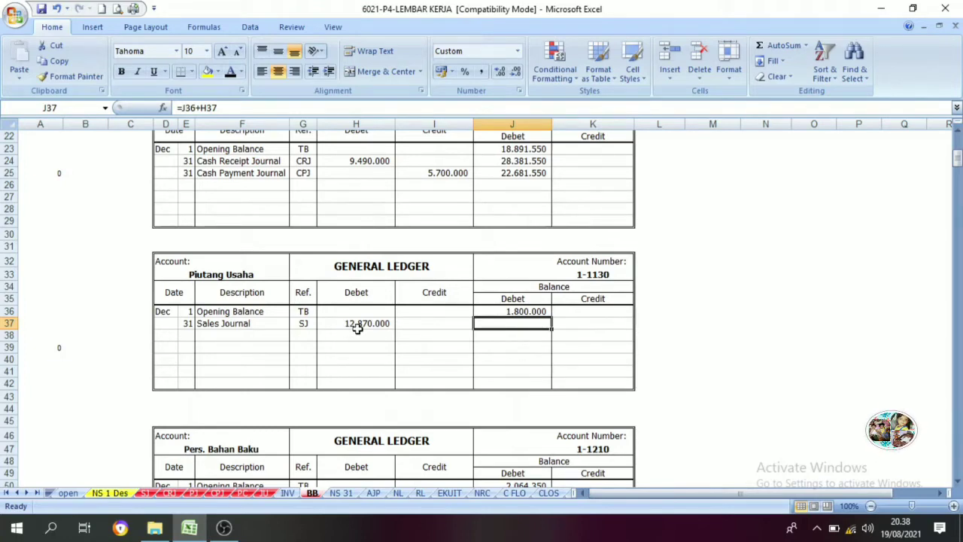
click(510, 310)
click(355, 335)
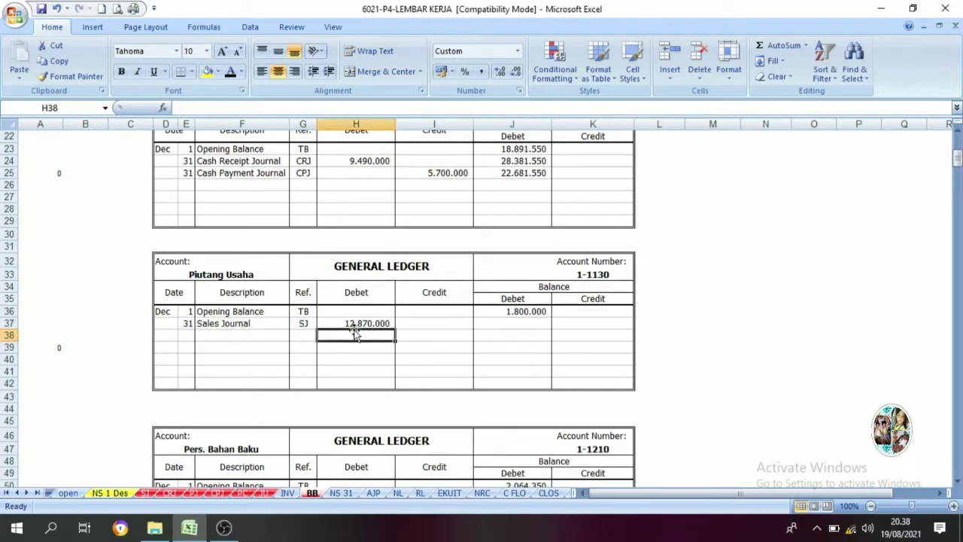
click(506, 320)
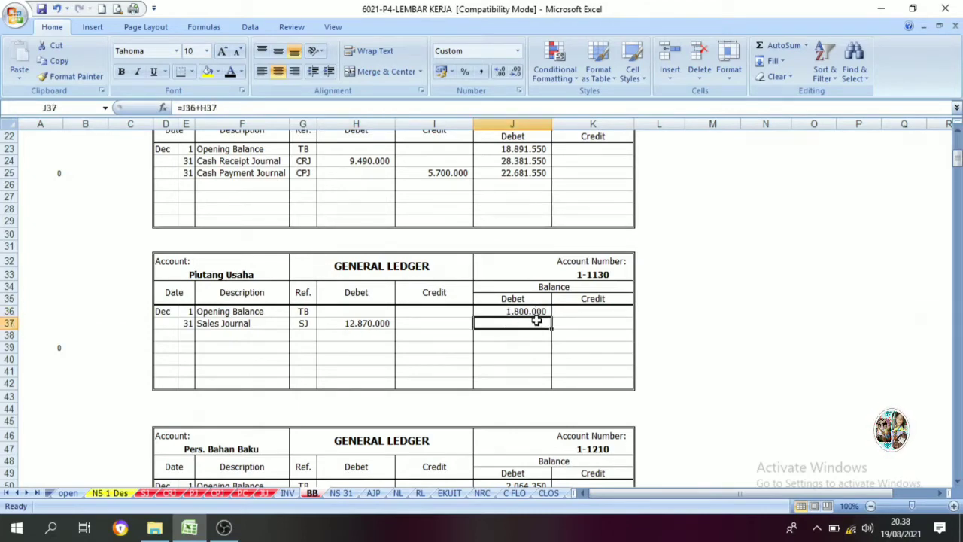
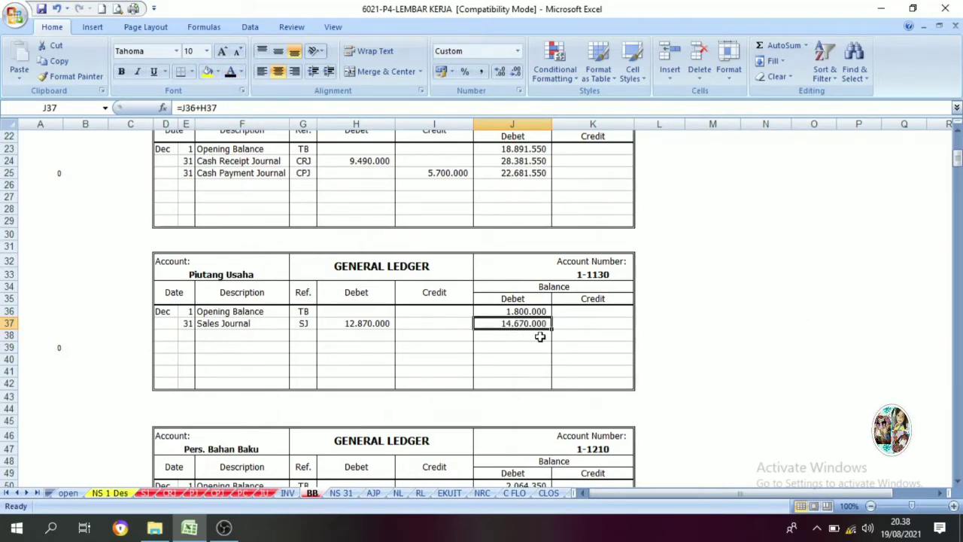
- Look for account 1-1130 in the Cash Receipt Journal recapitulation on sheet CRJ and mark its credit account number with red text
click(145, 493)
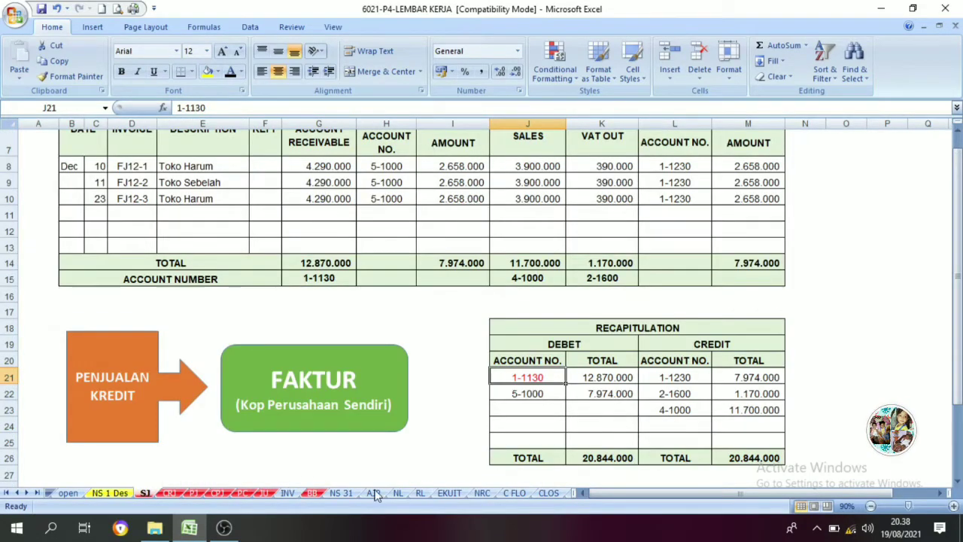
click(169, 493)
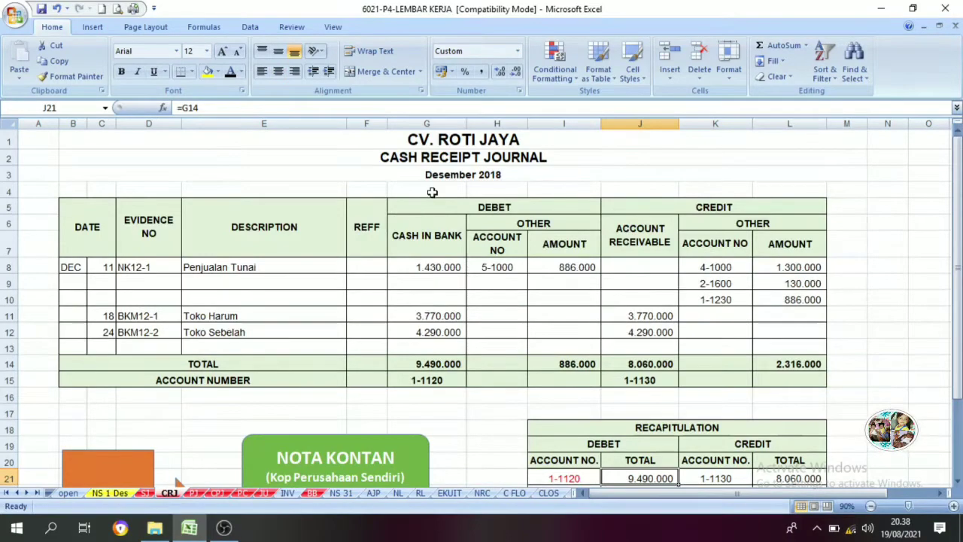
scroll(440, 210, down, 3)
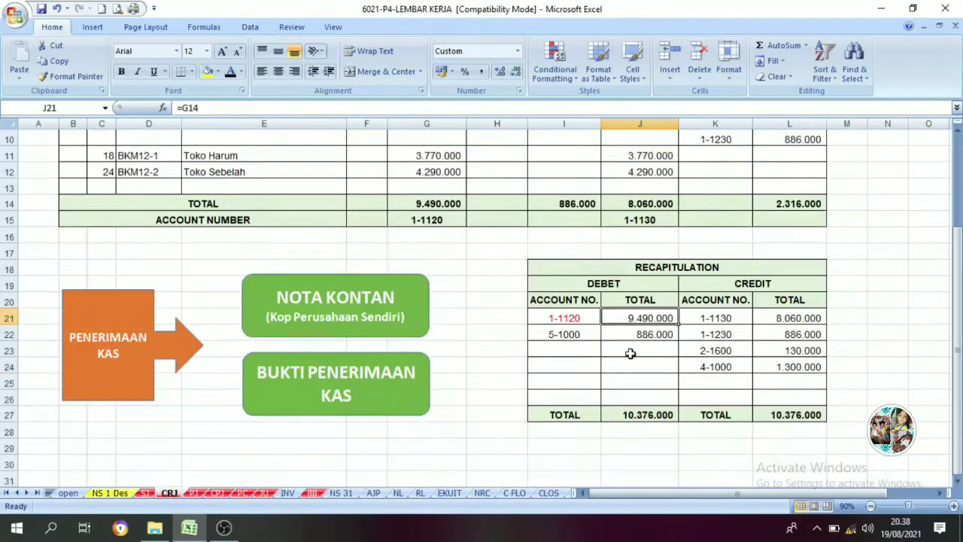
click(718, 320)
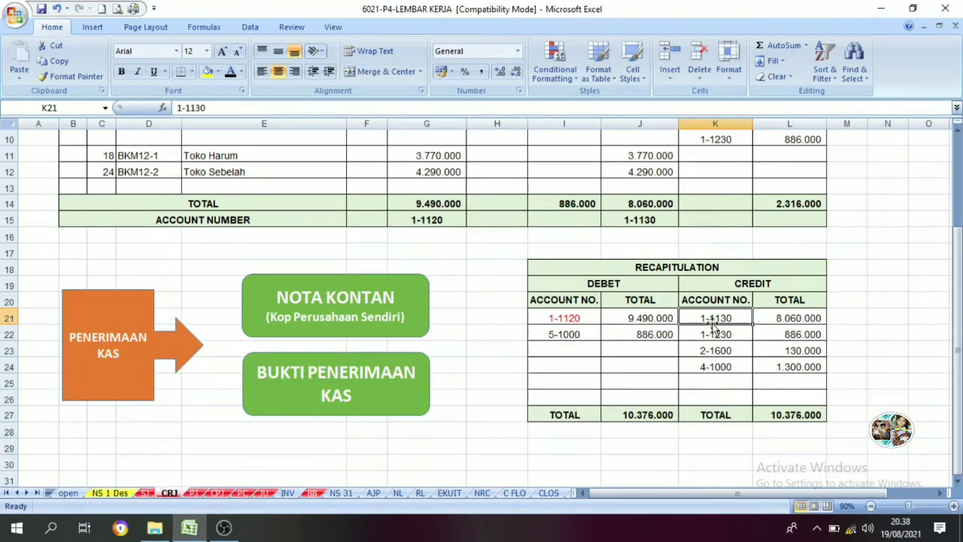
scroll(589, 312, up, 3)
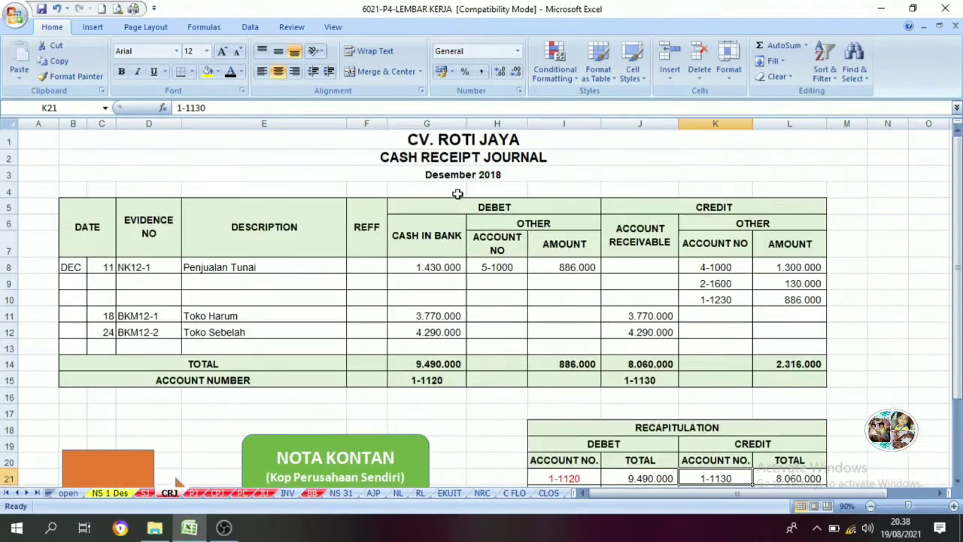
scroll(535, 250, down, 3)
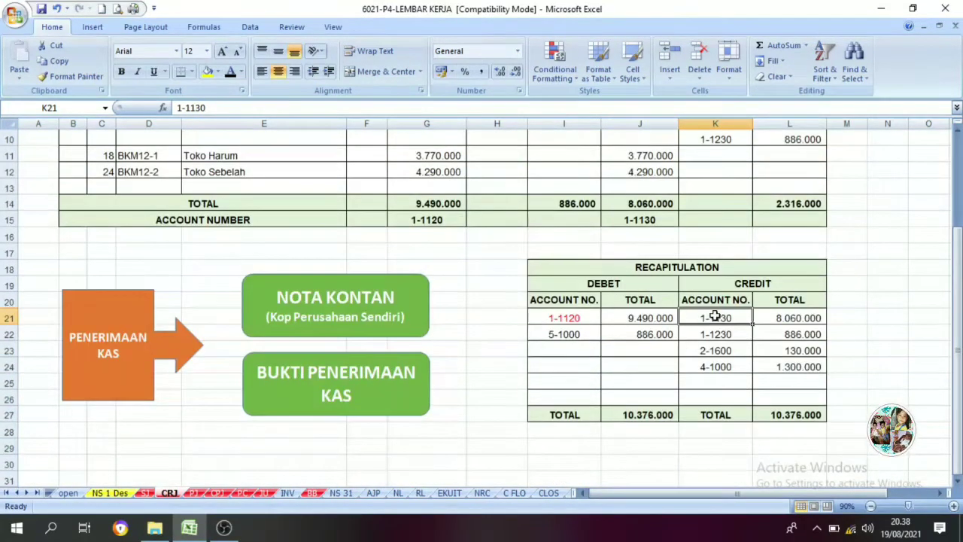
click(241, 72)
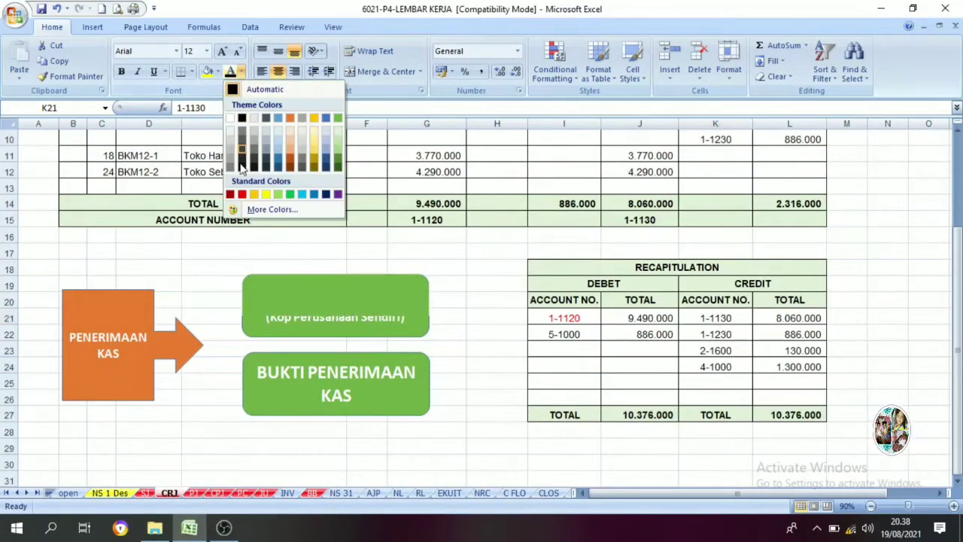
click(242, 196)
click(710, 351)
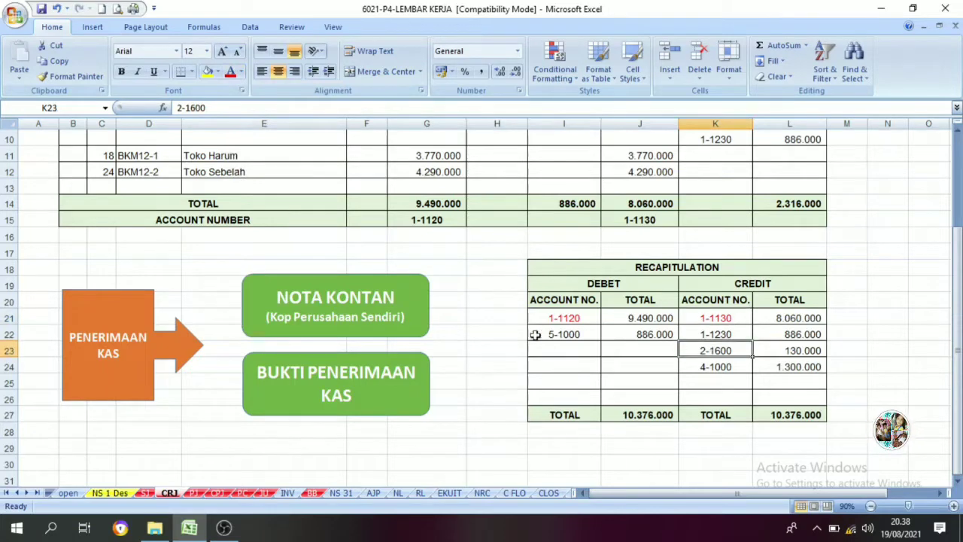
click(730, 322)
- On sheet BB, reveal date 31, description Cash Receipt Journal and reference CRJ in black below the Piutang Usaha Sales Journal row
click(312, 493)
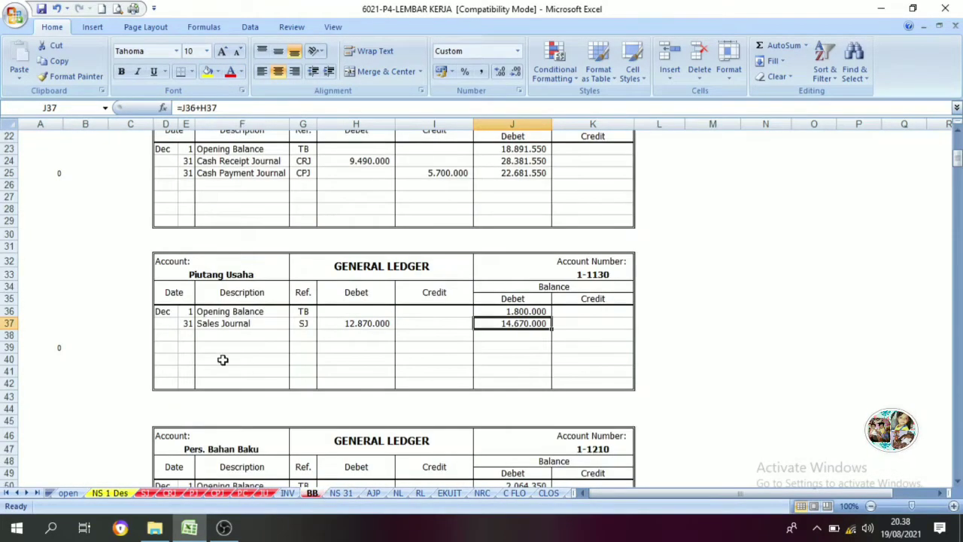
click(185, 334)
click(241, 72)
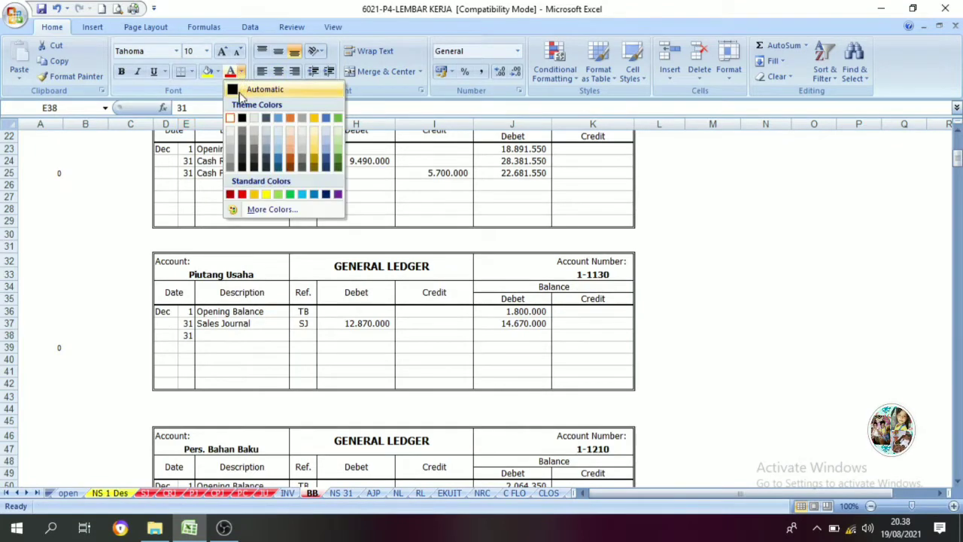
click(240, 91)
click(227, 334)
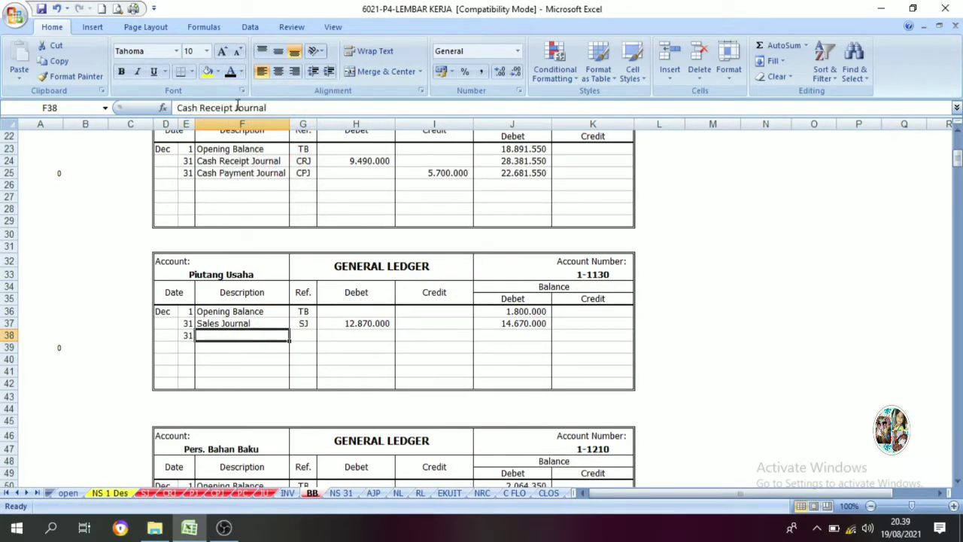
click(240, 71)
click(230, 80)
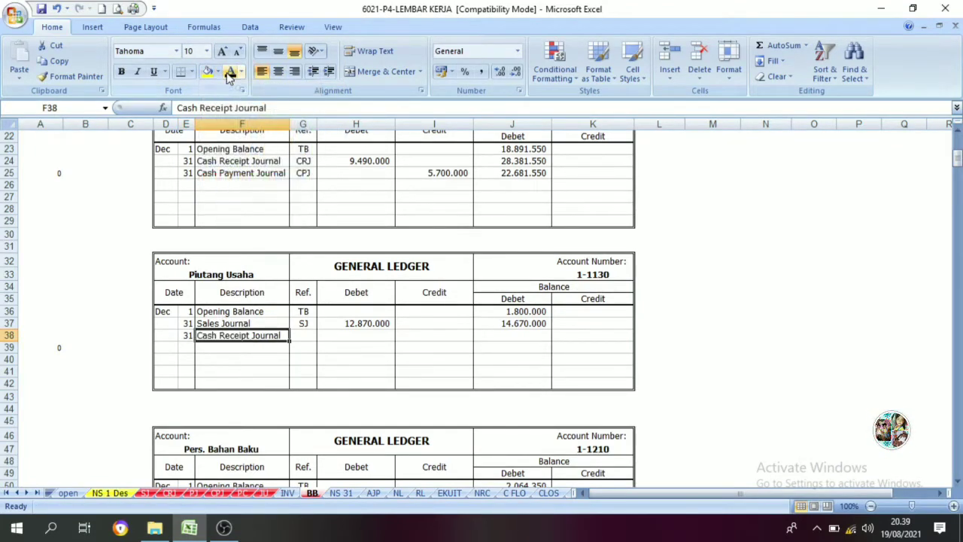
click(304, 335)
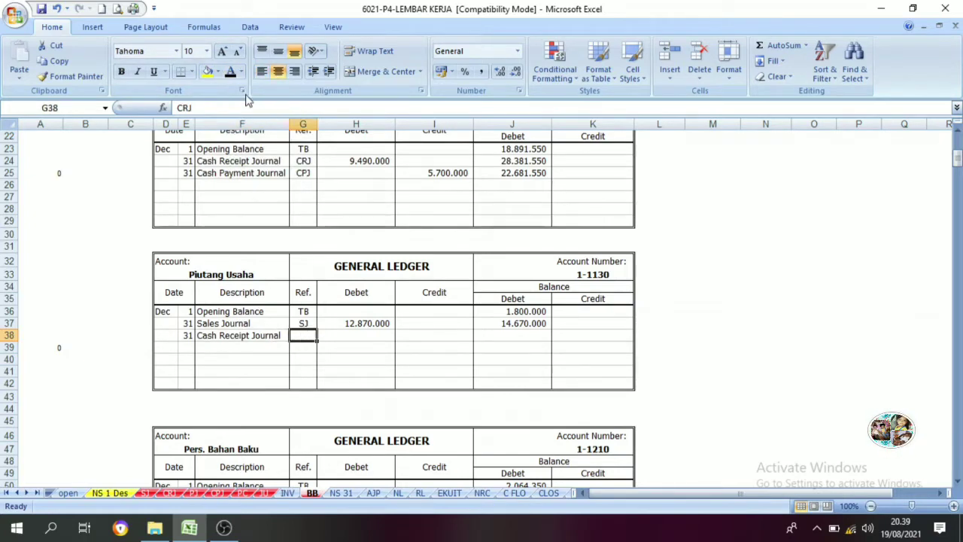
click(230, 72)
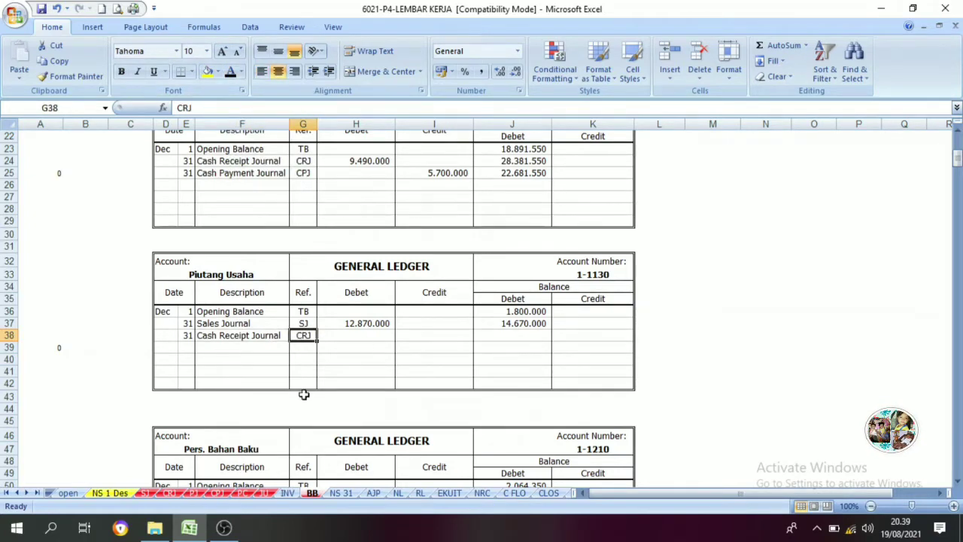
- Check the 1-1130 credit entry on sheet CRJ and reveal the Cash Receipt Journal credit of 8.060.000 in black in the Piutang Usaha ledger
click(170, 493)
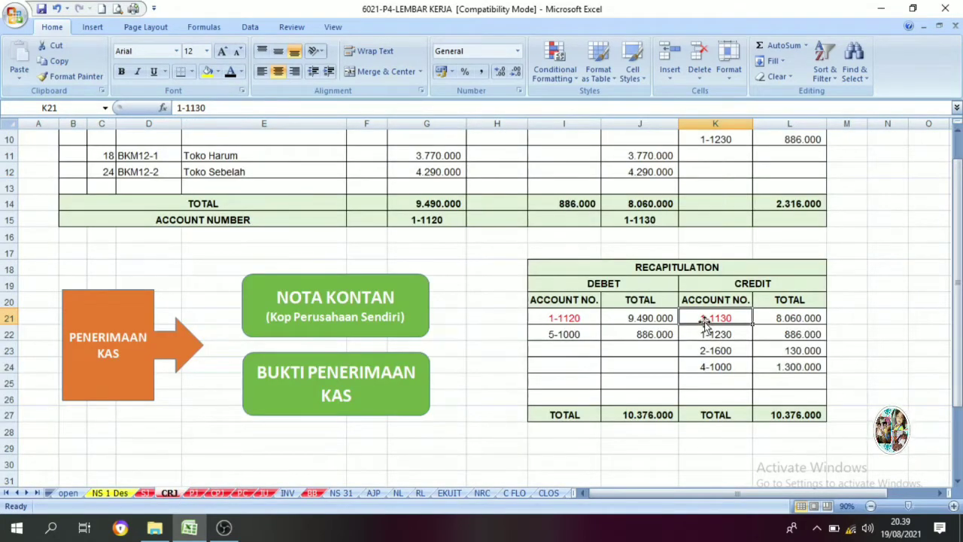
click(312, 493)
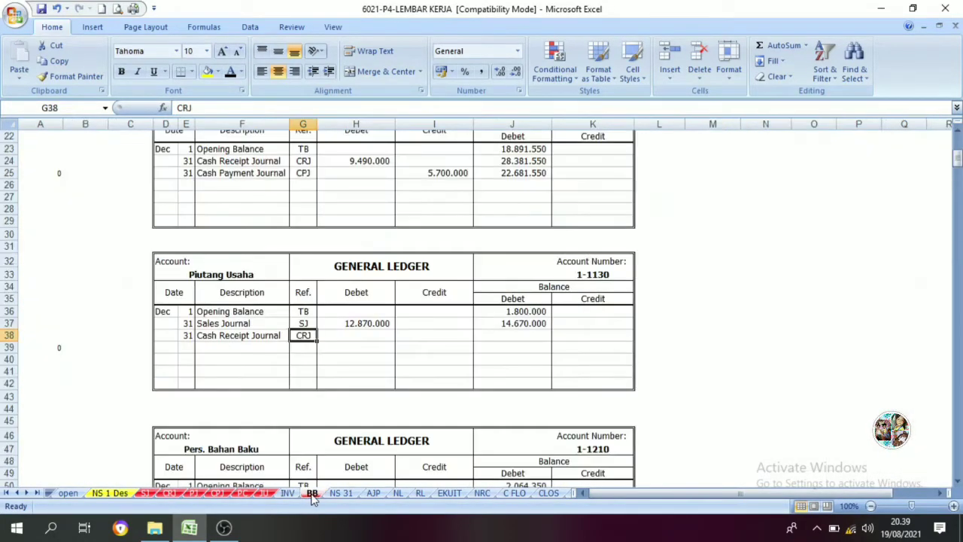
click(428, 342)
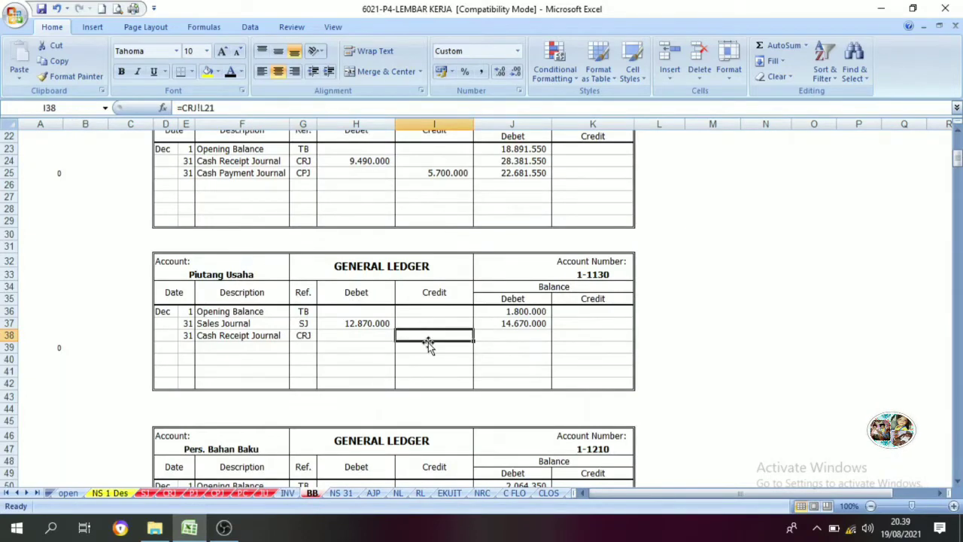
click(230, 71)
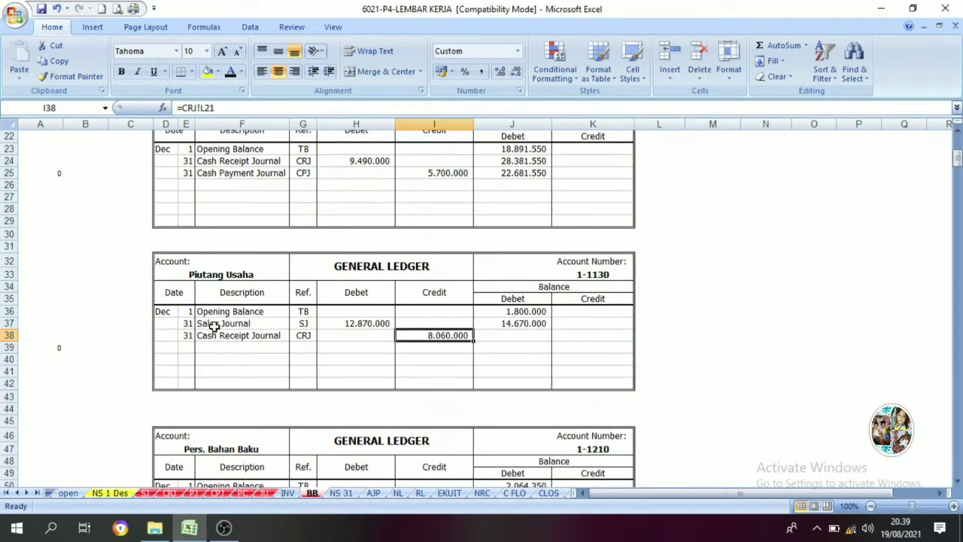
- Compare the previous Piutang Usaha debit balance with the cash receipt credit and reveal the debit balance on the Cash Receipt Journal row
click(530, 337)
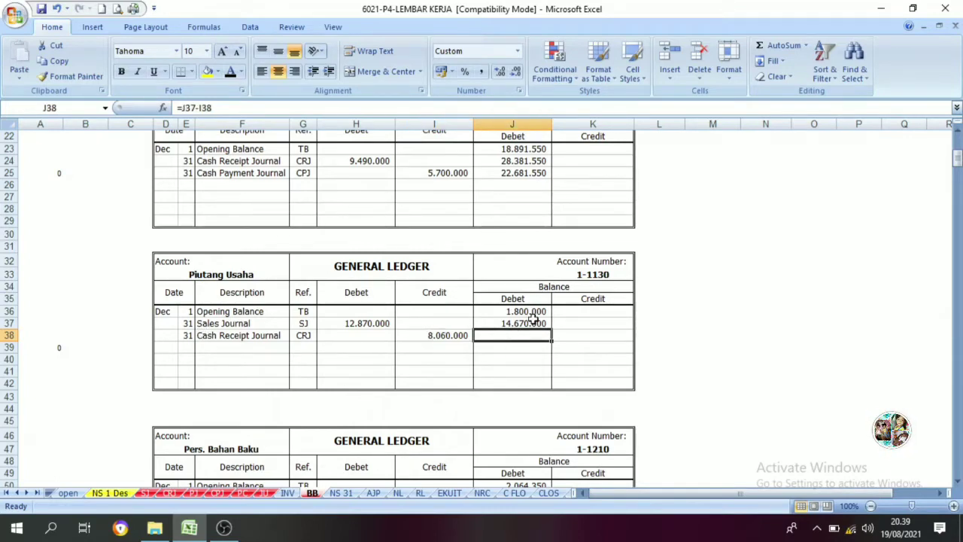
click(535, 288)
click(505, 325)
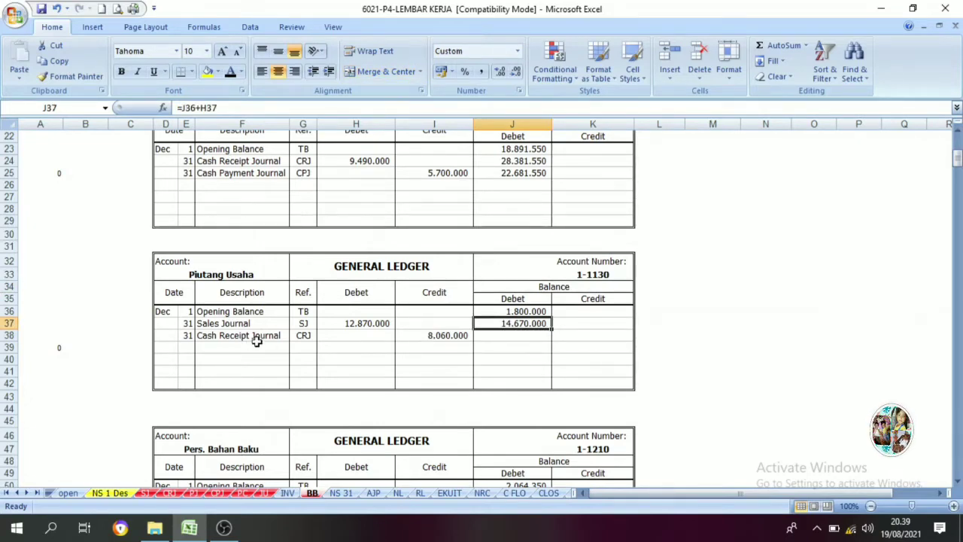
click(433, 337)
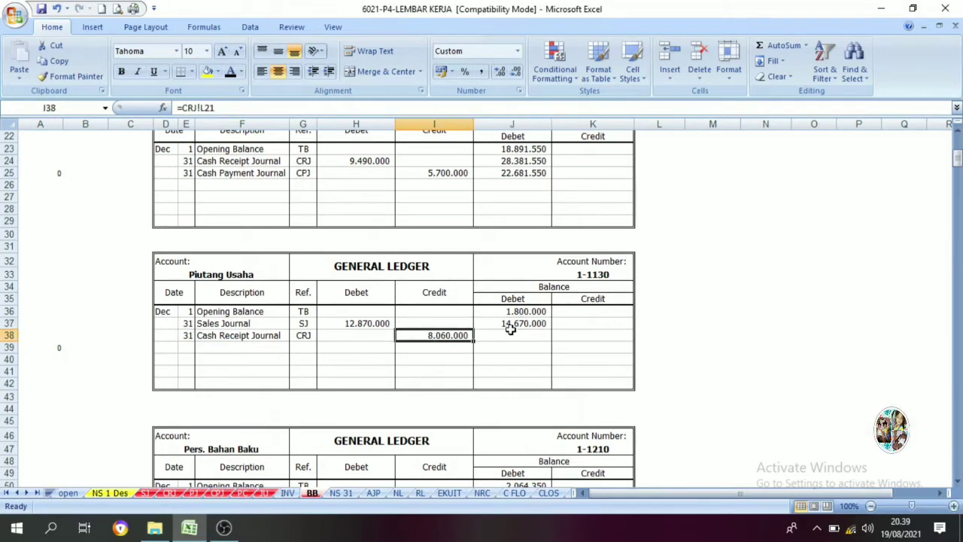
click(508, 311)
click(441, 334)
click(519, 298)
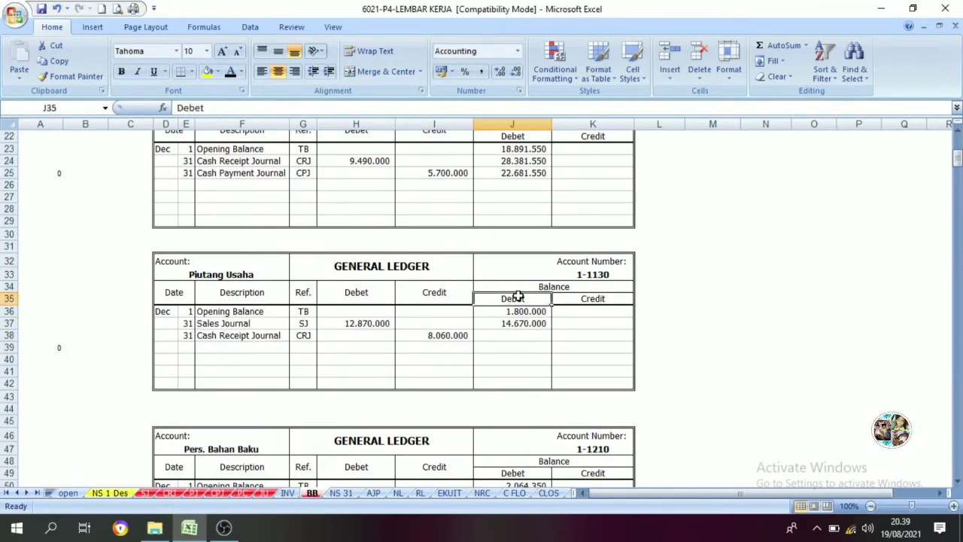
click(519, 322)
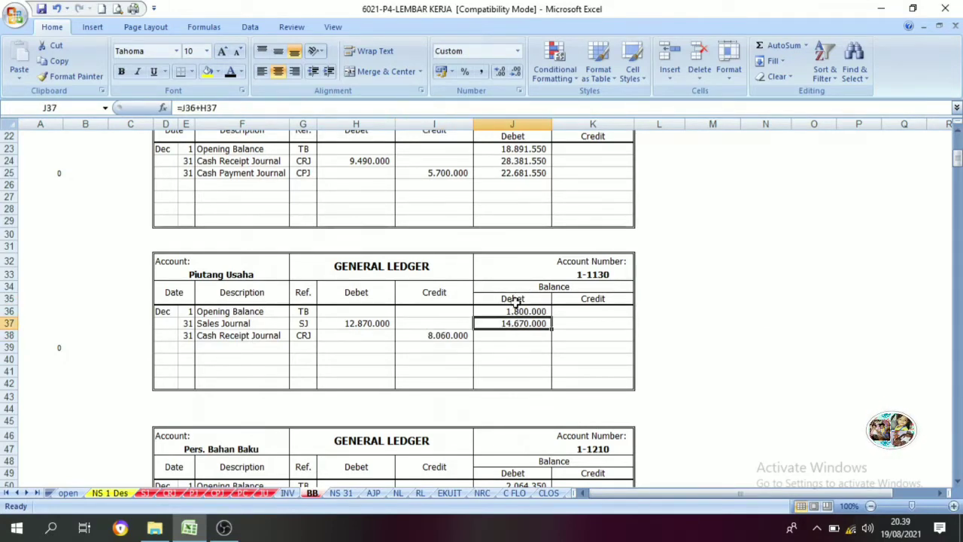
click(518, 334)
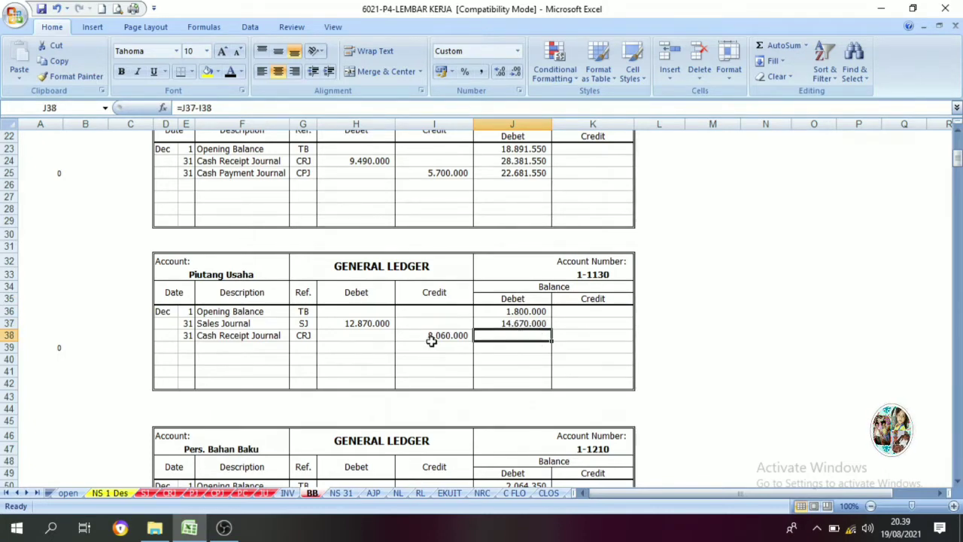
- Set the font color of the Piutang Usaha debit balance in the Cash Receipt Journal row (J38) to black
click(231, 73)
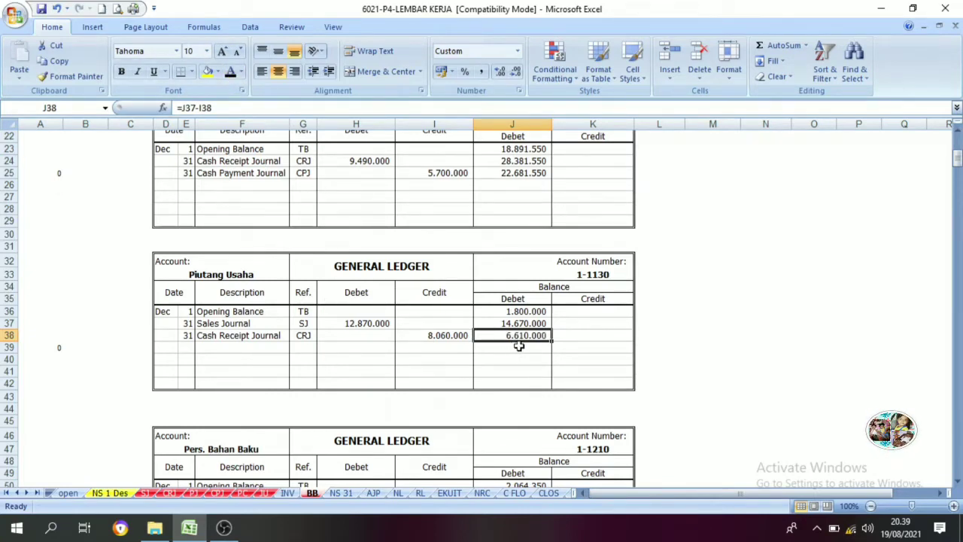
- Check the CRJ, PJ, CPJ, PC and JU recapitulations for further postings to account 1-1130
click(184, 497)
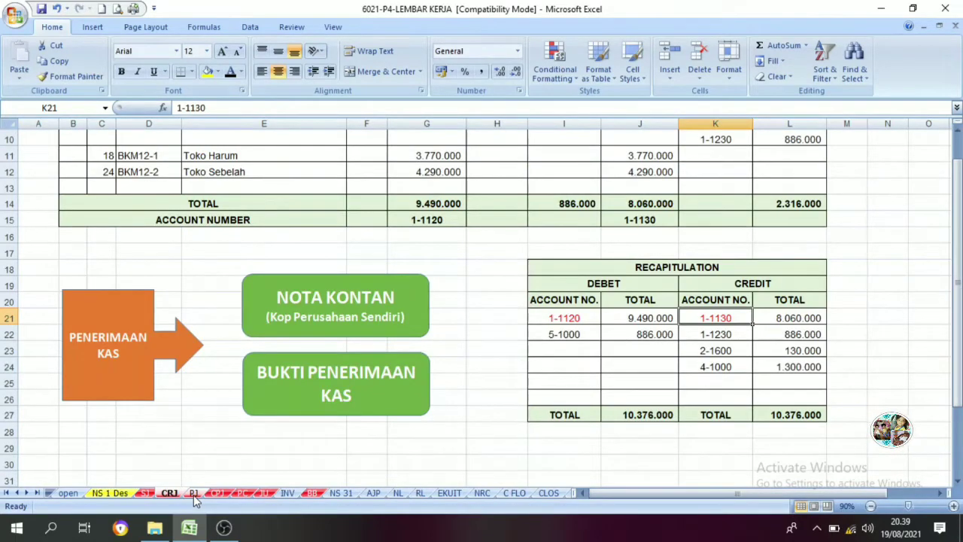
click(193, 493)
scroll(414, 278, down, 2)
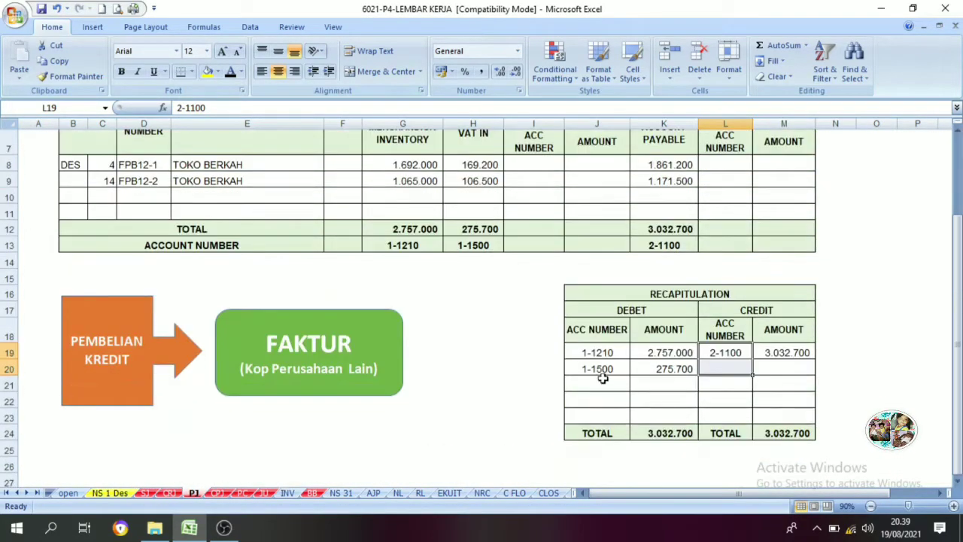
click(667, 382)
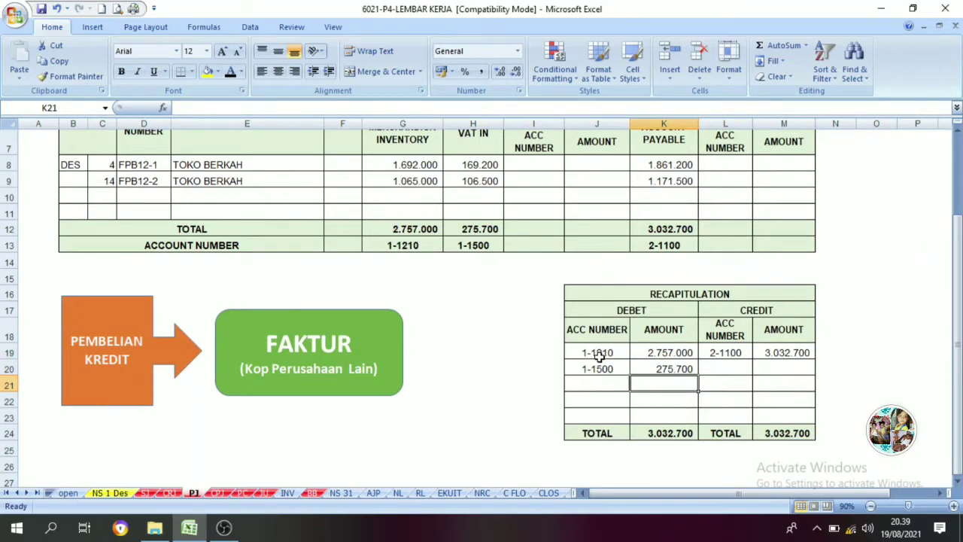
click(216, 493)
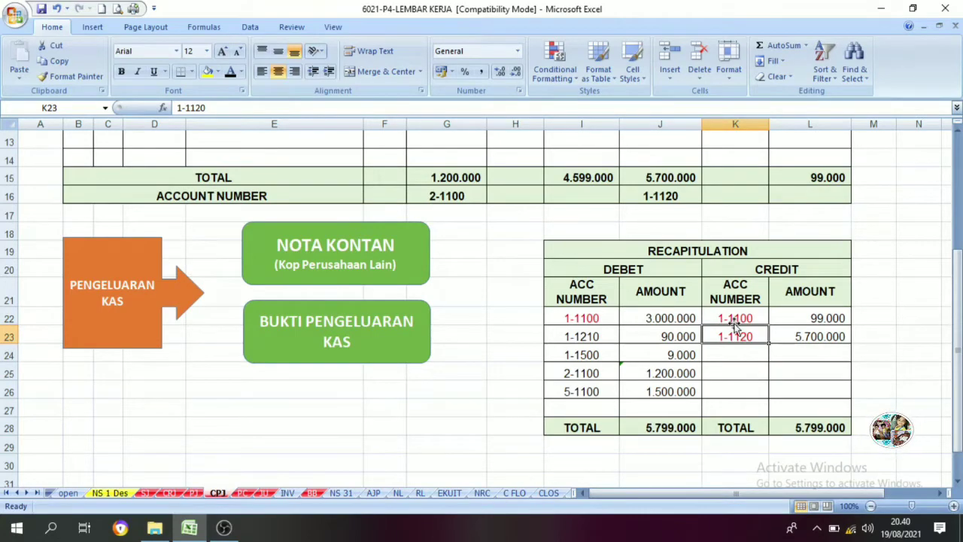
click(242, 493)
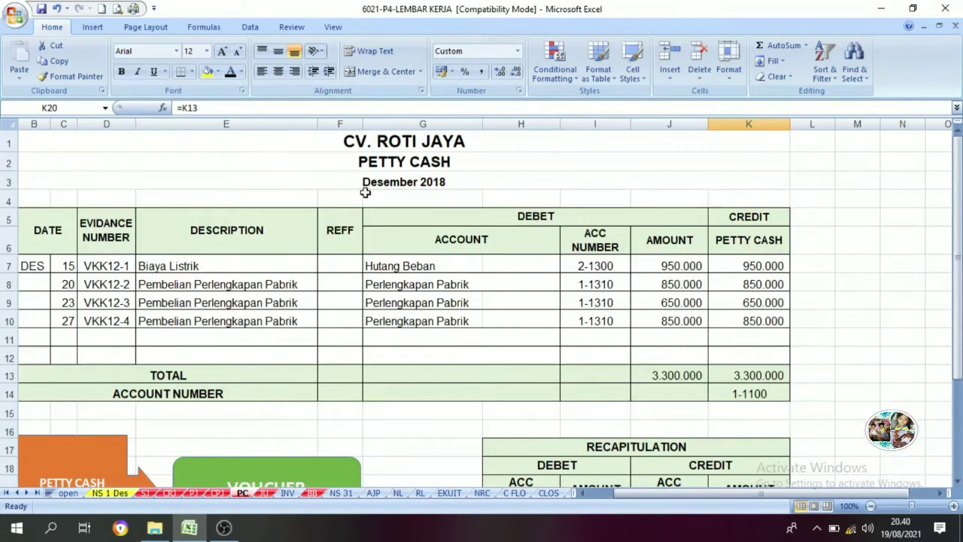
scroll(492, 398, down, 4)
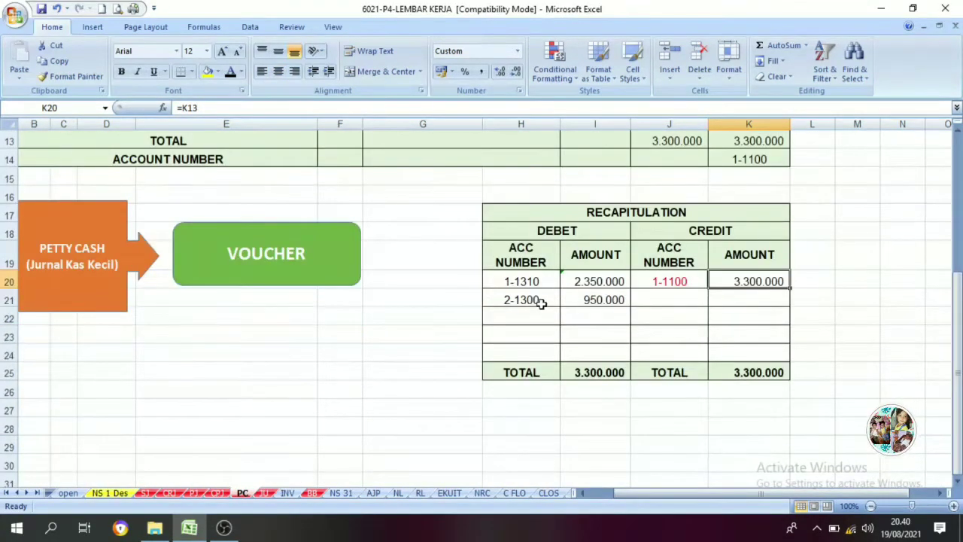
scroll(534, 301, up, 2)
scroll(527, 298, down, 1)
scroll(410, 422, up, 5)
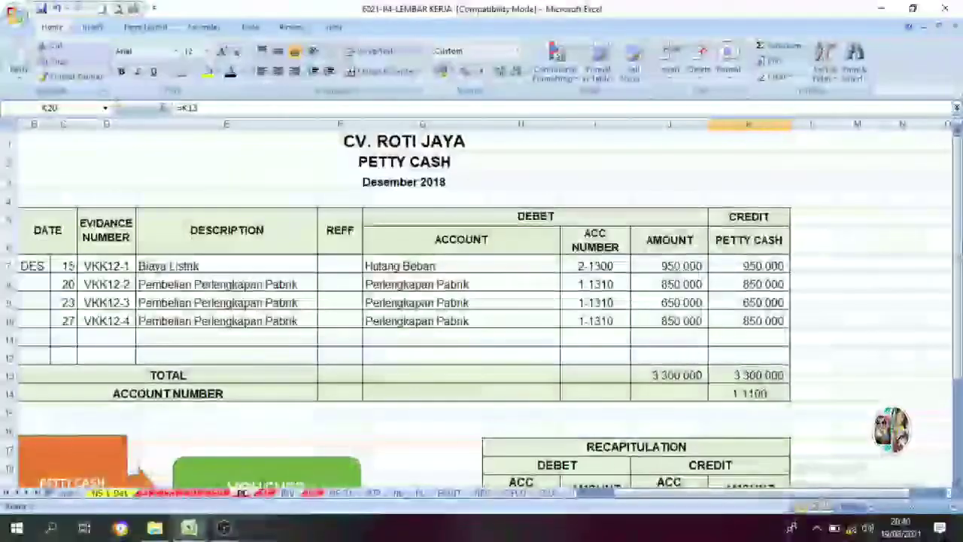
click(264, 493)
scroll(426, 347, down, 3)
scroll(426, 347, up, 3)
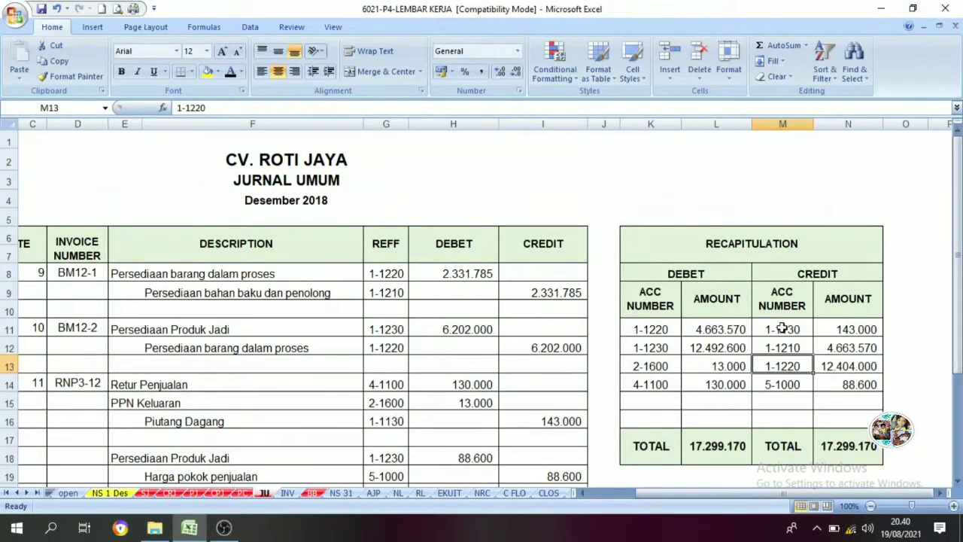
- Mark account number 1-1130 in the credit side of the JU recapitulation with a red font
click(781, 329)
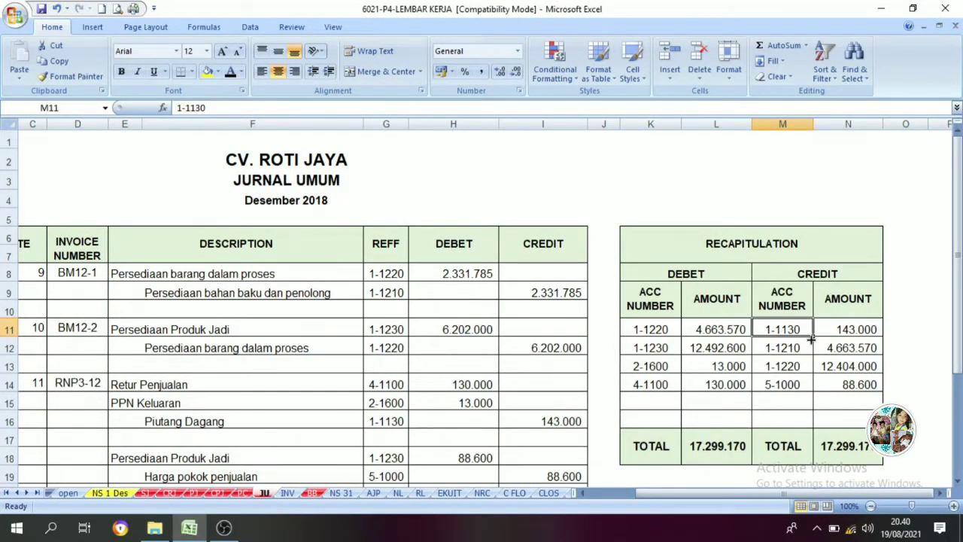
click(241, 72)
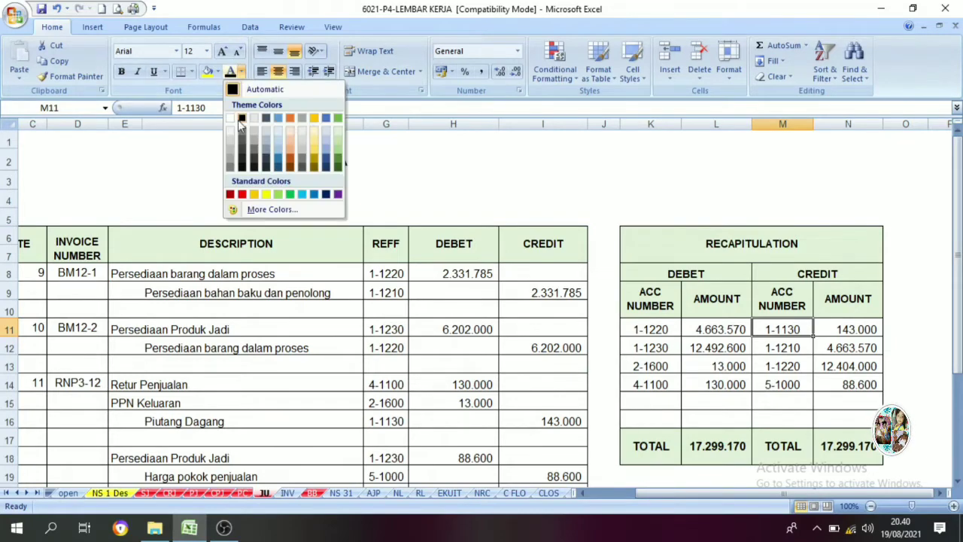
click(242, 194)
key(Down)
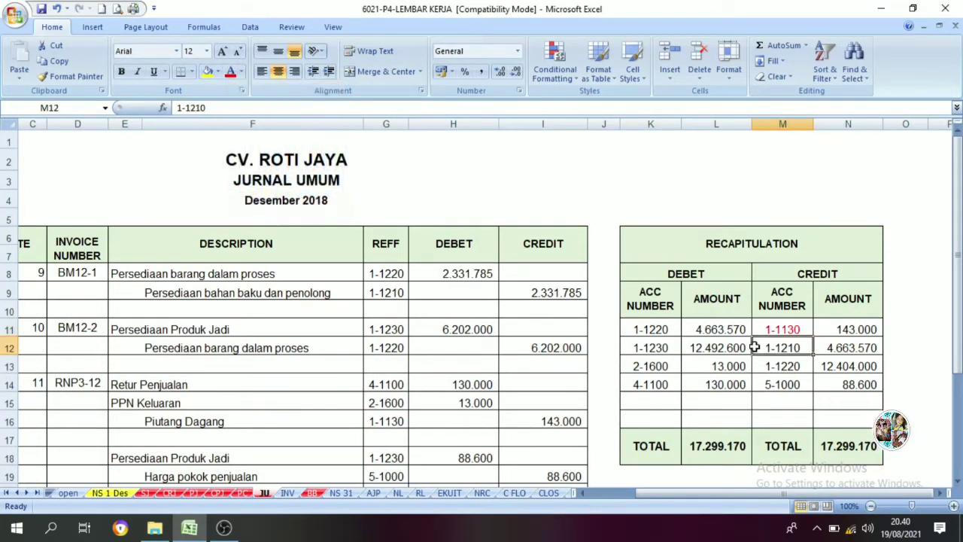
- On the BB sheet, set the hidden date 31 in E39 of the Piutang Usaha ledger to the Automatic font color
click(311, 493)
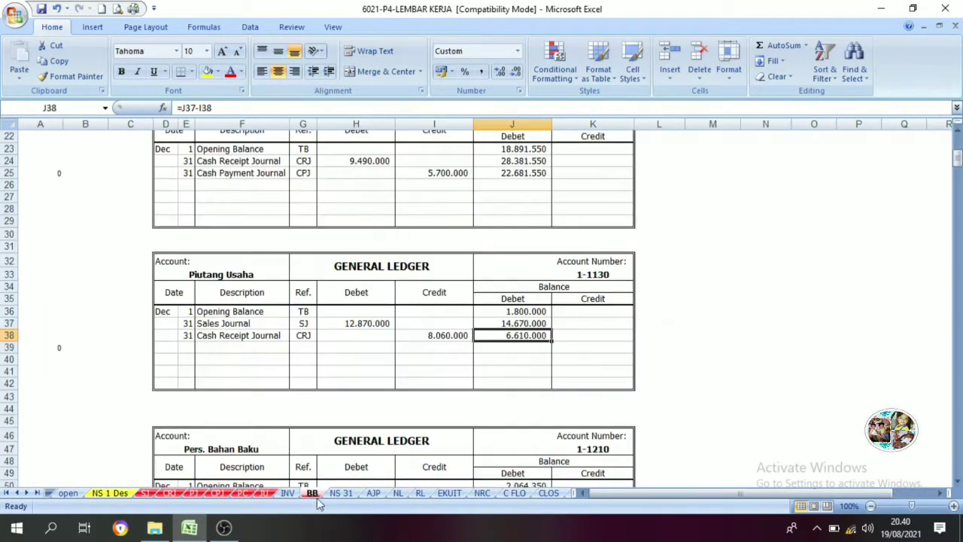
click(189, 347)
click(230, 73)
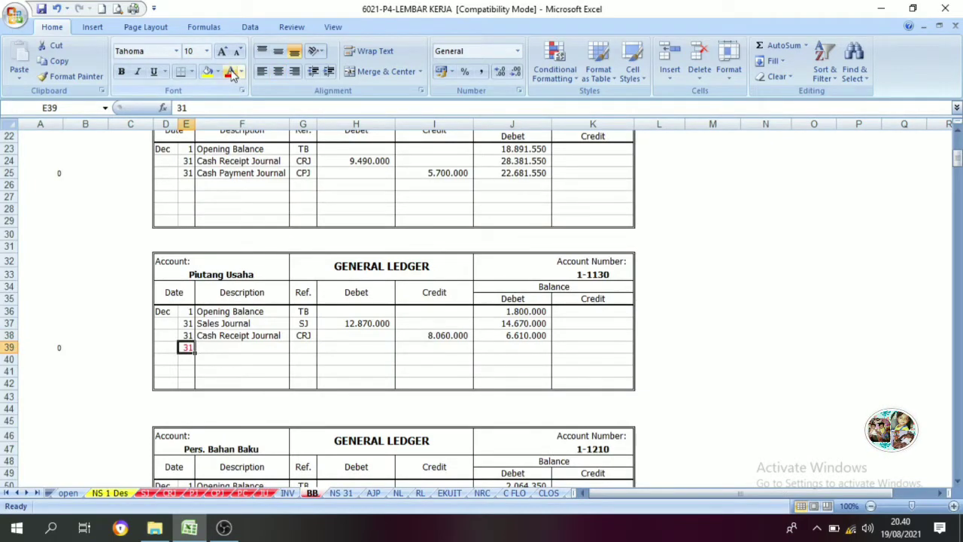
click(241, 72)
click(260, 89)
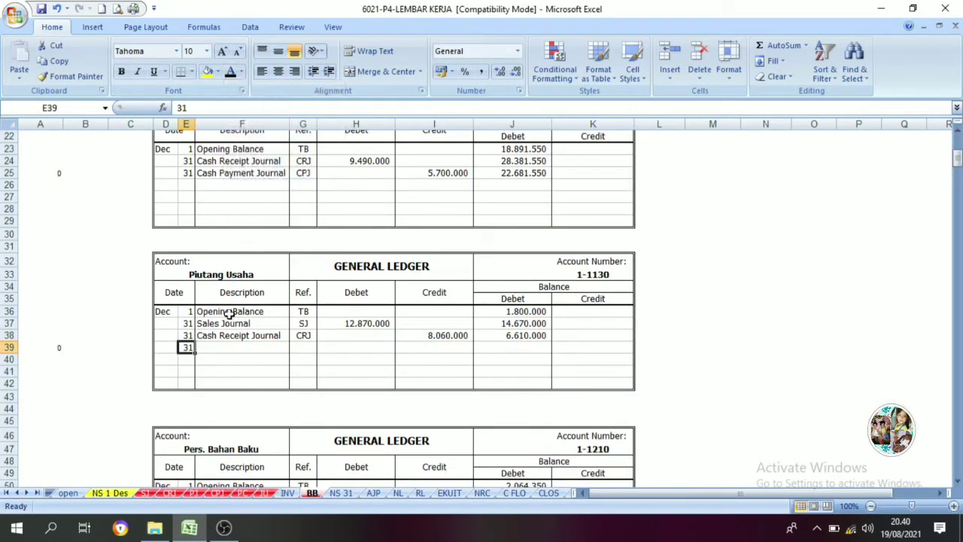
- Make the description Jurnal umum and the reference JU in row 39 of the Piutang Usaha ledger black
click(226, 337)
click(220, 347)
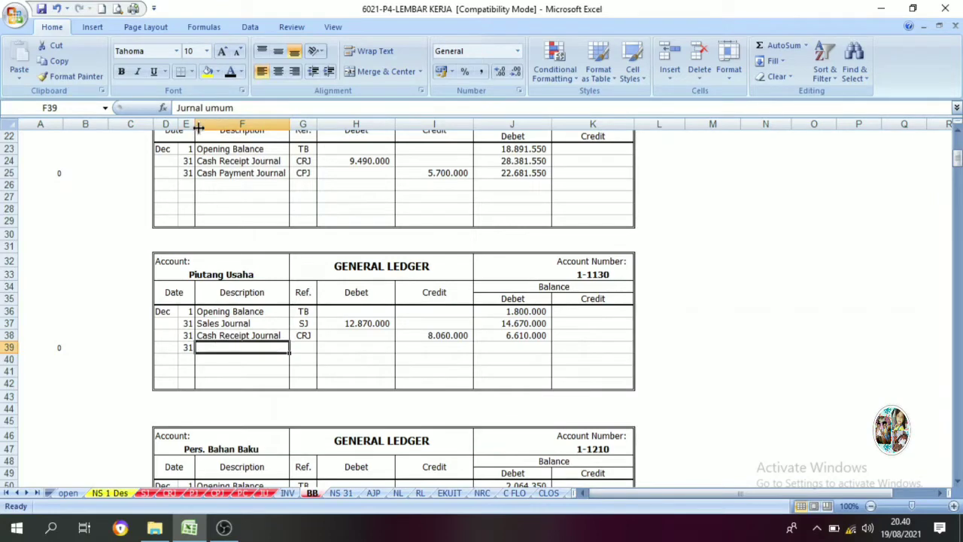
click(230, 72)
click(303, 347)
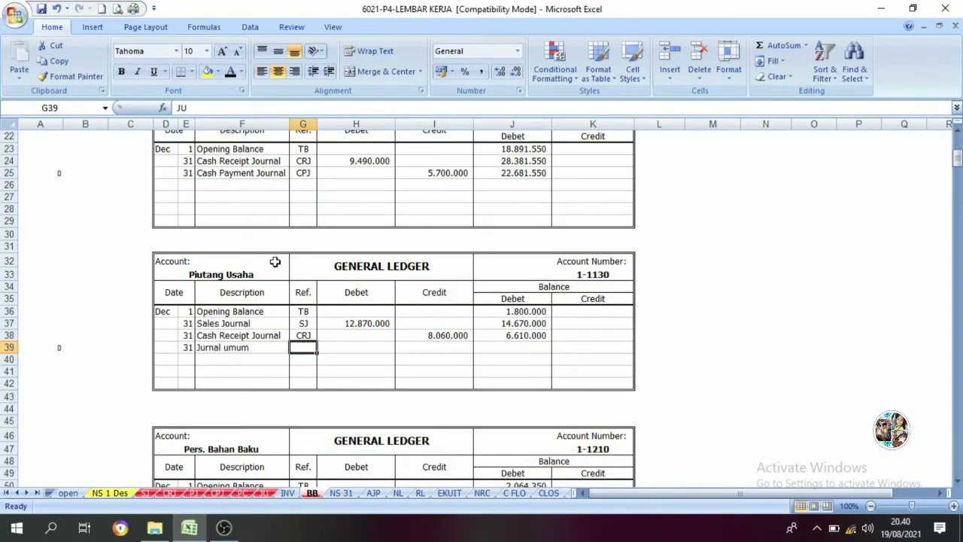
click(233, 74)
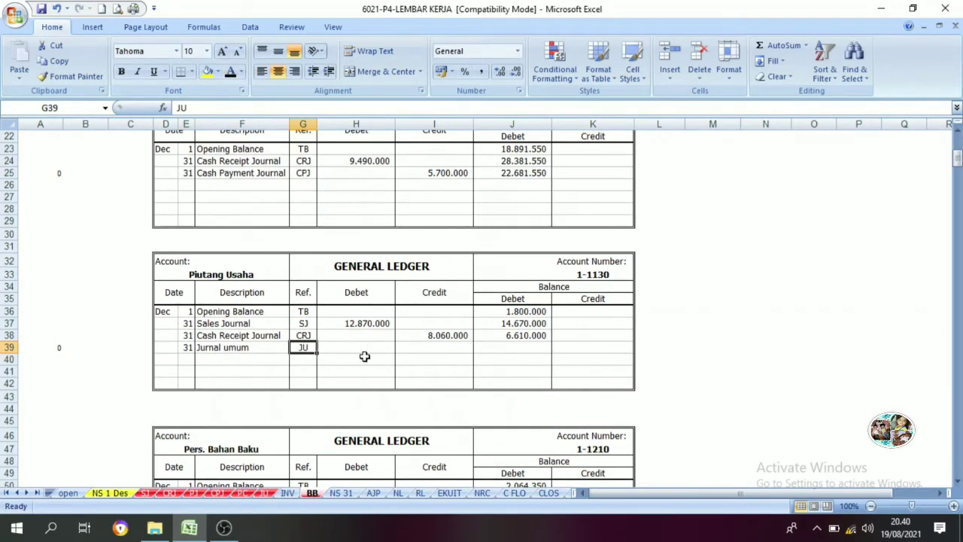
- Check the 1-1130 credit in the JU recapitulation and make the linked ledger amount in I39 black
click(267, 492)
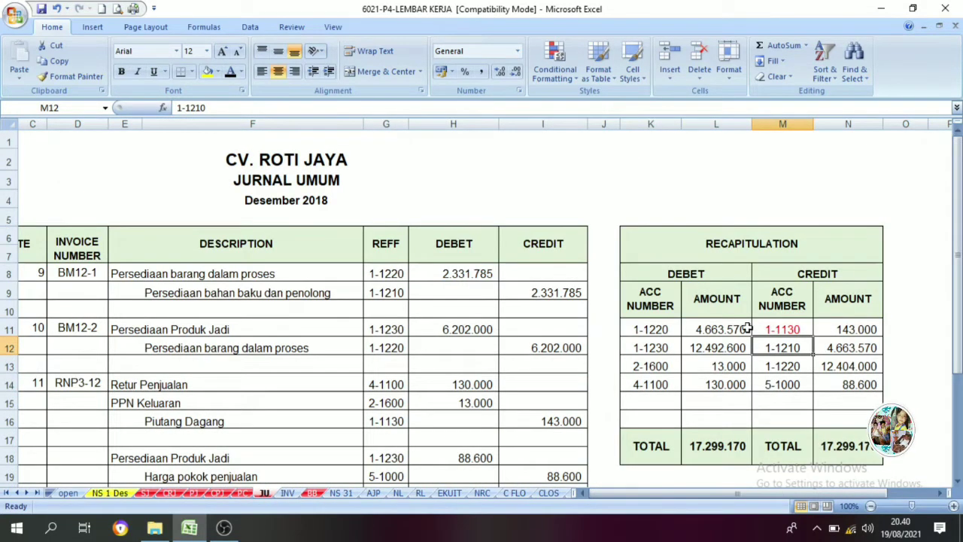
click(313, 493)
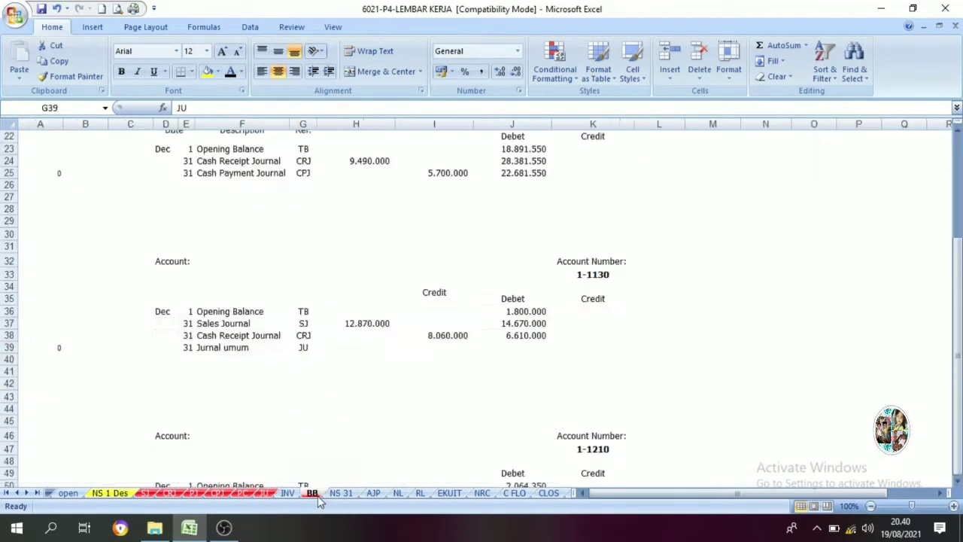
click(419, 349)
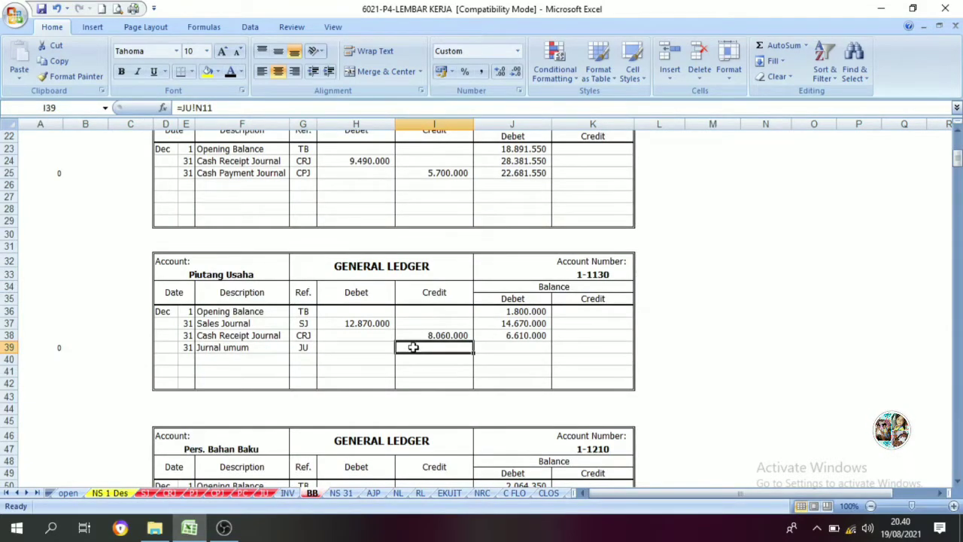
click(232, 74)
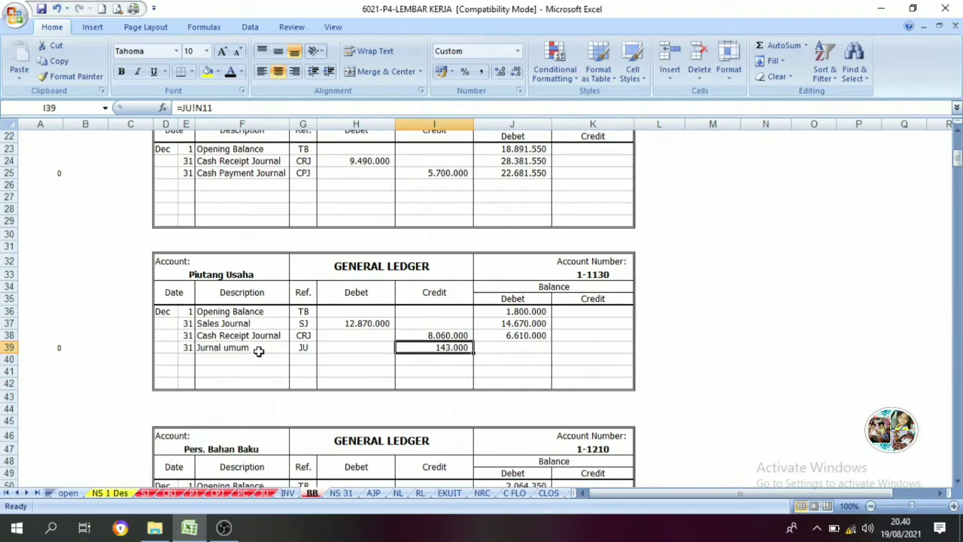
- Make the Piutang Usaha debit balance formula =J38-I39 in J39 black and recheck the JU recapitulation
click(512, 347)
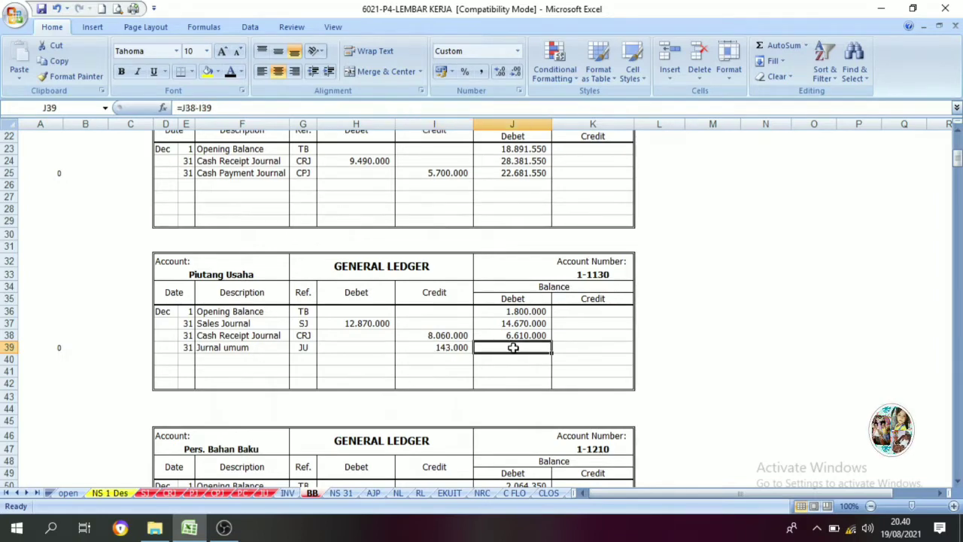
click(525, 301)
click(436, 298)
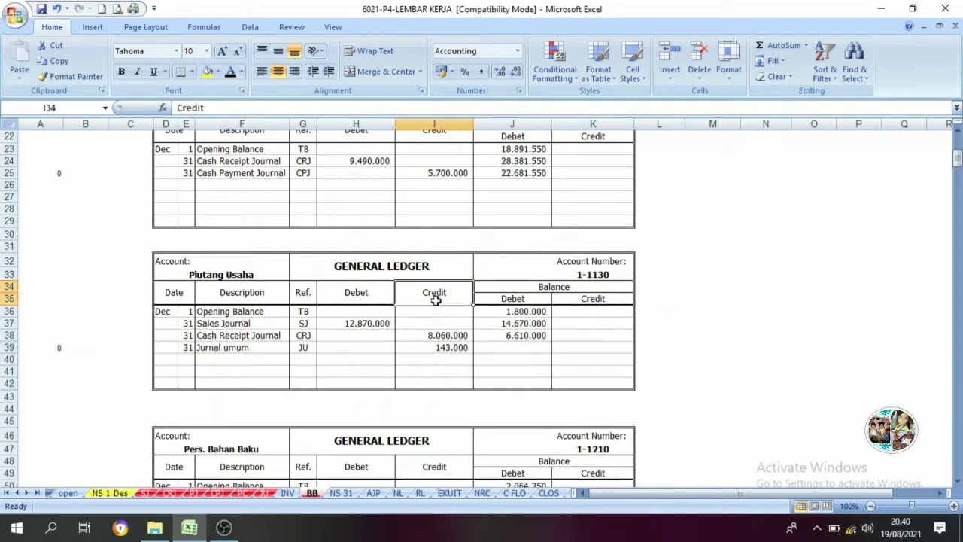
click(522, 298)
click(516, 336)
click(514, 350)
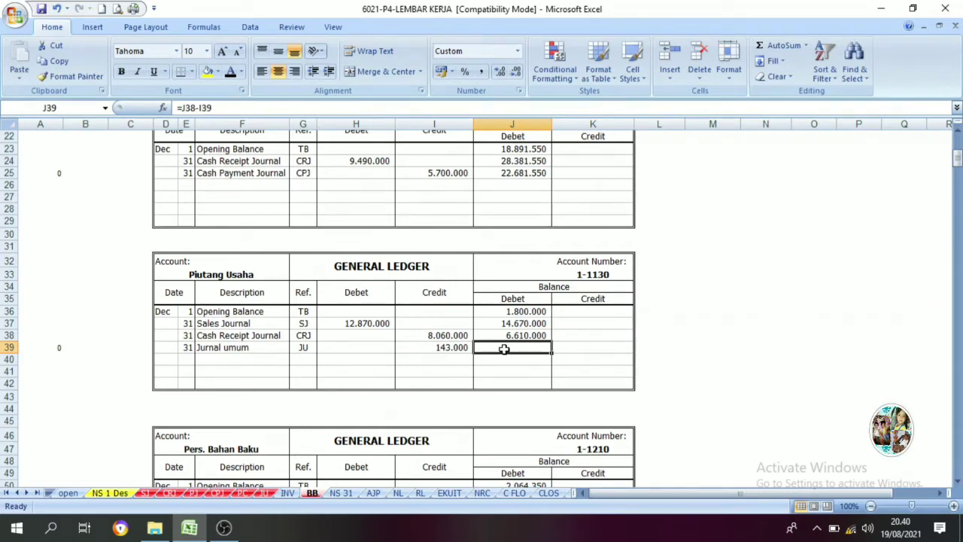
click(230, 72)
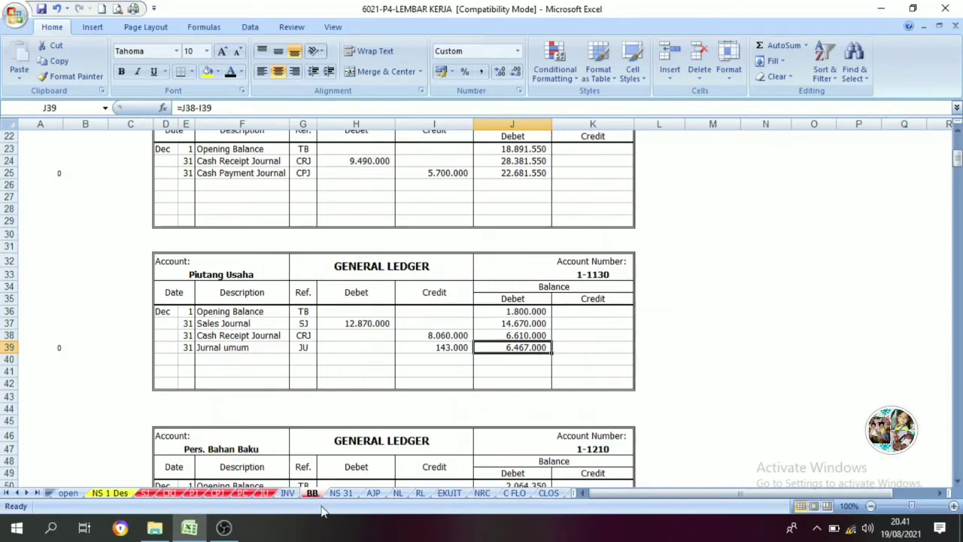
click(265, 494)
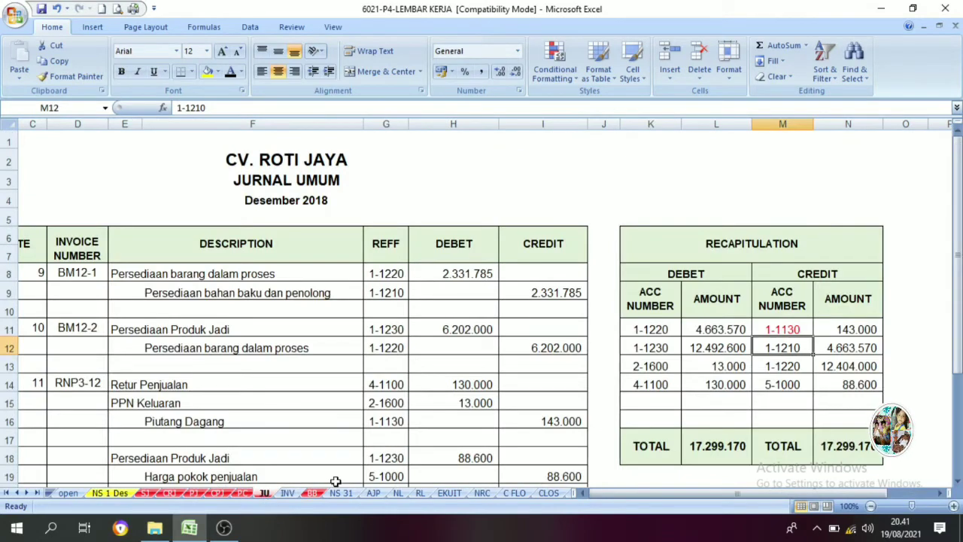
click(313, 493)
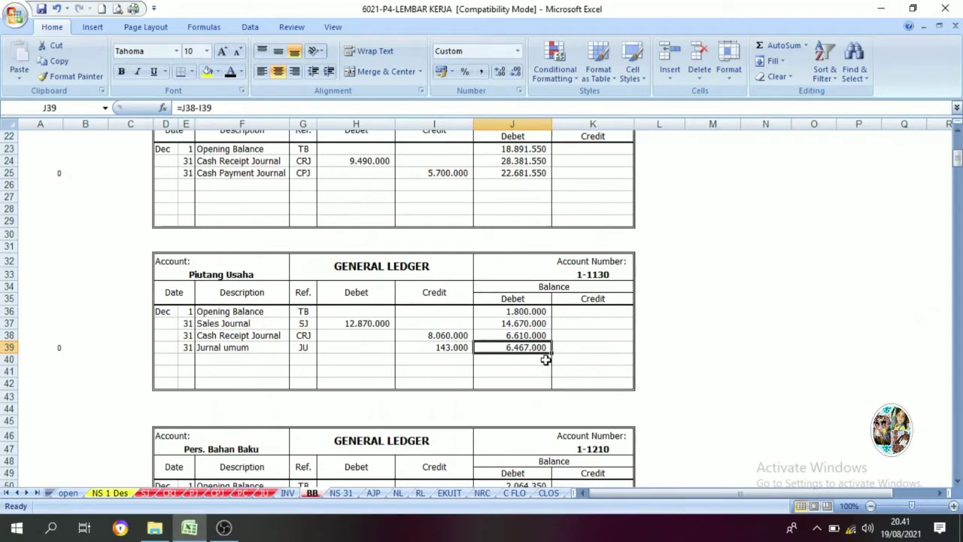
- Check the SJ and CRJ recapitulations for entries to account 1-1210, the Pers. Bahan Baku ledger on the BB sheet
scroll(499, 386, down, 4)
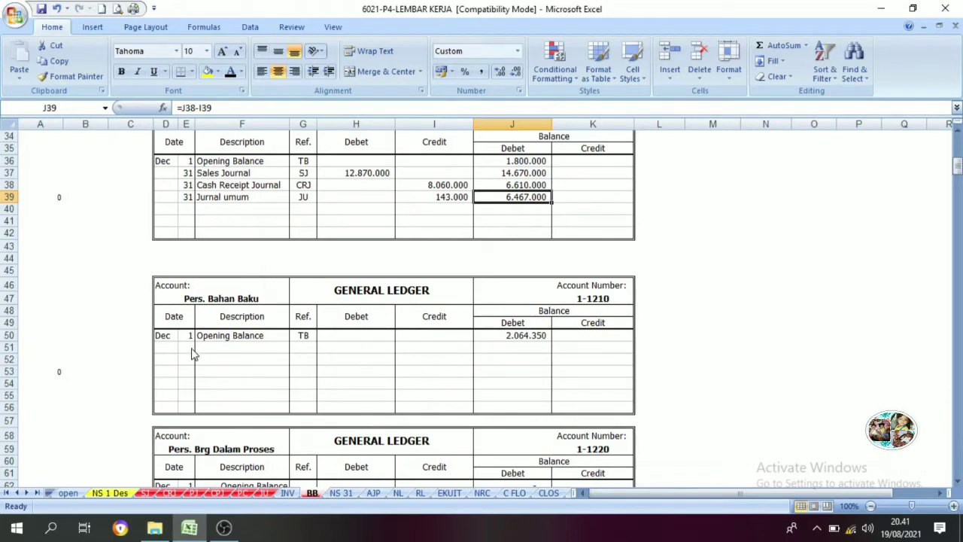
click(145, 492)
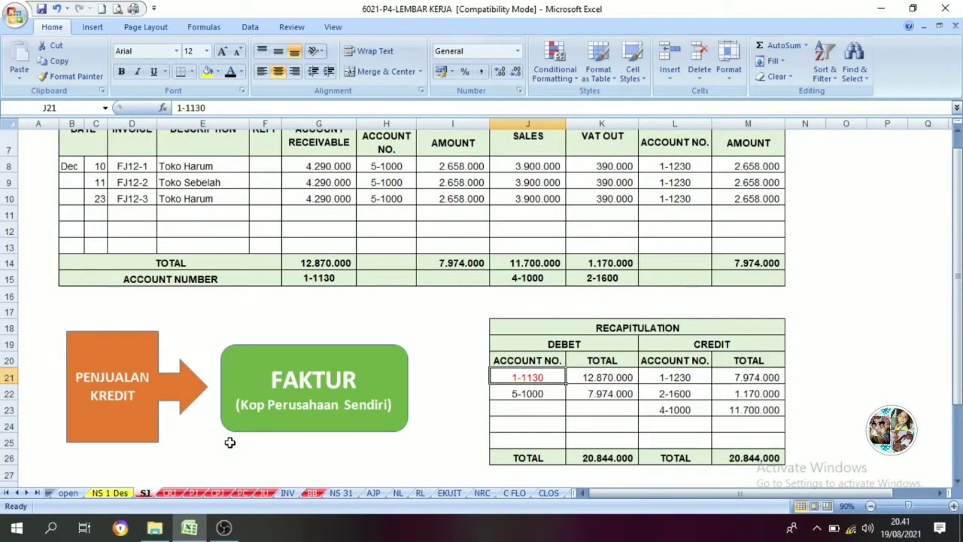
click(311, 493)
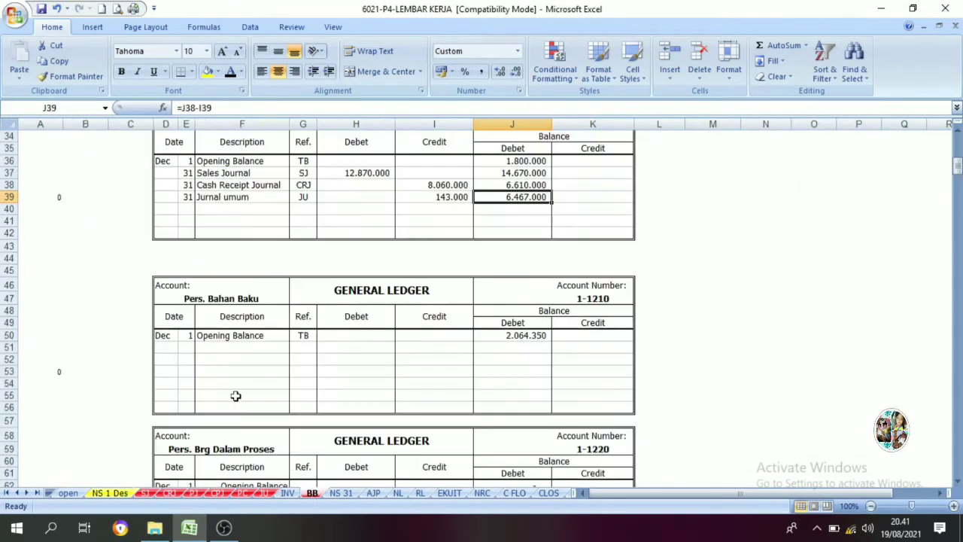
click(237, 300)
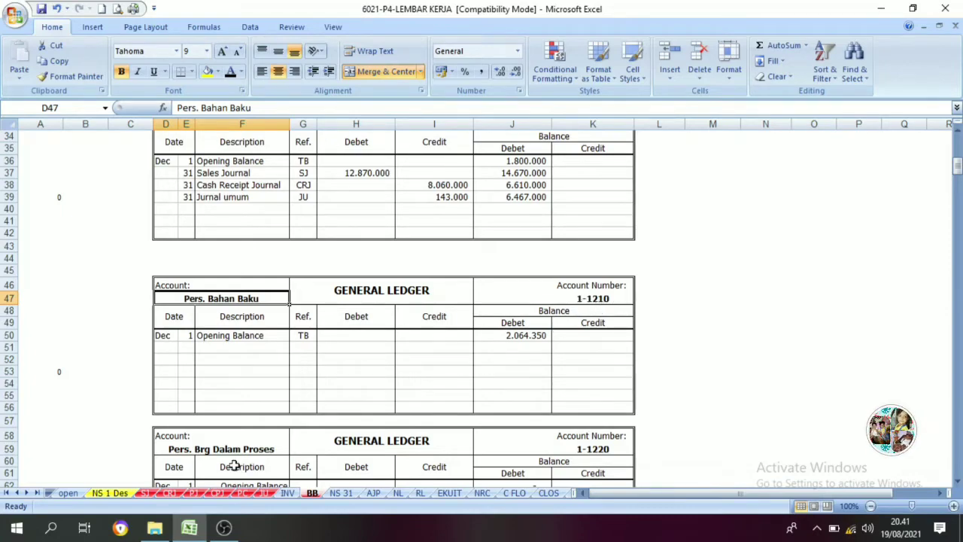
click(144, 493)
scroll(383, 329, up, 2)
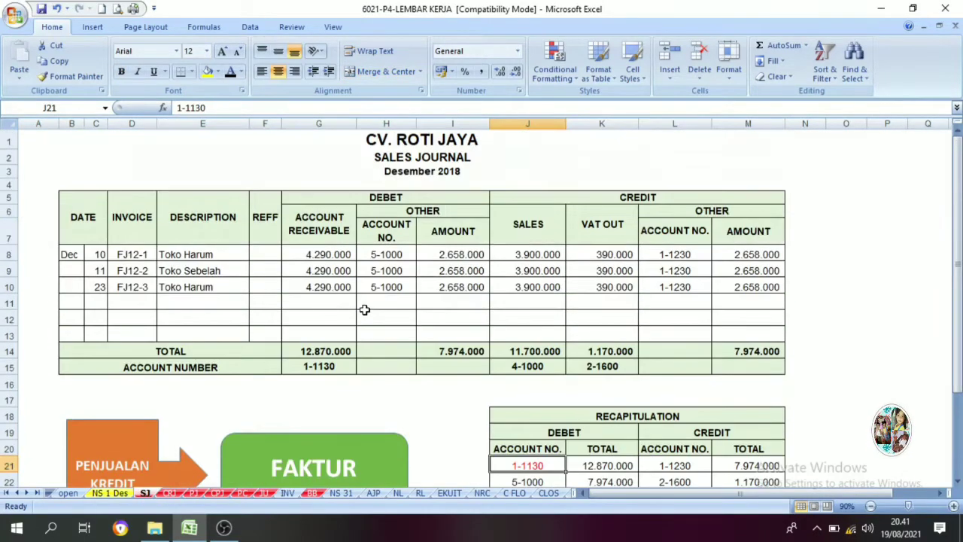
scroll(365, 311, down, 4)
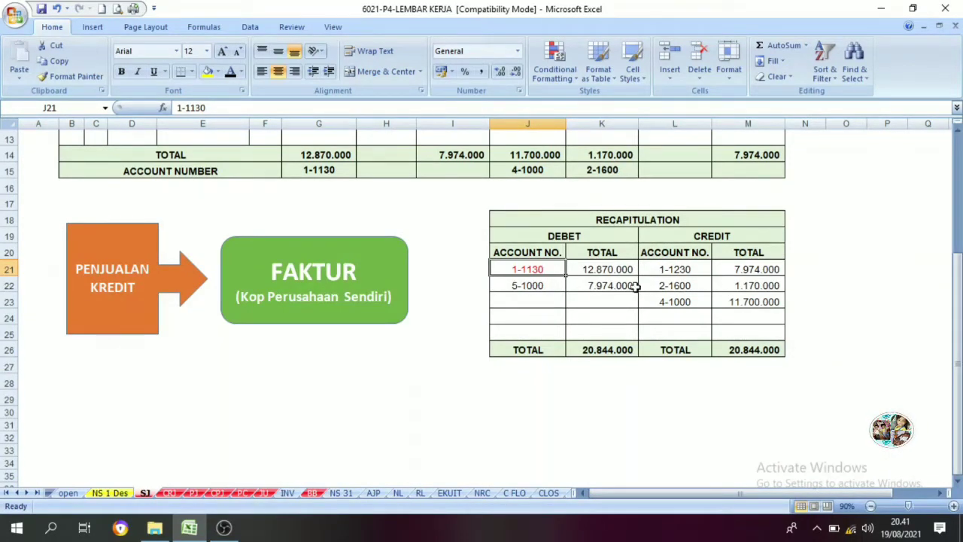
click(169, 493)
scroll(280, 391, up, 4)
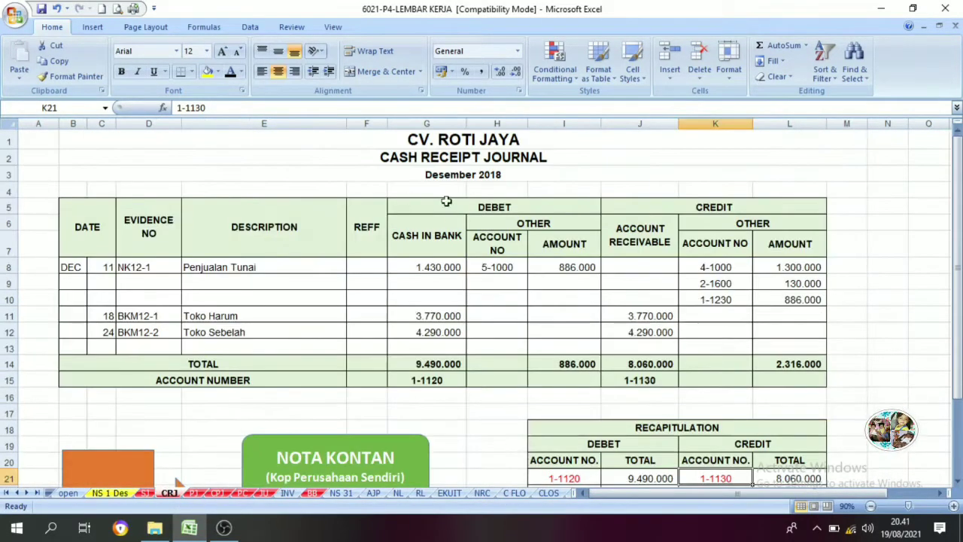
scroll(474, 233, down, 4)
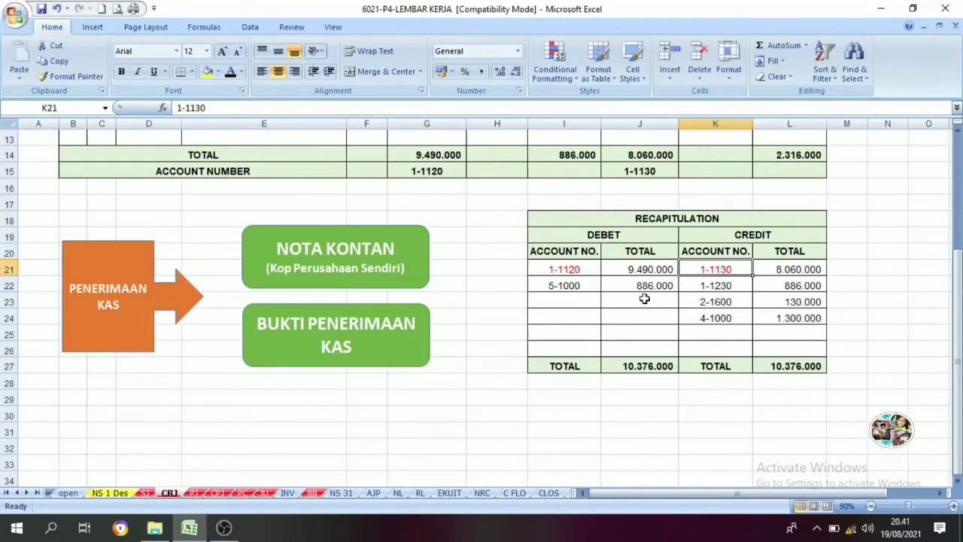
click(312, 493)
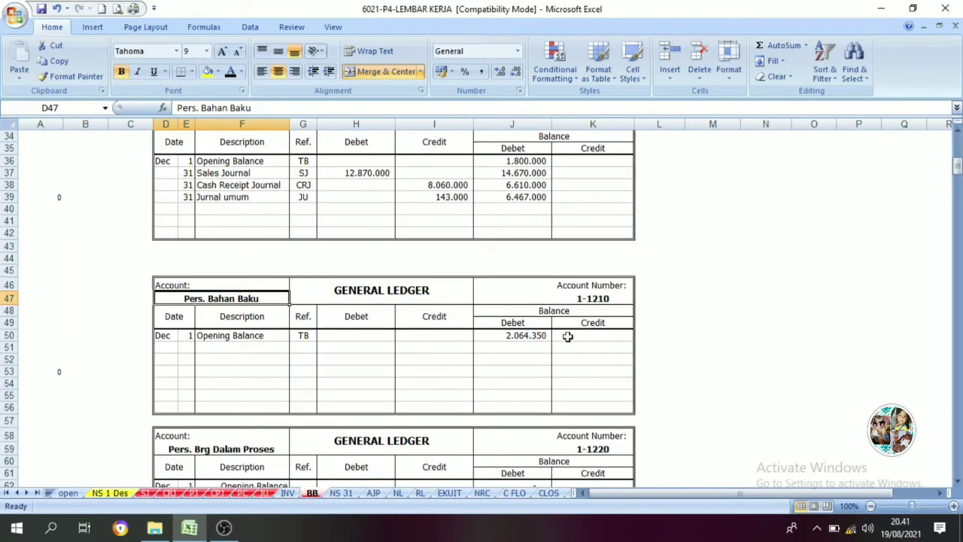
click(197, 493)
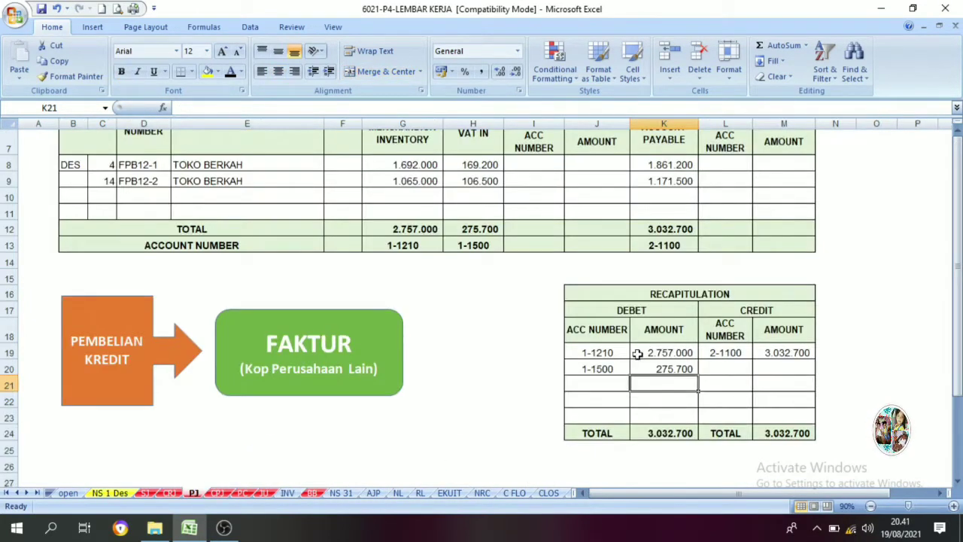
click(170, 493)
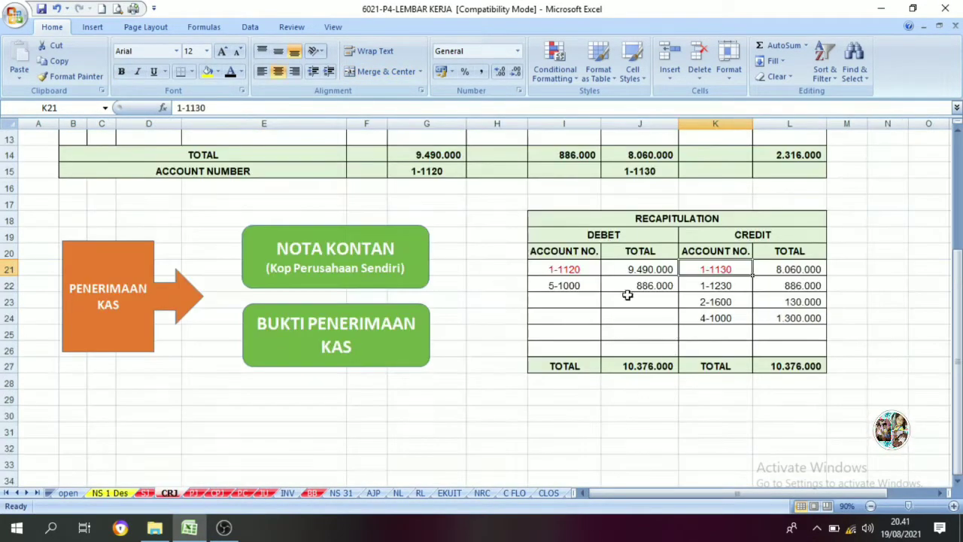
- Mark the debit account number 1-1210 in J19 of the PJ recapitulation red
click(195, 493)
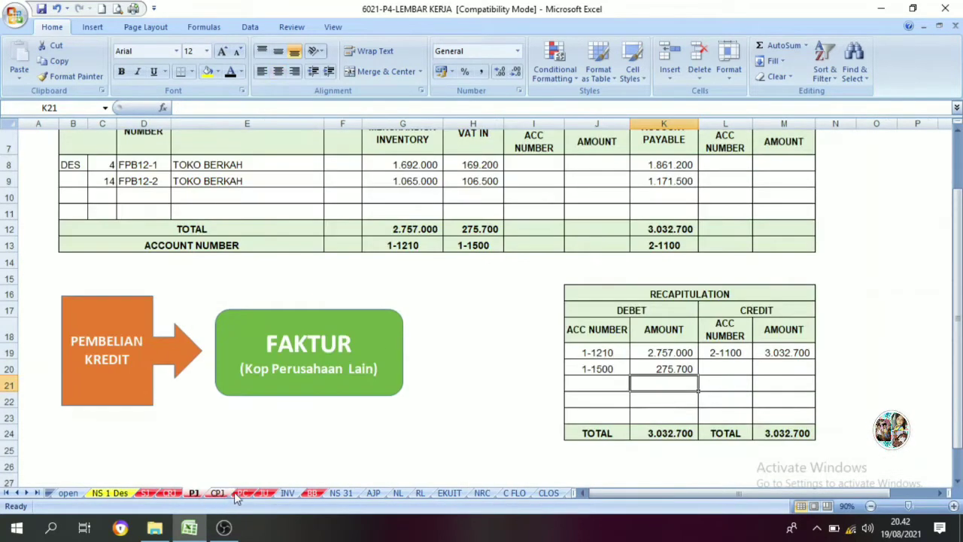
click(598, 351)
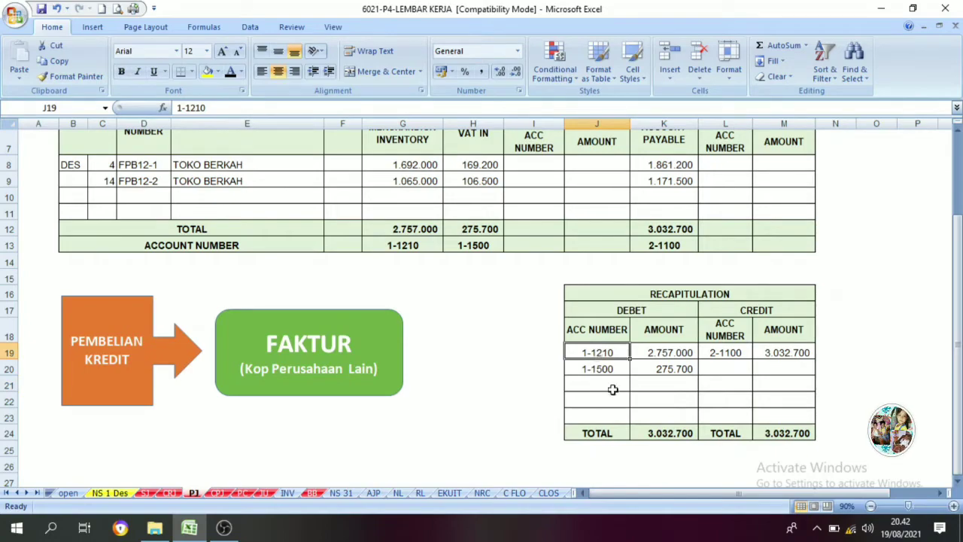
scroll(587, 366, up, 2)
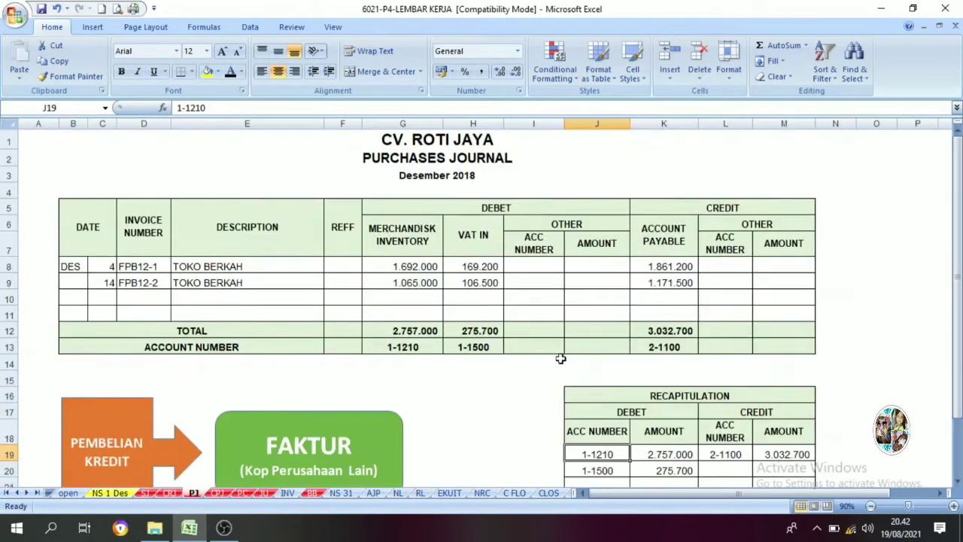
click(241, 72)
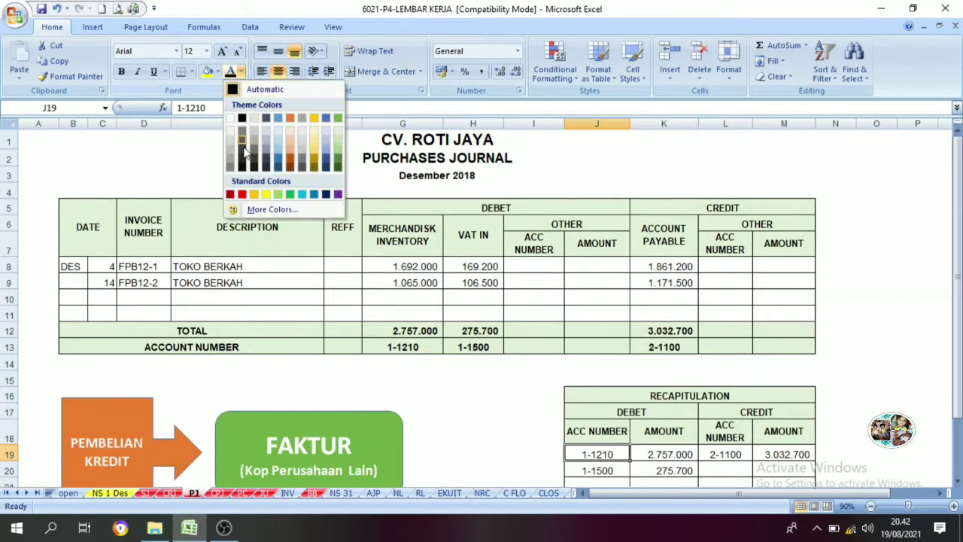
click(246, 191)
scroll(594, 394, down, 1)
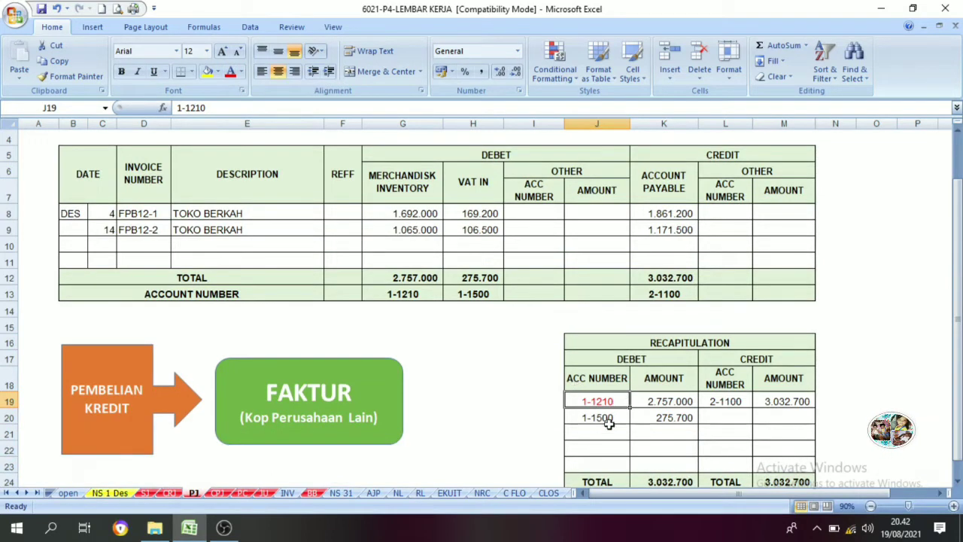
- On the BB sheet, make the hidden date 31 in E51 of the Pers. Bahan Baku ledger black
click(311, 492)
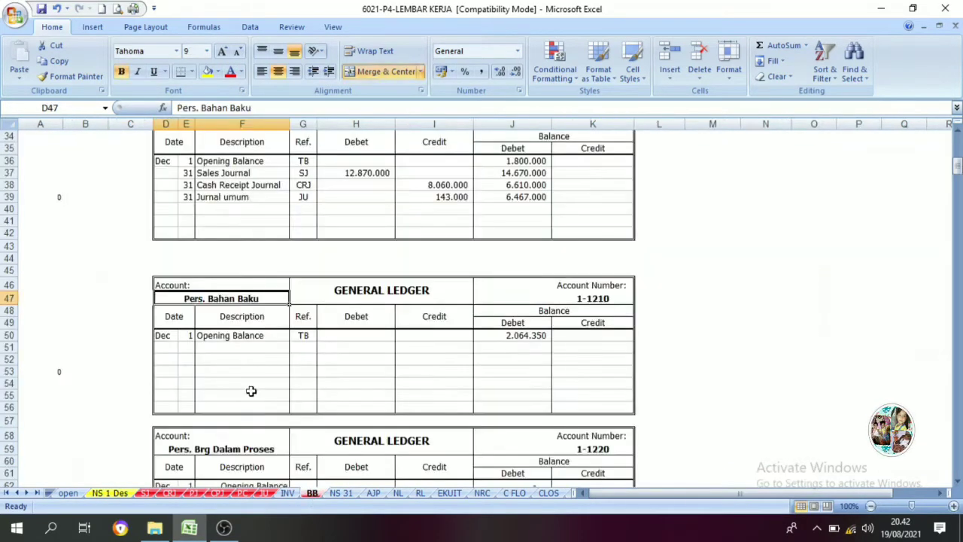
click(189, 347)
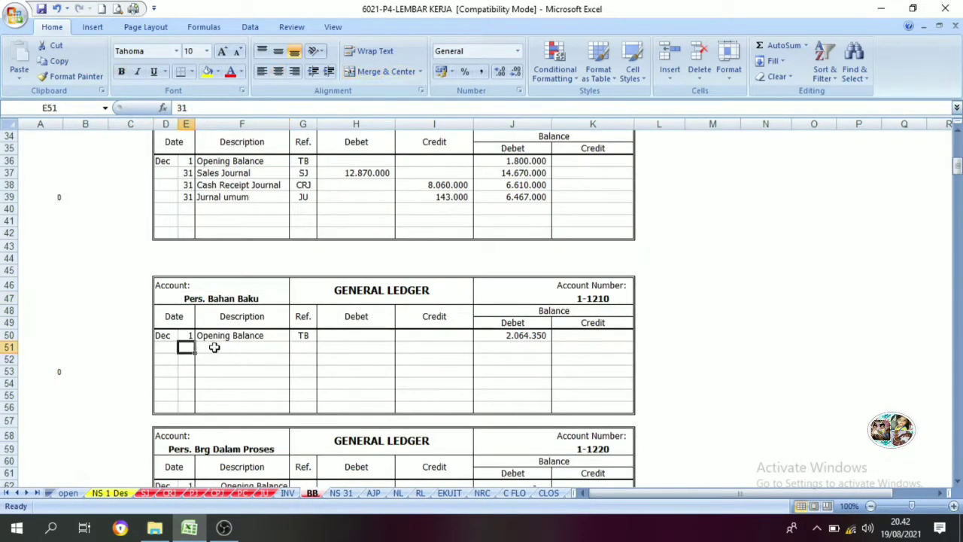
click(241, 73)
click(242, 117)
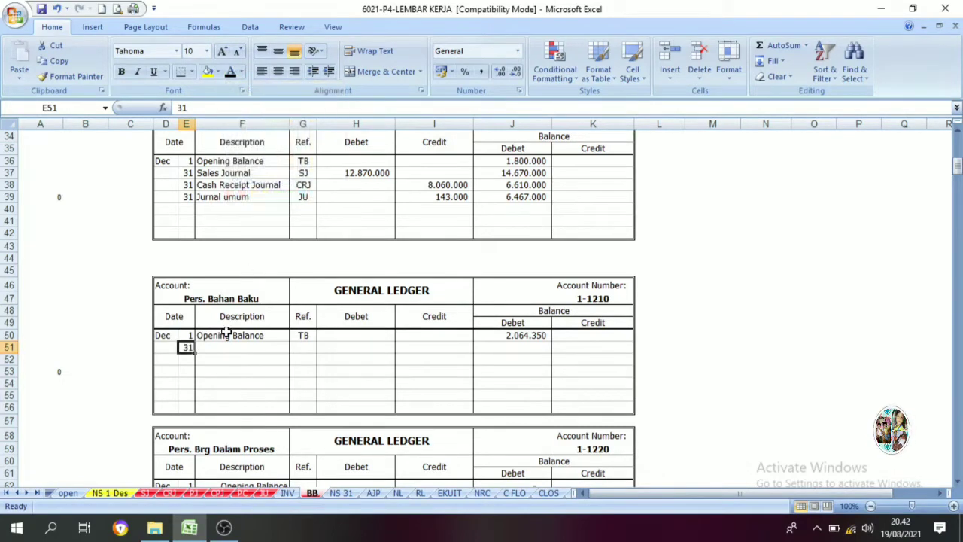
- Make the description Purchases Journal and the reference PJ in row 51 of the Pers. Bahan Baku ledger black
click(224, 345)
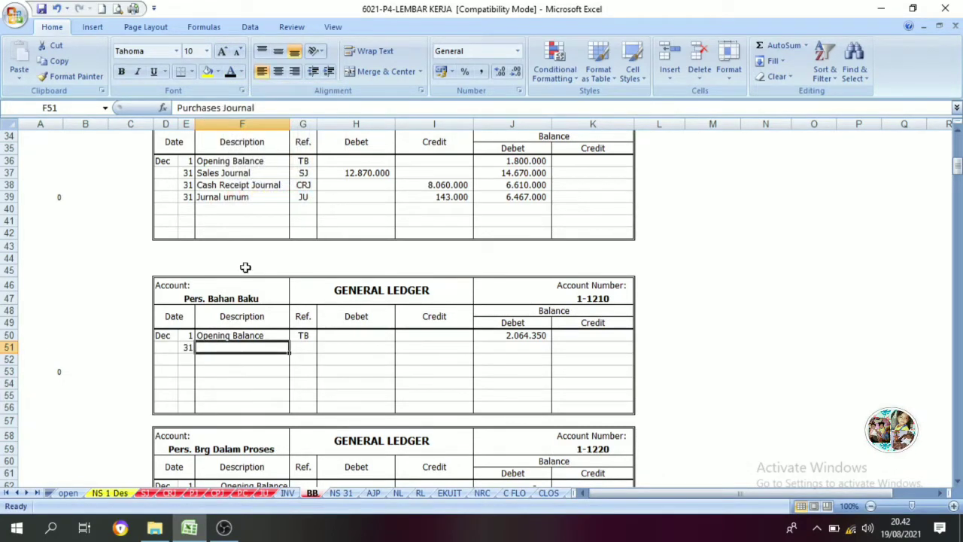
click(230, 71)
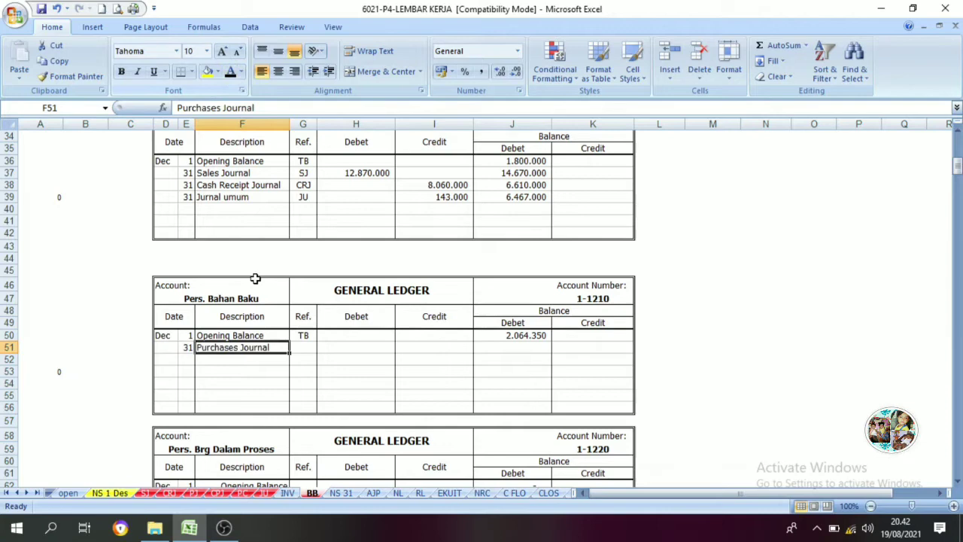
click(304, 348)
click(230, 74)
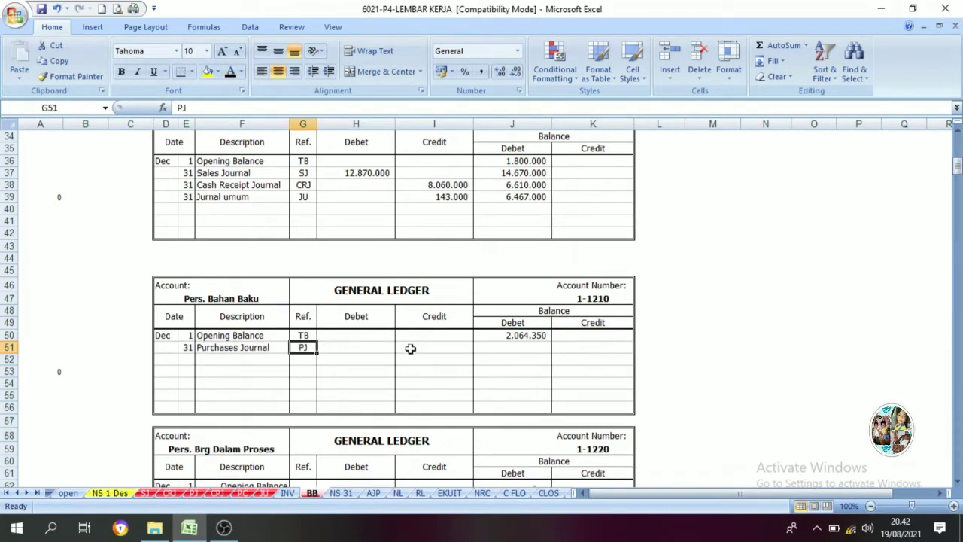
- Check the 1-1210 debit in the PJ recapitulation and make the linked ledger amount =PJ!K19 in H51 black
click(194, 493)
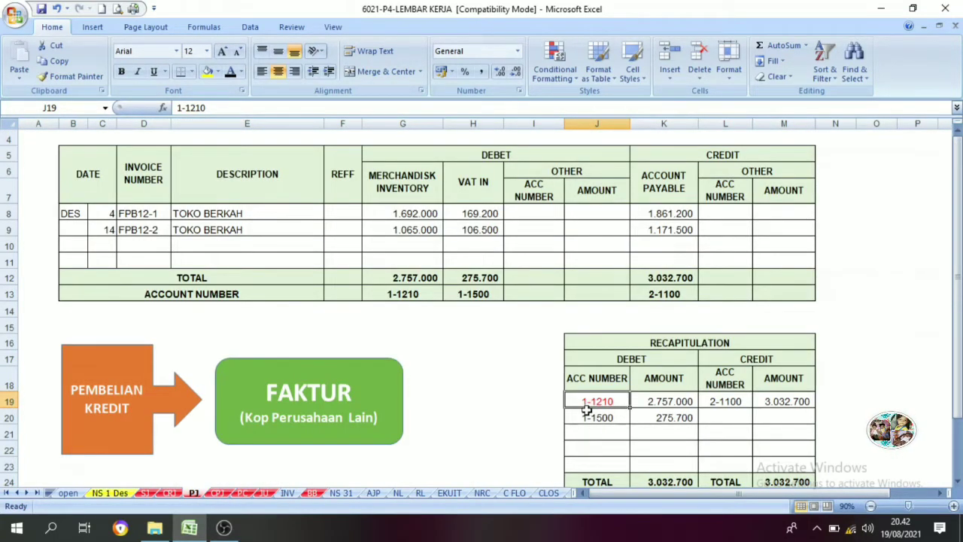
click(670, 403)
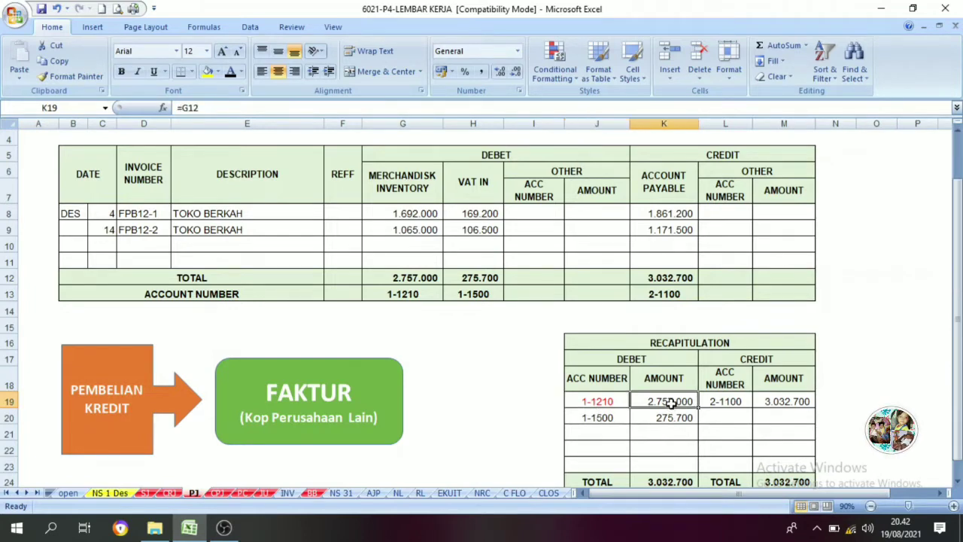
click(596, 401)
click(312, 493)
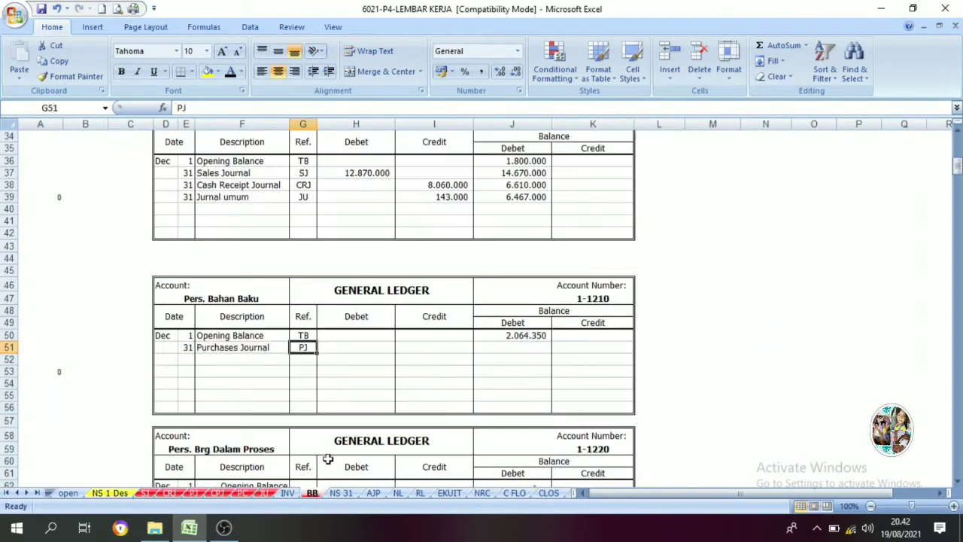
click(375, 351)
click(231, 73)
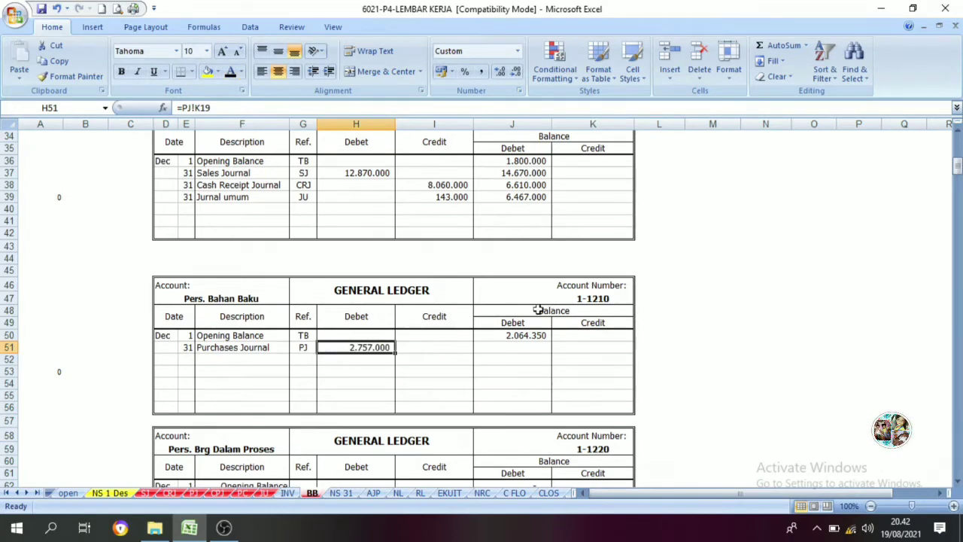
- Make the Pers. Bahan Baku debit balance formula =J50+H51 in J51 black
drag(537, 310, 537, 338)
click(538, 359)
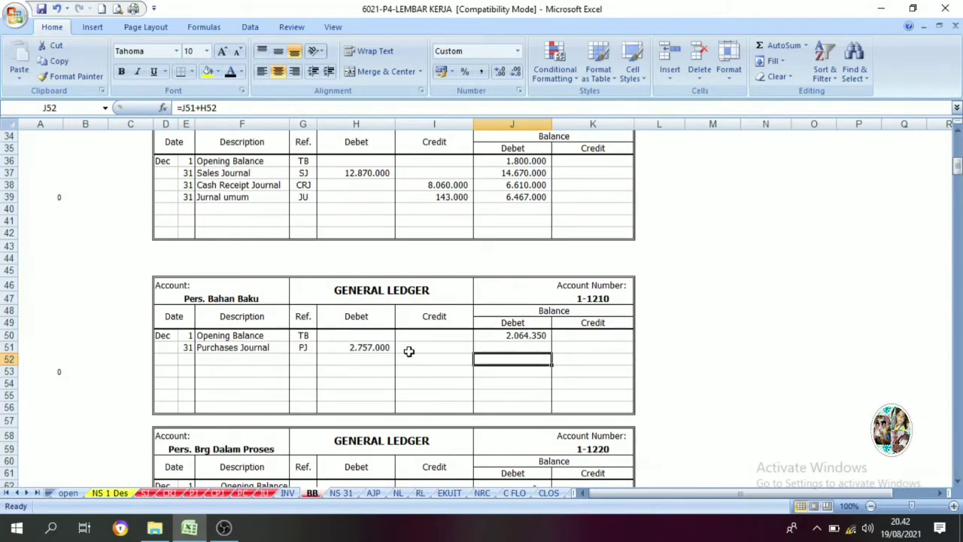
click(499, 347)
click(499, 335)
click(361, 322)
click(502, 348)
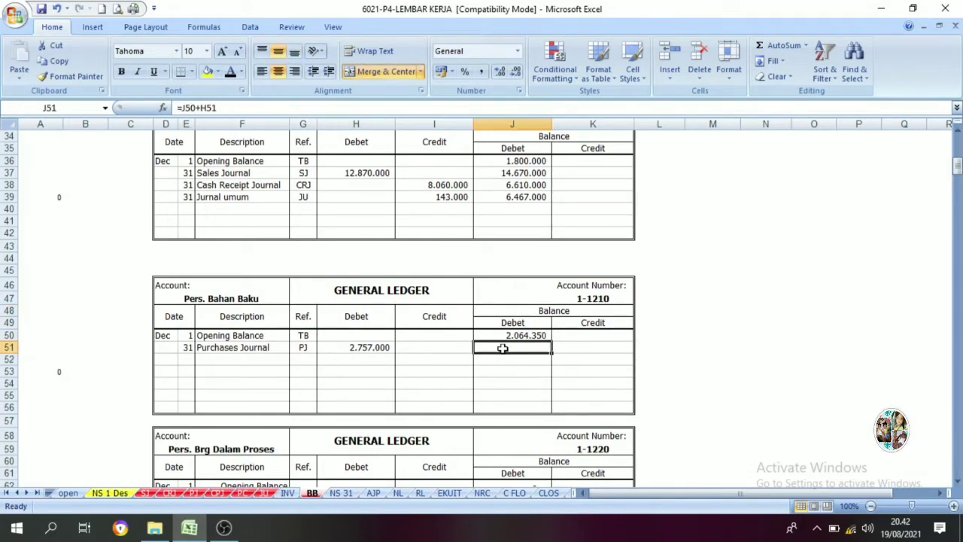
click(230, 72)
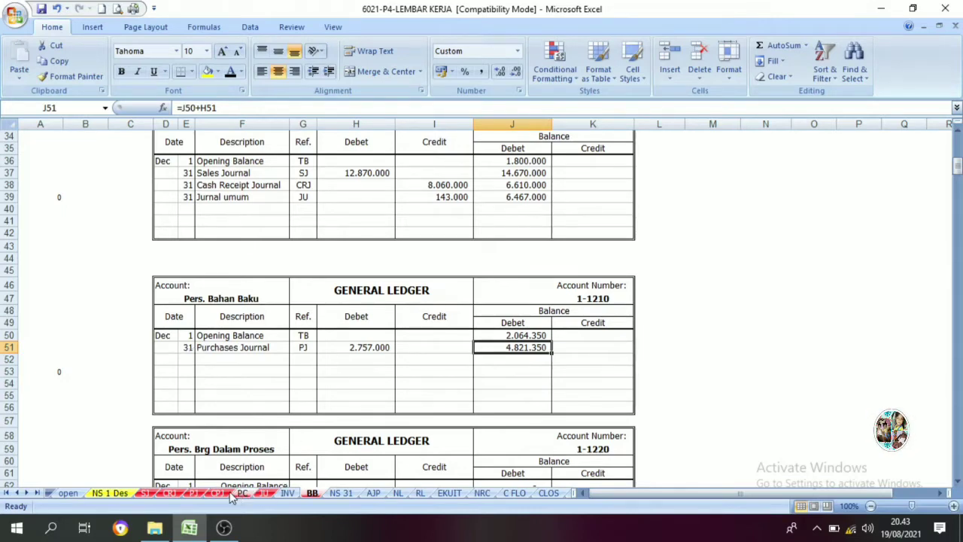
- In the recapitulation on the CPJ sheet, mark the debit account number 1-1210 in I23 red
click(197, 493)
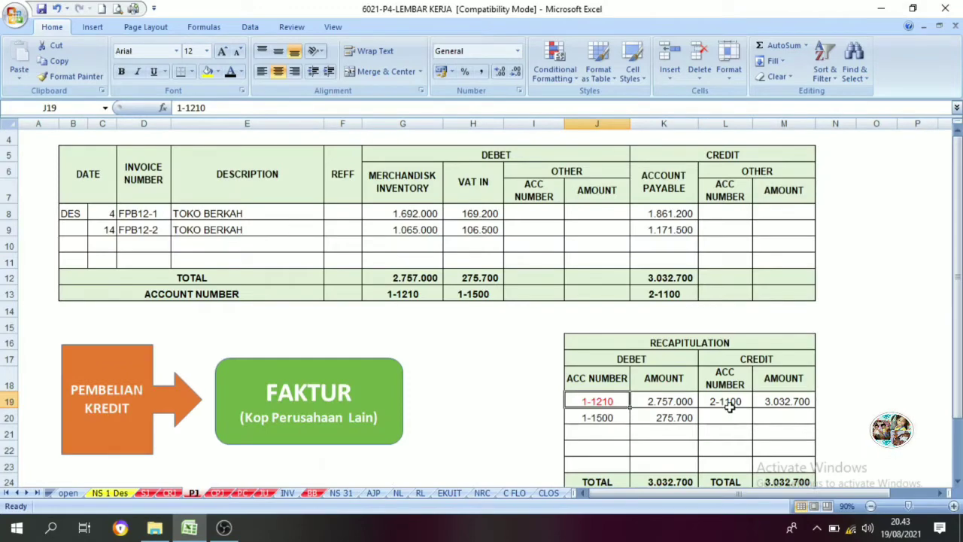
click(216, 495)
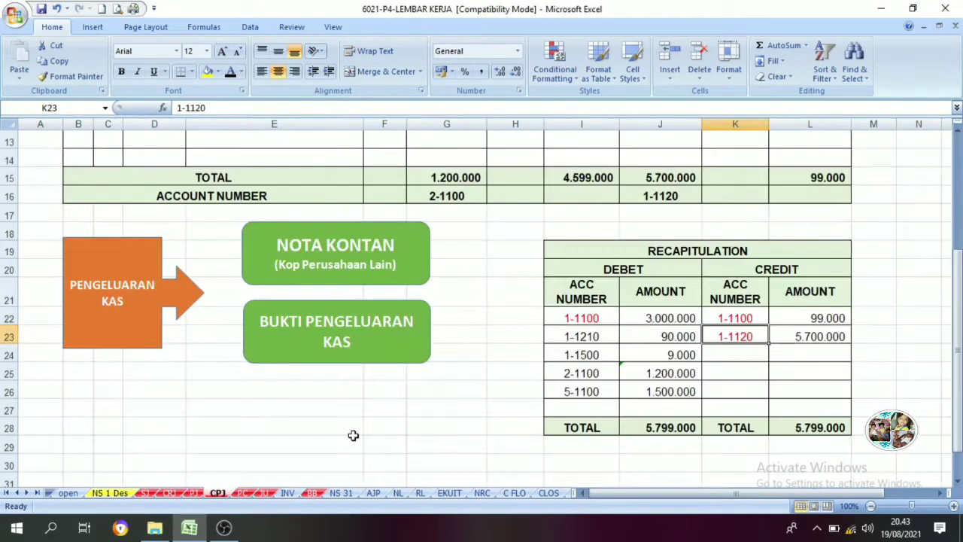
scroll(504, 391, up, 4)
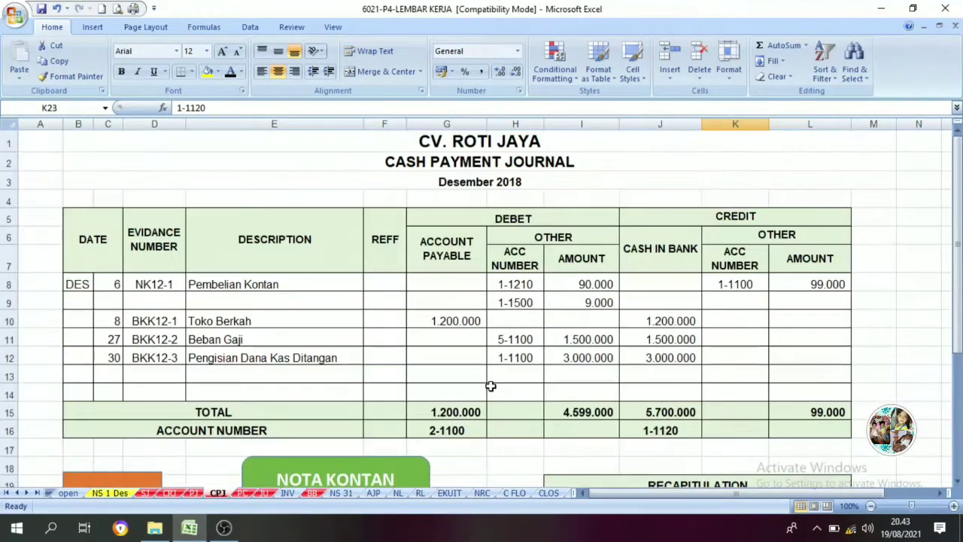
scroll(492, 385, down, 5)
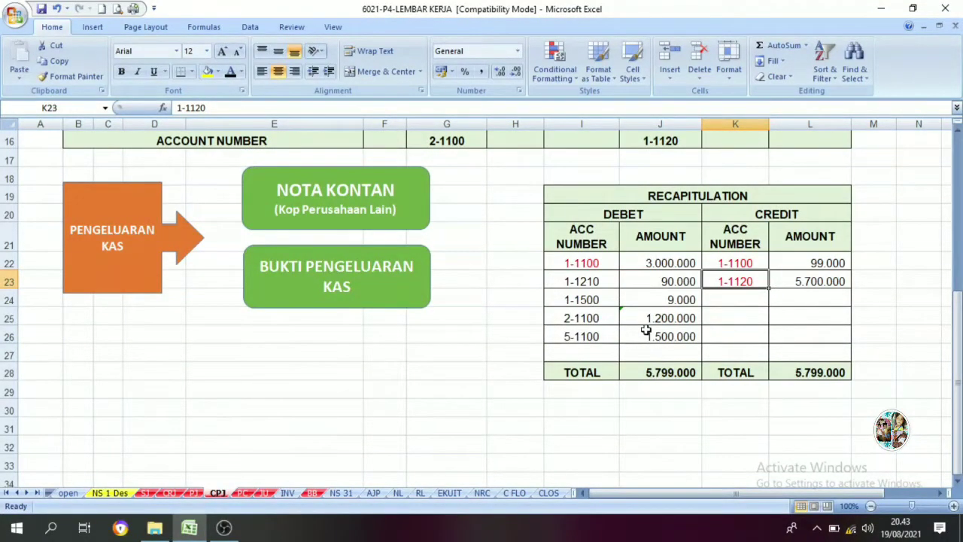
click(588, 283)
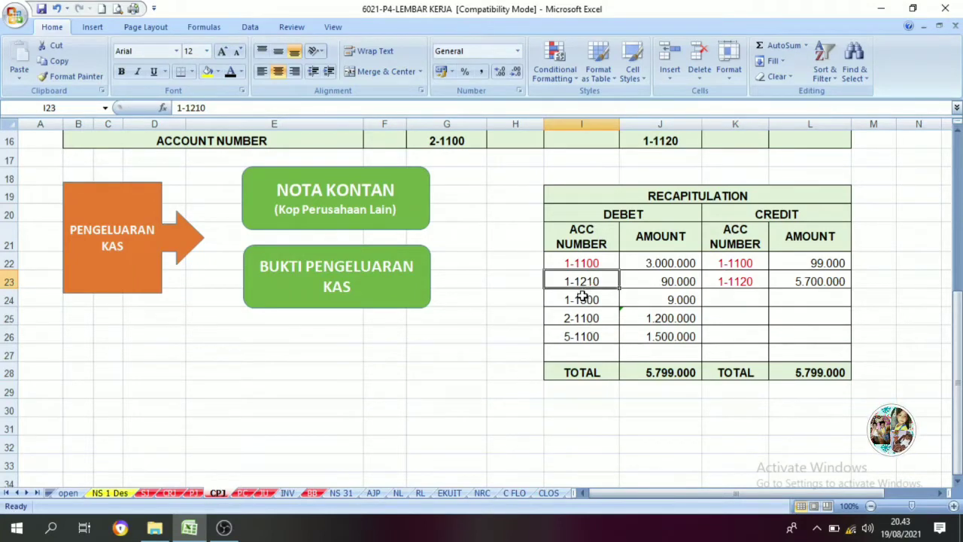
scroll(583, 297, up, 2)
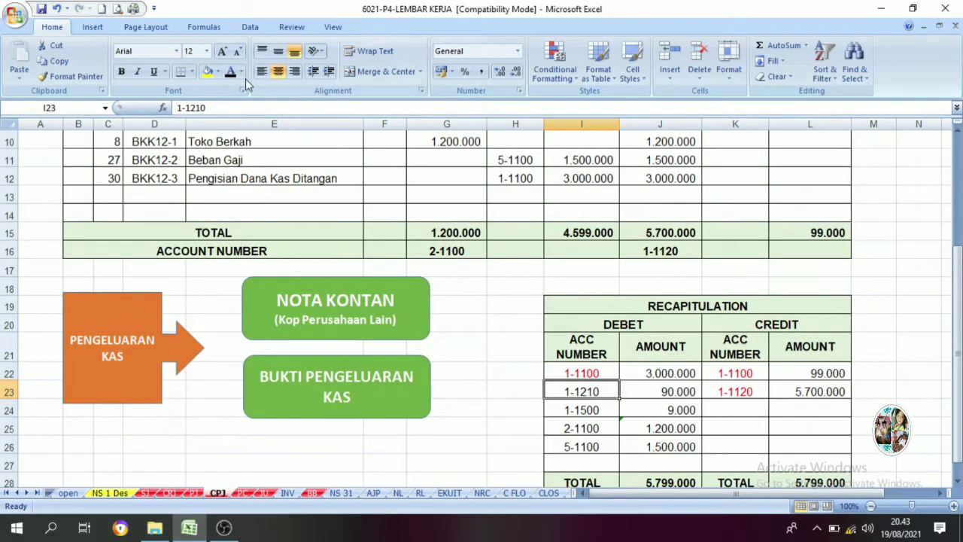
click(241, 72)
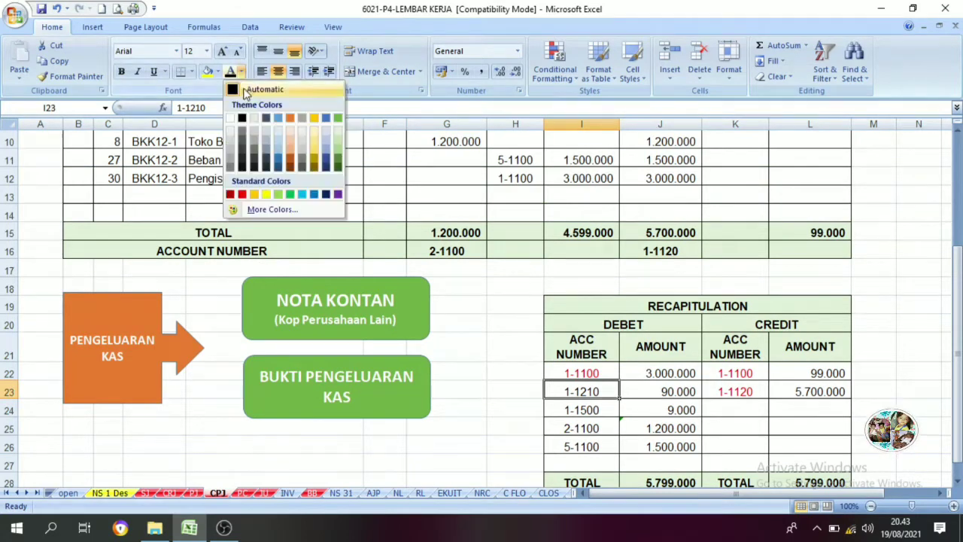
click(241, 195)
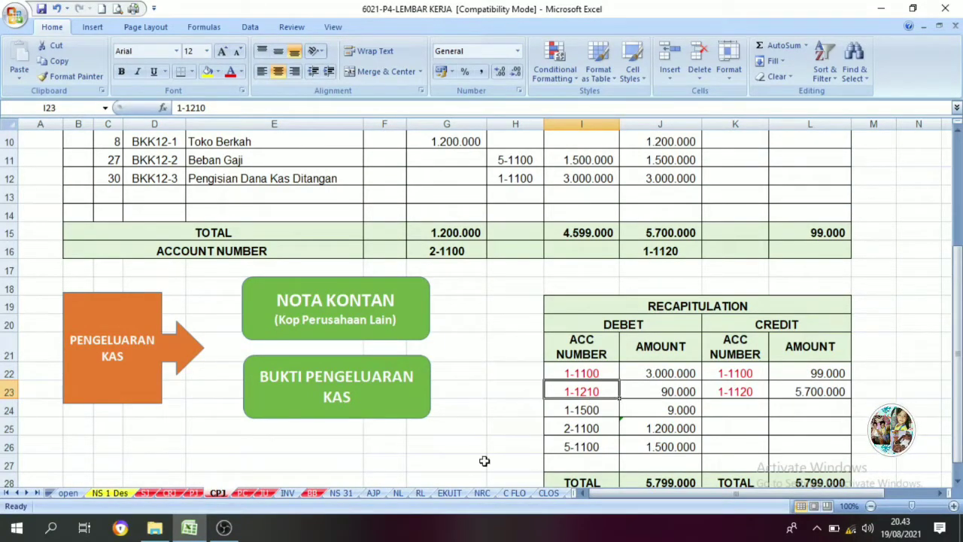
- On the BB sheet, make the hidden date 31, description Cash Payment Journal and reference CPJ in row 52 of the Pers. Bahan Baku ledger black
click(313, 493)
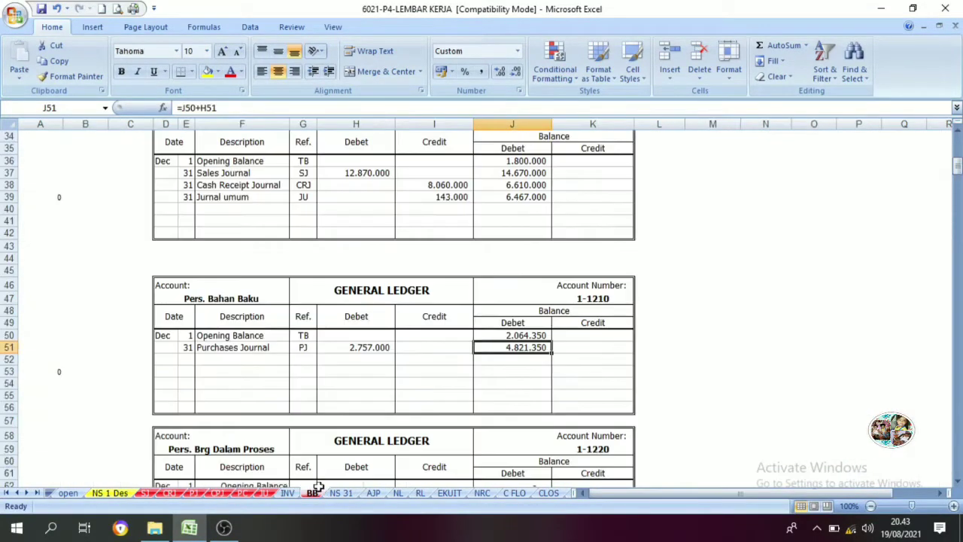
click(189, 362)
click(240, 73)
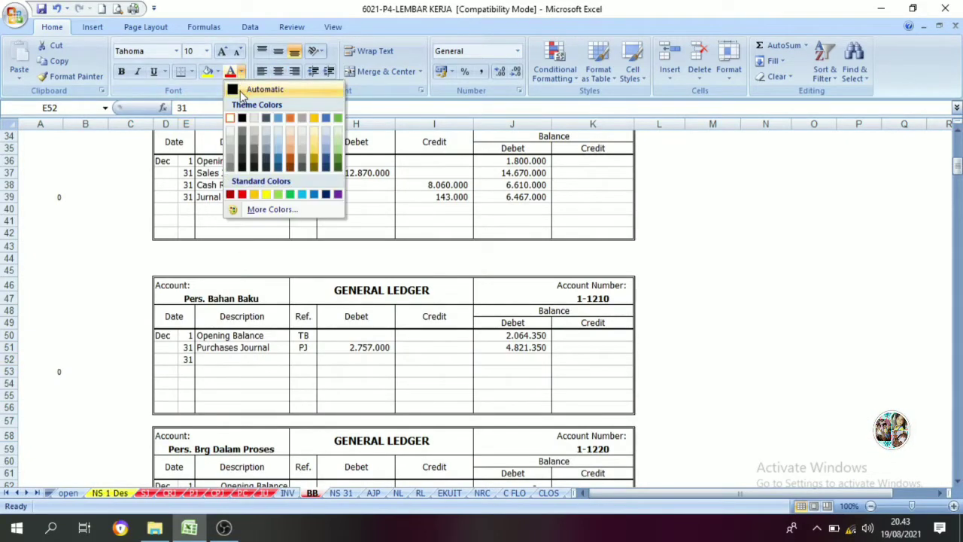
click(245, 89)
click(230, 360)
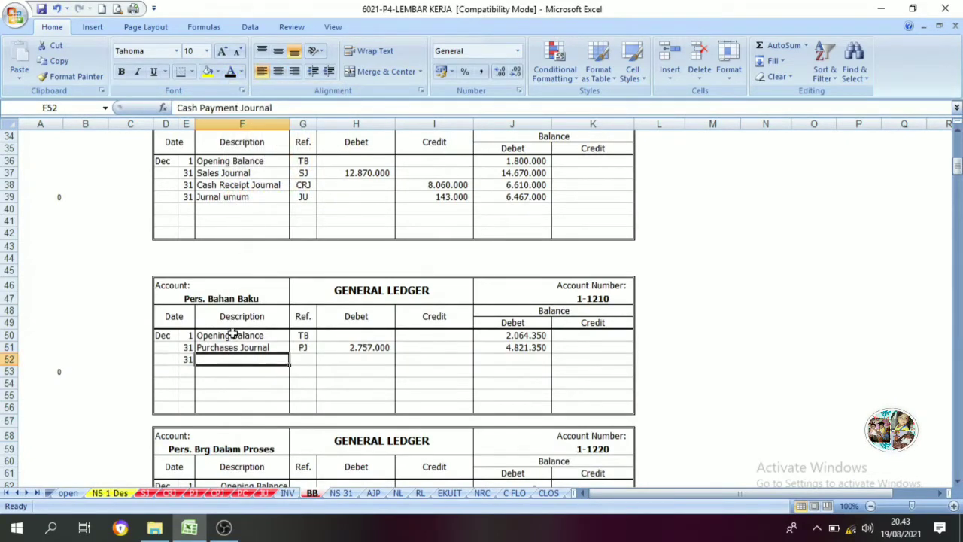
click(230, 71)
click(303, 359)
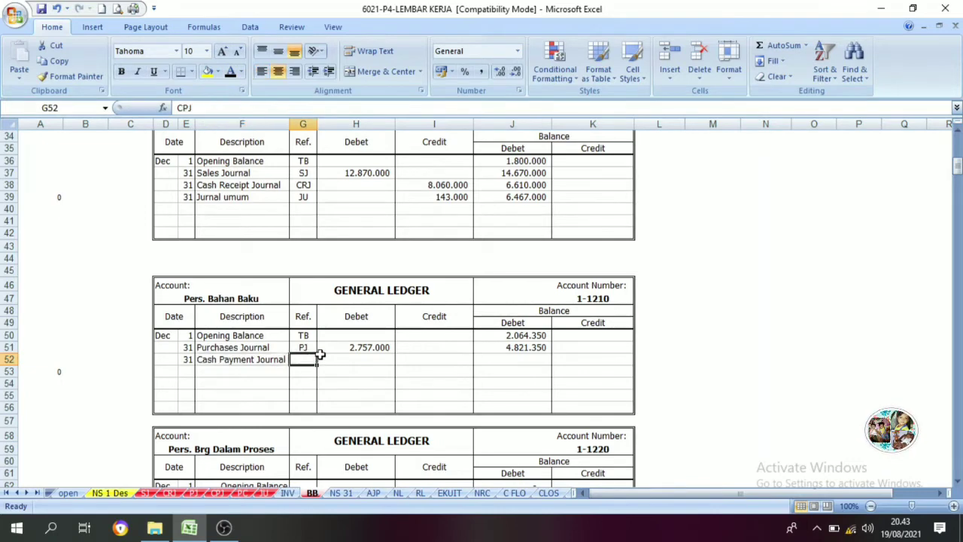
click(230, 72)
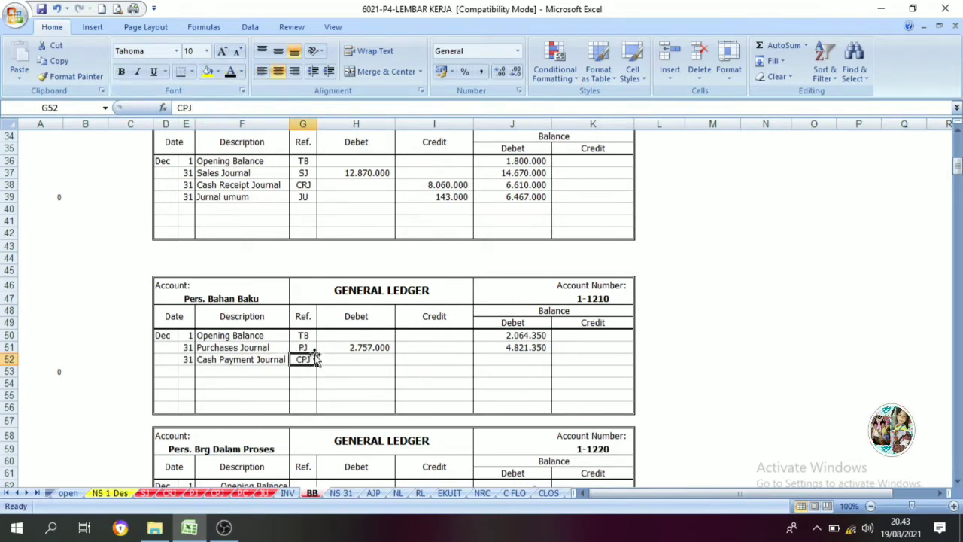
- Check the 1-1210 debit amount in the CPJ recapitulation and make the linked ledger amount =CPJ!J23 in H52 black
click(216, 493)
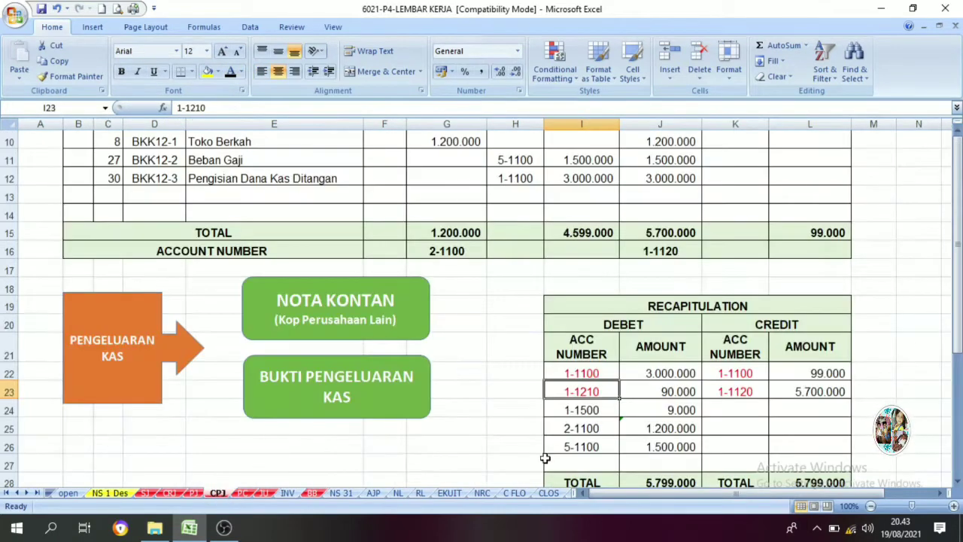
click(661, 392)
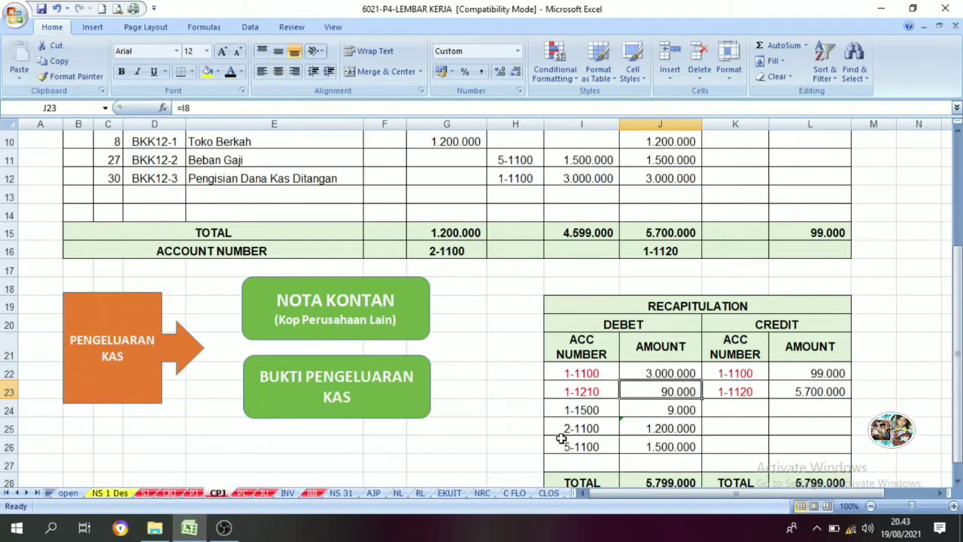
click(311, 493)
key(Right)
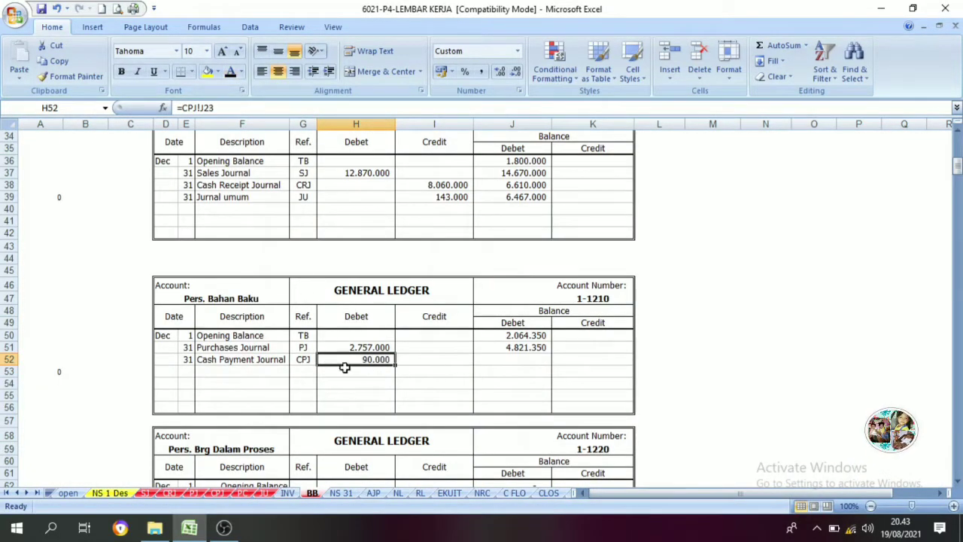
- Make the Pers. Bahan Baku debit balance formula =J51+H52 in J52 black
click(518, 348)
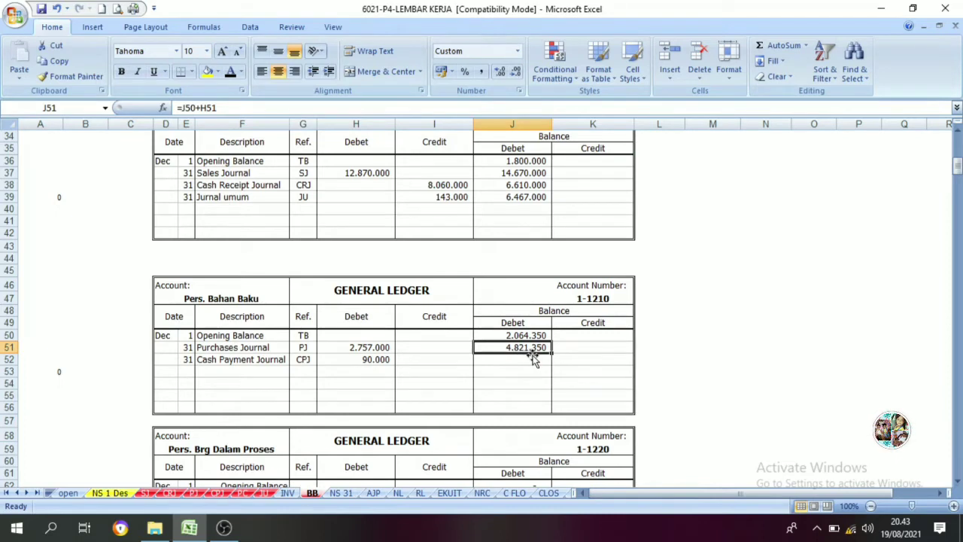
click(352, 363)
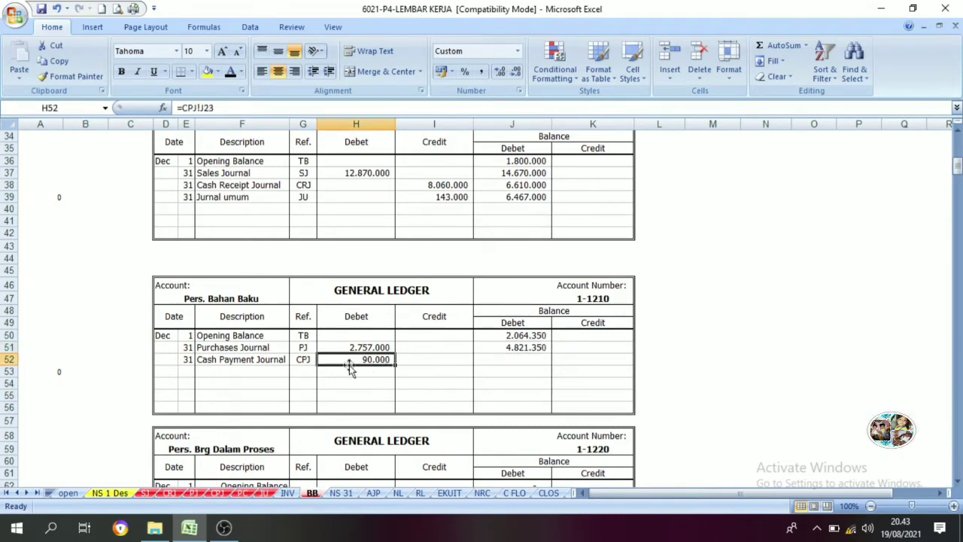
click(256, 367)
click(350, 365)
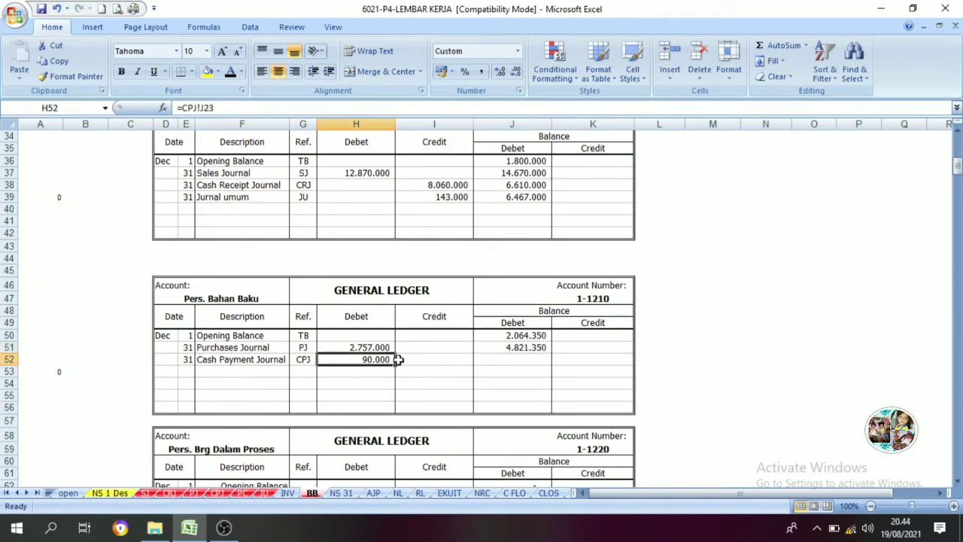
click(521, 325)
click(376, 359)
click(501, 359)
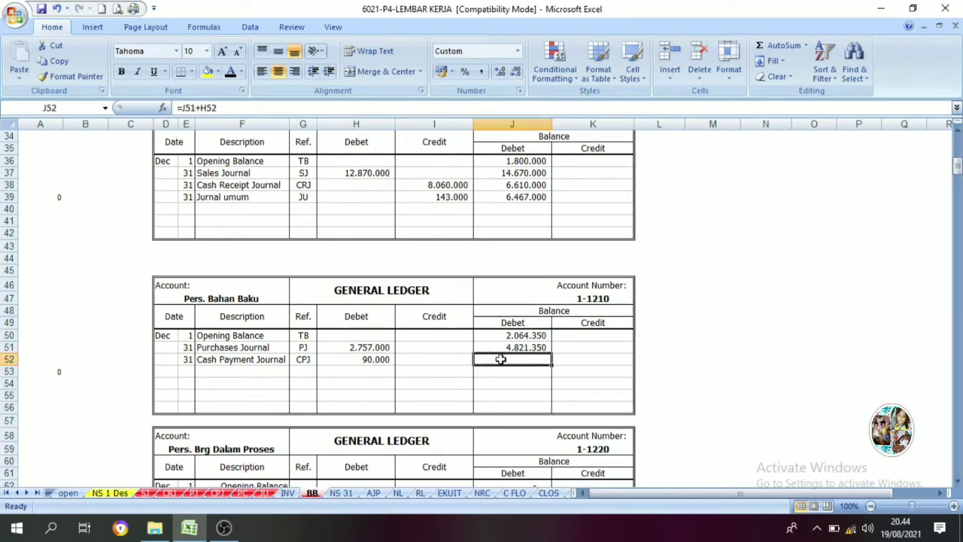
click(230, 72)
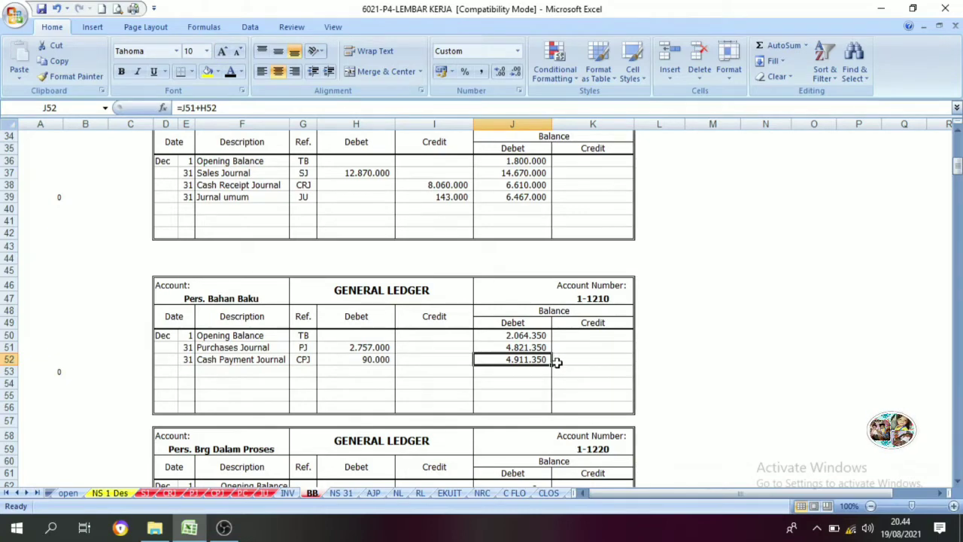
- Check the PC recapitulation for account 1-1210, and mark the credit account number 1-1210 in M12 of the JU recapitulation red
click(216, 493)
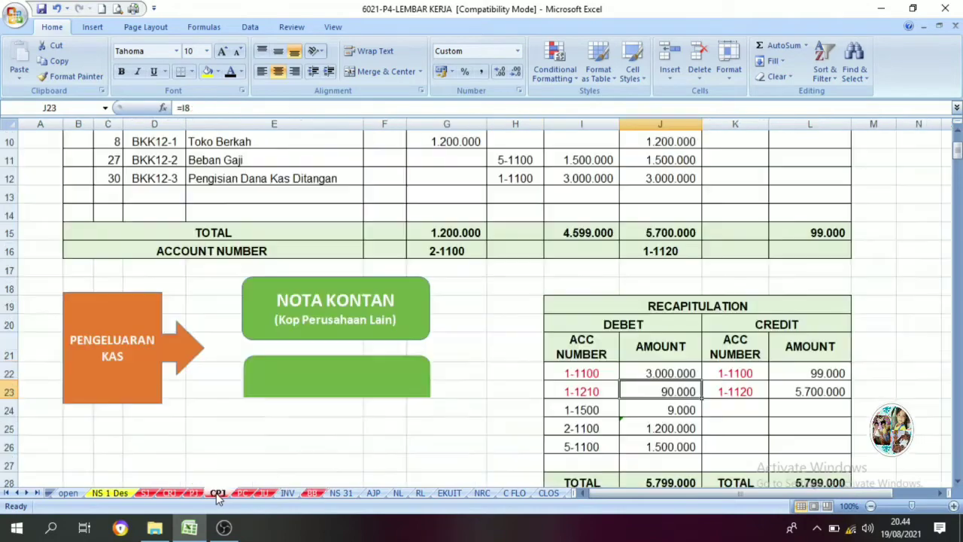
click(239, 493)
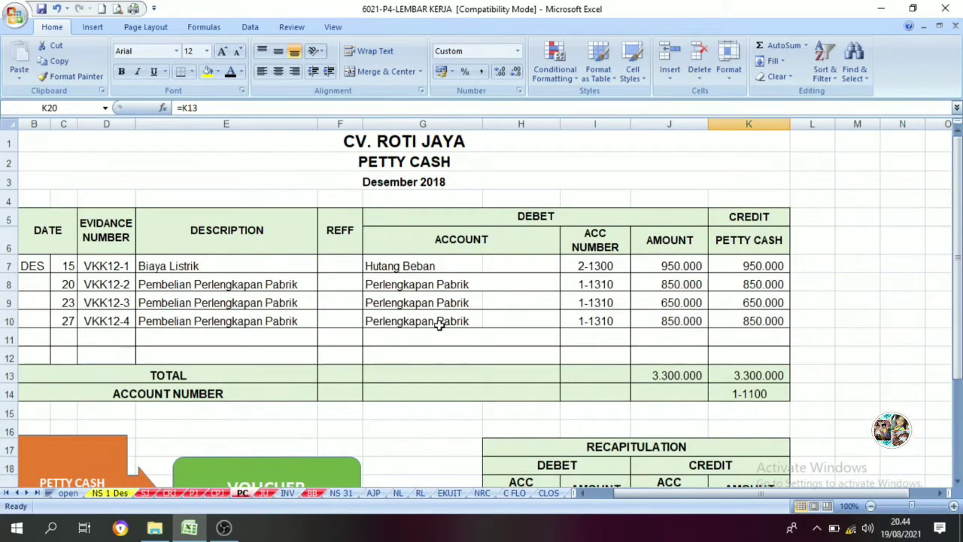
scroll(633, 411, down, 3)
click(633, 283)
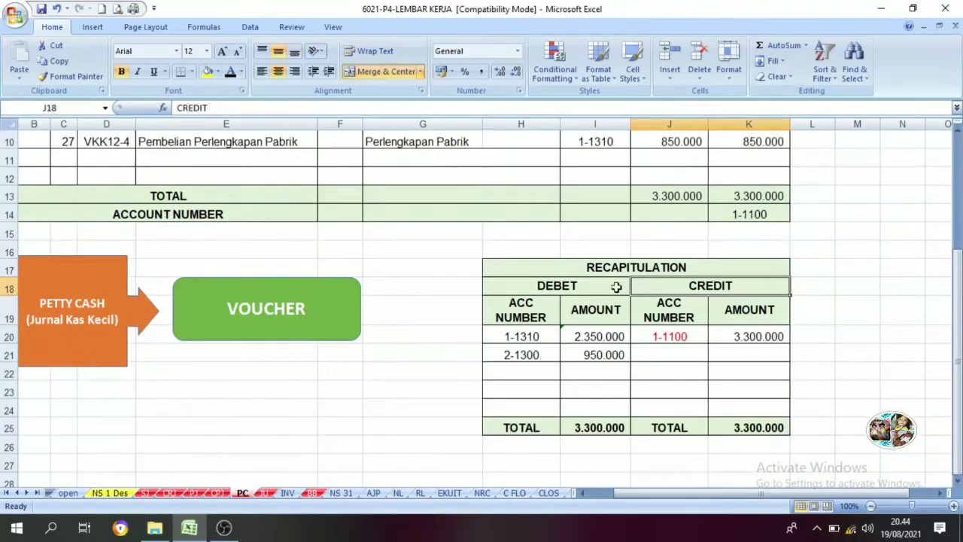
click(264, 493)
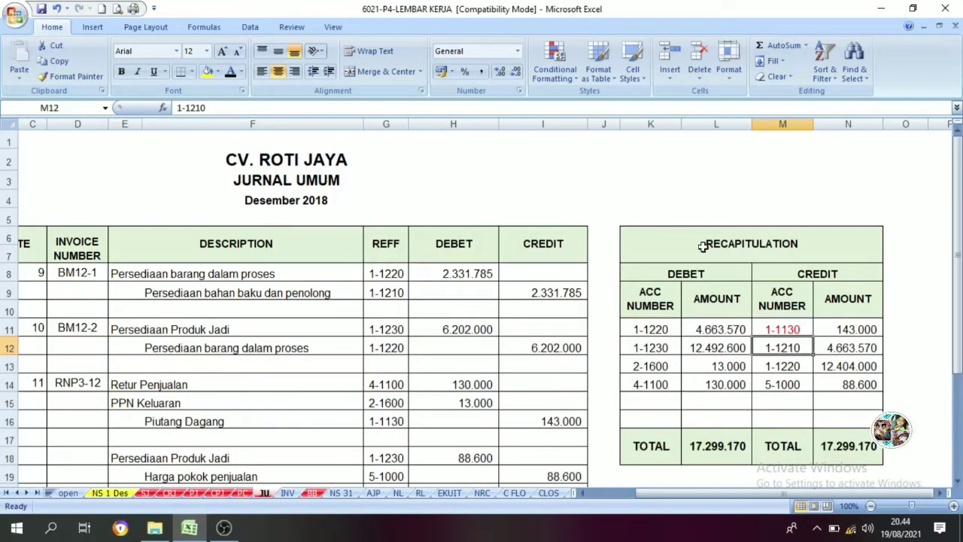
click(707, 243)
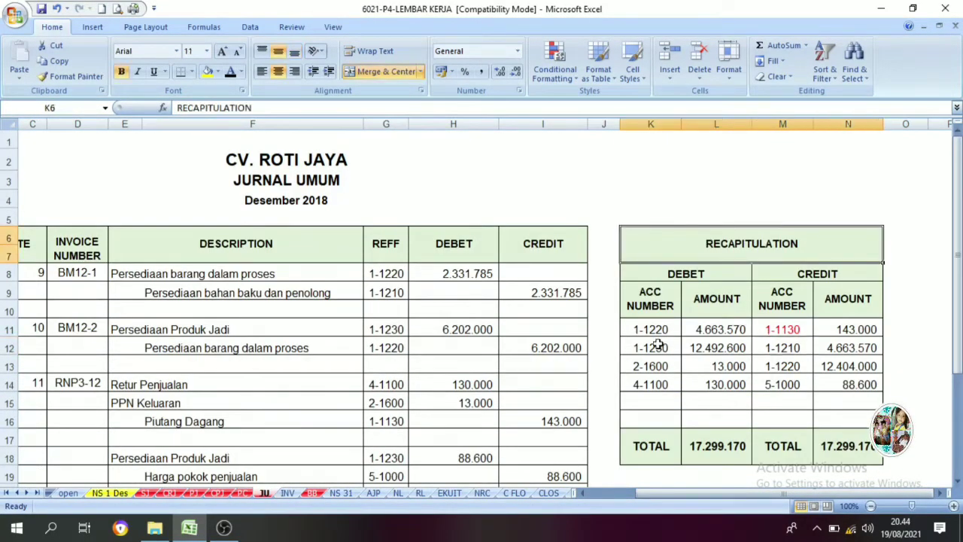
click(786, 349)
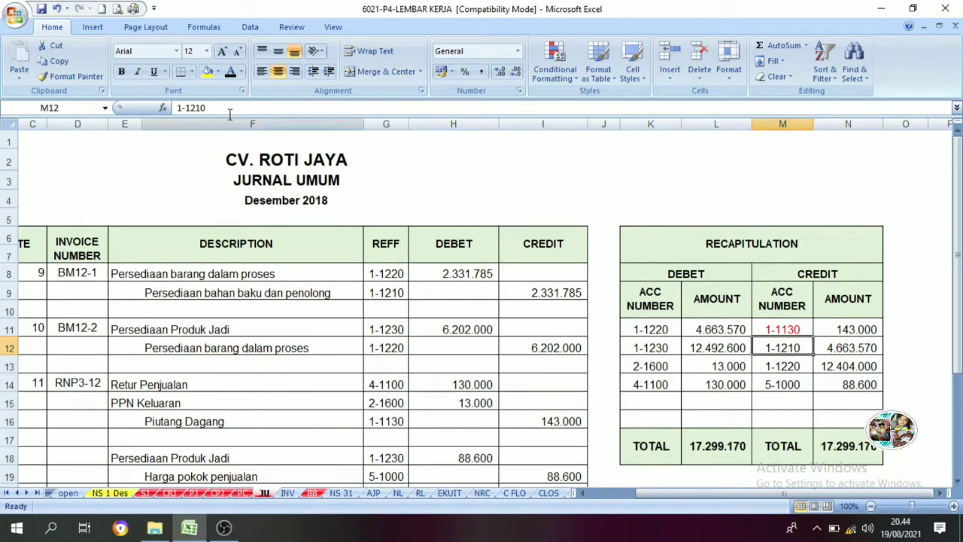
click(241, 72)
click(241, 194)
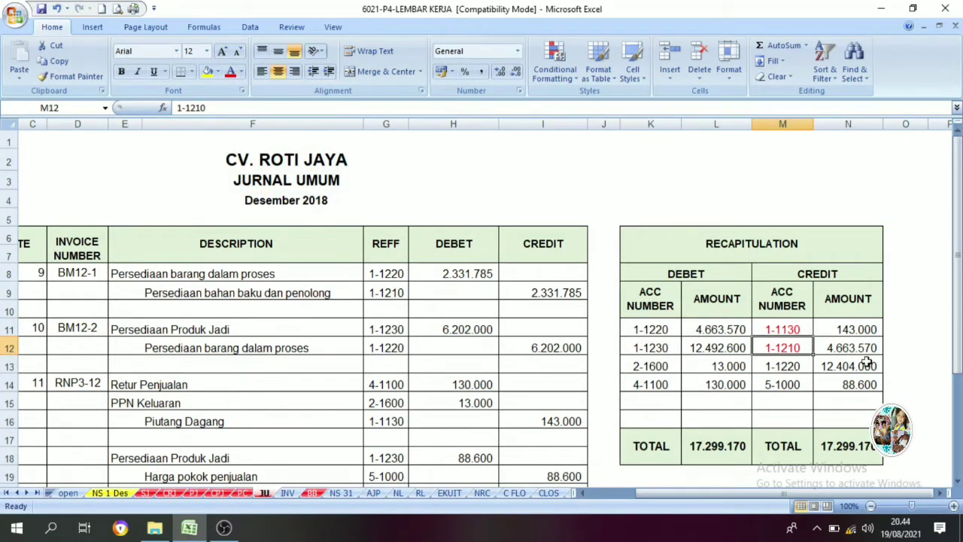
- On the BB sheet, make the hidden date 31, description General Journal and reference GJ in row 53 of the Pers. Bahan Baku ledger black
click(312, 493)
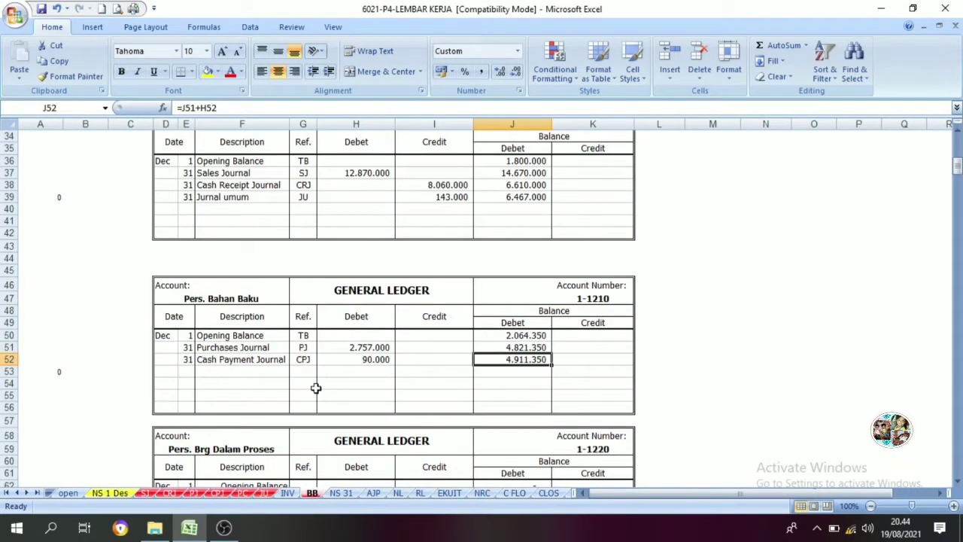
click(193, 373)
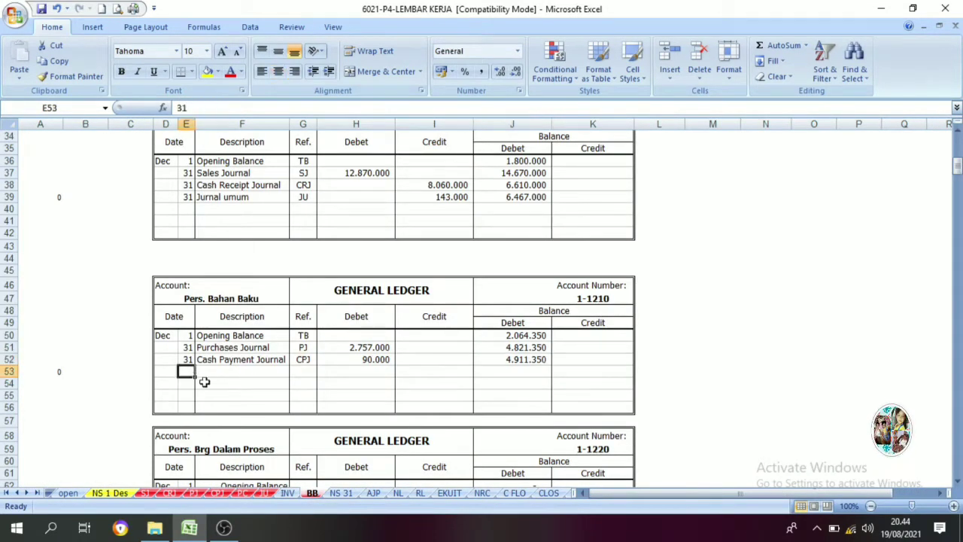
click(242, 72)
click(256, 86)
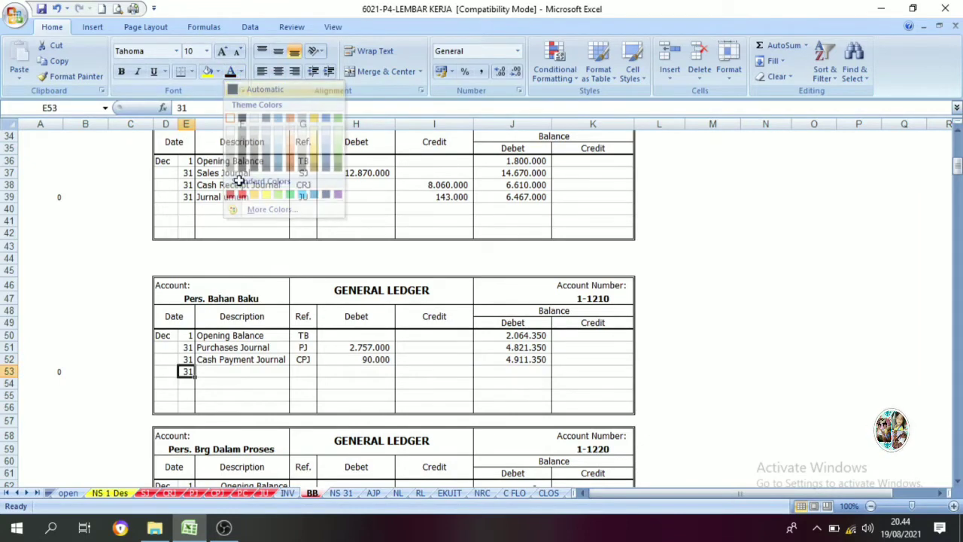
click(217, 372)
click(231, 72)
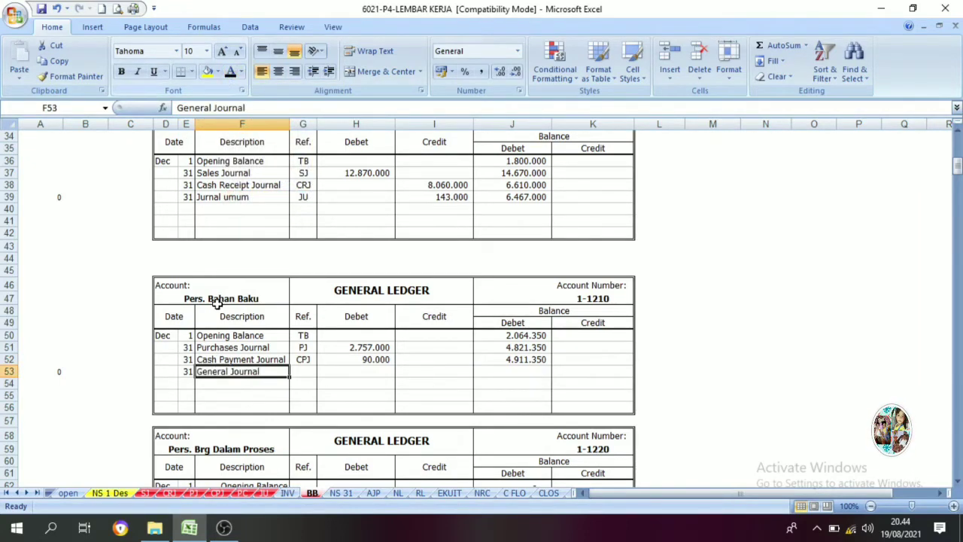
click(303, 371)
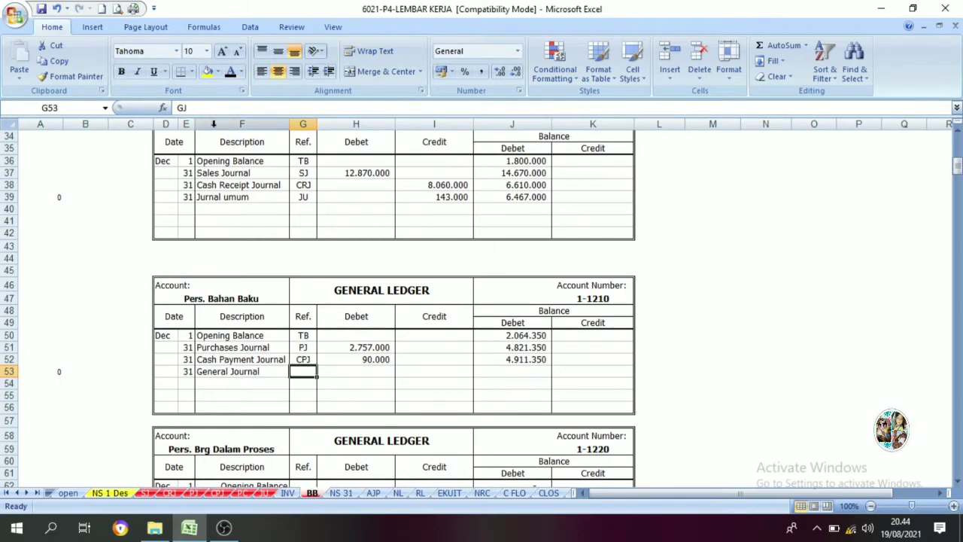
click(231, 71)
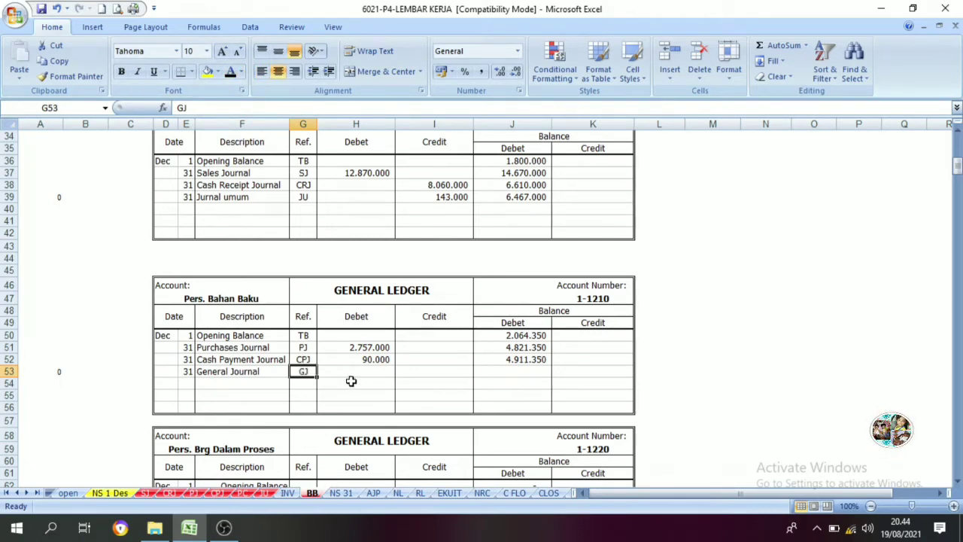
click(263, 372)
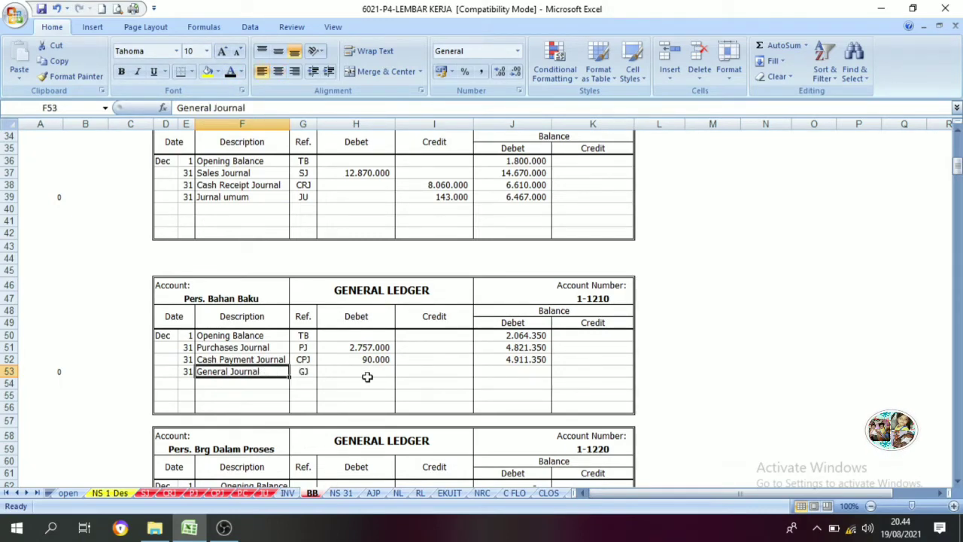
- In row 53 of the Pers. Bahan Baku ledger, make the credit formula =JU!N12 in I53 and debit balance formula =J52-I53 in J53 black
click(399, 371)
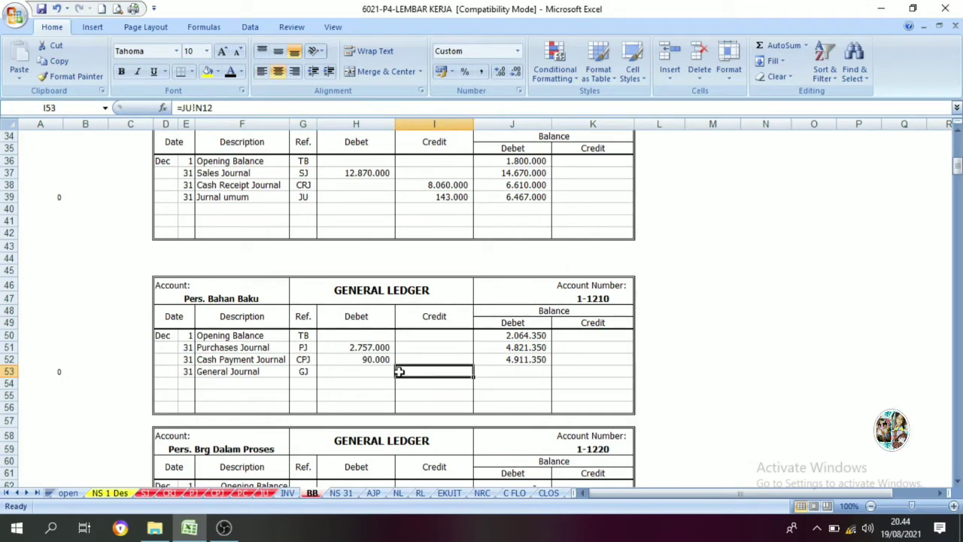
click(231, 71)
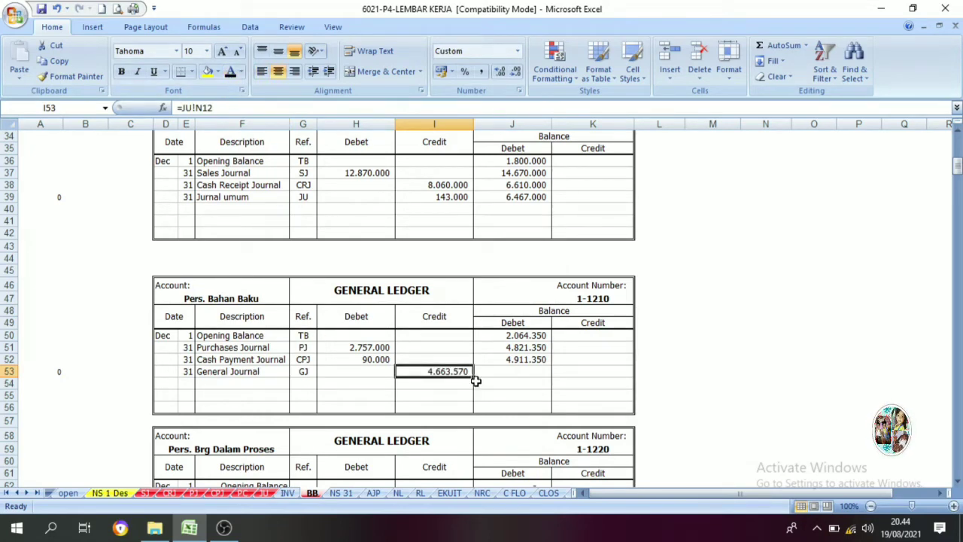
click(537, 360)
click(523, 322)
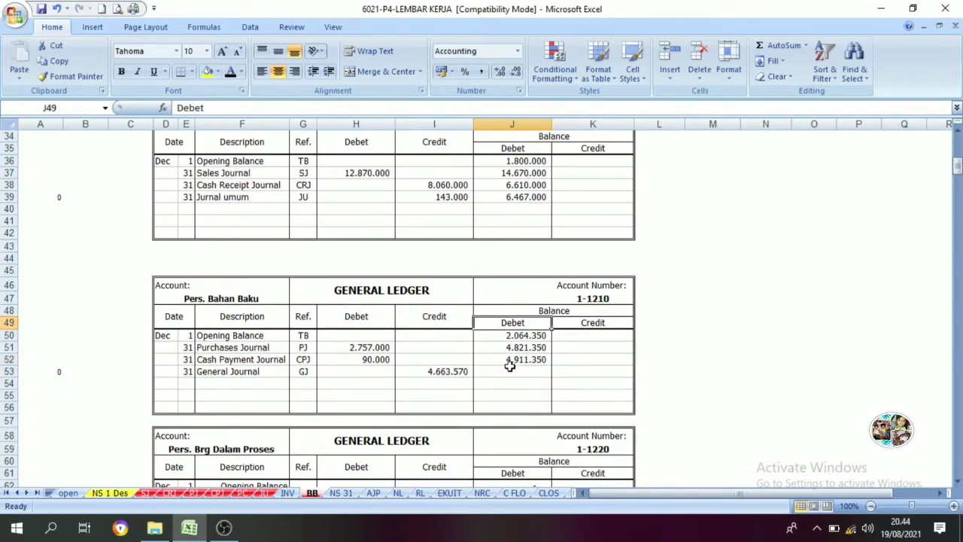
click(454, 369)
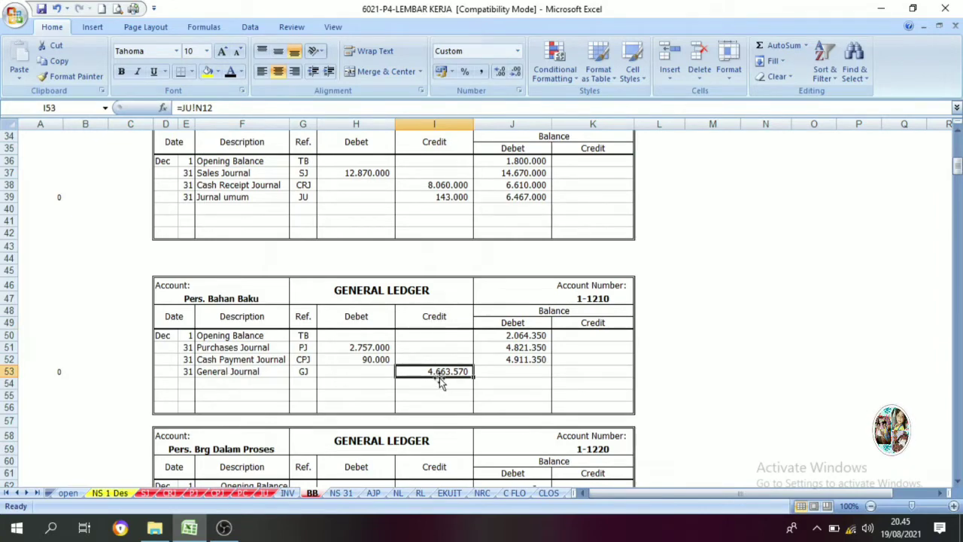
click(502, 372)
click(509, 325)
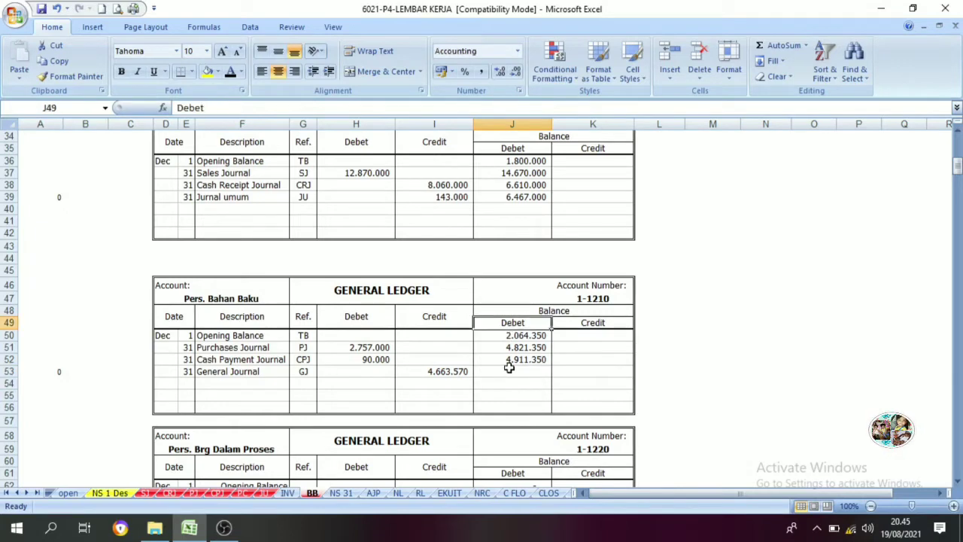
click(511, 360)
click(493, 370)
click(450, 369)
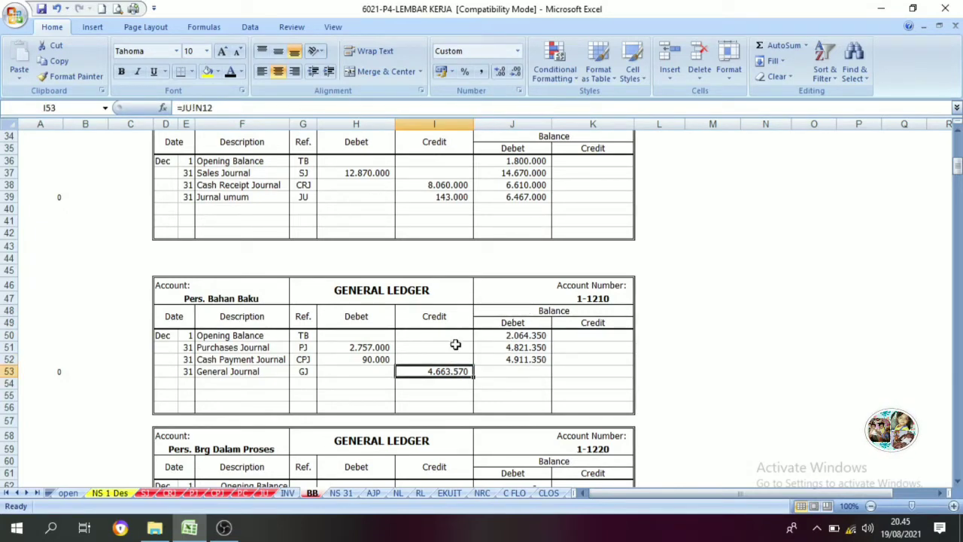
click(514, 372)
click(519, 361)
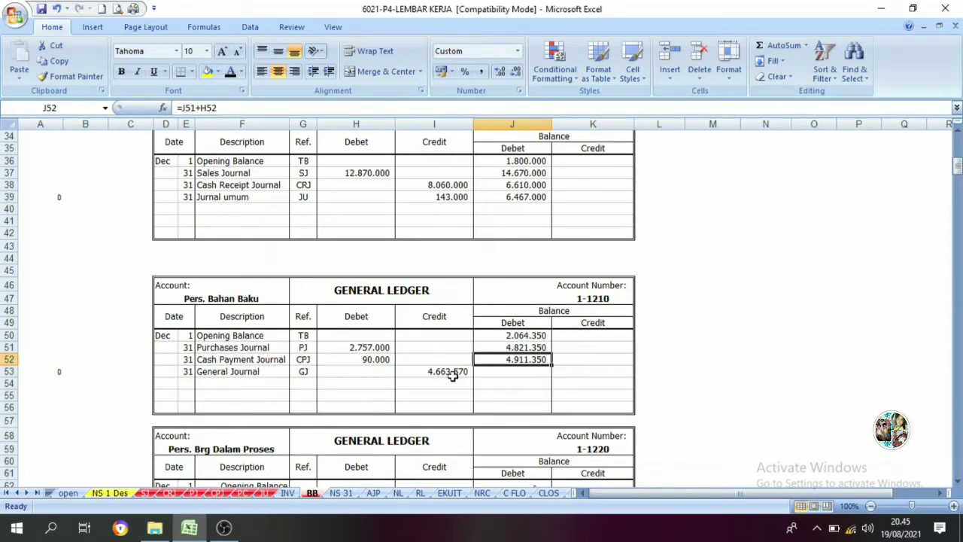
click(490, 374)
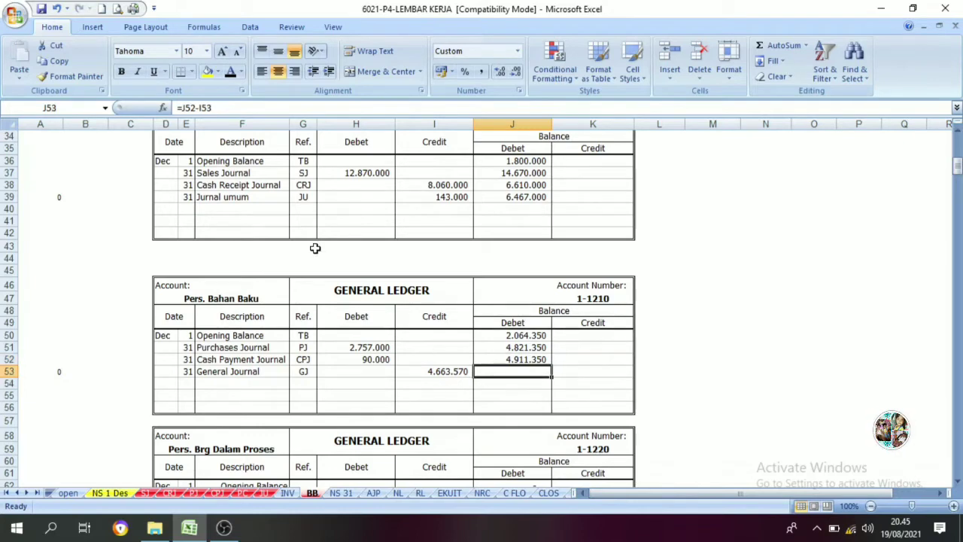
click(231, 76)
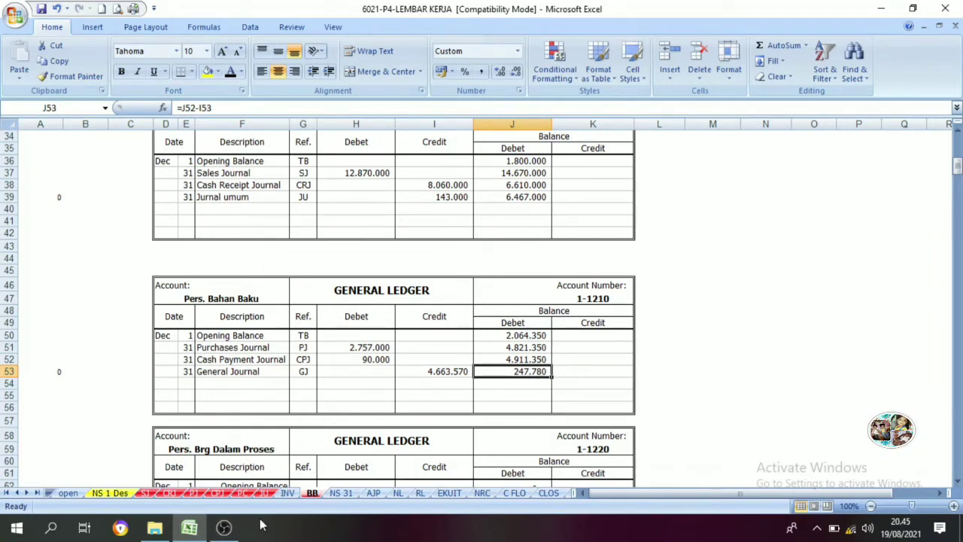
- Check the JU recapitulation for remaining account 1-1210 postings and return to the BB sheet
click(265, 493)
scroll(729, 358, down, 2)
scroll(806, 364, up, 2)
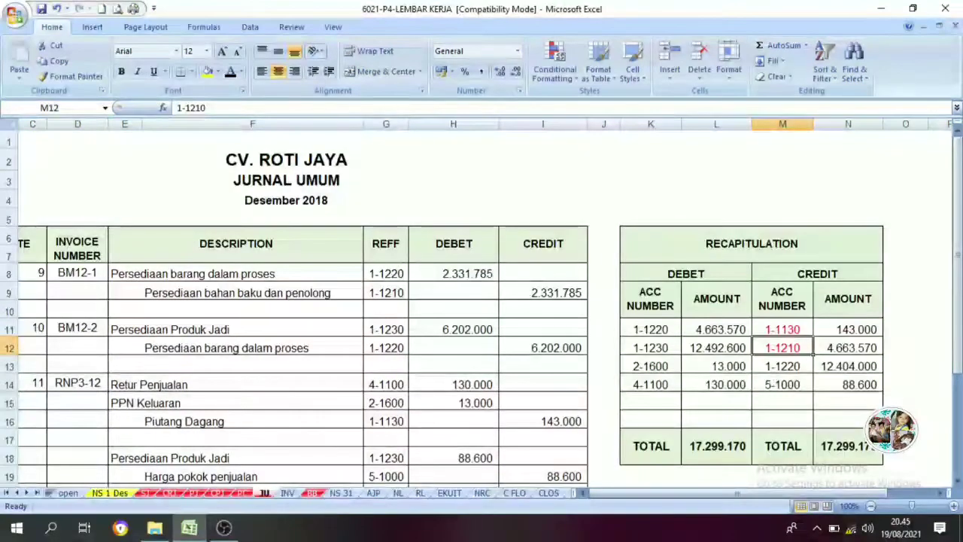
click(310, 493)
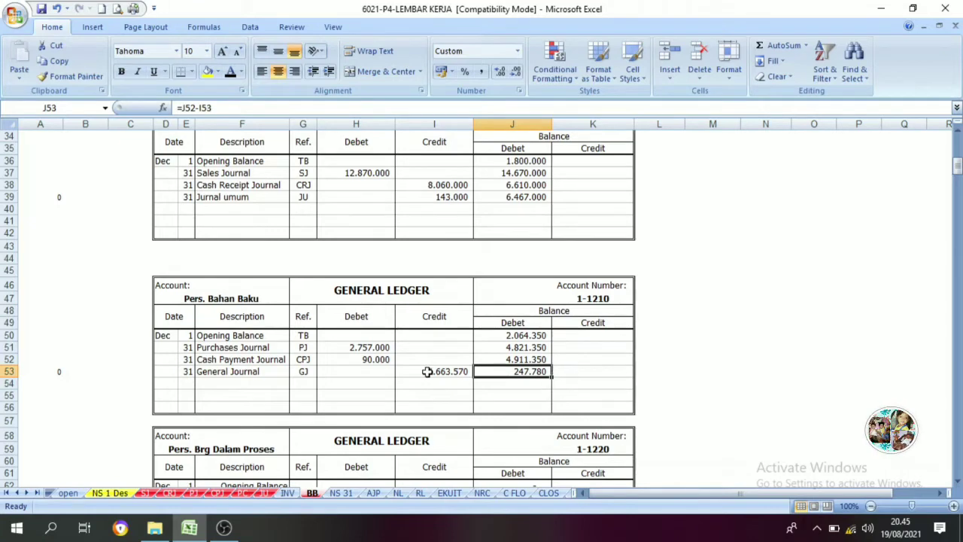
- Locate the Pers. Brg Dalam Proses ledger and look for account 1-1220 in the SJ, CRJ, PJ, CPJ and PC recapitulations
scroll(431, 376, down, 4)
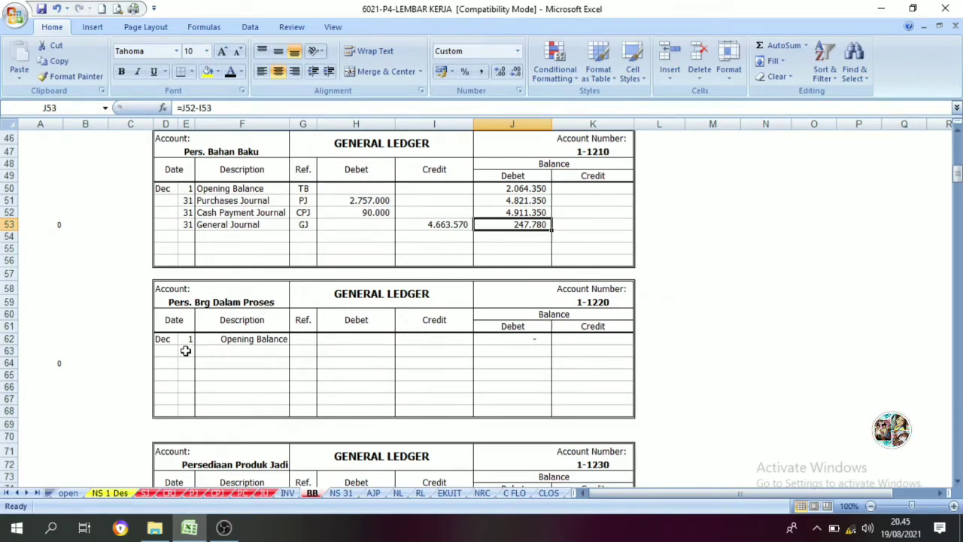
click(241, 303)
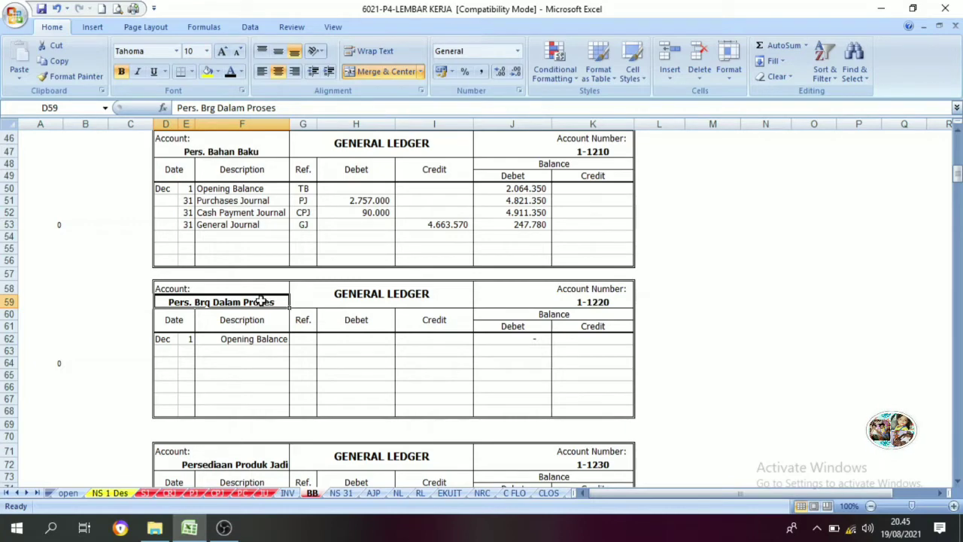
click(608, 302)
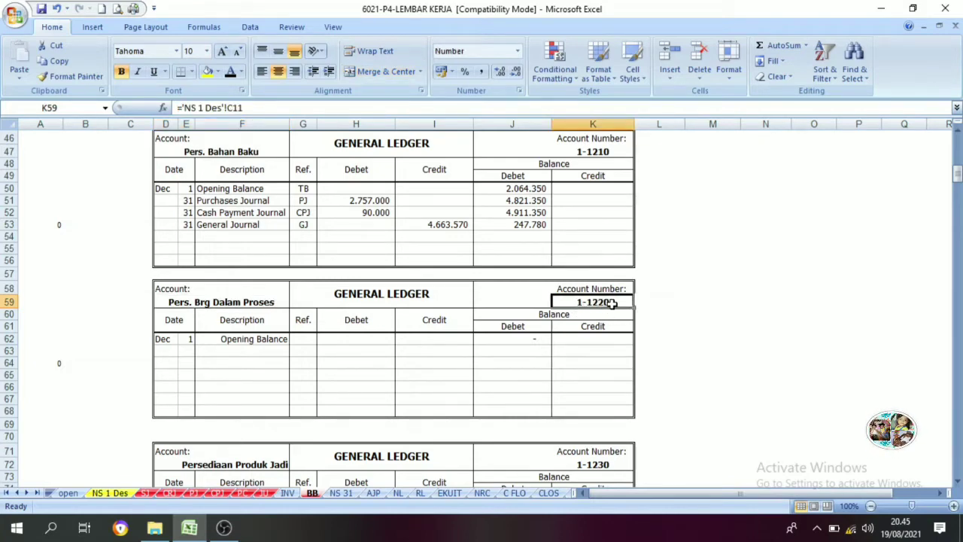
click(146, 493)
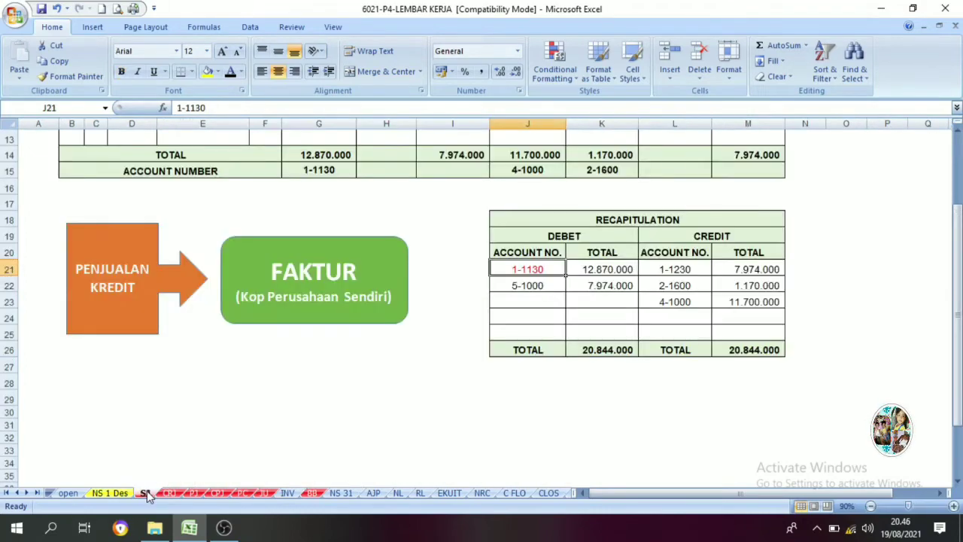
scroll(432, 323, up, 3)
scroll(524, 448, up, 1)
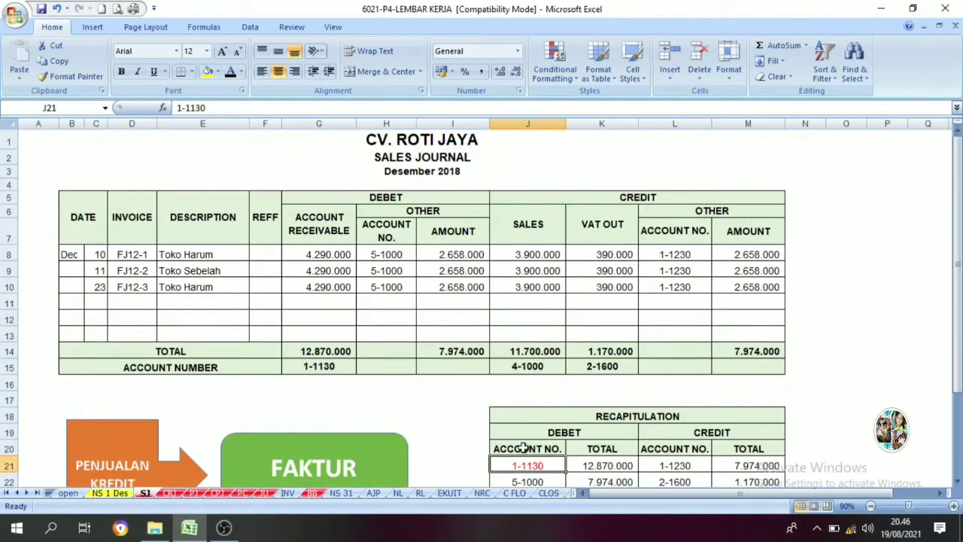
scroll(520, 445, down, 1)
scroll(515, 444, down, 1)
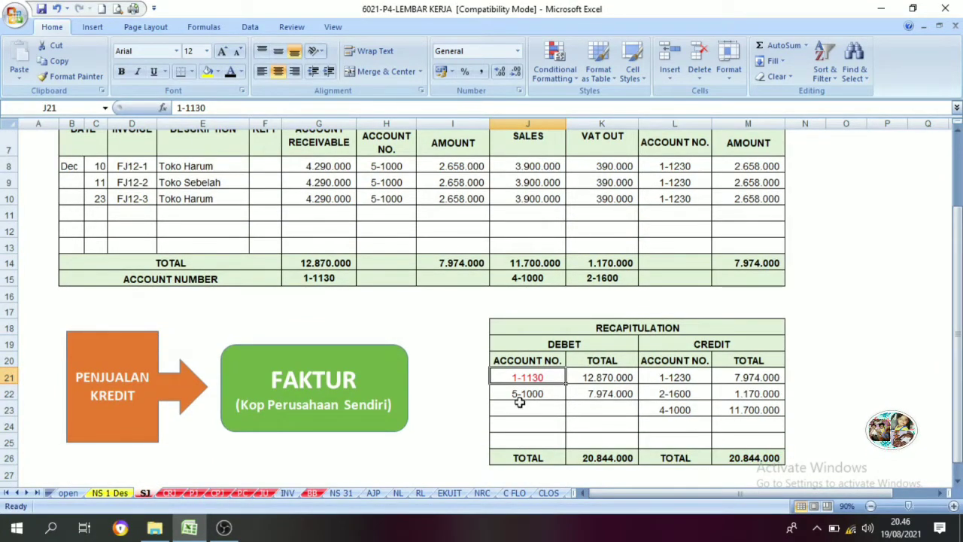
click(169, 492)
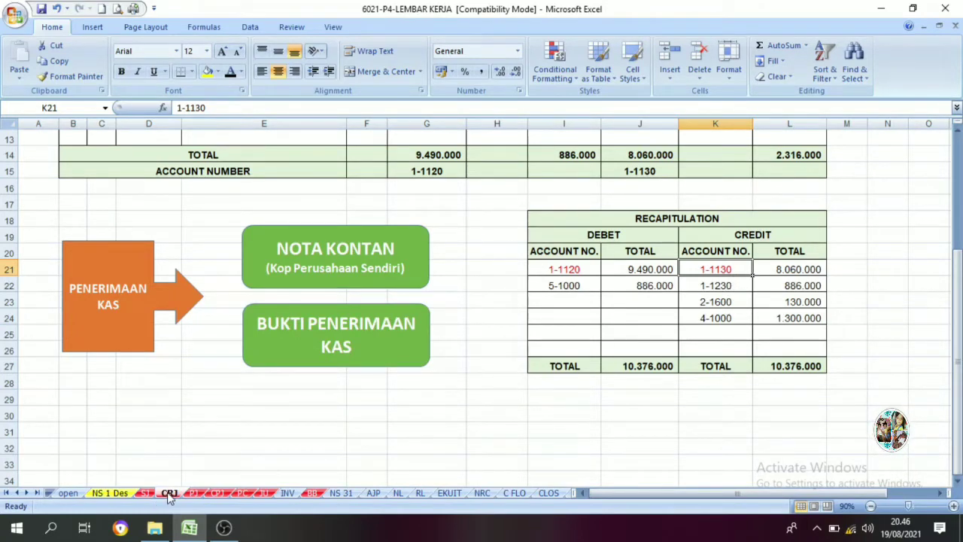
click(193, 493)
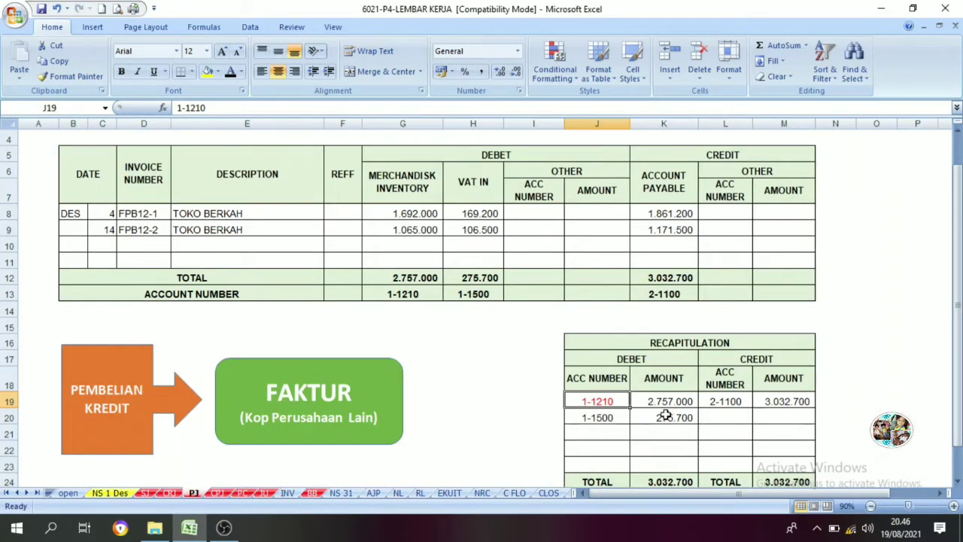
click(216, 492)
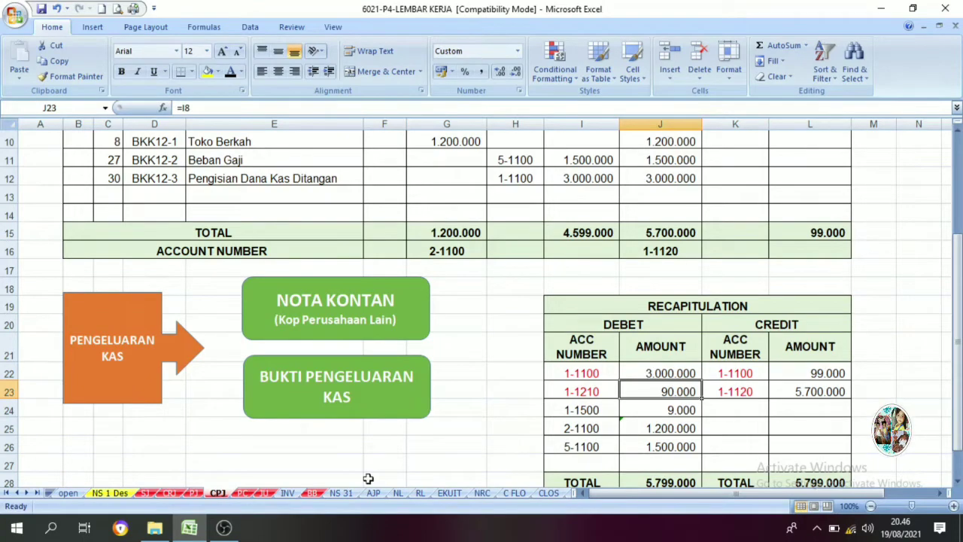
click(241, 493)
scroll(444, 404, up, 3)
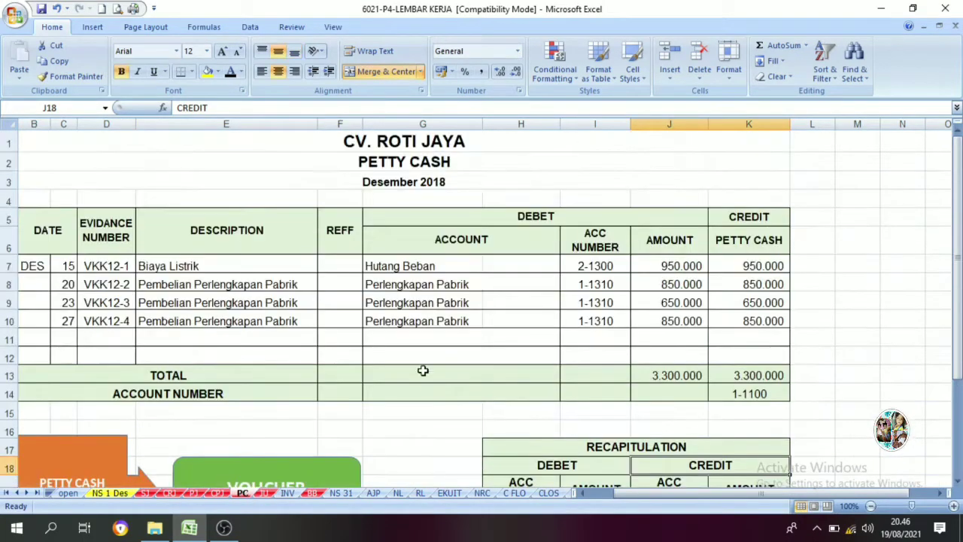
scroll(446, 376, down, 2)
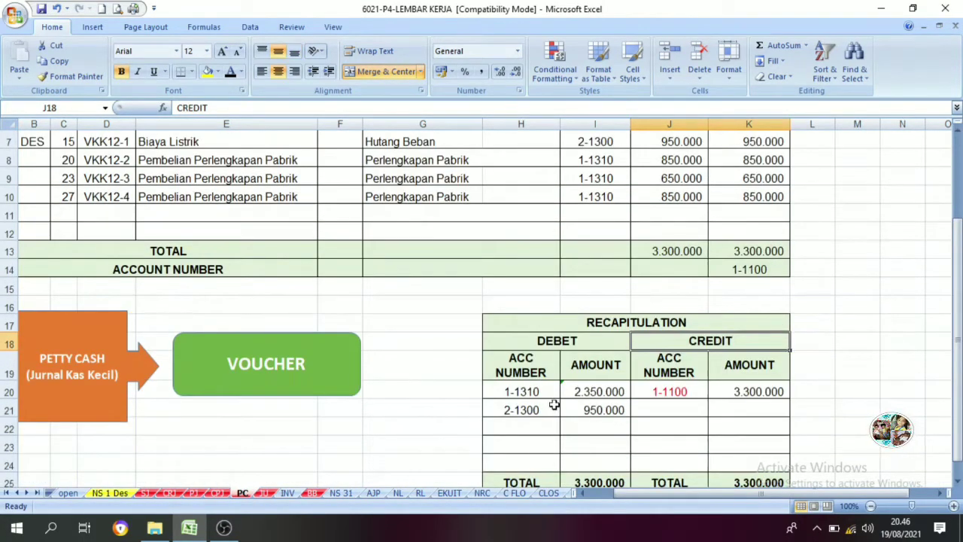
- Mark the debit account number 1-1220 in K11 of the JU recapitulation red
click(264, 493)
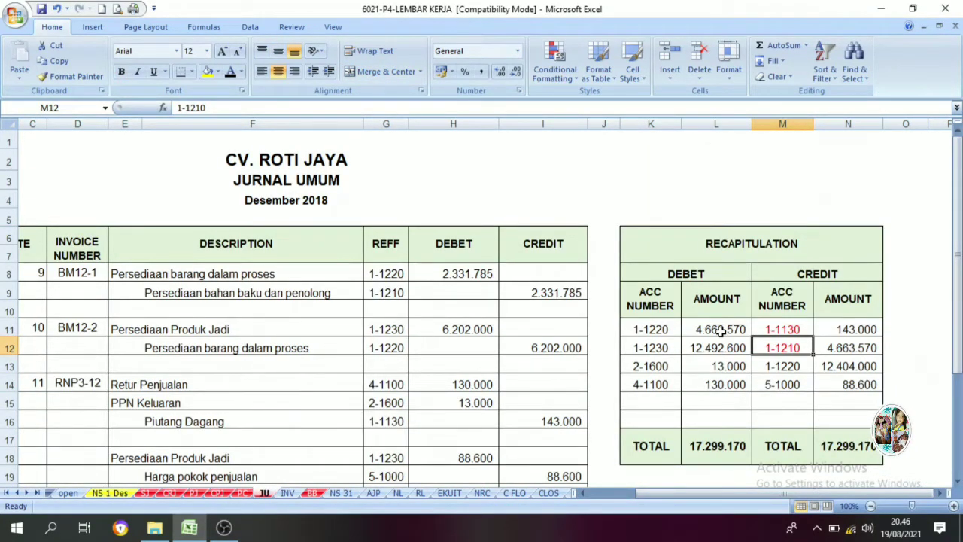
click(655, 333)
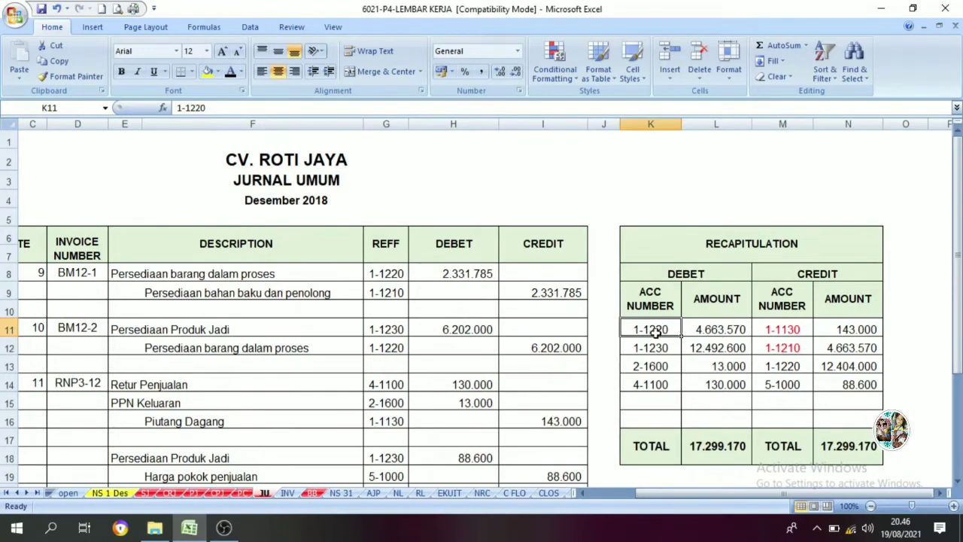
click(739, 331)
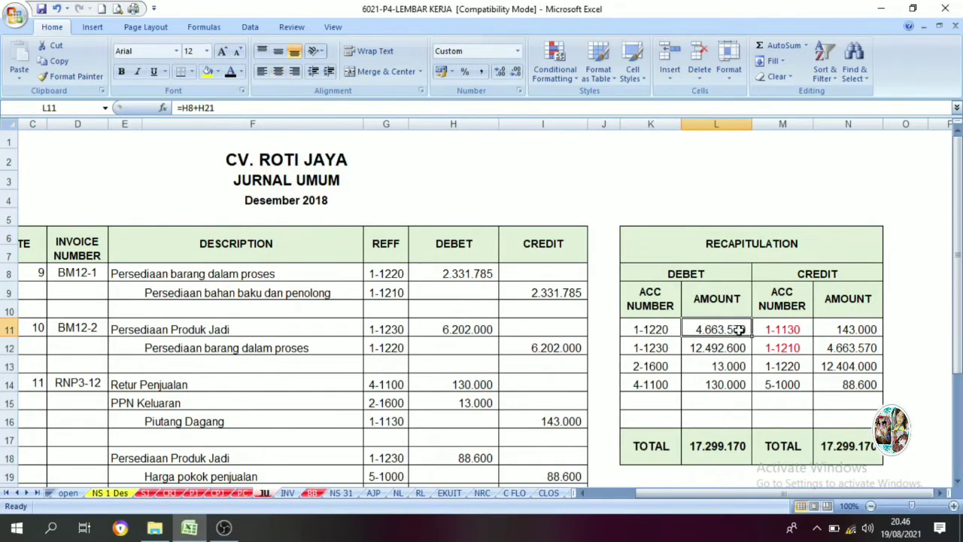
click(667, 333)
click(242, 73)
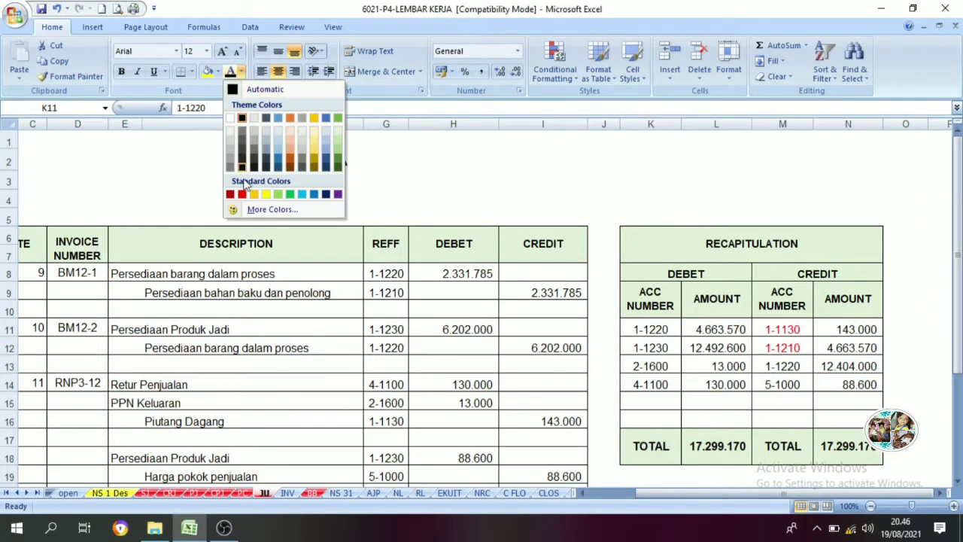
click(245, 192)
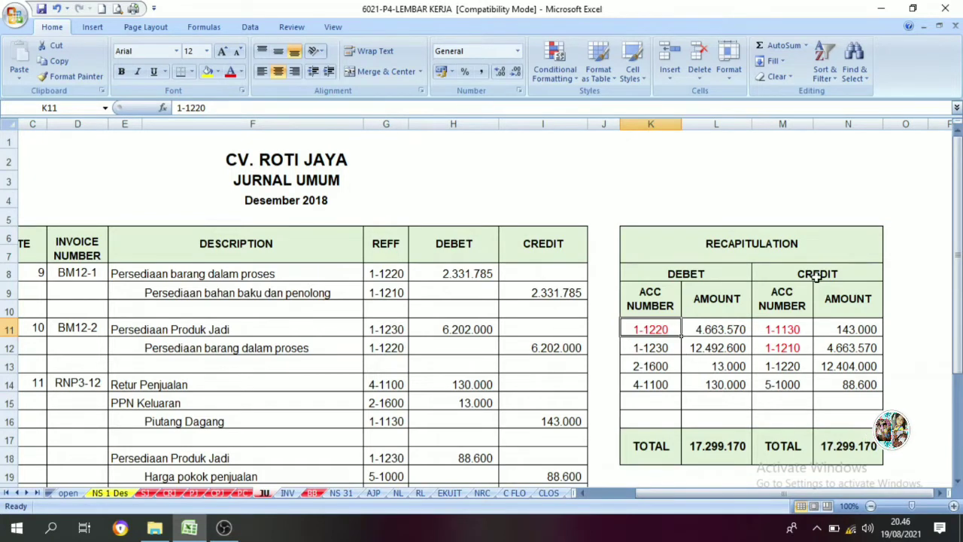
- Mark the credit account number 1-1220 in M13 of the JU recapitulation red and compare it with the debit entry
click(796, 368)
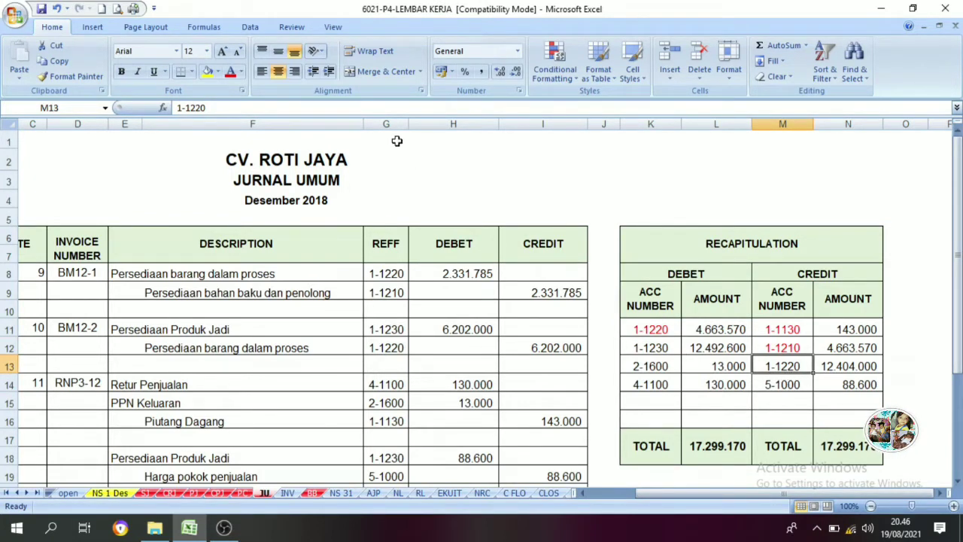
click(230, 72)
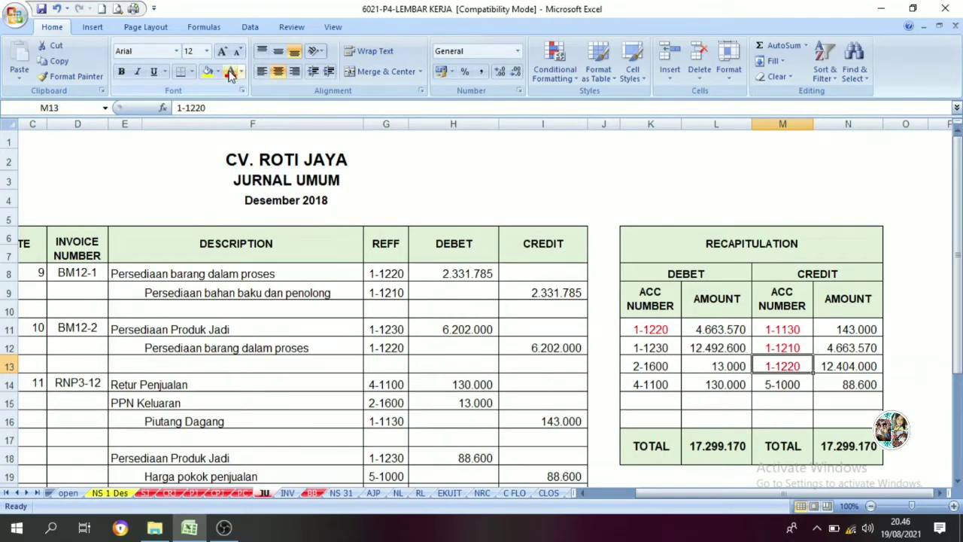
click(646, 333)
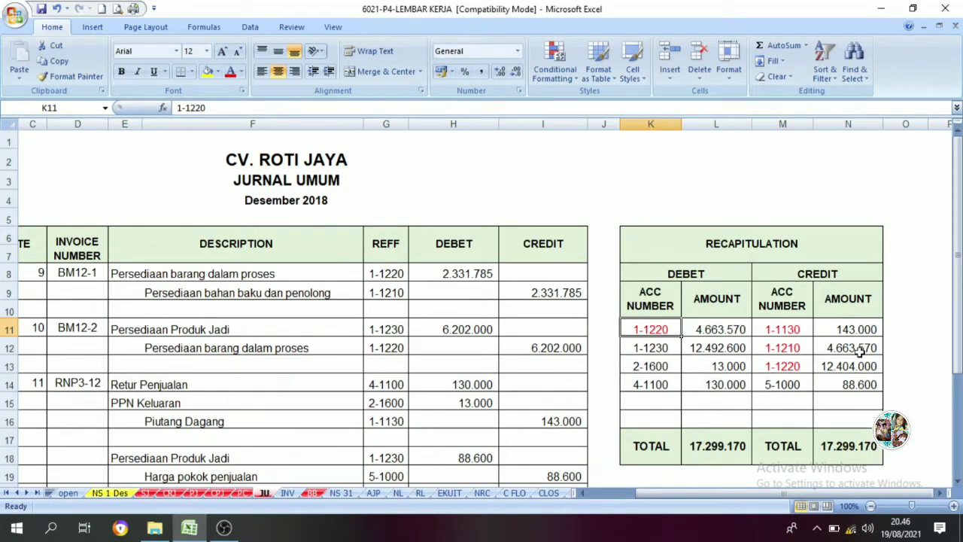
click(792, 368)
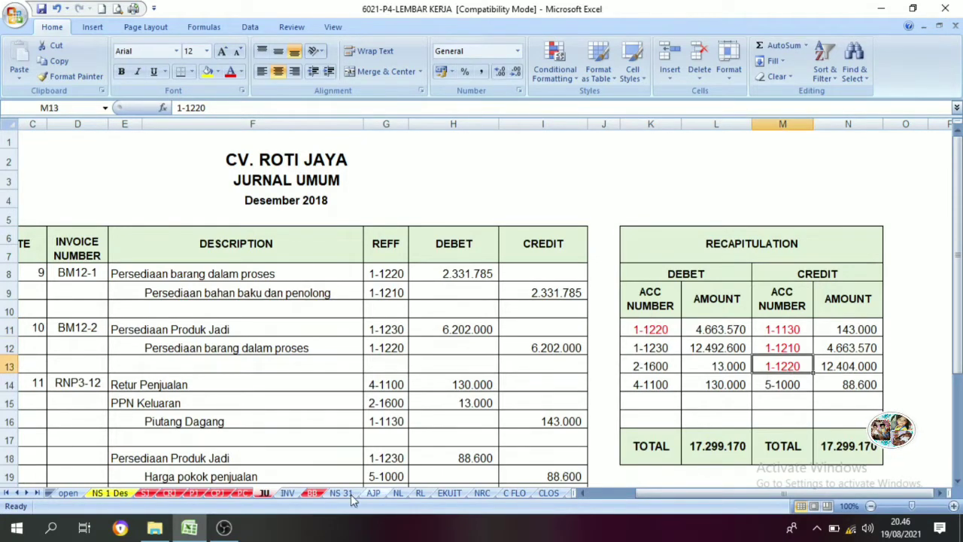
- Return to the BB sheet and reveal date 31, General Journal and reference GJ in row 63 of account 1-1220 with the Automatic font colour
click(312, 492)
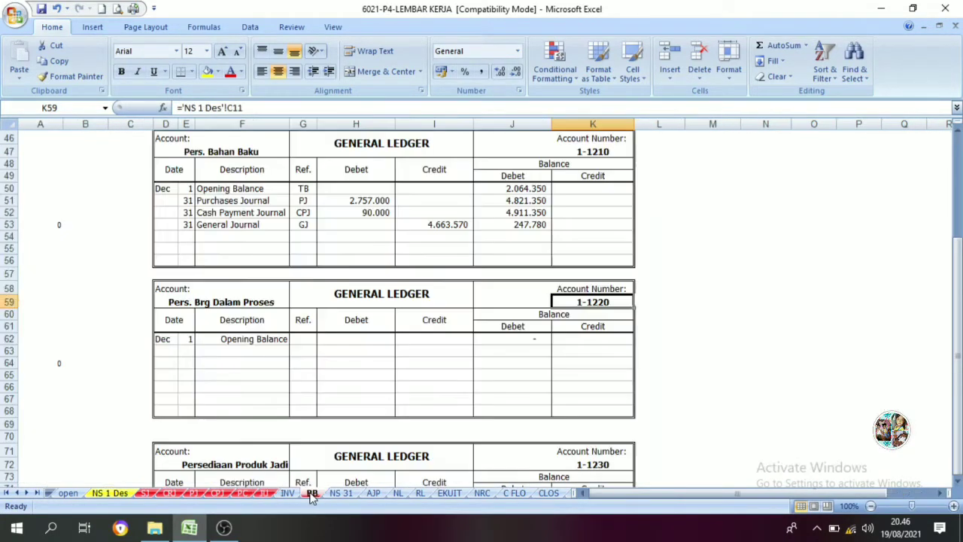
click(188, 352)
click(241, 71)
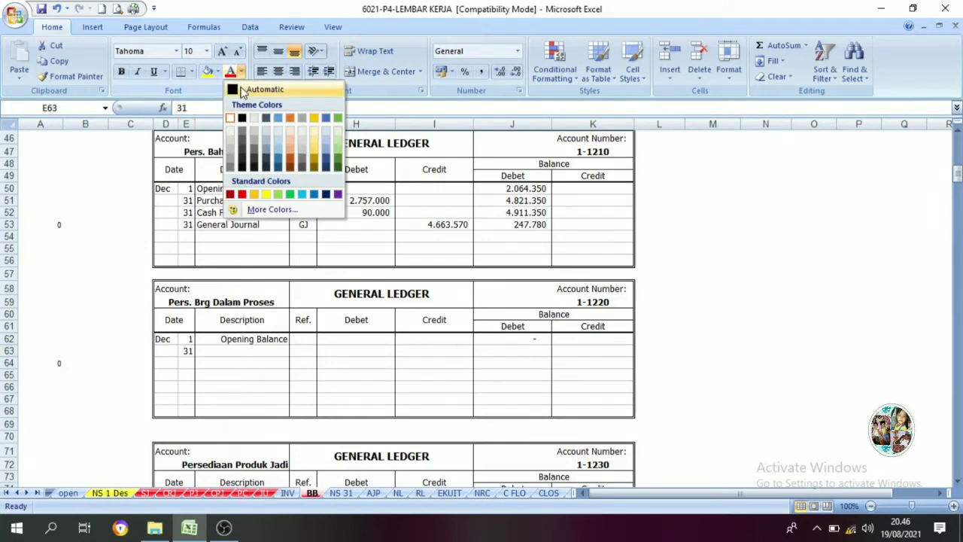
click(242, 89)
click(226, 352)
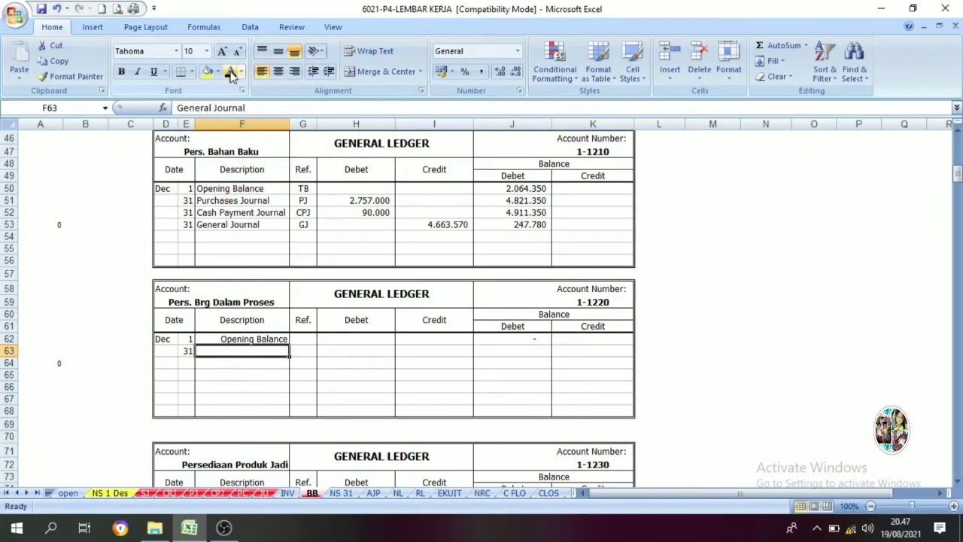
click(231, 72)
click(303, 350)
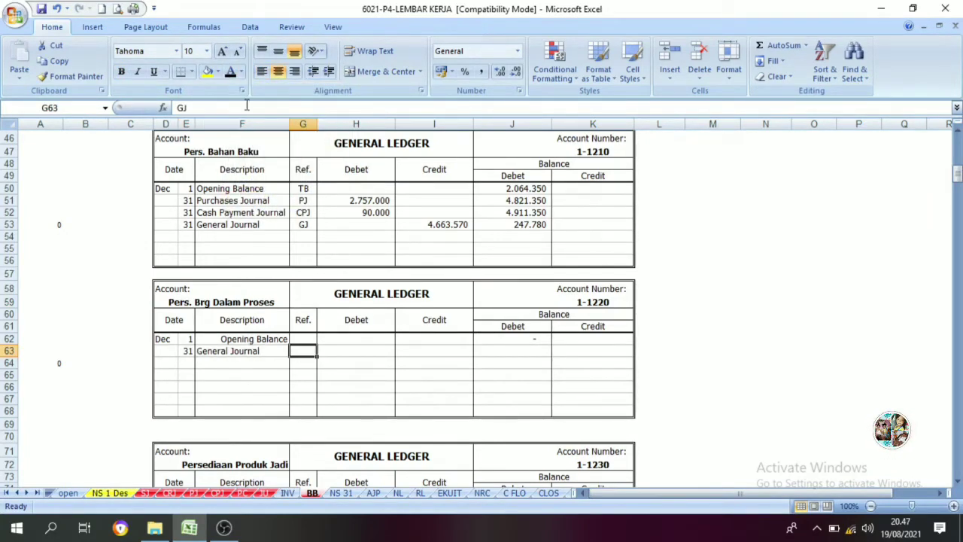
click(231, 72)
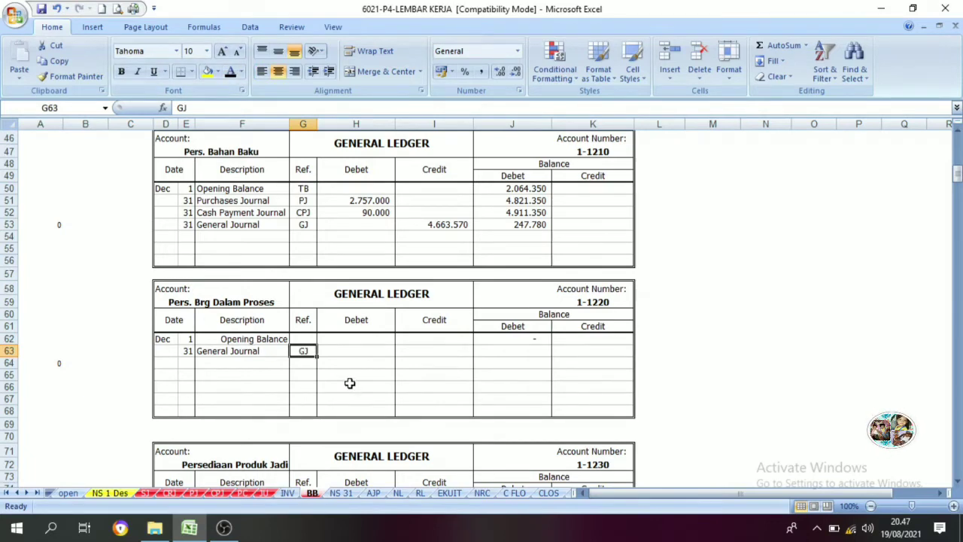
- Check the 1-1220 debit amount in the JU recapitulation and reveal the 4.663.570 debit posting in H63 of the BB sheet
click(346, 350)
click(263, 493)
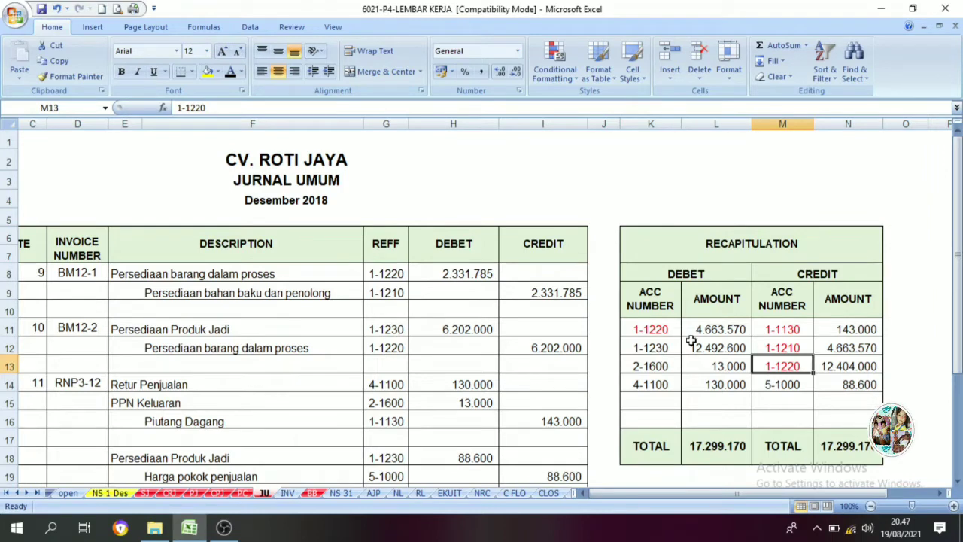
click(313, 493)
key(Return)
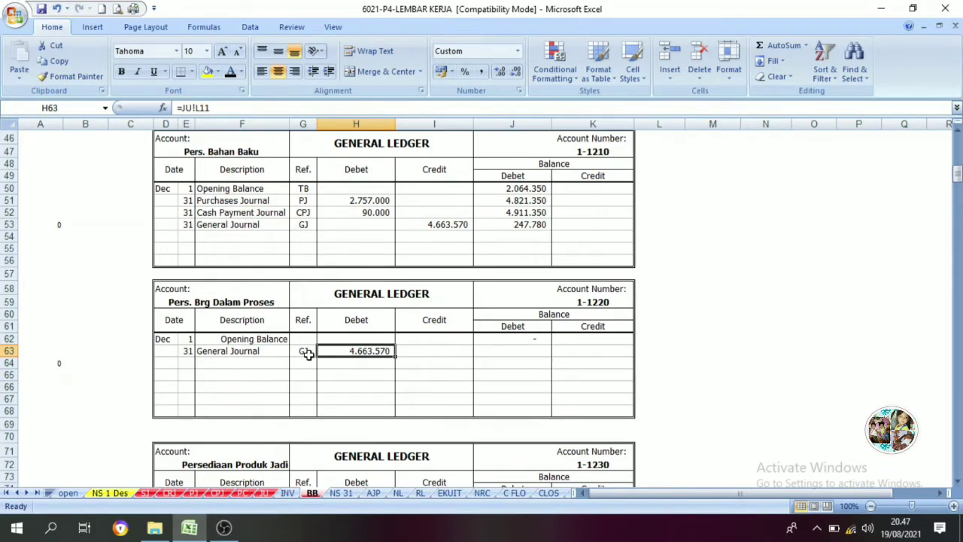
- Reveal the debit balance of 4.663.570 in J63 of the Pers. Brg Dalam Proses ledger with the Automatic font colour
drag(550, 313, 552, 349)
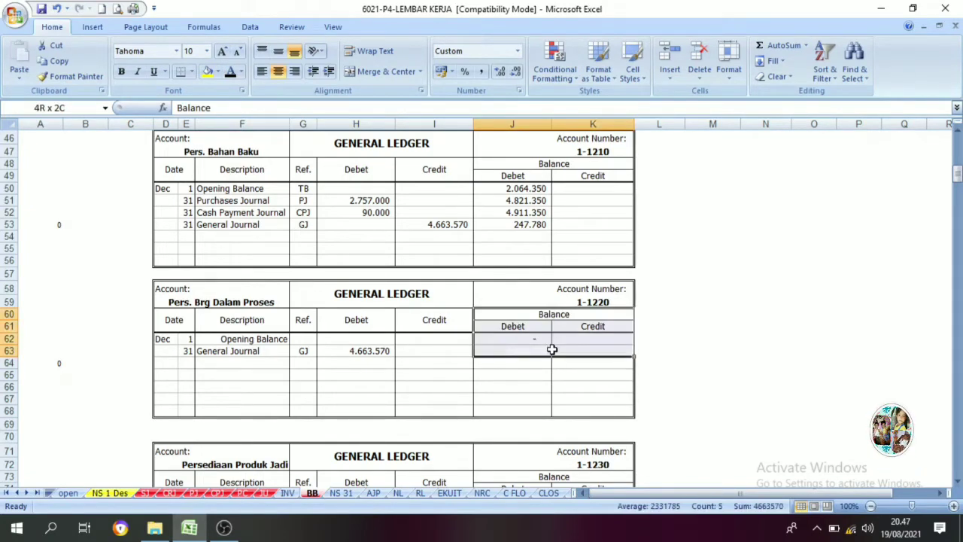
click(544, 348)
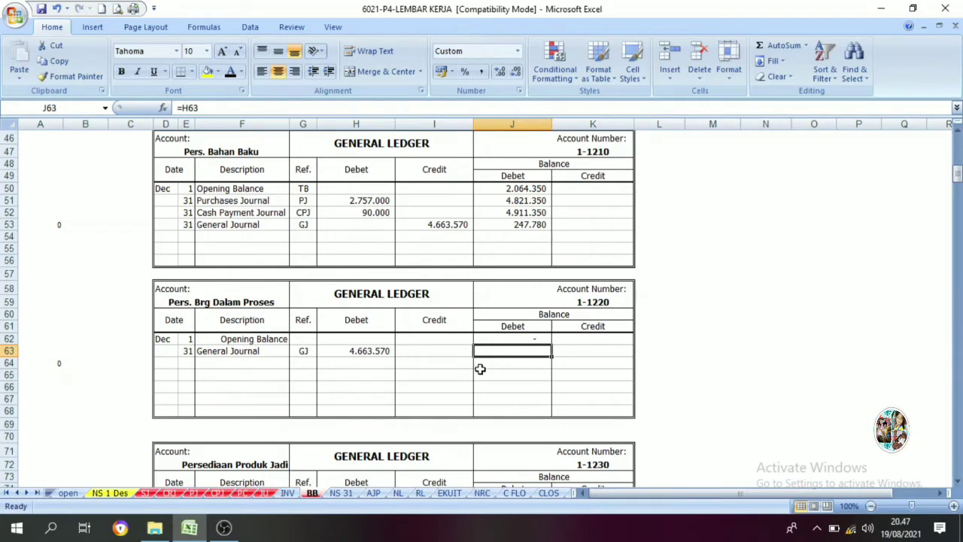
click(365, 351)
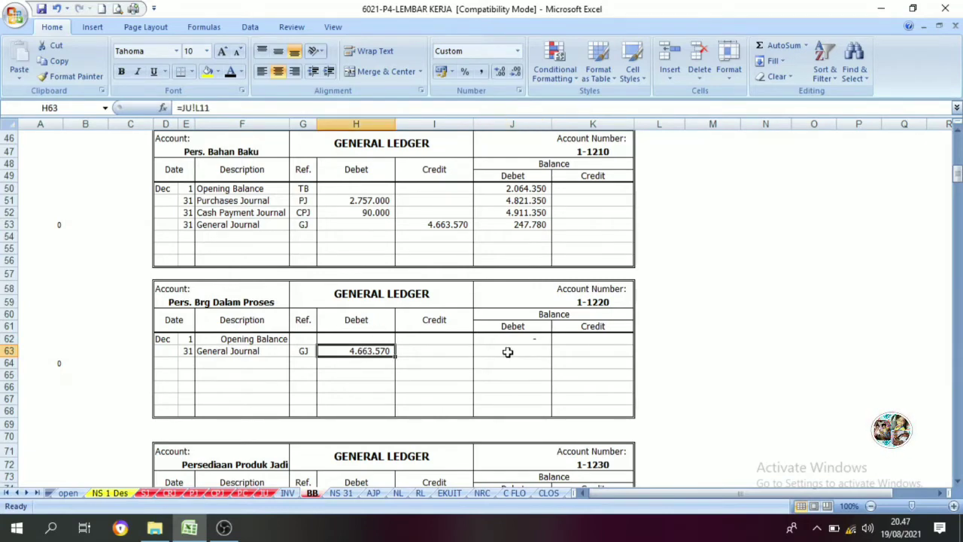
click(507, 351)
click(230, 71)
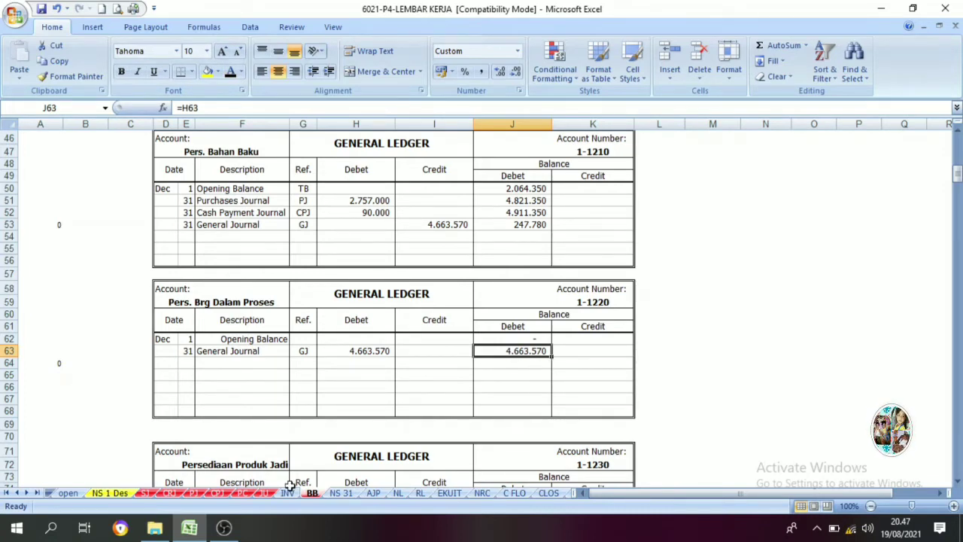
- Reveal date 31 in E64 of the 1-1220 ledger and check its credit amount in N13 of the JU recapitulation
click(188, 363)
click(230, 72)
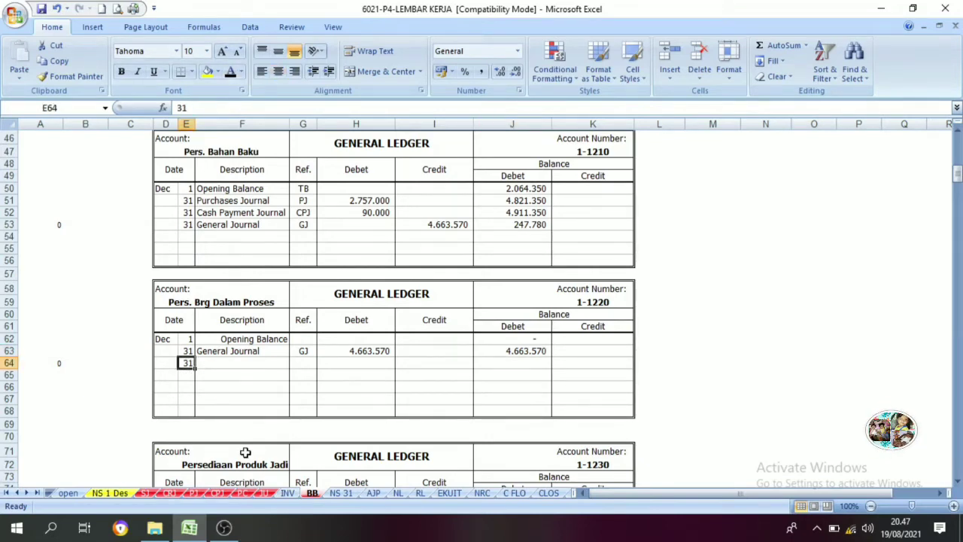
click(265, 492)
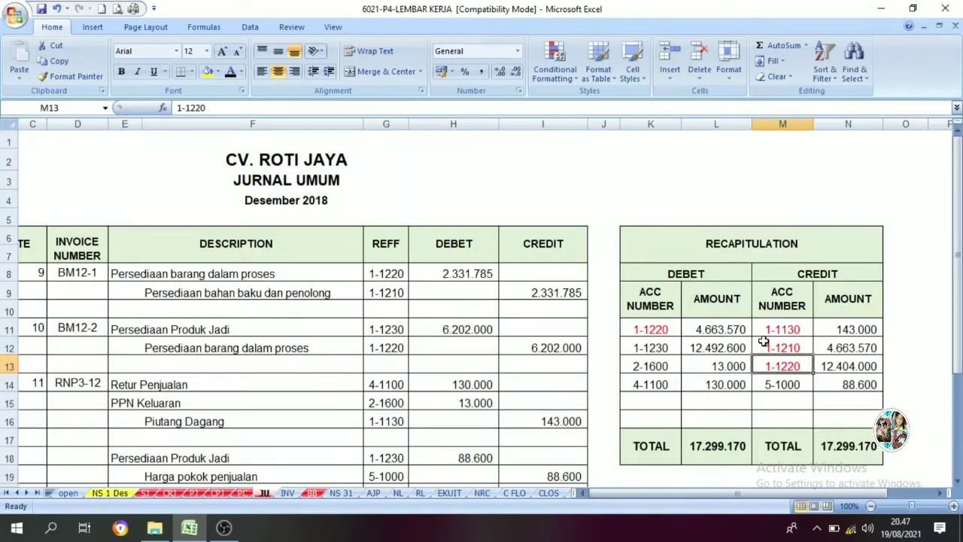
click(847, 366)
click(311, 493)
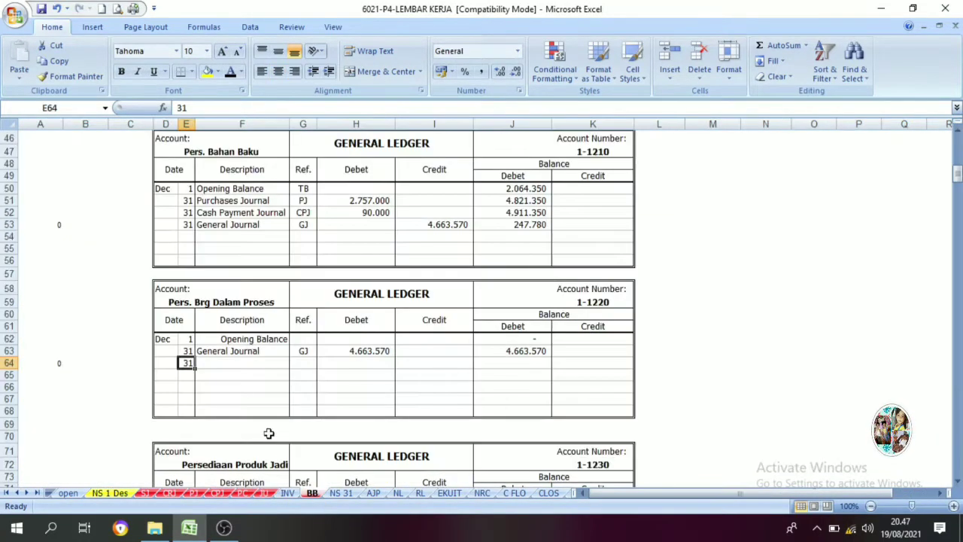
- Reveal the General Journal description, reference GJ and the 12.404.000 credit posting in row 64 of the 1-1220 ledger
click(226, 363)
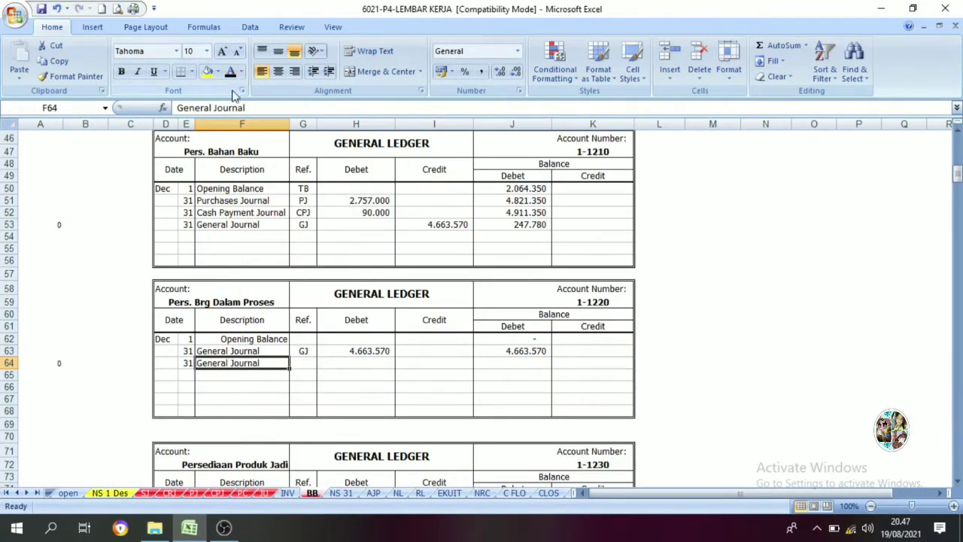
click(301, 361)
key(ctrl+d)
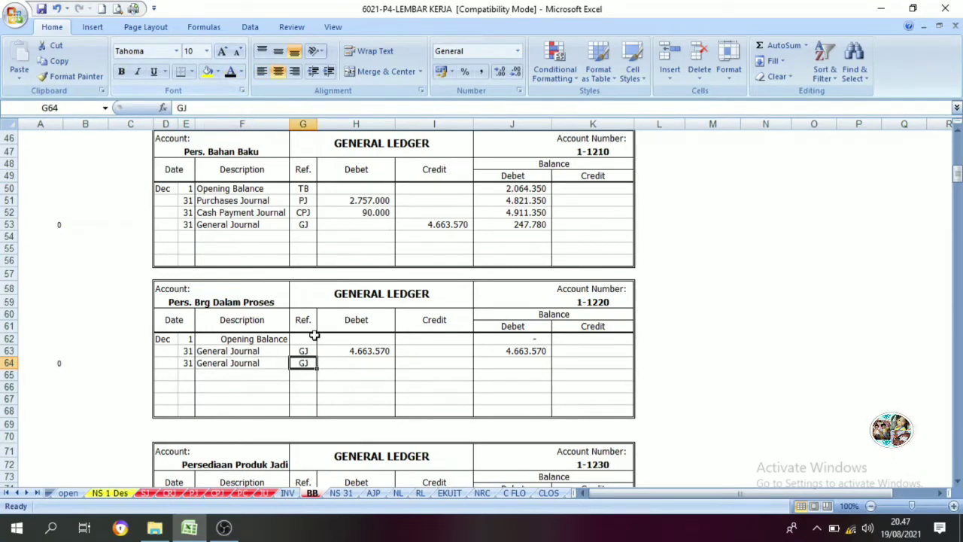
click(420, 359)
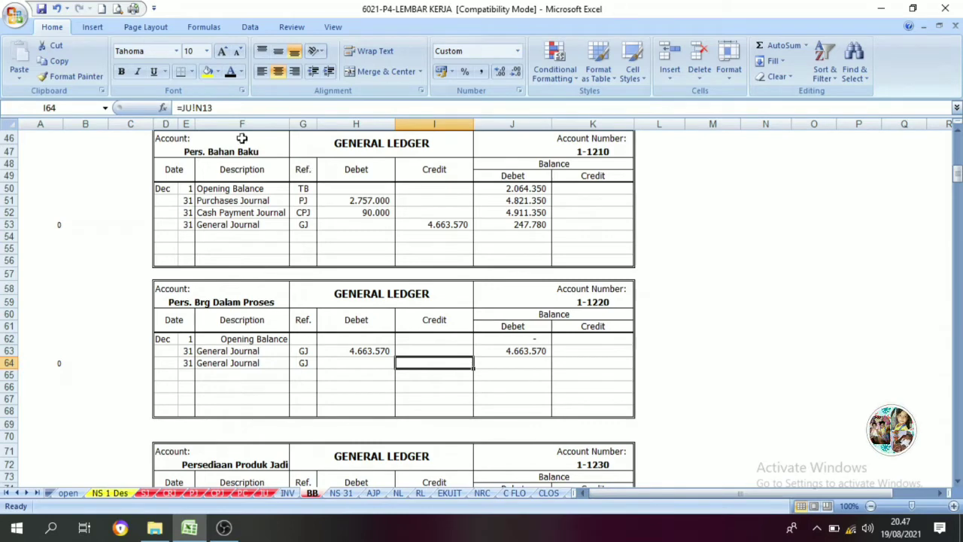
click(232, 74)
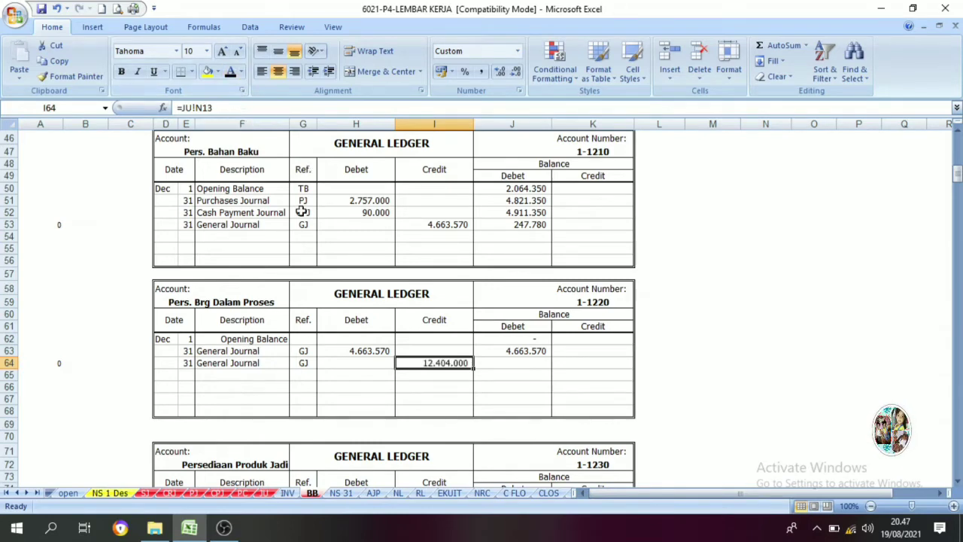
- Compare the credit posting in I64 with the debit balance in J63 to determine the balance side of account 1-1220
click(520, 326)
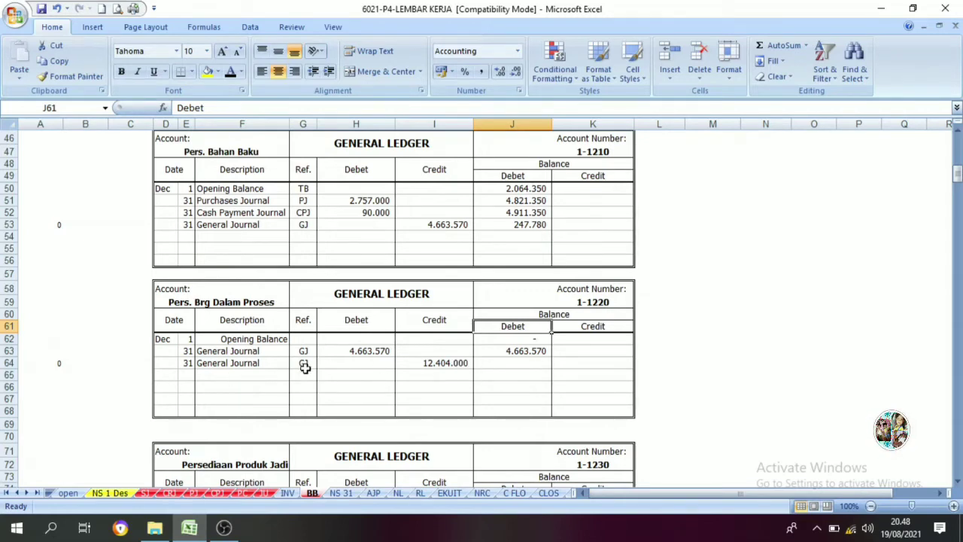
click(437, 364)
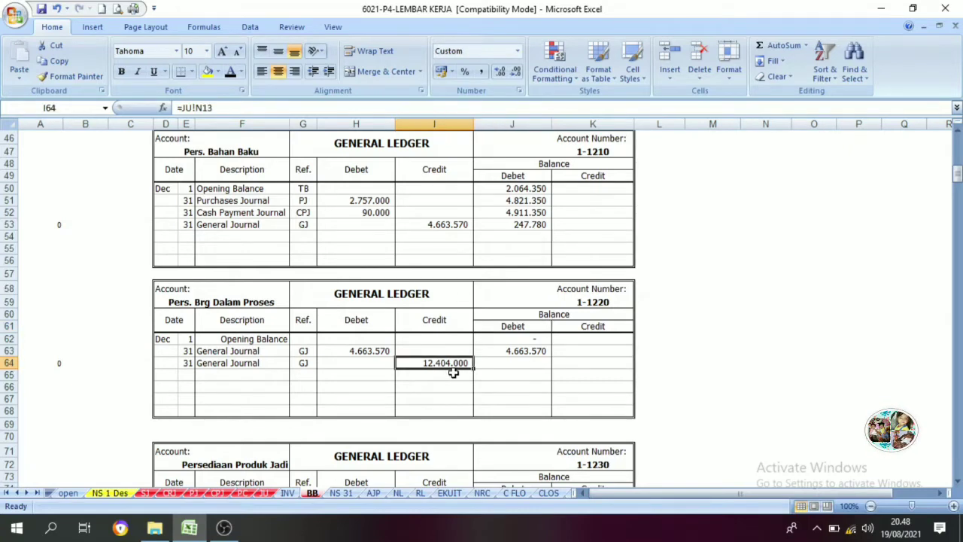
click(512, 353)
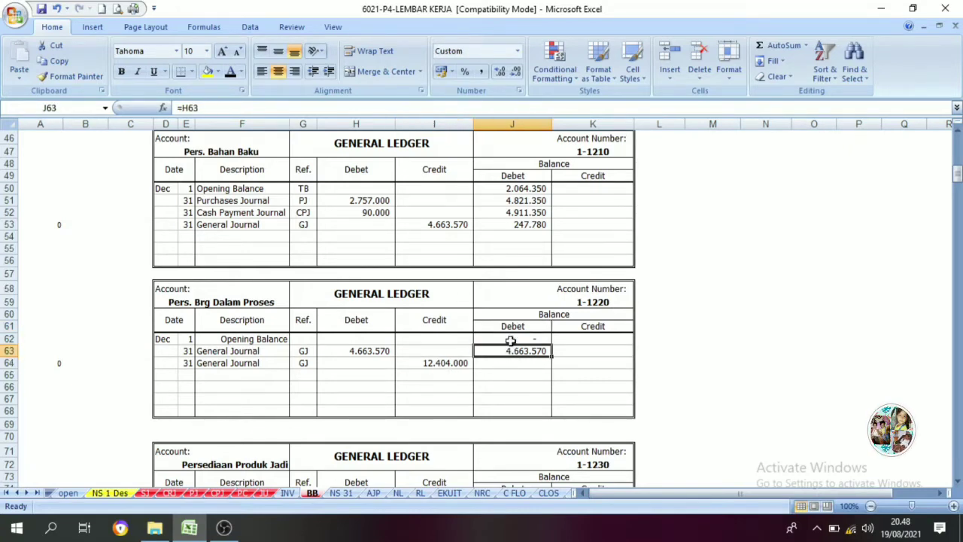
click(512, 328)
click(452, 328)
click(513, 360)
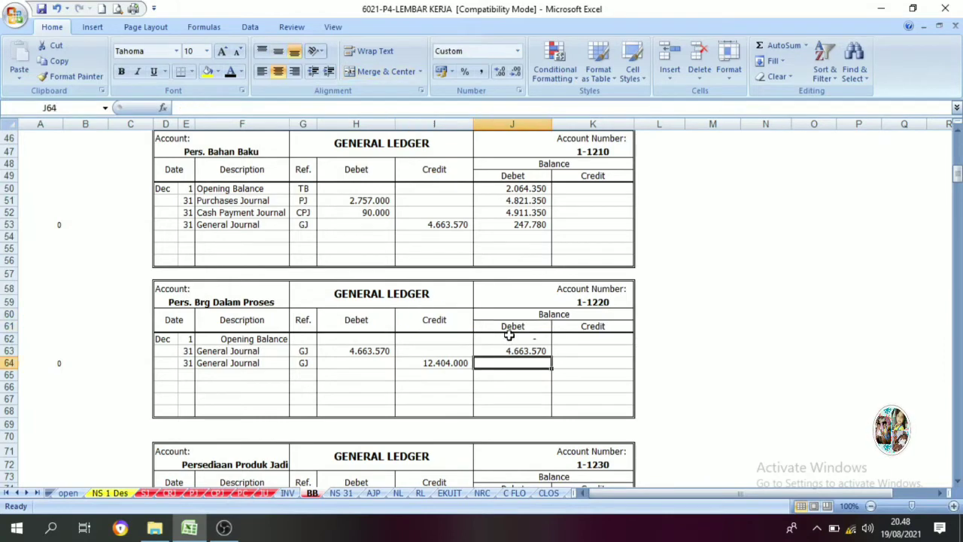
key(Up)
key(Up)
key(Up)
click(523, 353)
click(441, 325)
click(441, 365)
click(505, 342)
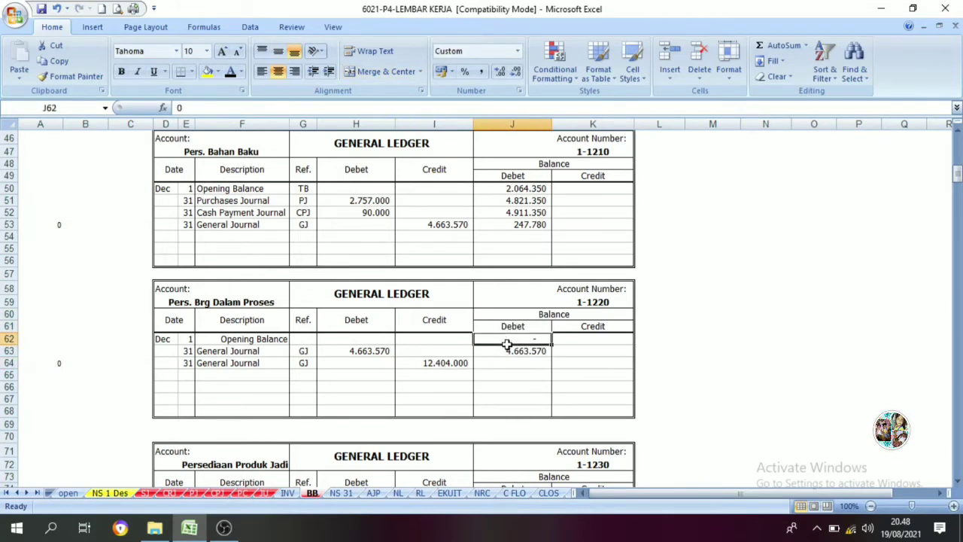
click(459, 327)
click(444, 361)
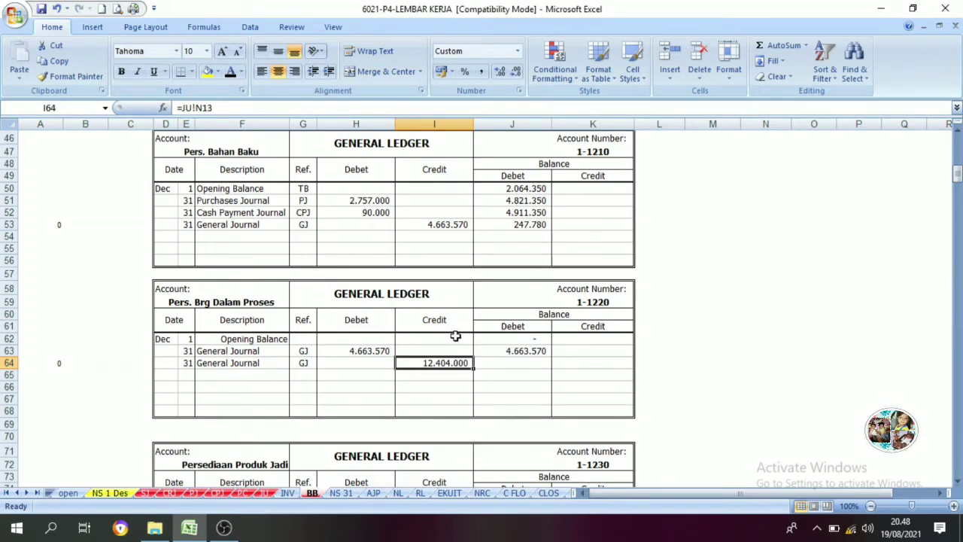
click(500, 350)
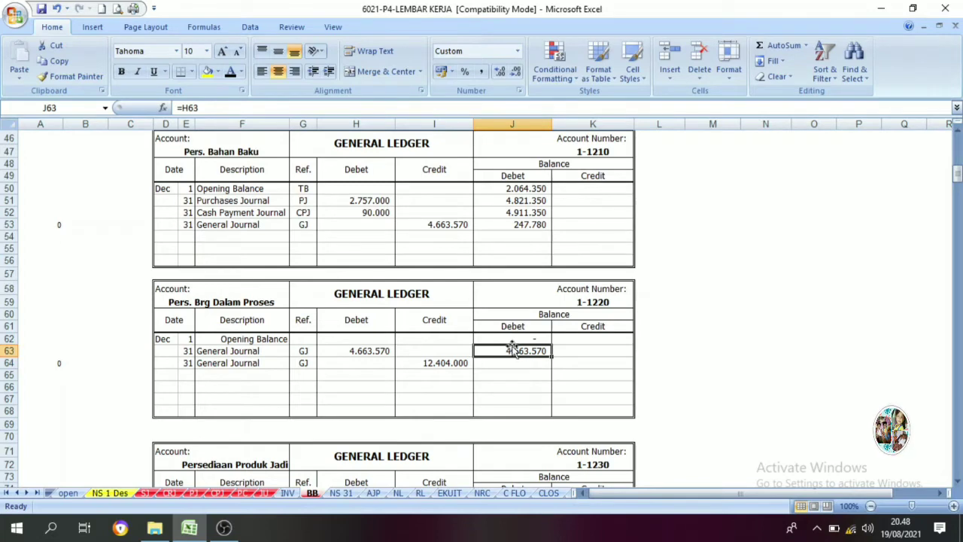
click(456, 363)
- Reveal the credit balance of 7.740.430 in K64, calculated as I64-J63, with the Automatic font colour
click(510, 348)
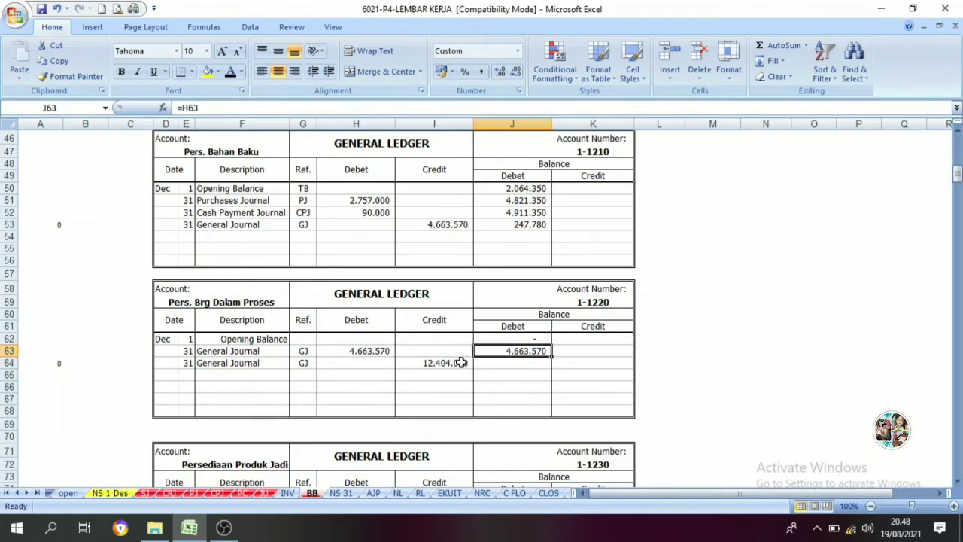
click(458, 363)
click(590, 364)
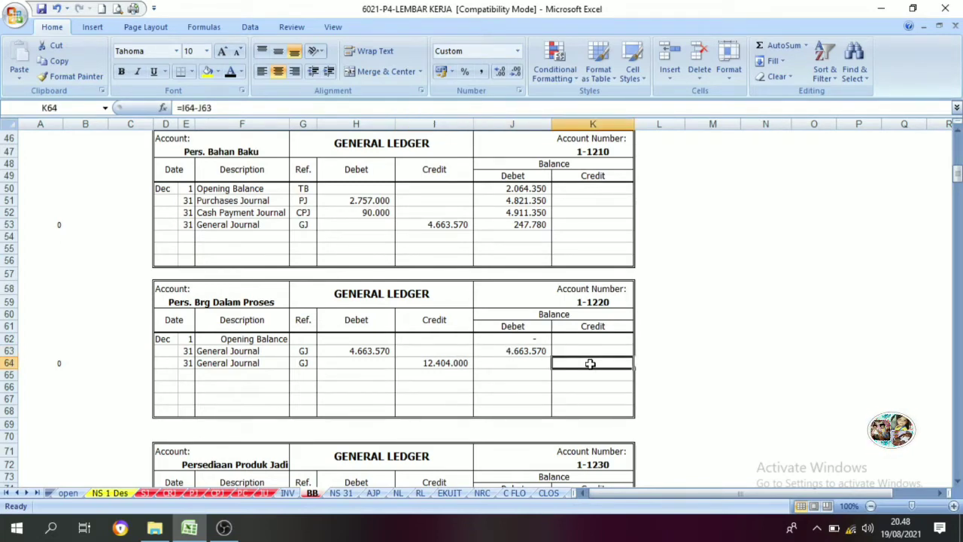
click(231, 71)
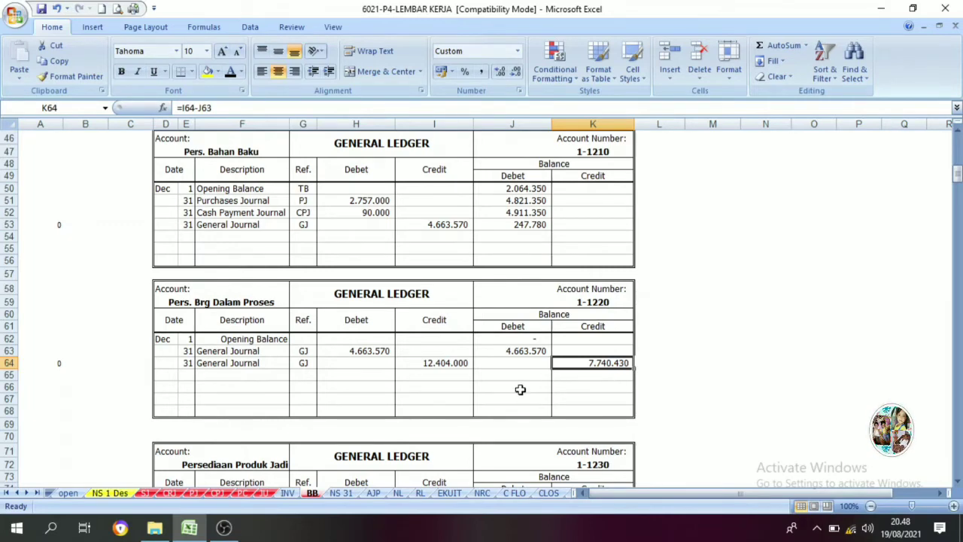
- Review how the credit balance in K64 follows from the credit posting in I64 and the debit balance in J63
click(522, 351)
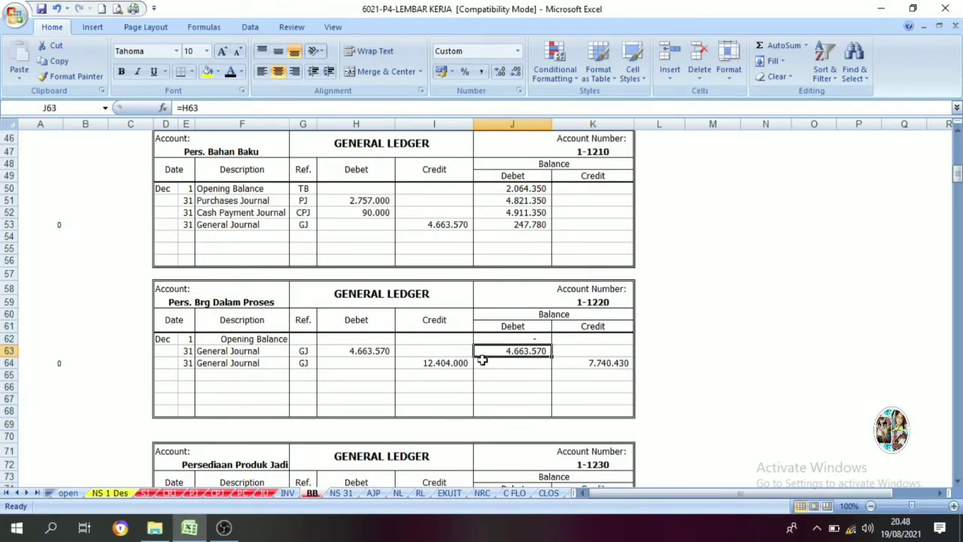
click(515, 328)
click(516, 349)
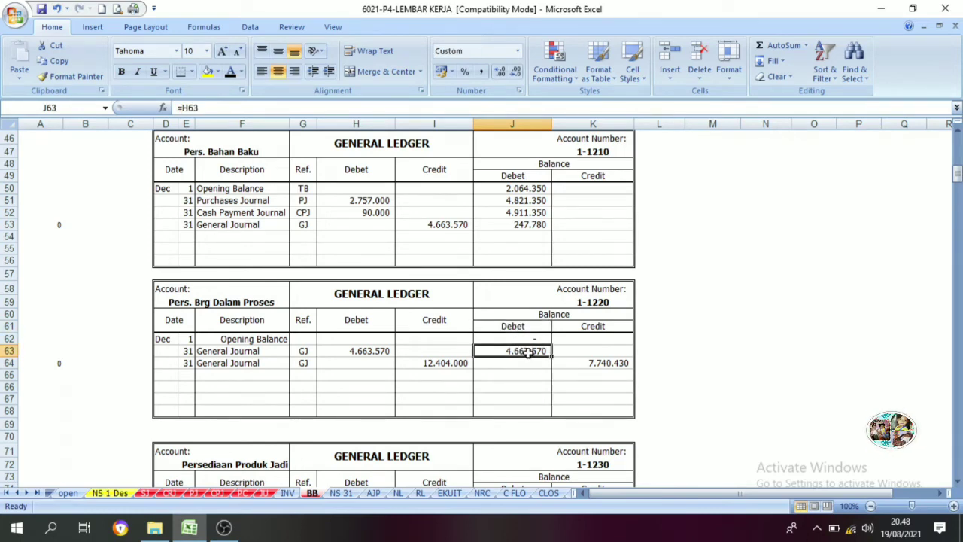
click(456, 367)
click(369, 365)
click(425, 366)
click(508, 352)
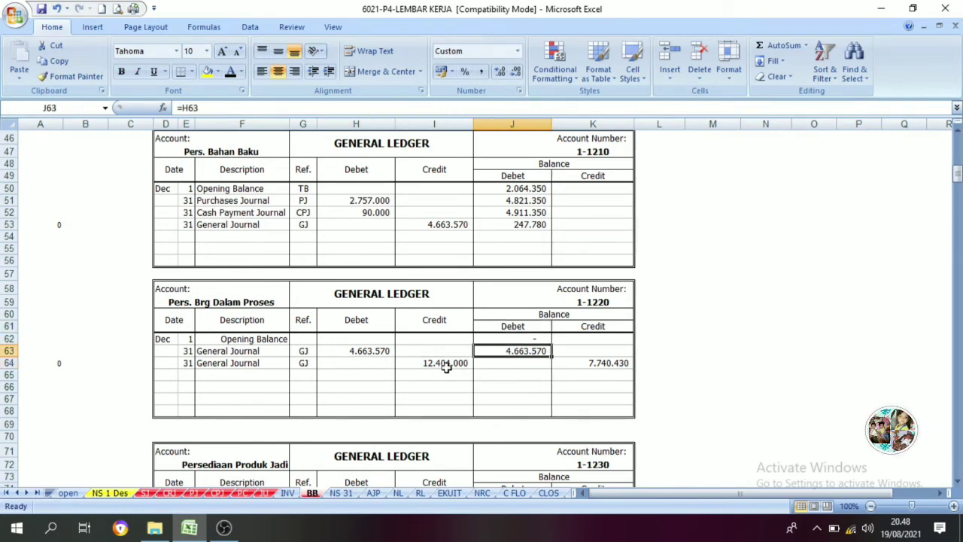
click(433, 366)
click(501, 351)
click(443, 363)
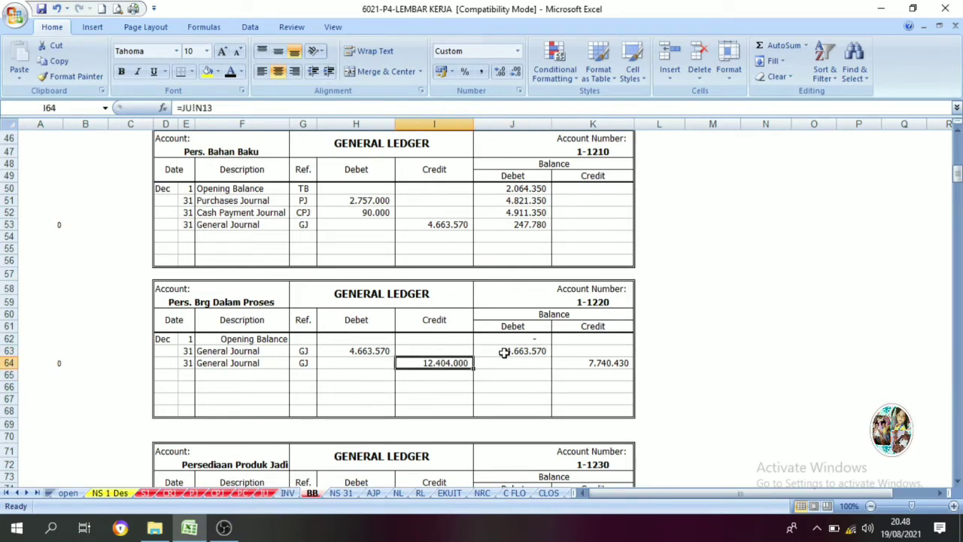
click(501, 352)
click(454, 365)
click(506, 352)
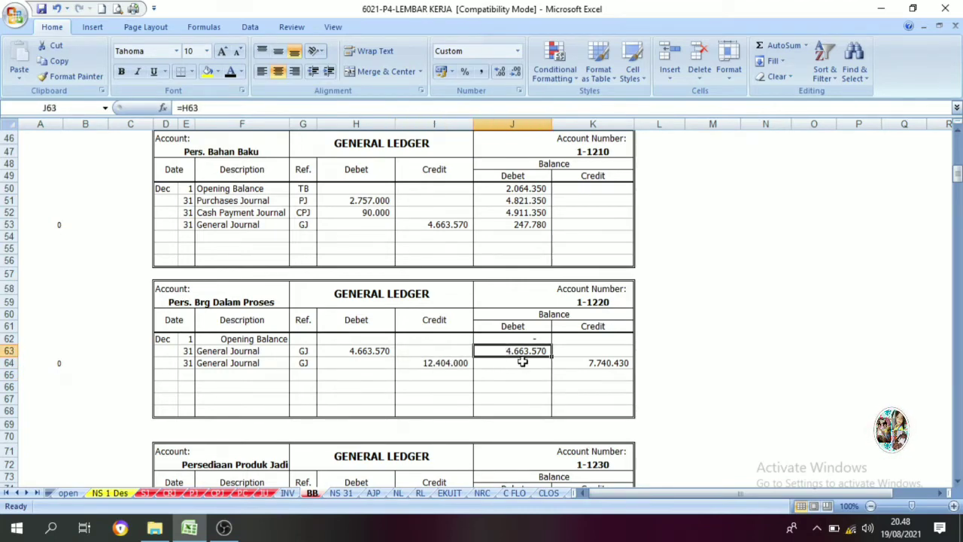
click(570, 363)
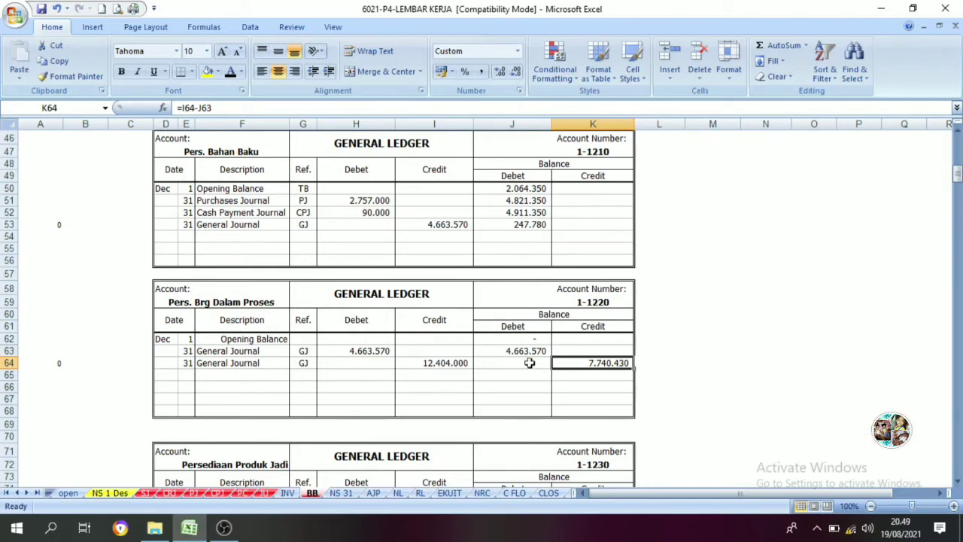
click(453, 363)
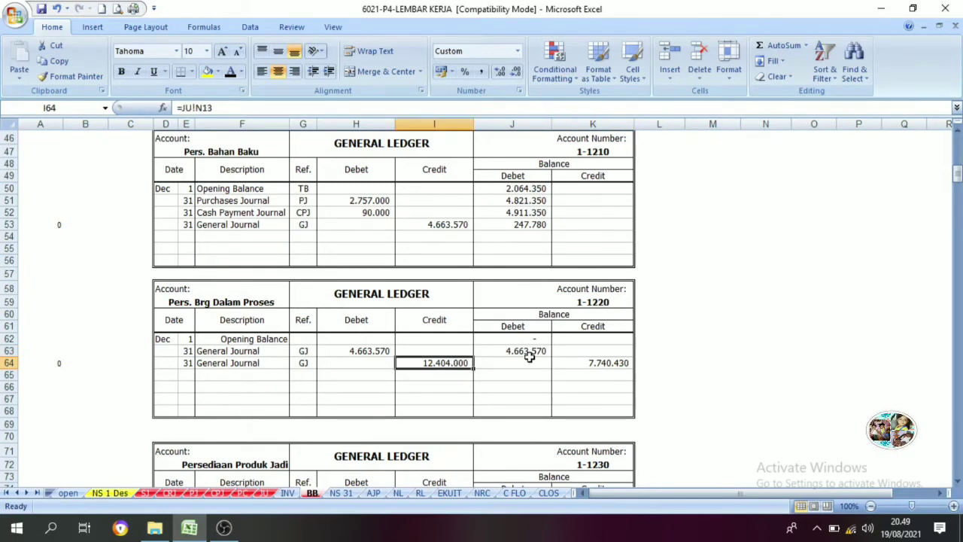
- Recheck the K64 credit balance of account 1-1220 against the debit balance in J63 and the credit posting in I64
click(529, 352)
click(461, 366)
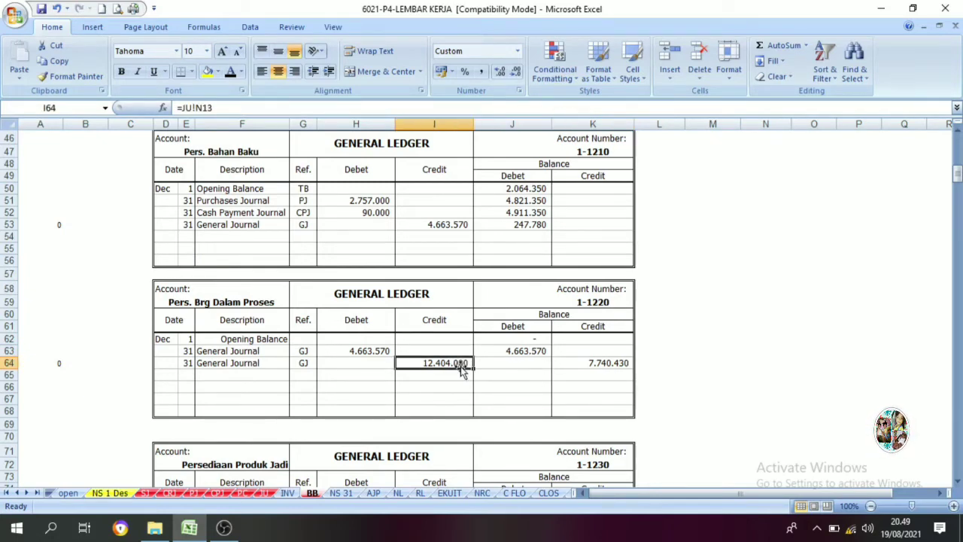
click(605, 362)
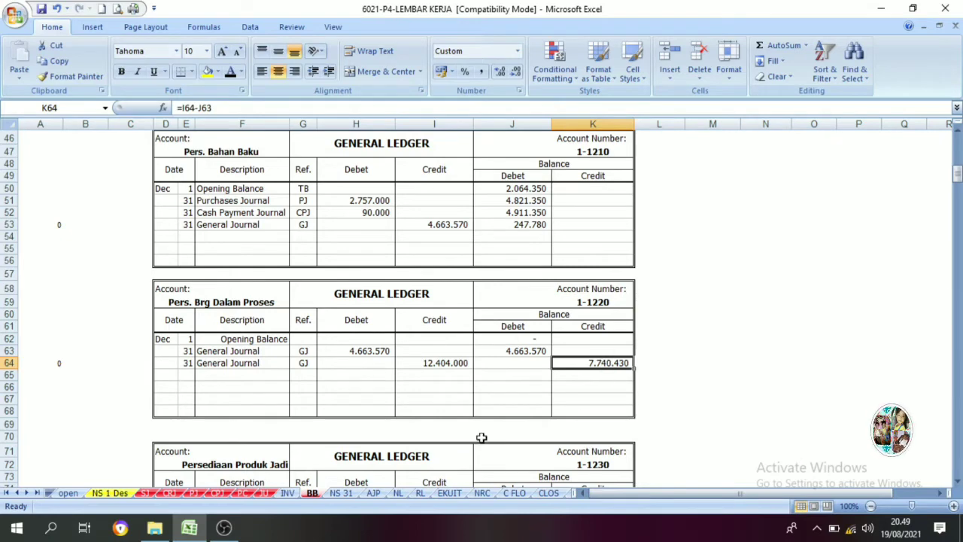
- Mark account number 1-1230 red on the credit side of the Sales Journal recapitulation
scroll(461, 442, down, 4)
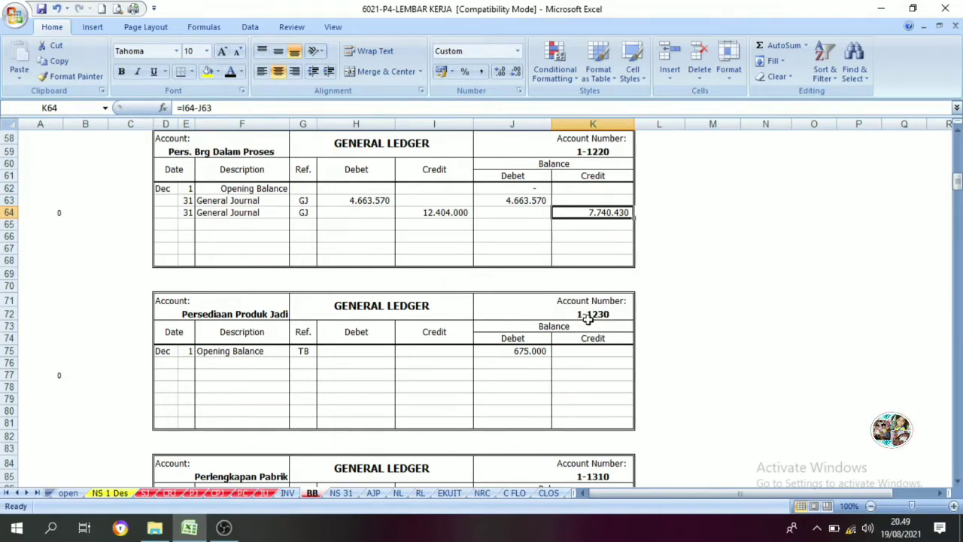
click(145, 493)
scroll(301, 268, up, 2)
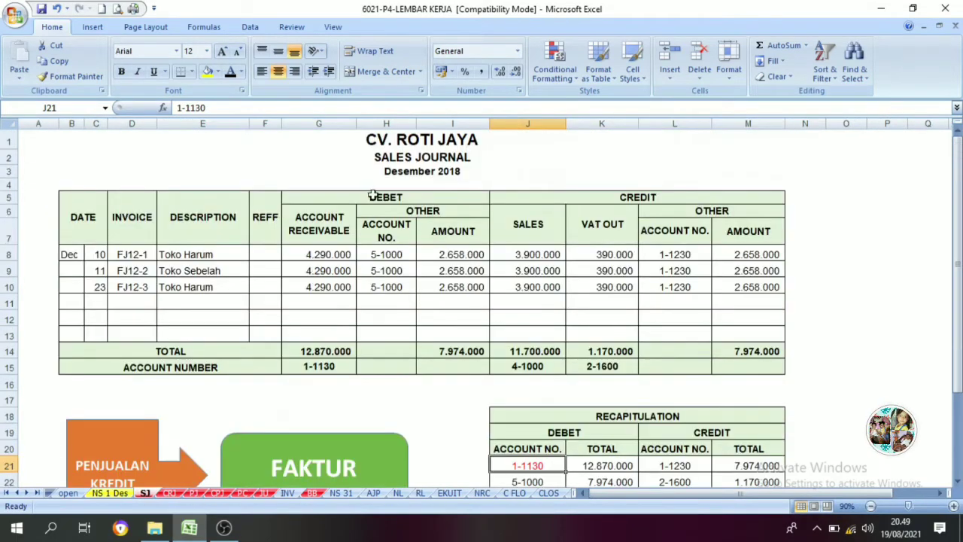
click(406, 154)
scroll(415, 309, down, 4)
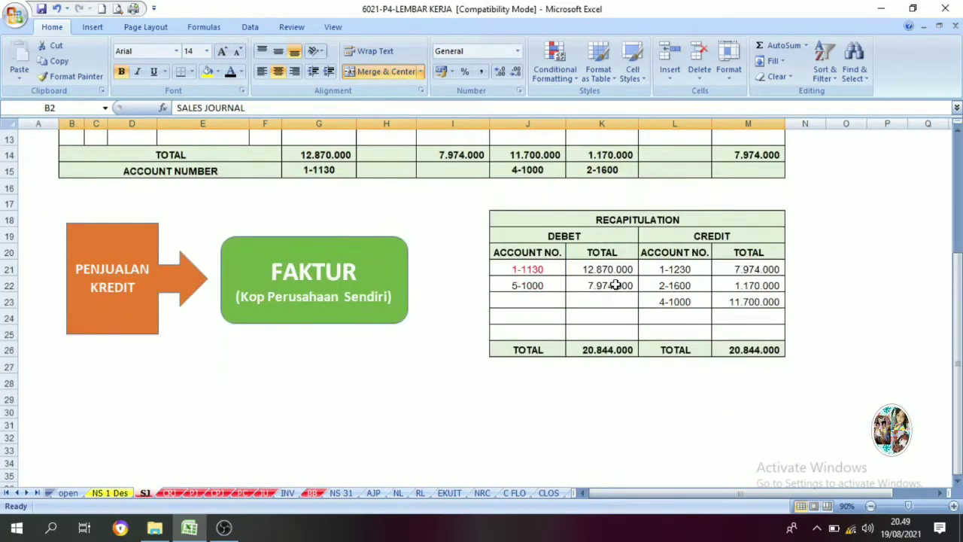
click(691, 269)
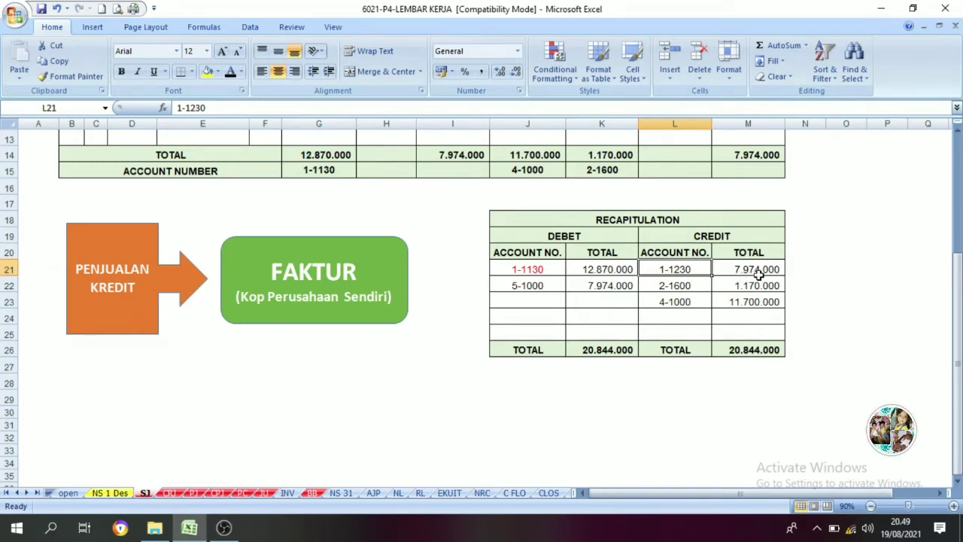
click(241, 72)
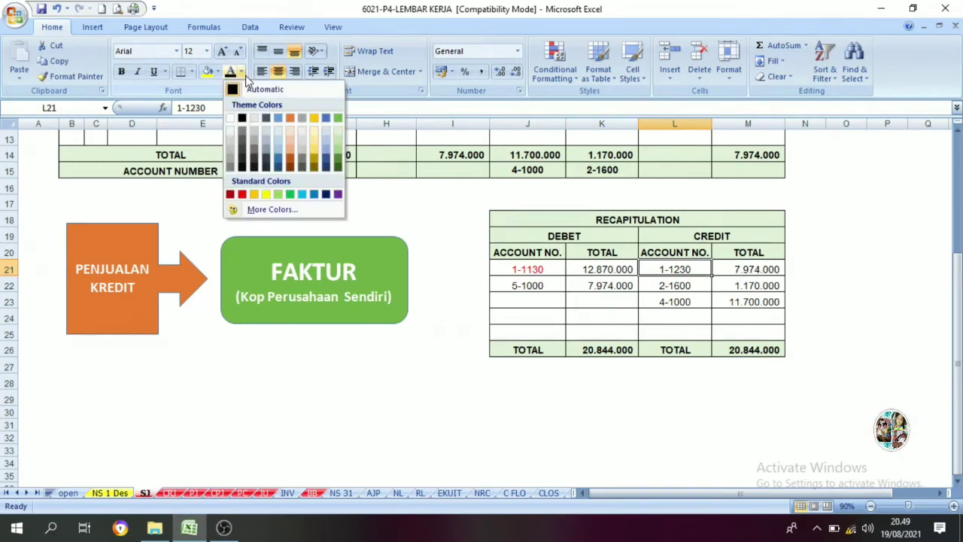
click(242, 196)
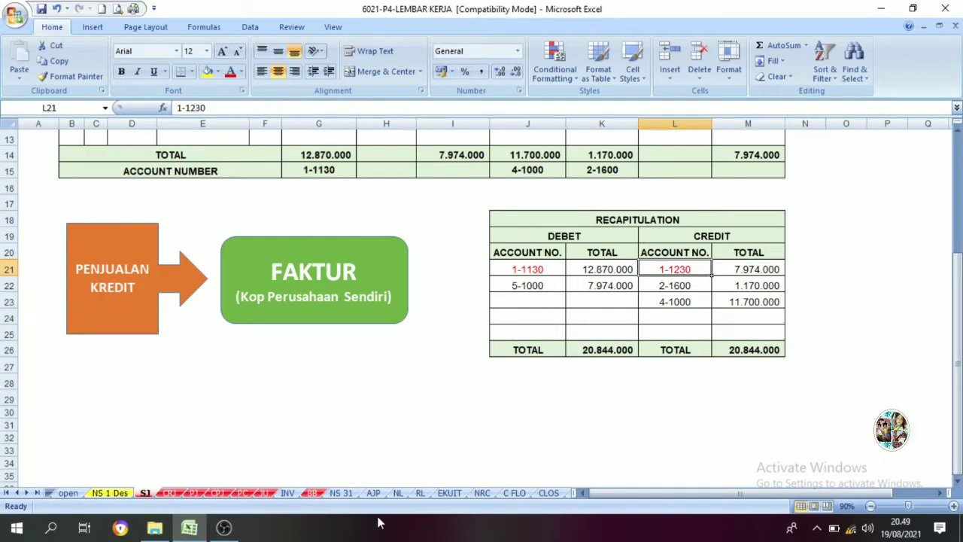
- Reveal the date 31, the Sales Journal description and reference SJ in row 76 of the 1-1230 ledger with the Automatic font colour
click(312, 492)
click(188, 364)
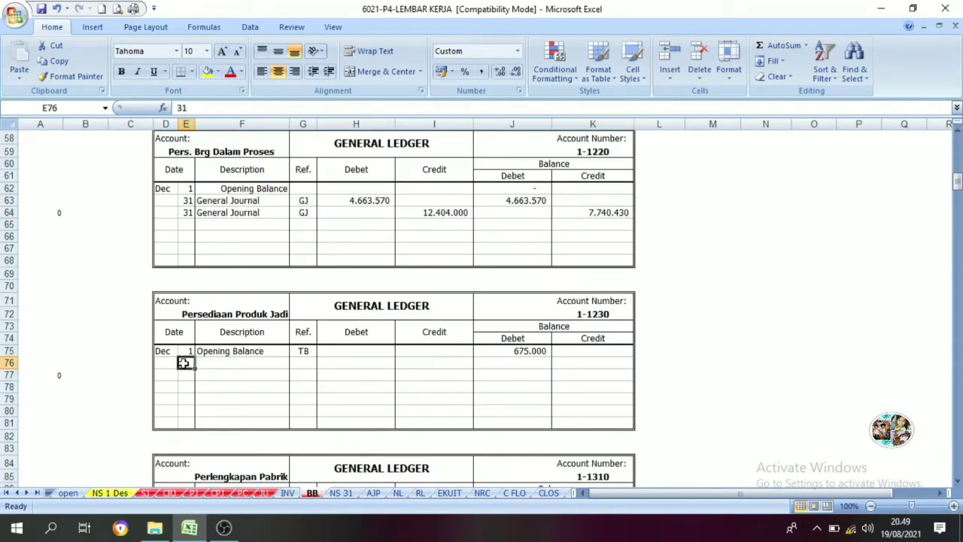
click(241, 72)
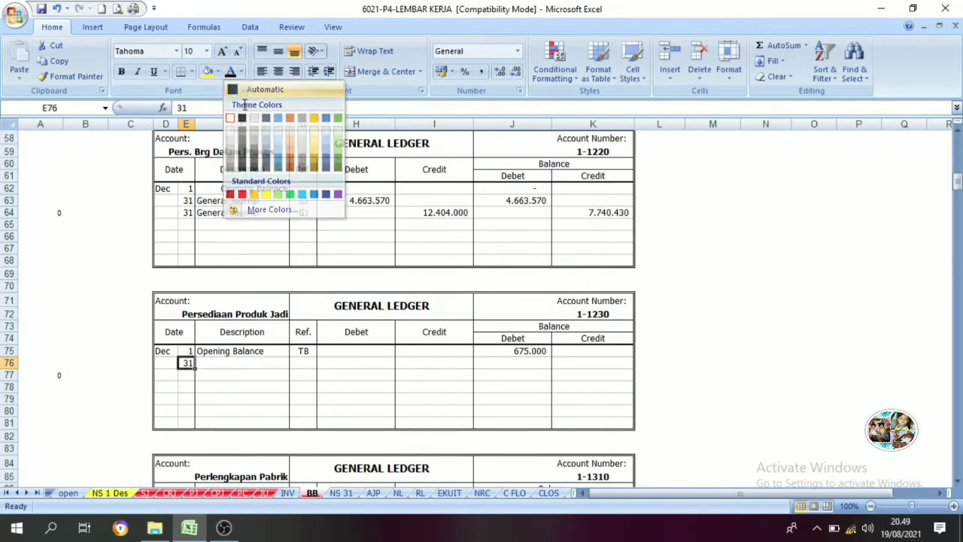
click(248, 83)
click(245, 368)
click(231, 72)
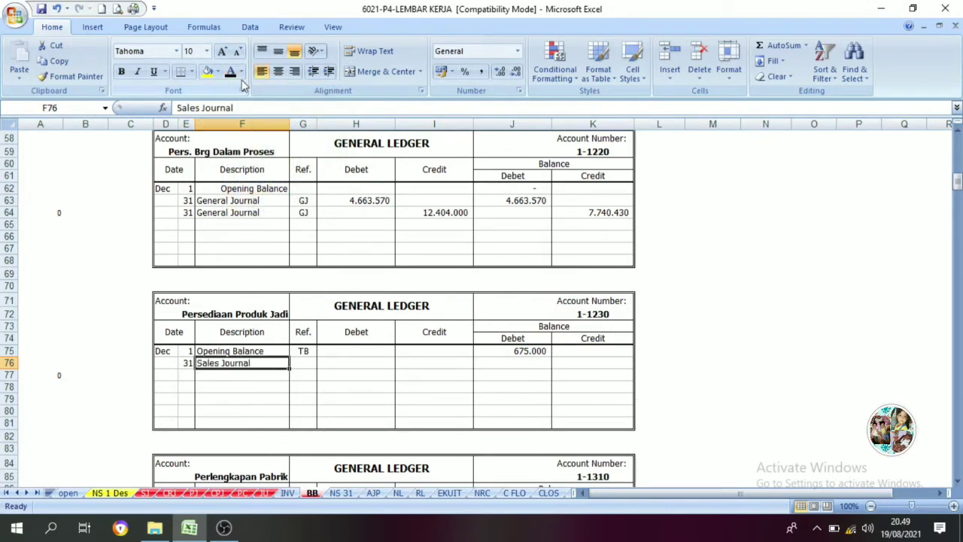
click(304, 364)
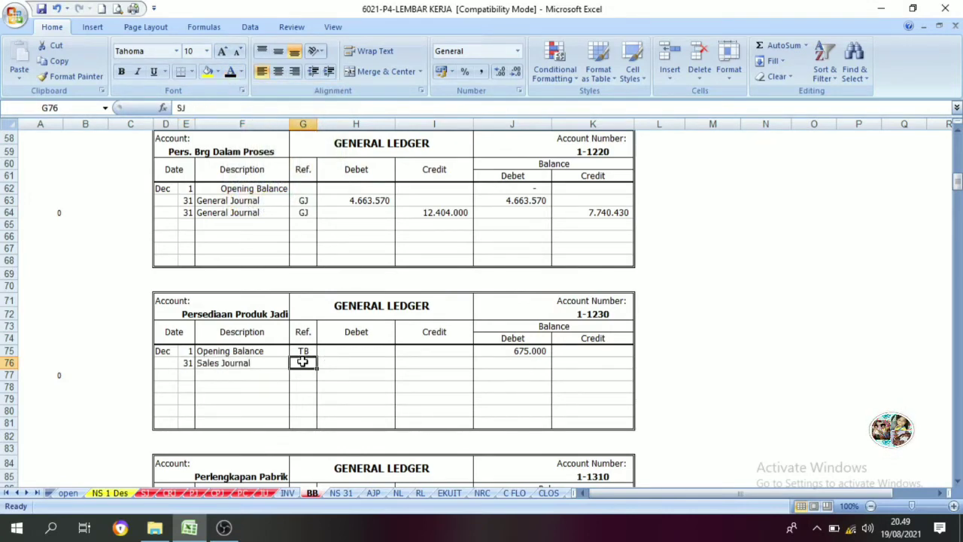
click(231, 72)
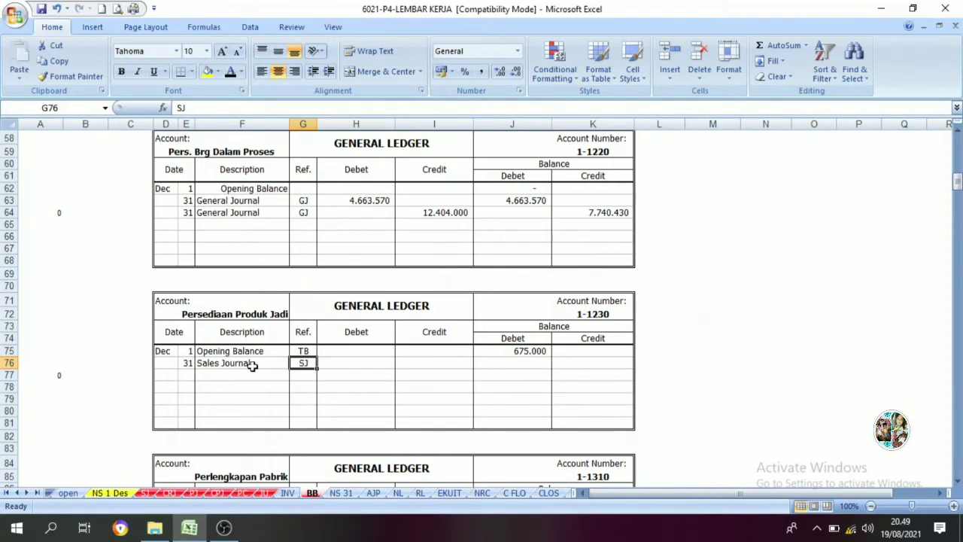
- Check the 1-1230 credit total in the Sales Journal recapitulation and reveal the 7.974.000 credit posting in I76 of the ledger
click(351, 370)
click(353, 354)
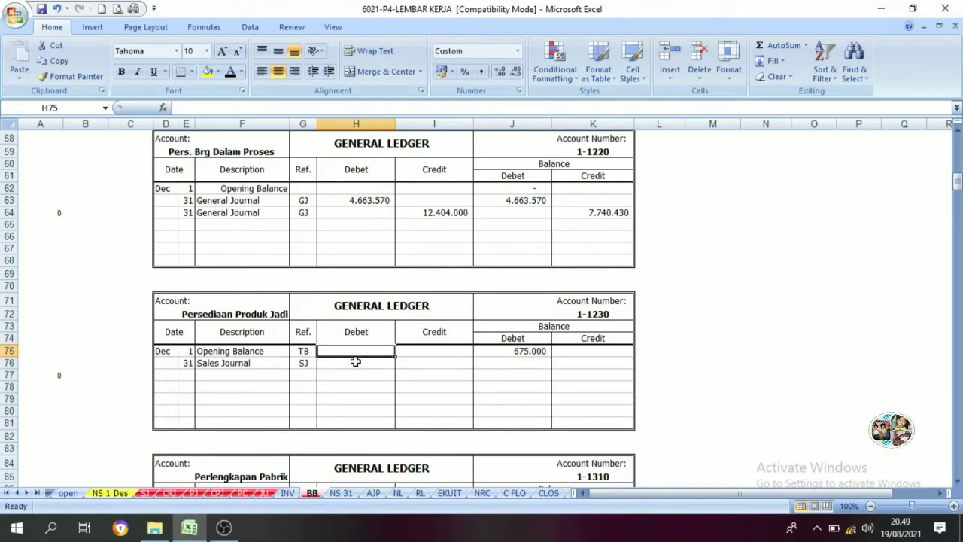
click(361, 363)
click(428, 363)
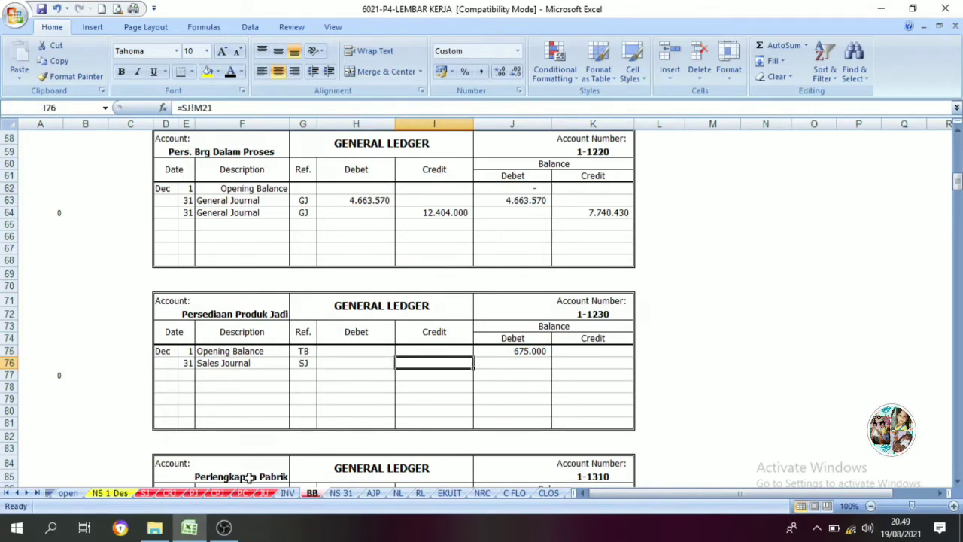
click(147, 493)
click(741, 271)
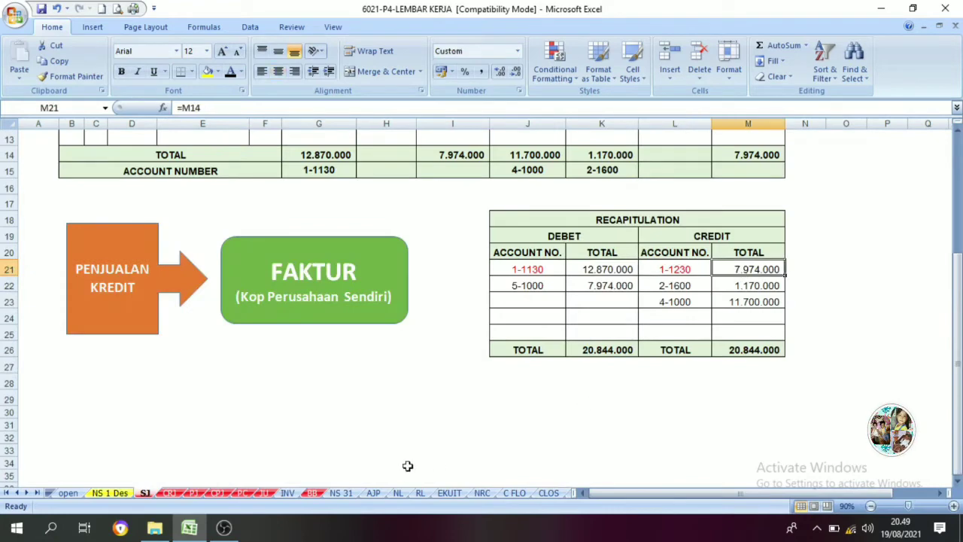
click(312, 494)
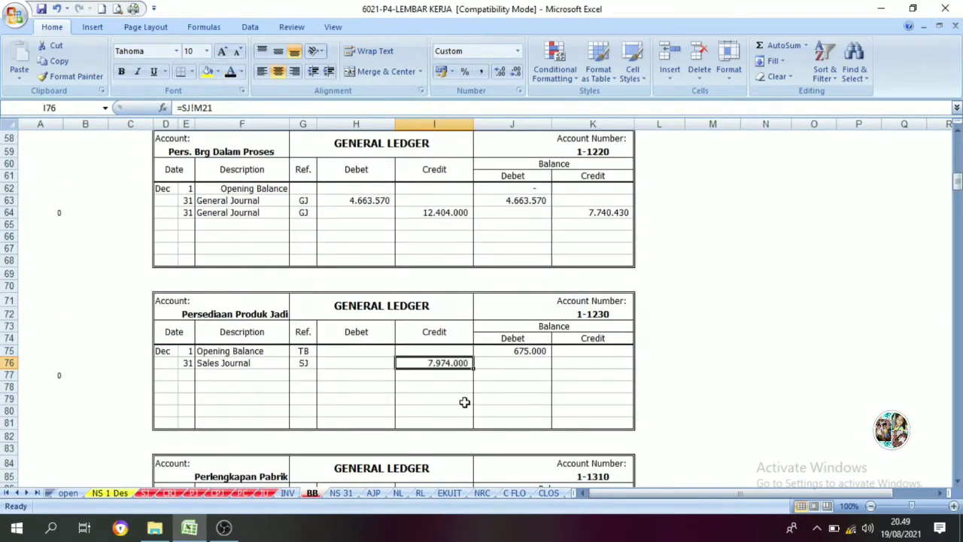
- Compare the credit posting in I76 with the opening debit balance in J75, using the 1-1220 ledger as reference, to determine the balance side
click(513, 364)
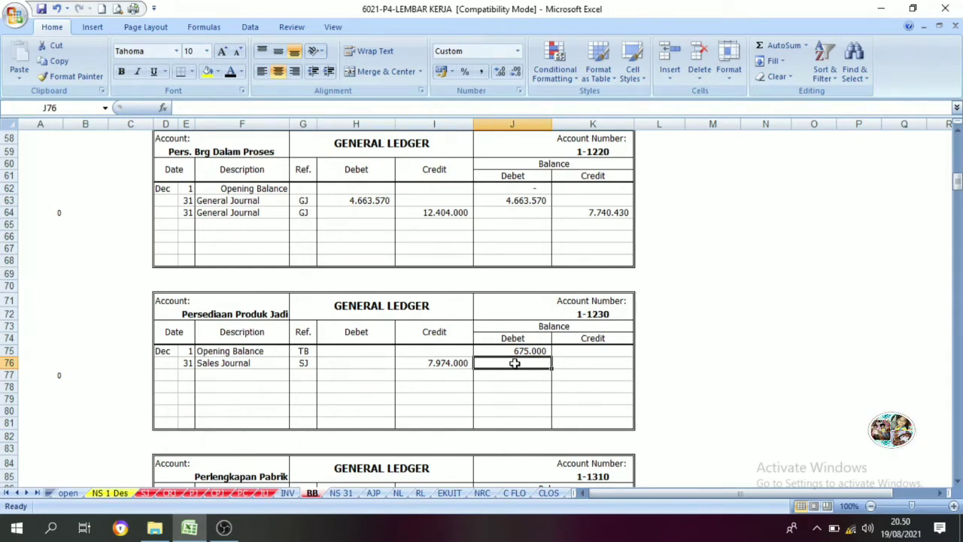
click(516, 353)
click(518, 363)
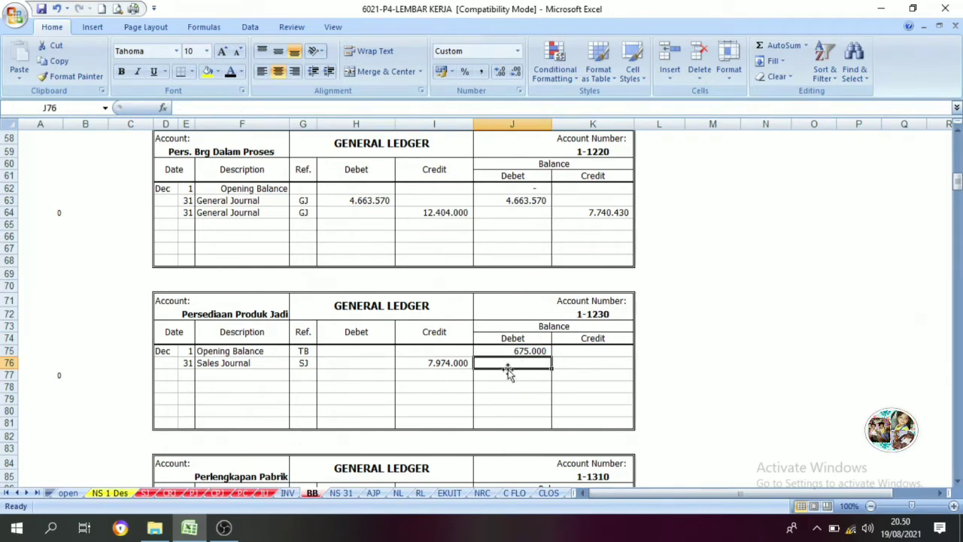
click(523, 352)
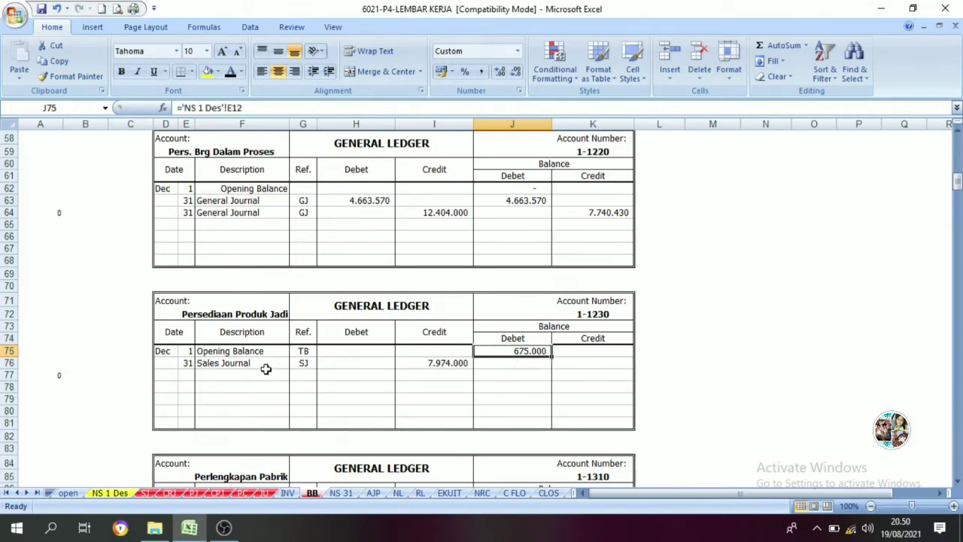
click(459, 365)
click(516, 200)
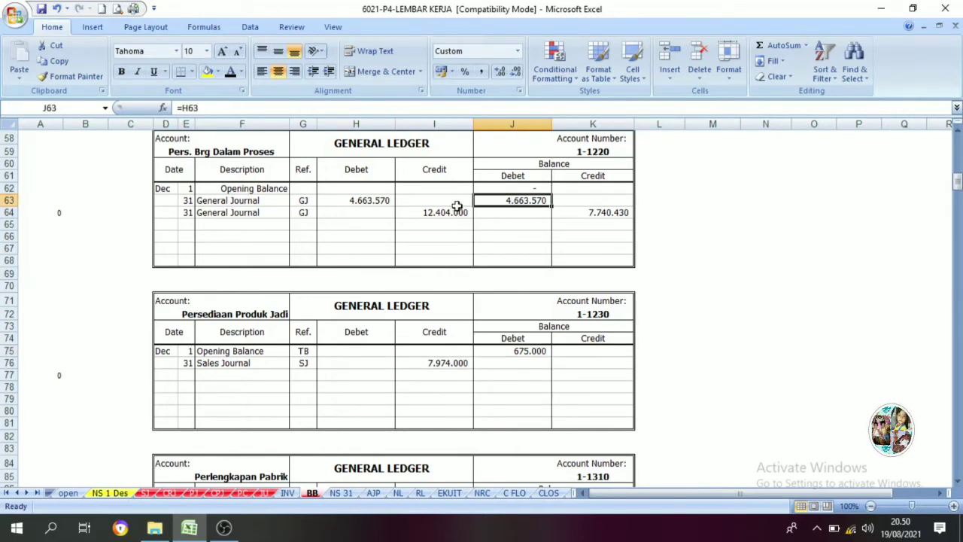
drag(456, 206, 576, 214)
click(421, 365)
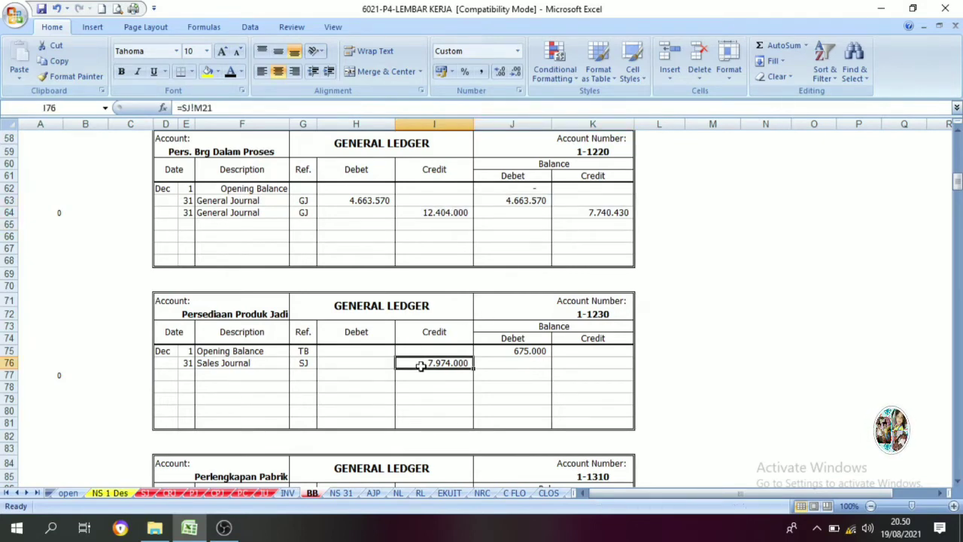
click(519, 352)
click(446, 361)
click(521, 351)
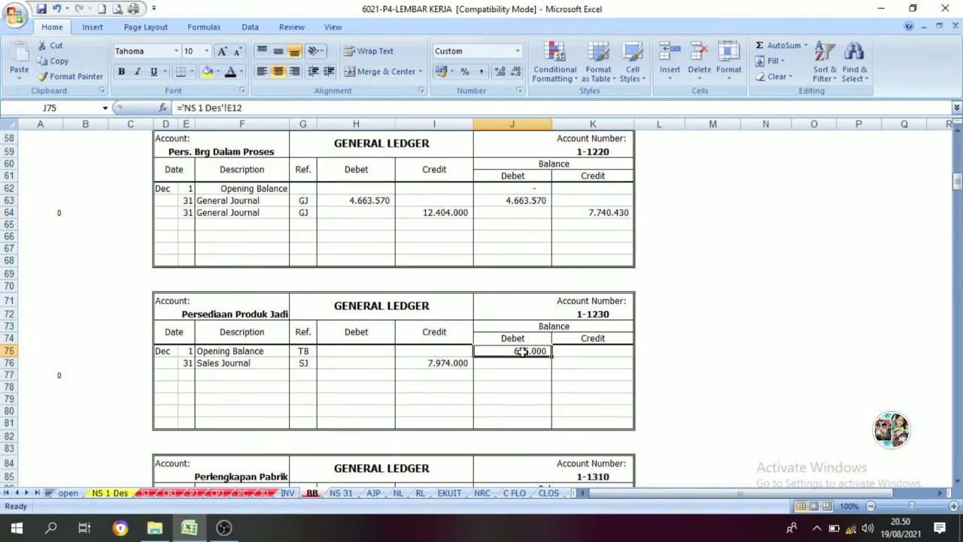
click(441, 362)
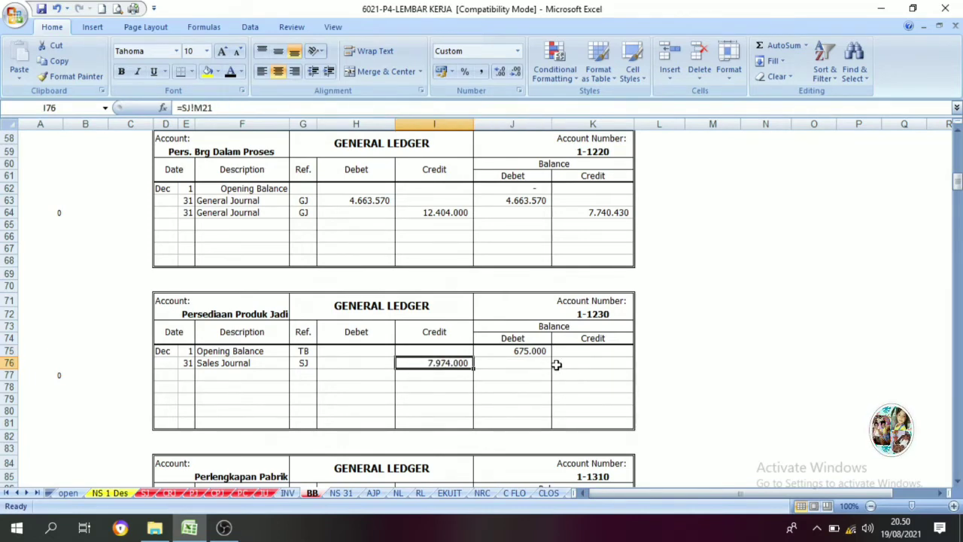
- Reveal the credit balance of 7.299.000 in K76, calculated as I76-J75, with the Automatic font colour
click(601, 365)
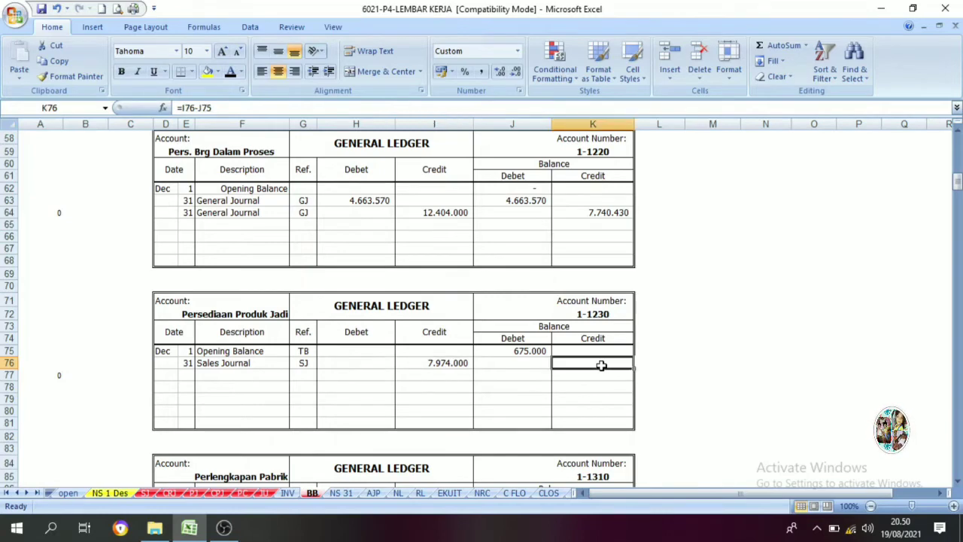
click(438, 368)
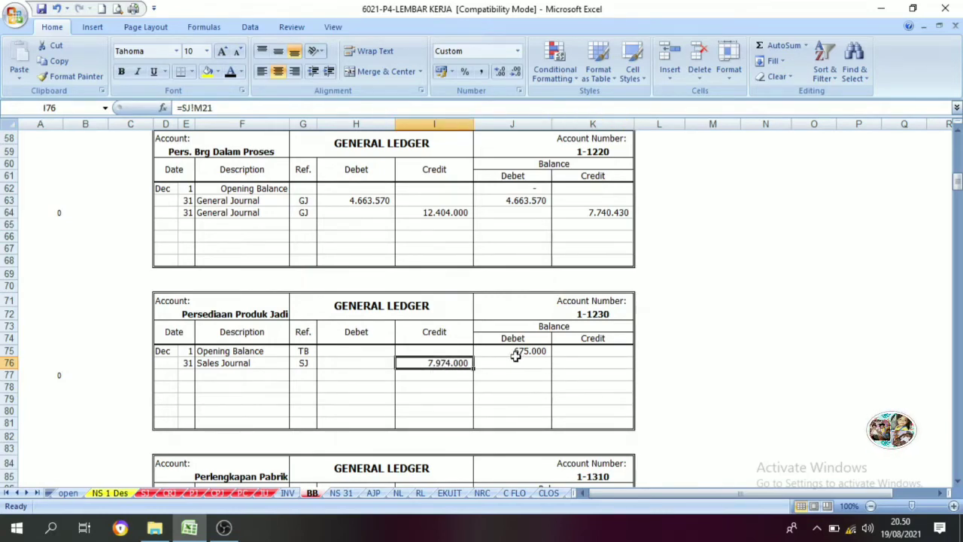
click(587, 364)
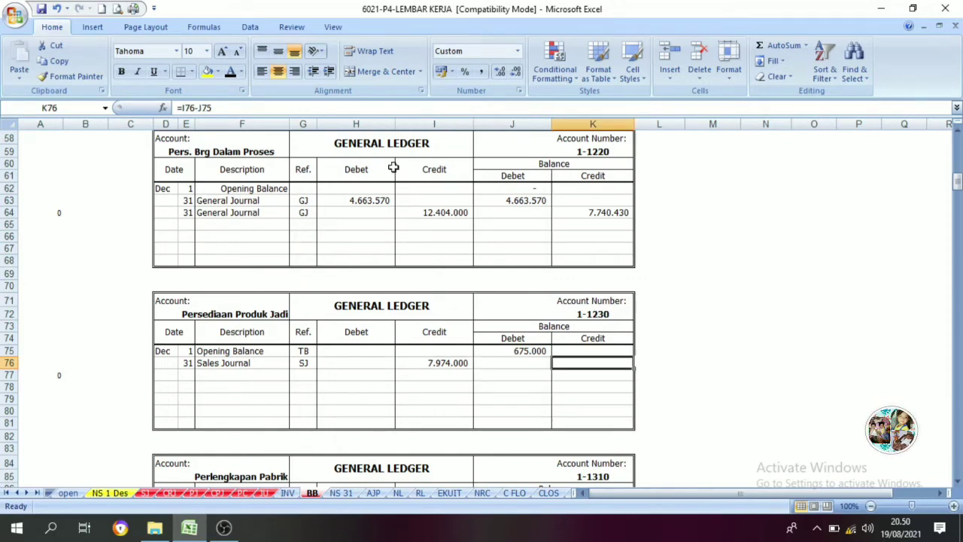
click(230, 71)
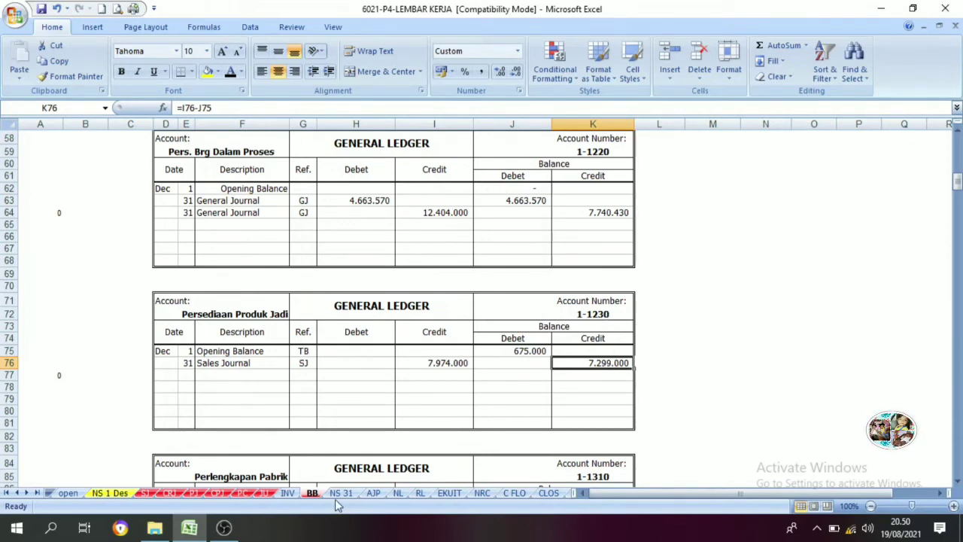
- Mark account number 1-1230 red on the credit side of the Cash Receipt Journal recapitulation
click(145, 493)
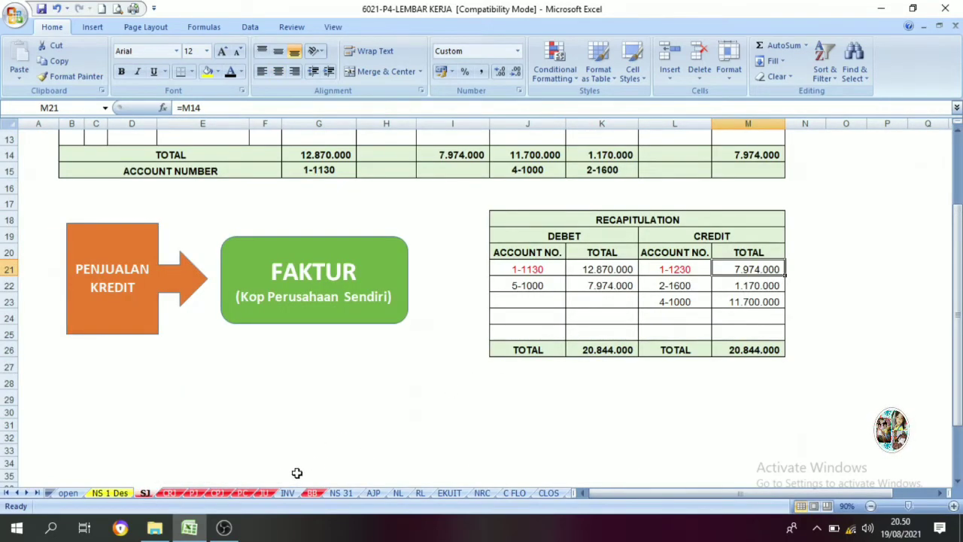
click(169, 494)
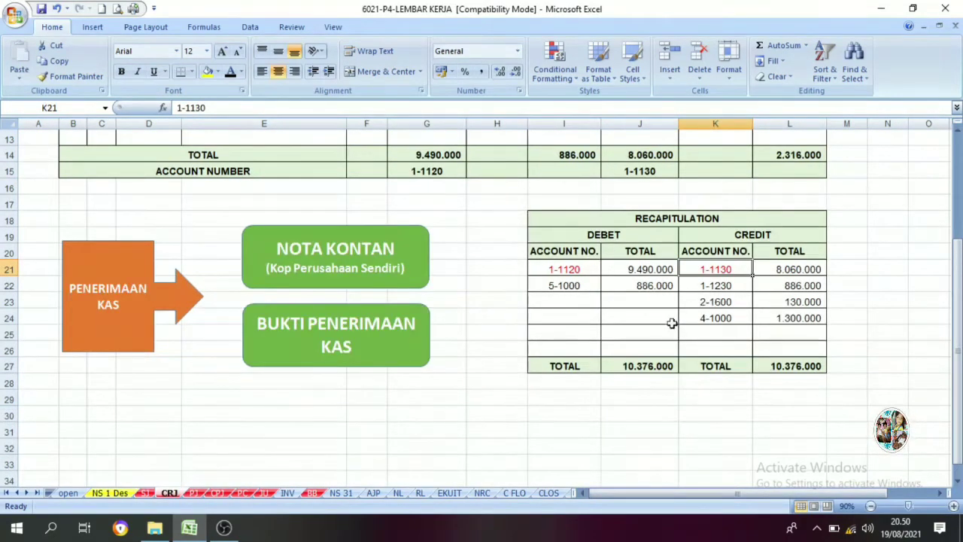
scroll(489, 256, up, 4)
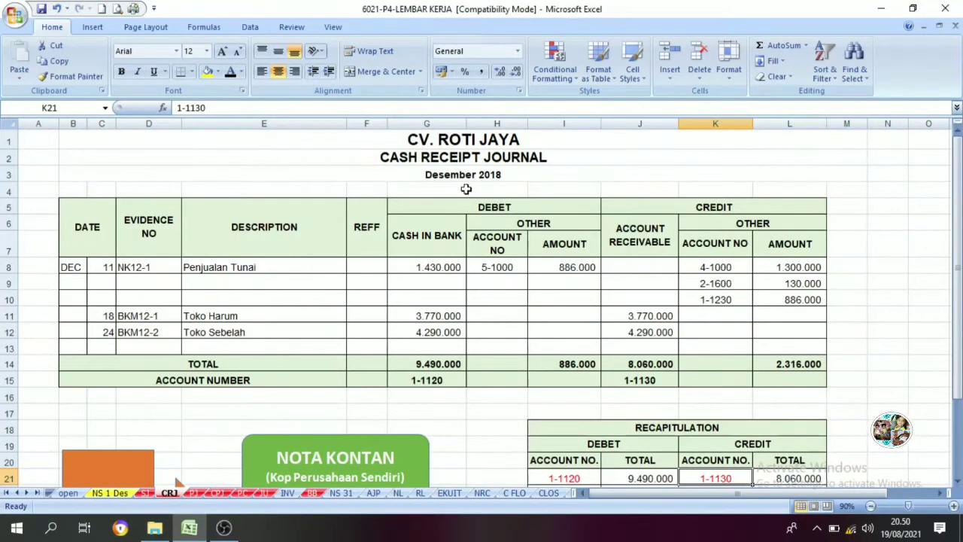
scroll(466, 195, down, 2)
scroll(541, 312, down, 1)
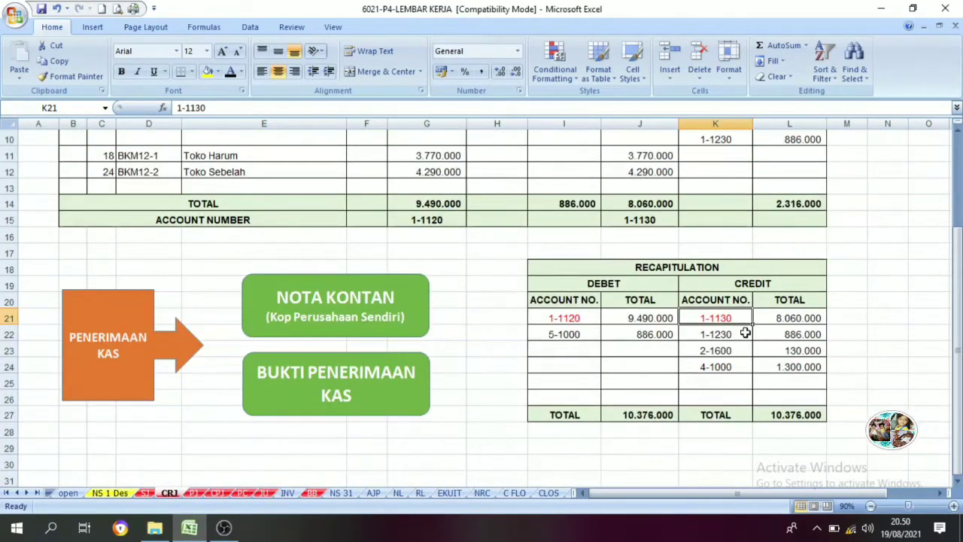
click(722, 334)
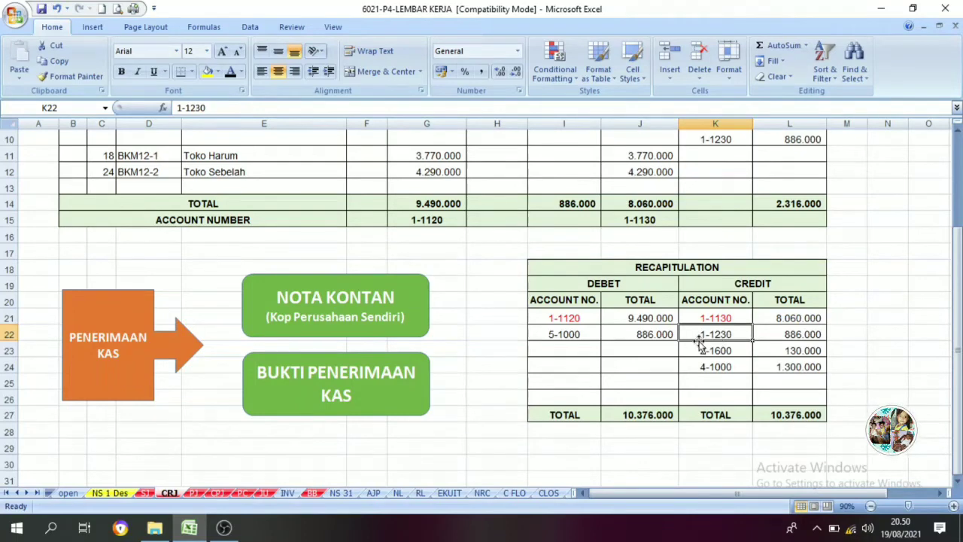
click(241, 71)
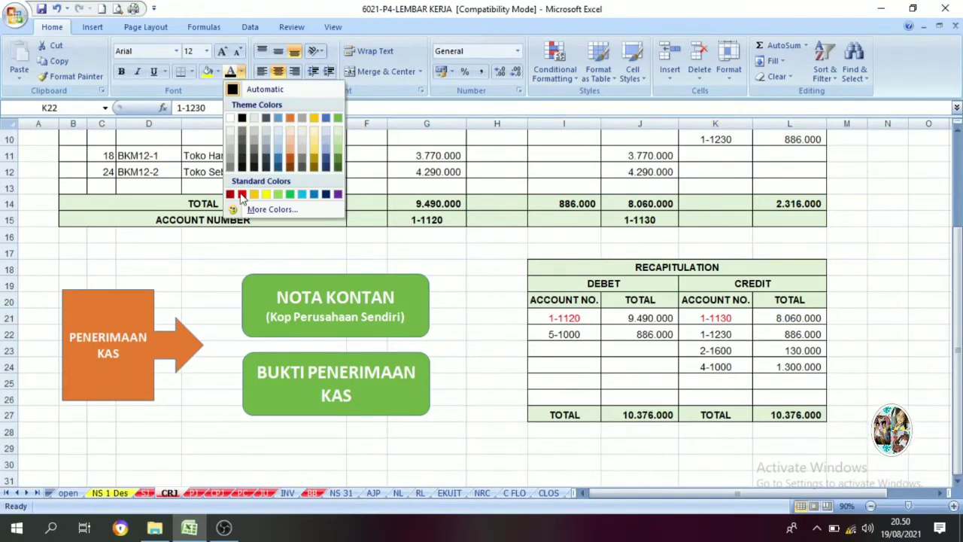
click(243, 195)
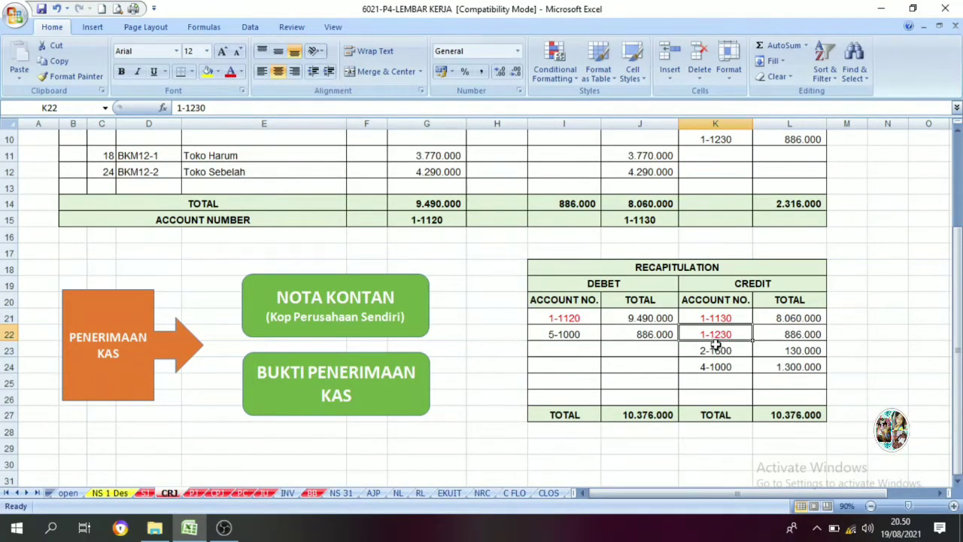
- Reveal the date 31 in E77 and the description in F77 of the 1-1230 ledger with the Automatic font colour
click(311, 493)
click(188, 371)
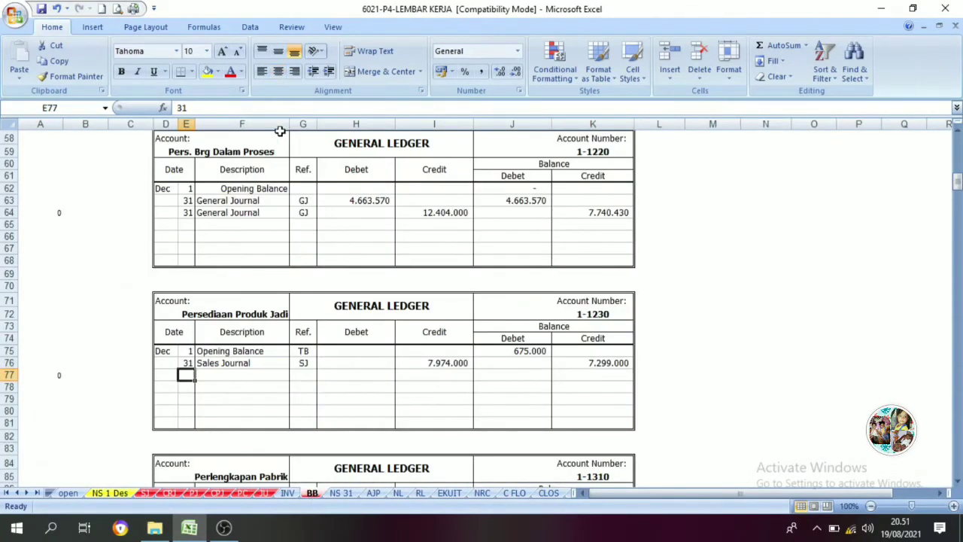
click(241, 72)
click(242, 118)
click(226, 373)
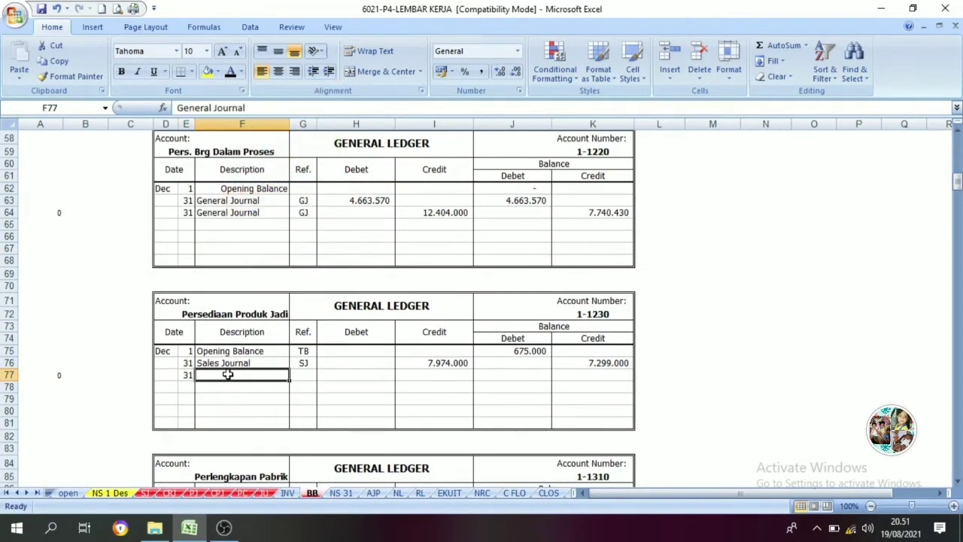
click(229, 73)
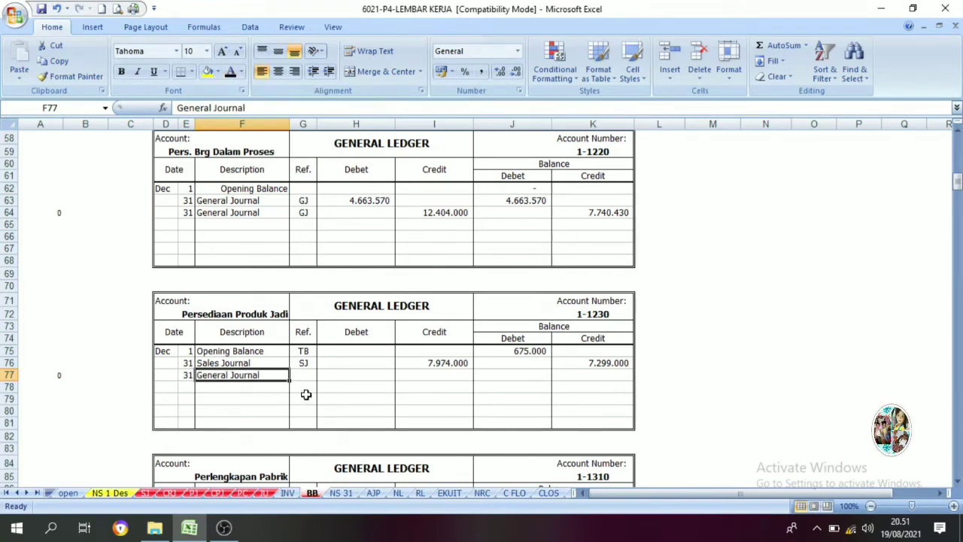
- Check the entry's source in the Cash Receipt Journal and replace the description in F77 of the ledger with "Cash Receipt"
click(169, 493)
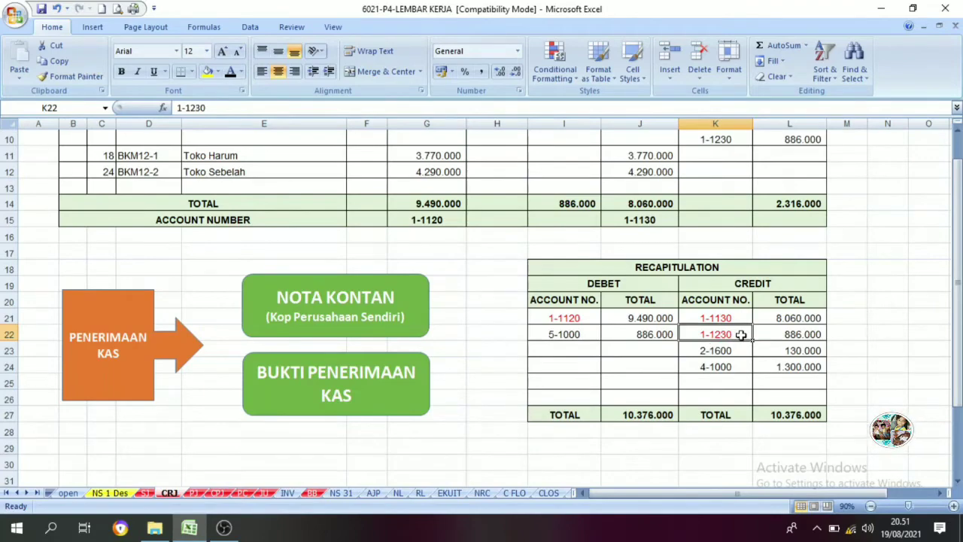
scroll(646, 314, up, 3)
scroll(525, 247, down, 4)
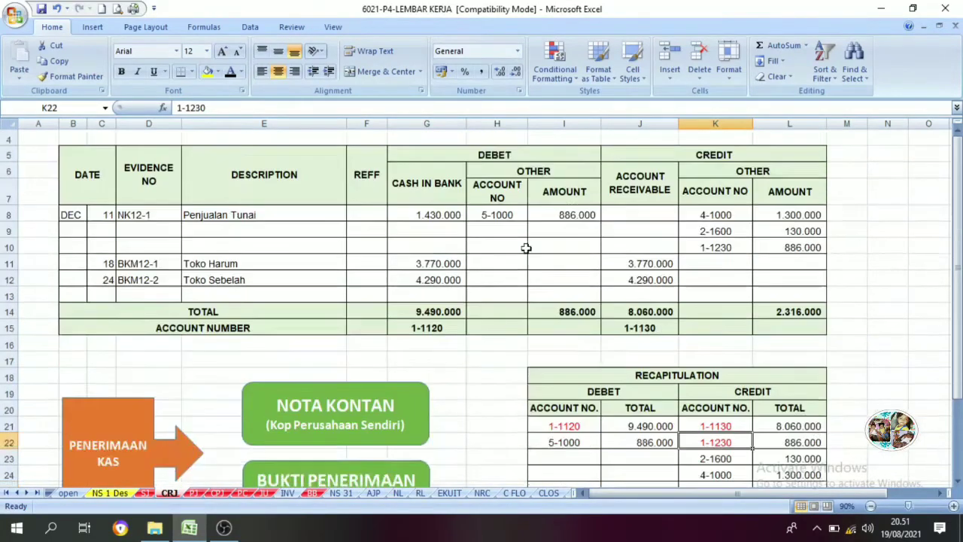
click(311, 493)
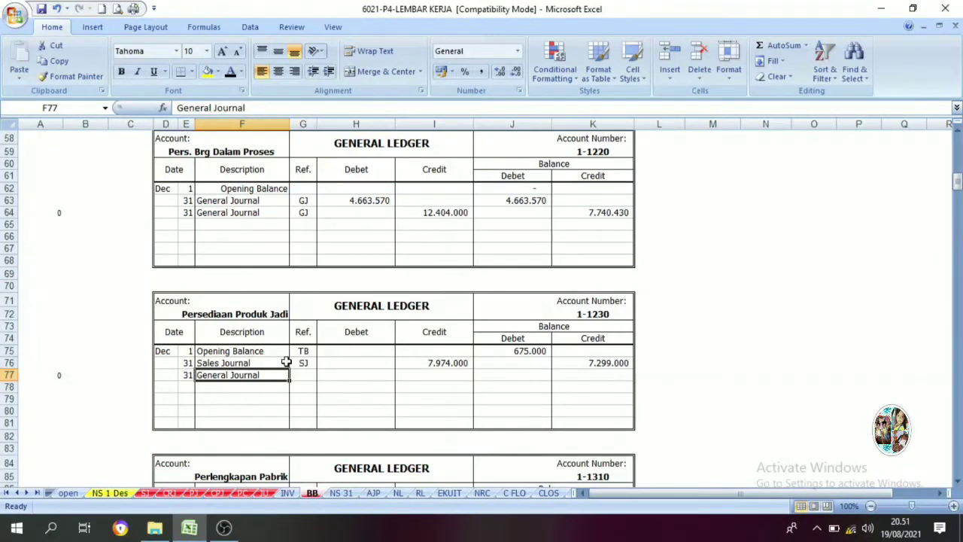
text(Casg)
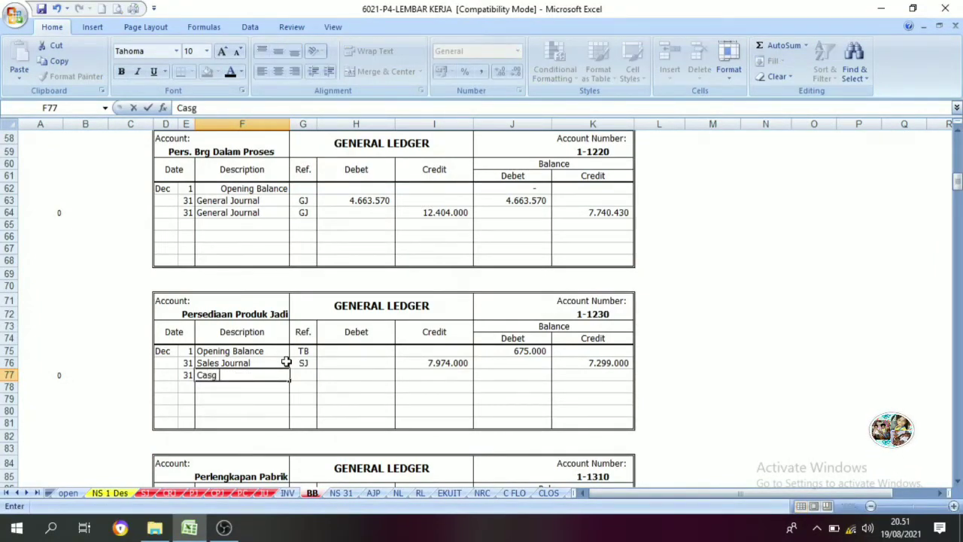
key(BackSpace)
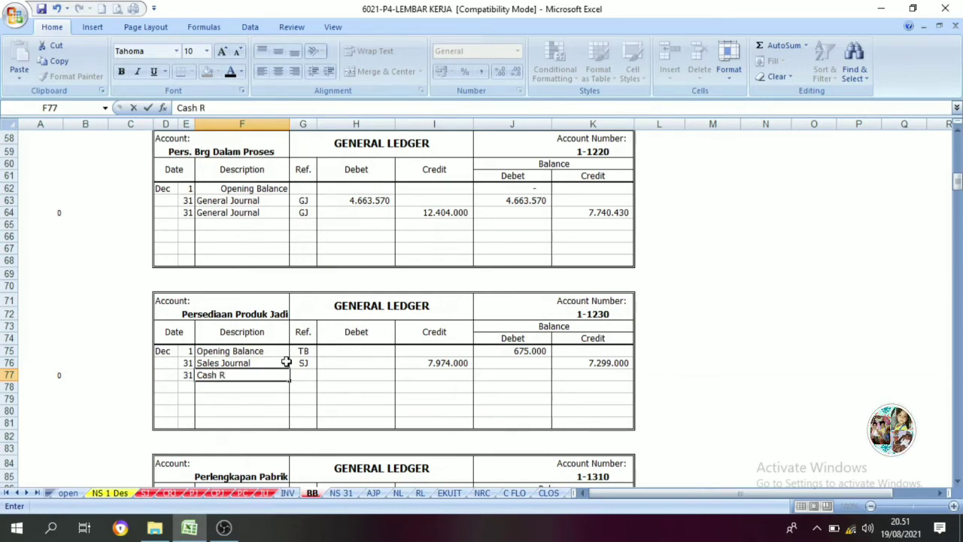
text(h Receip)
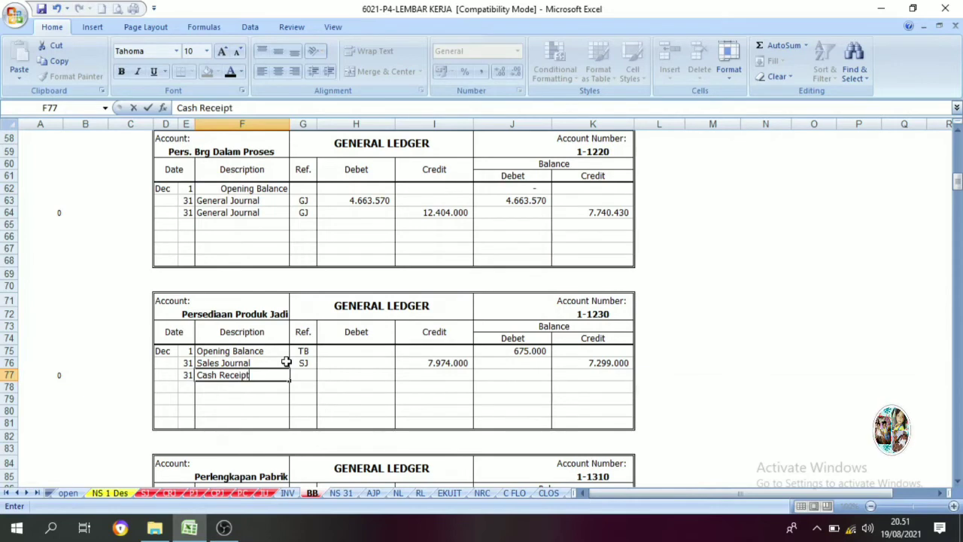
text(t)
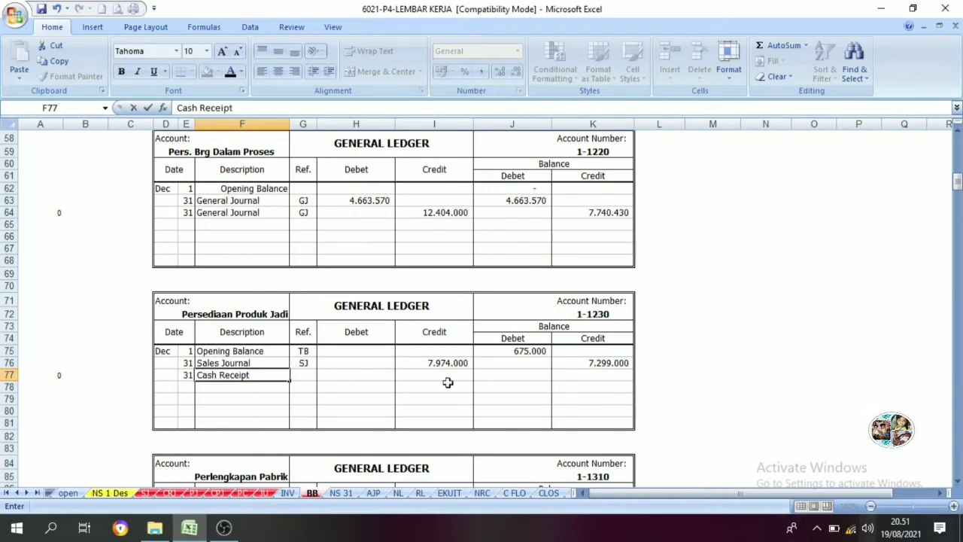
- Enter the reference CRJ in G77 and reveal it with the black font colour
click(308, 378)
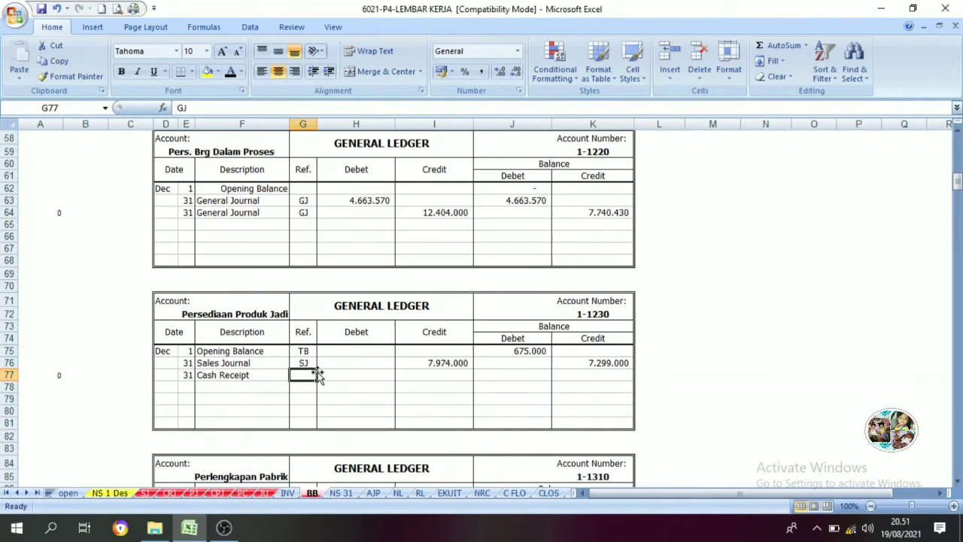
text(CR)
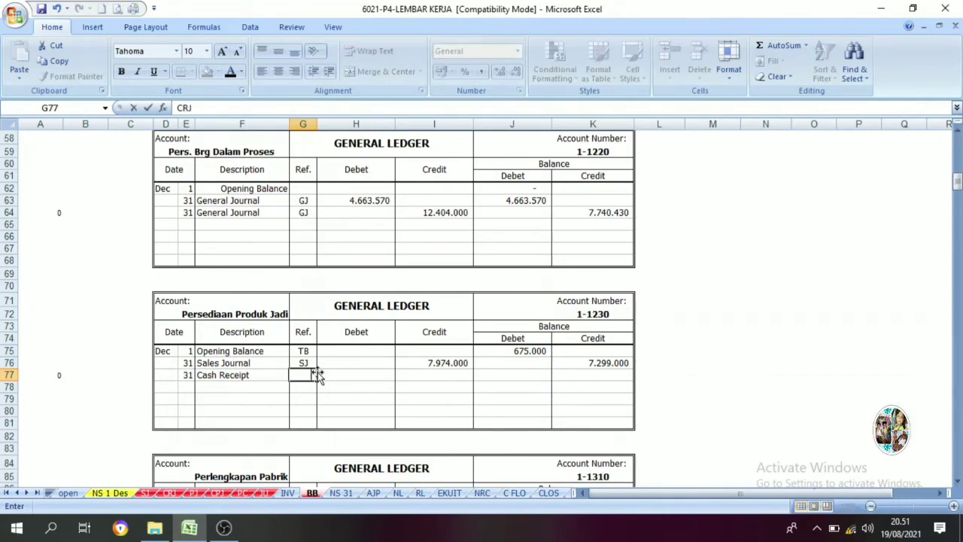
text(J)
click(387, 400)
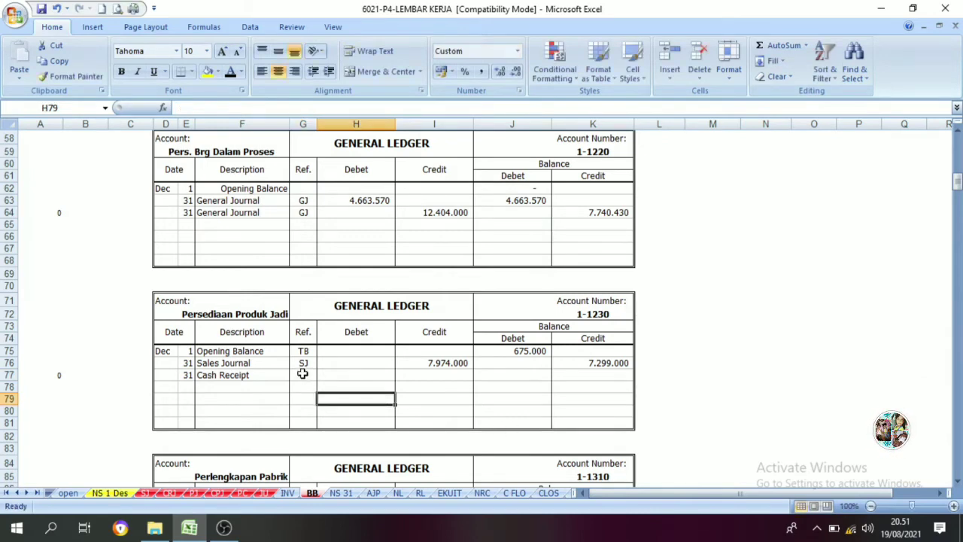
click(303, 373)
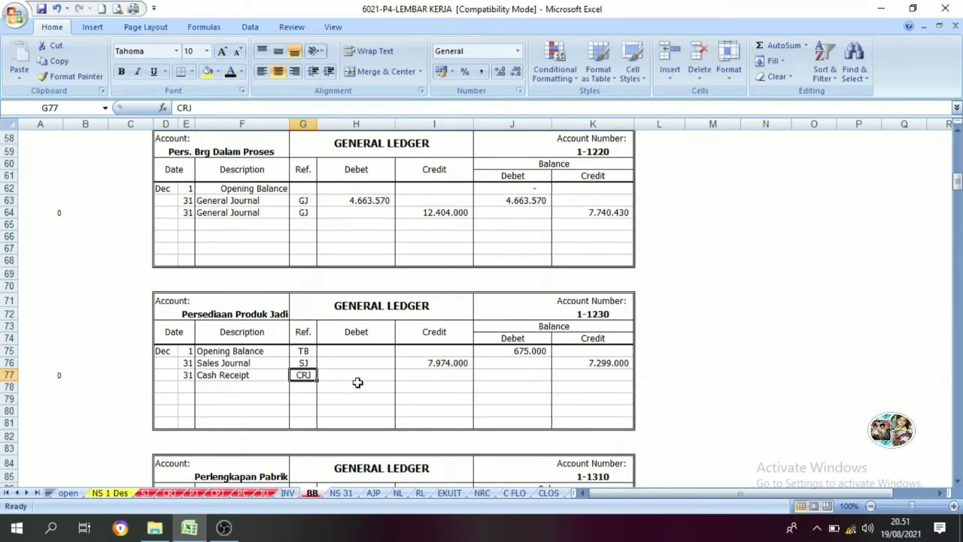
- Check the 1-1230 credit total in the Cash Receipt Journal recapitulation, enter 886000 as credit in I77 of the ledger and reveal it
click(398, 376)
click(390, 375)
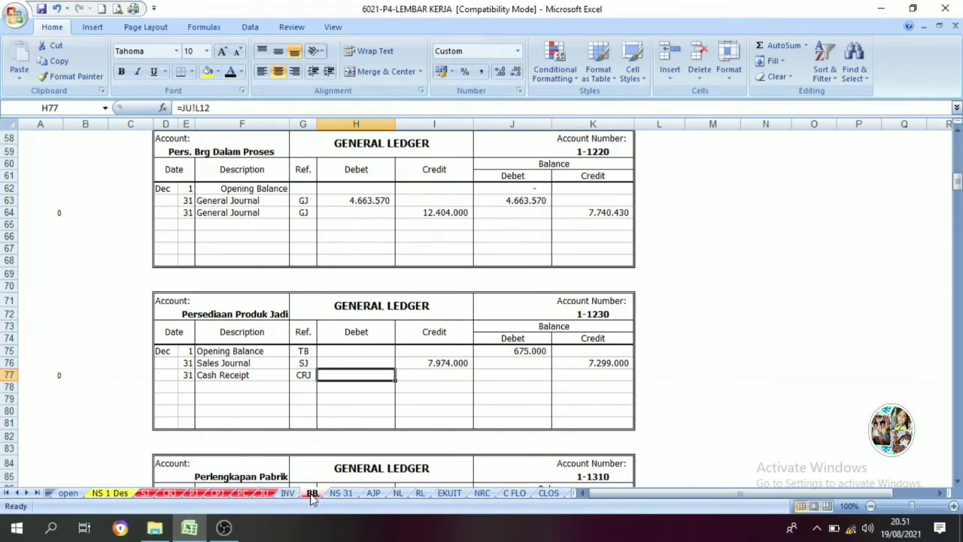
click(178, 499)
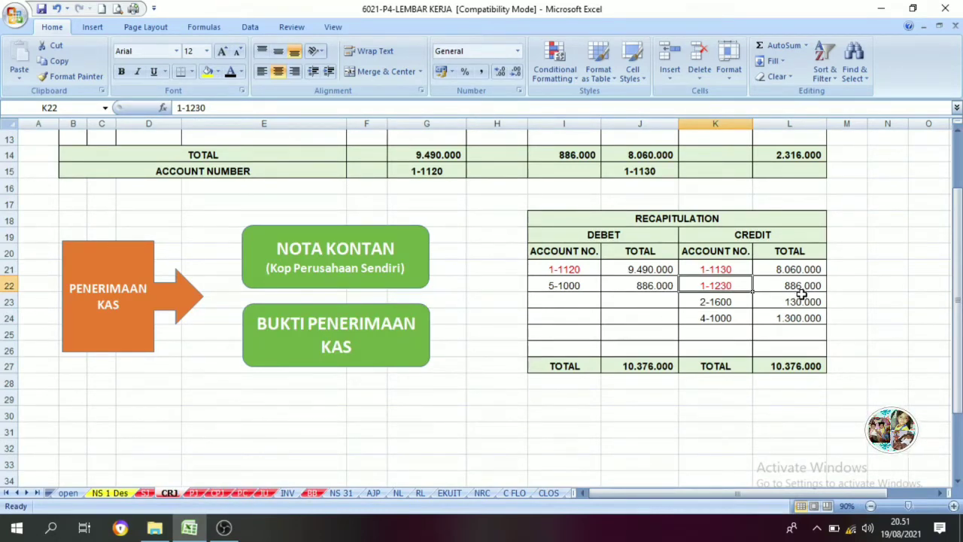
click(311, 494)
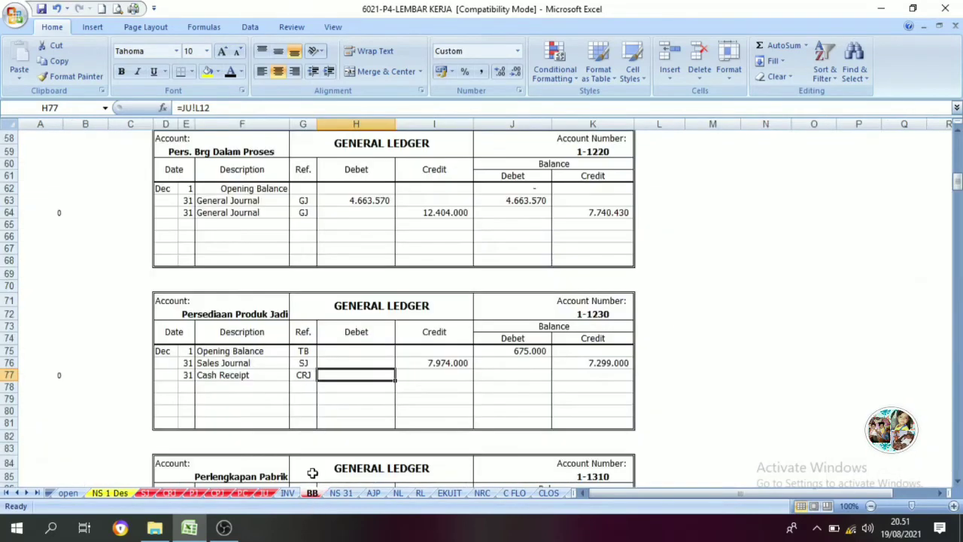
click(426, 375)
text(8)
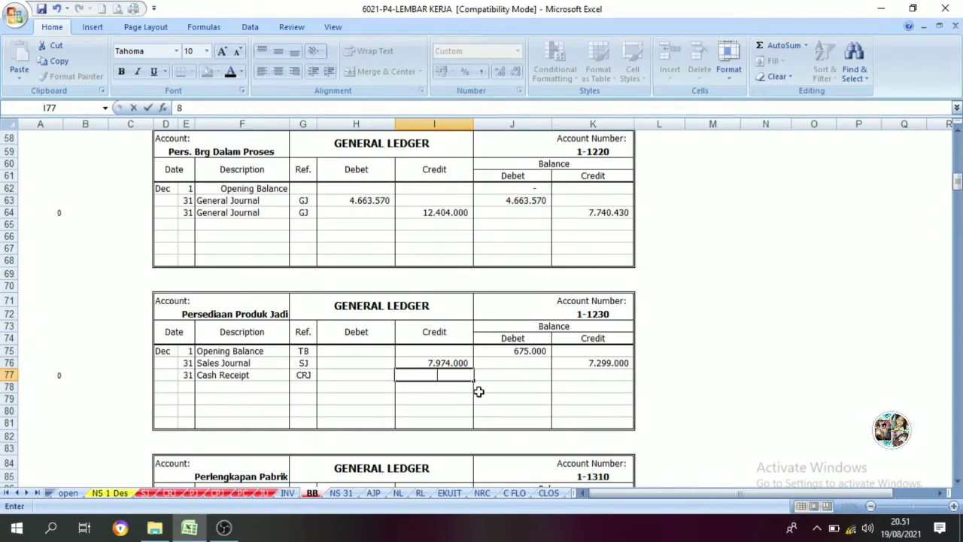
text(86000)
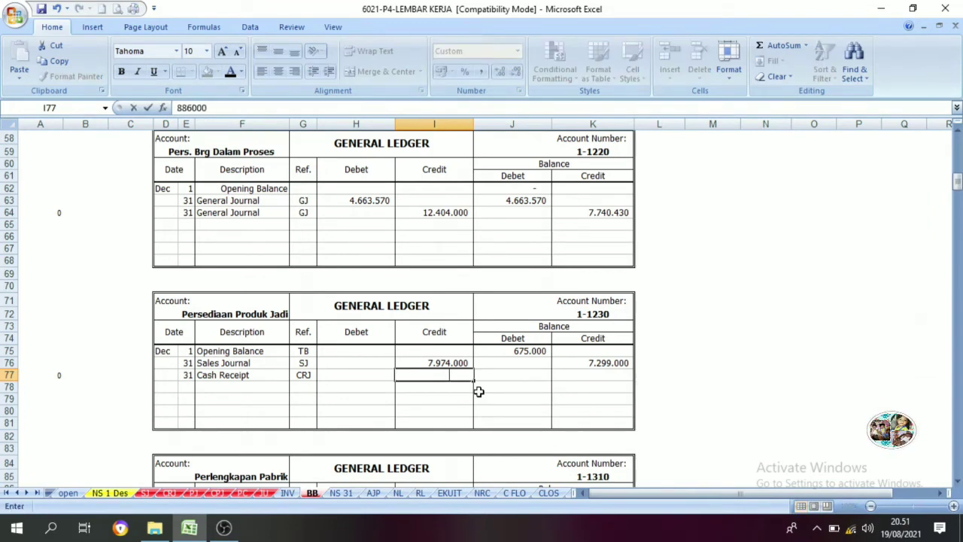
key(Return)
click(411, 375)
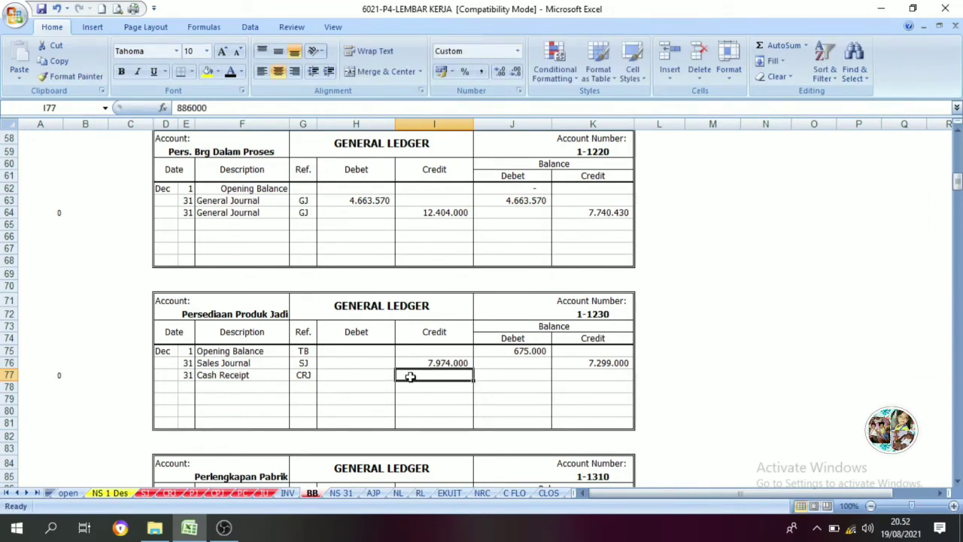
click(230, 71)
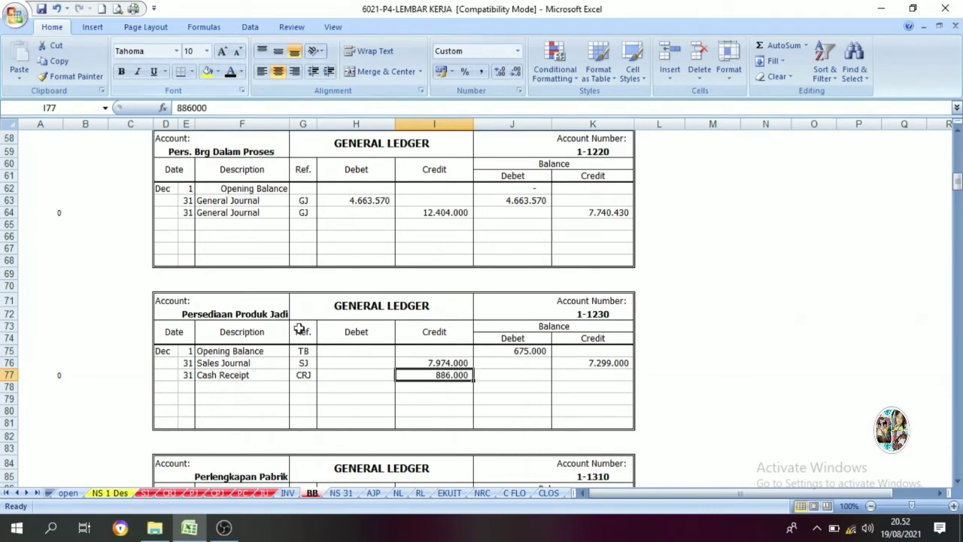
- Clear the hidden General Journal formula from the debit cell H77 of the 1-1230 ledger
click(338, 375)
key(Delete)
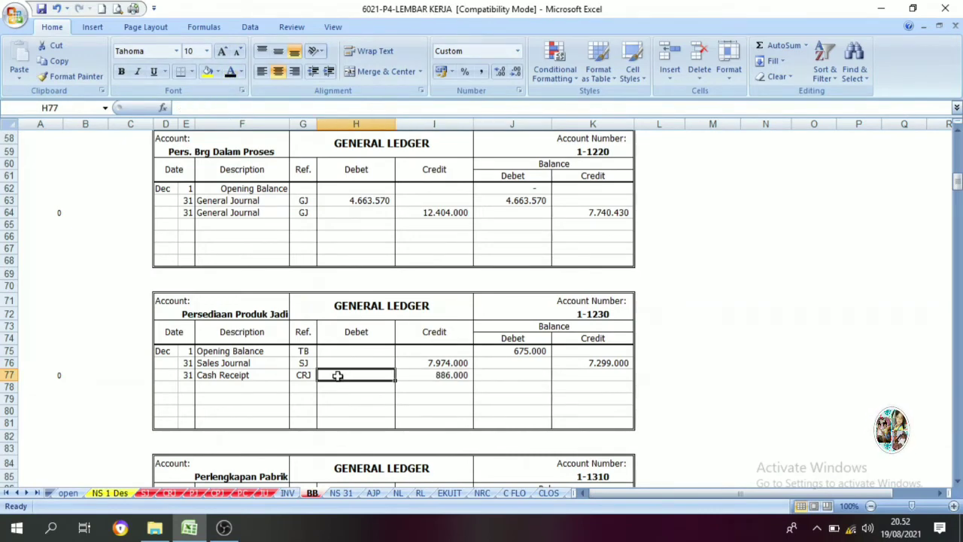
click(444, 366)
click(446, 386)
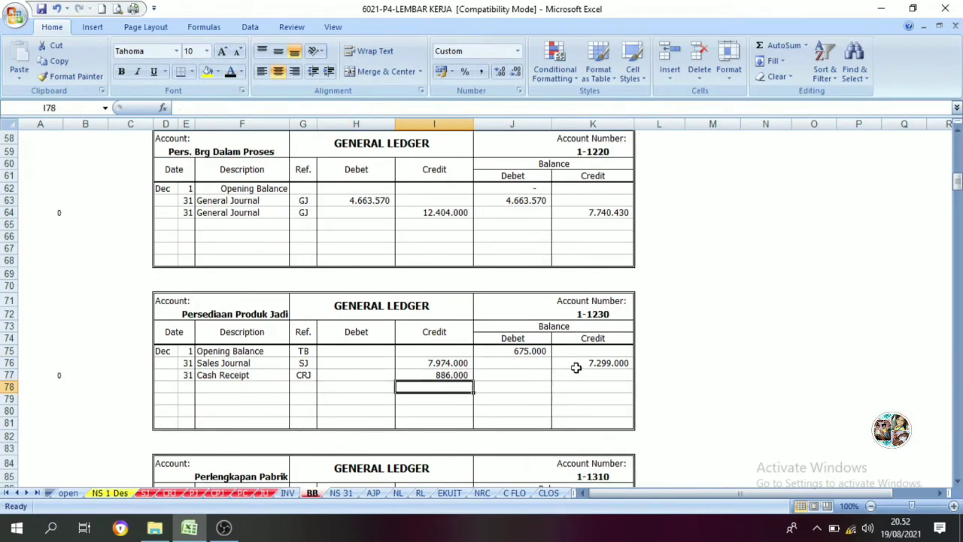
- Calculate the credit balance in K77 with =K76+I77 and reveal it with the black font colour
click(611, 365)
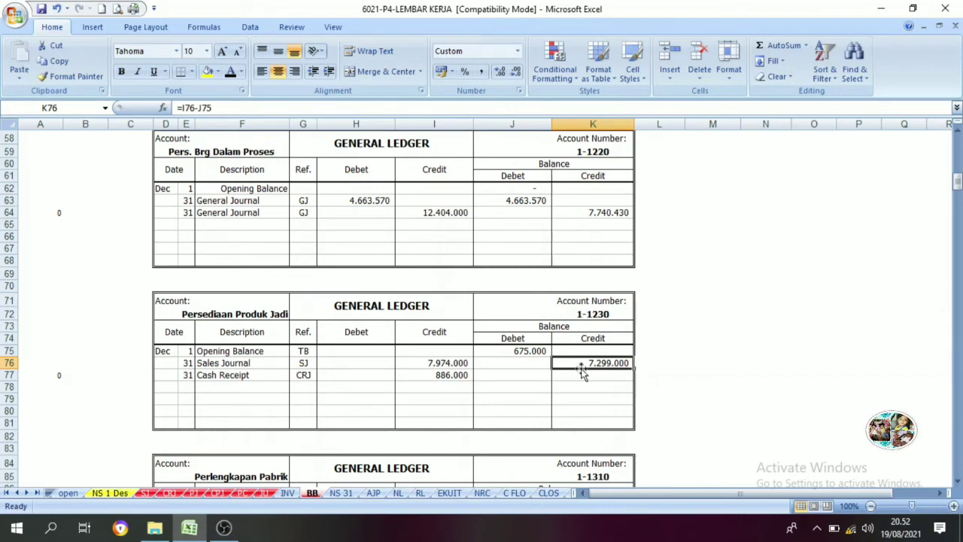
click(458, 374)
click(591, 374)
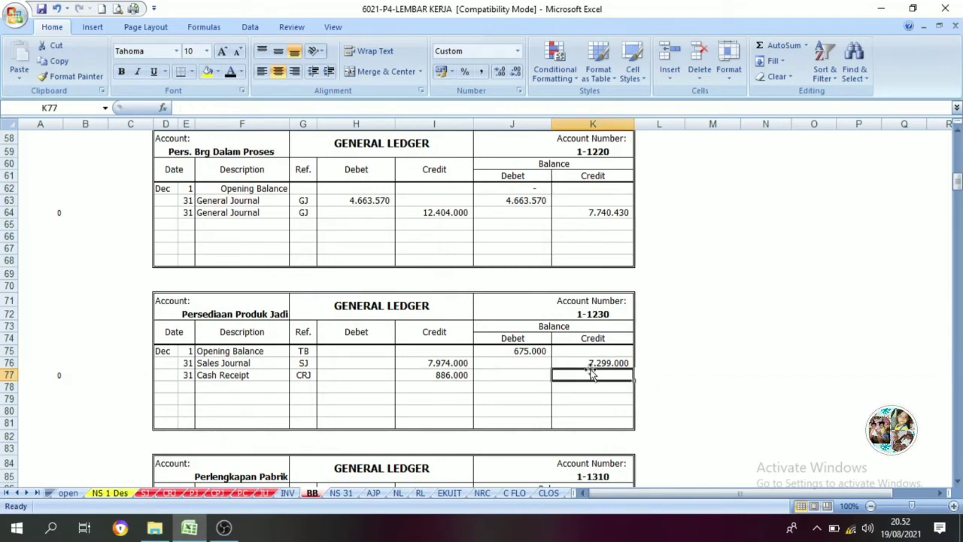
text(=)
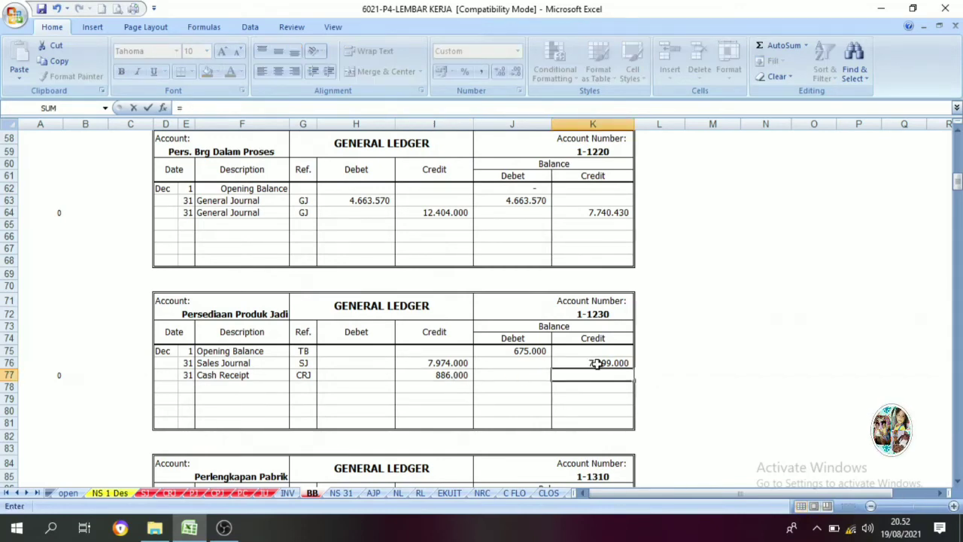
click(596, 363)
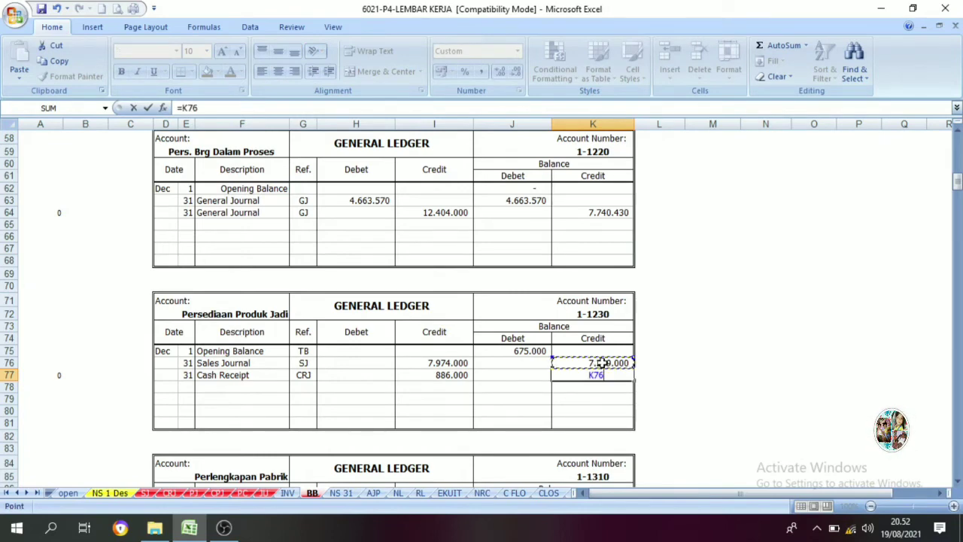
text(+)
click(454, 373)
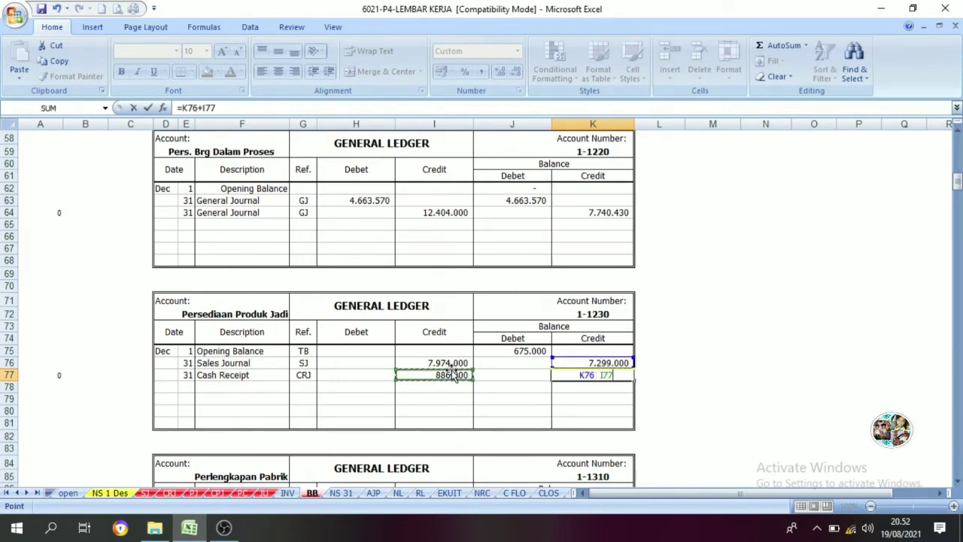
key(Return)
click(617, 364)
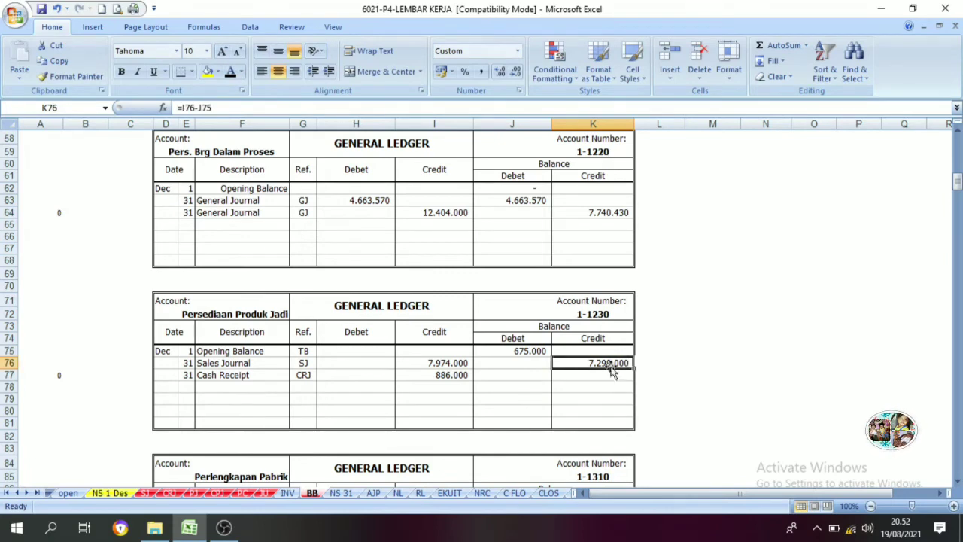
click(617, 373)
click(230, 72)
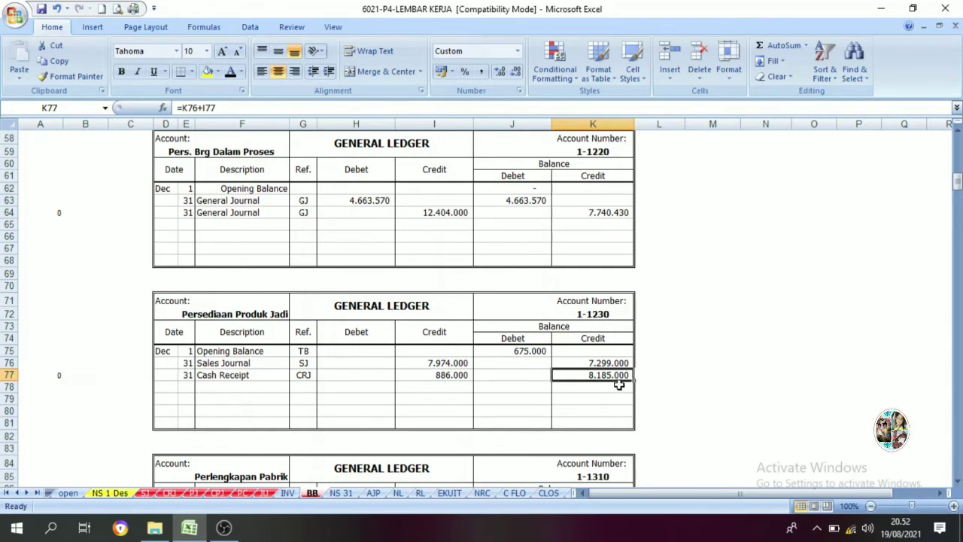
- Check the CRJ, PJ, CPJ, PC and JU recapitulations for further entries to account 1-1230
click(182, 388)
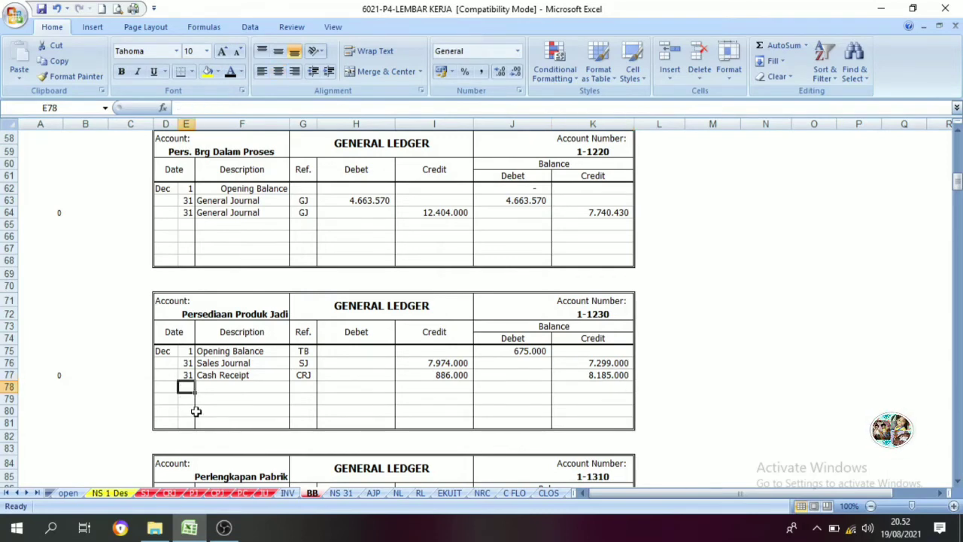
click(134, 373)
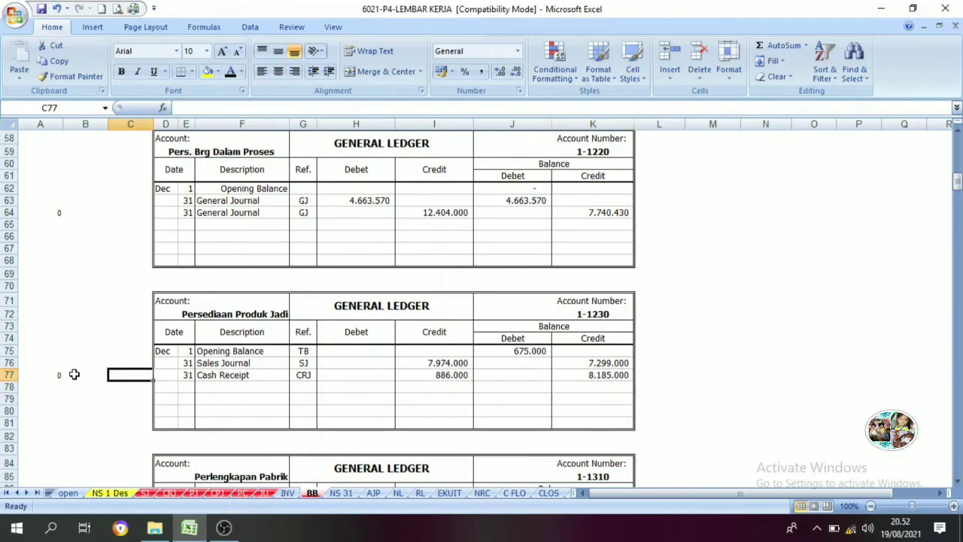
click(70, 375)
click(146, 380)
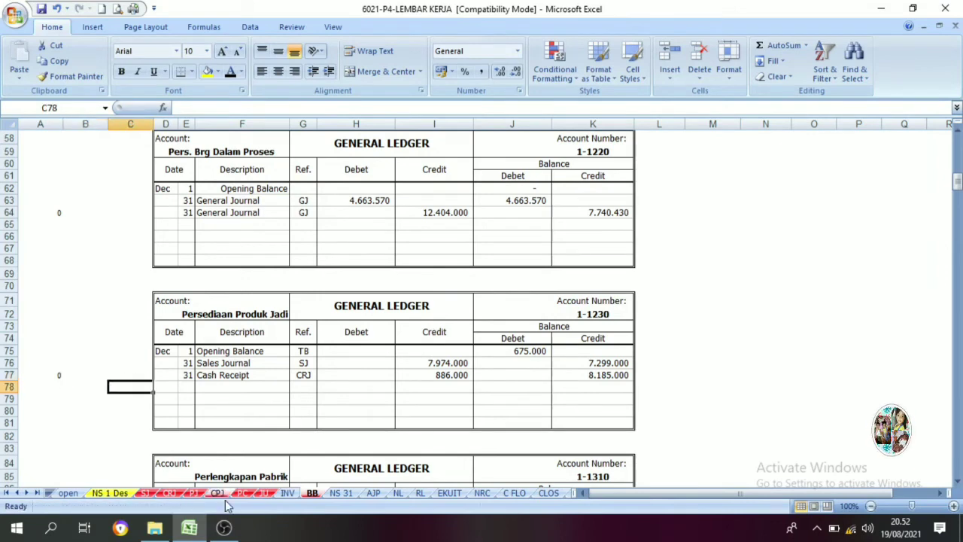
click(167, 492)
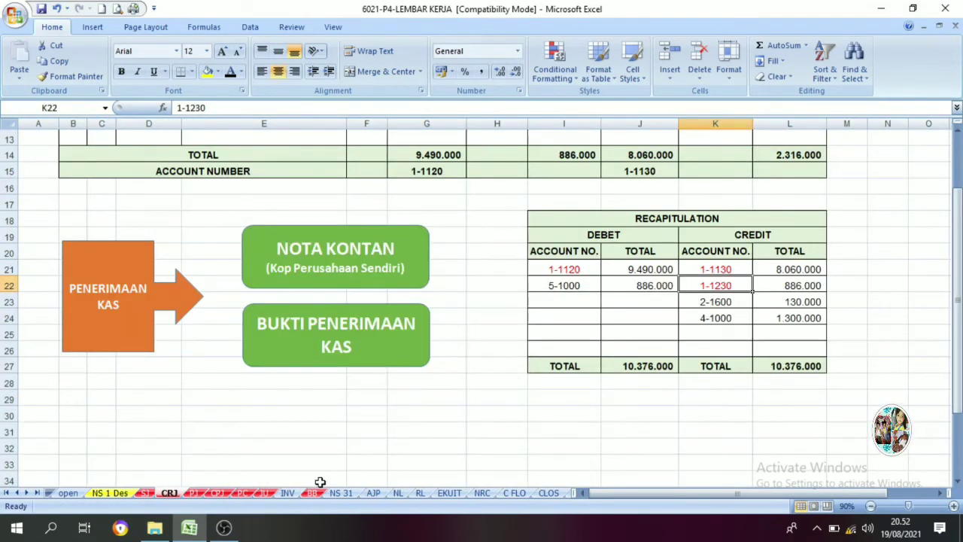
click(193, 493)
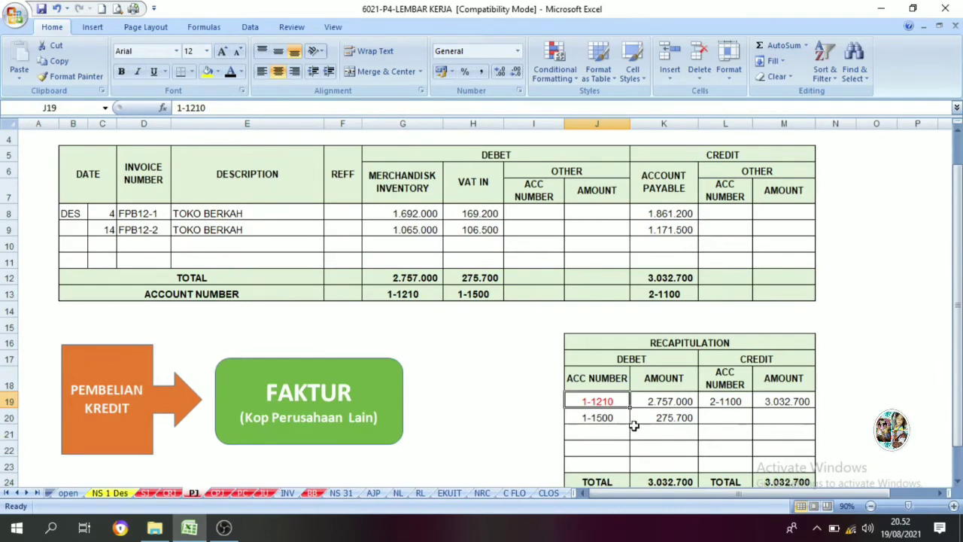
click(217, 493)
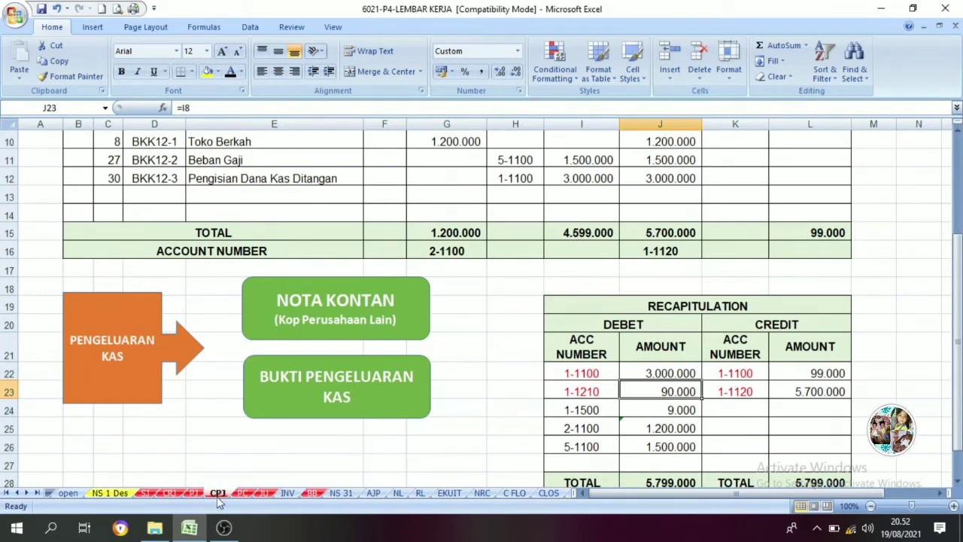
click(241, 494)
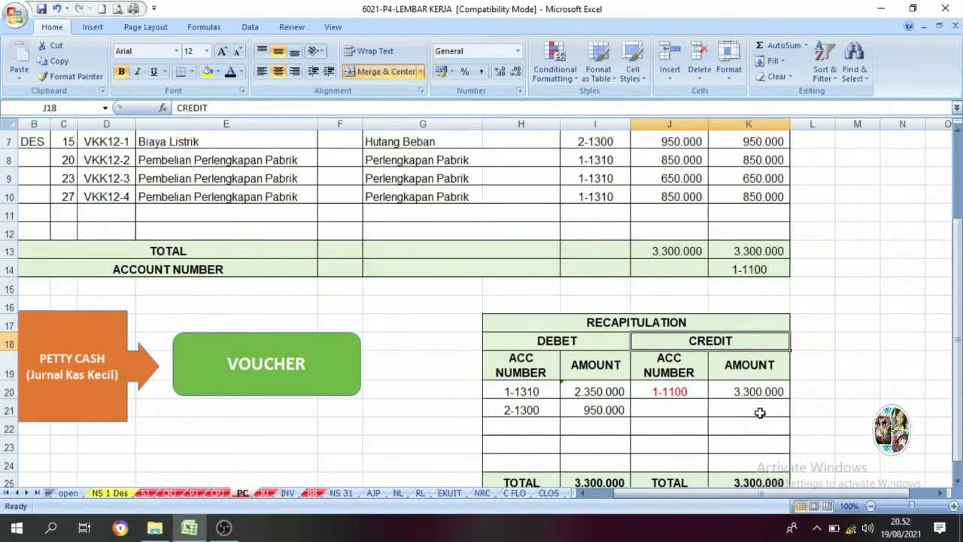
click(264, 494)
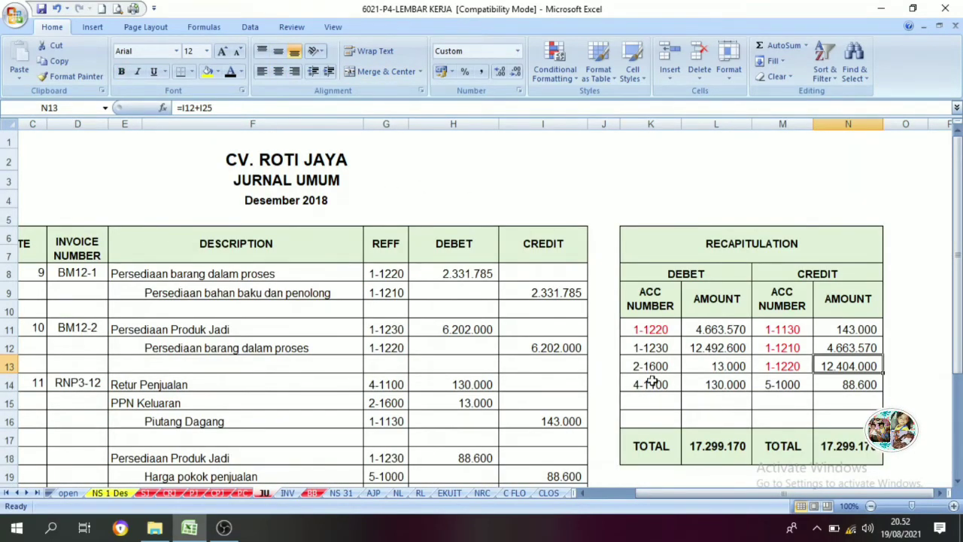
- Mark the debit account number 1-1230 in K12 of the General Journal recapitulation red
click(650, 349)
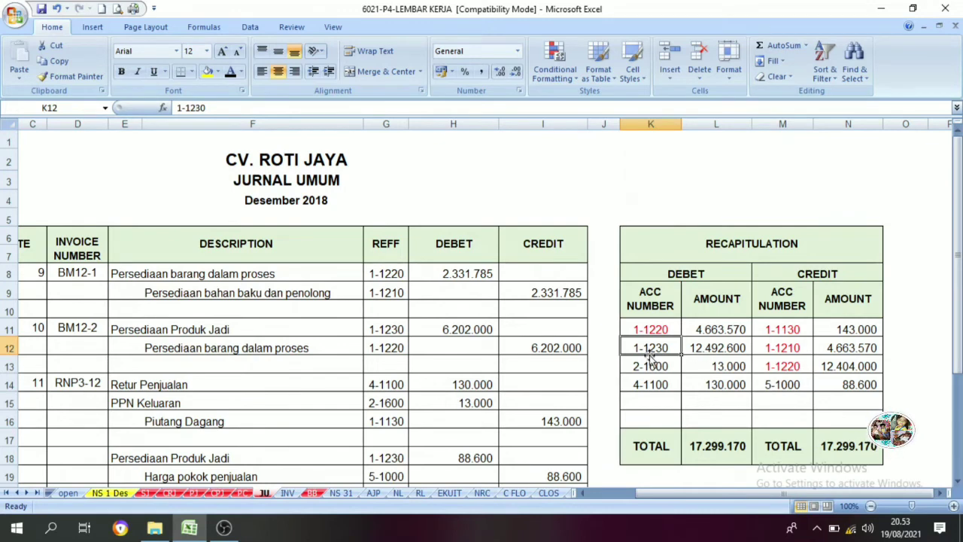
click(241, 72)
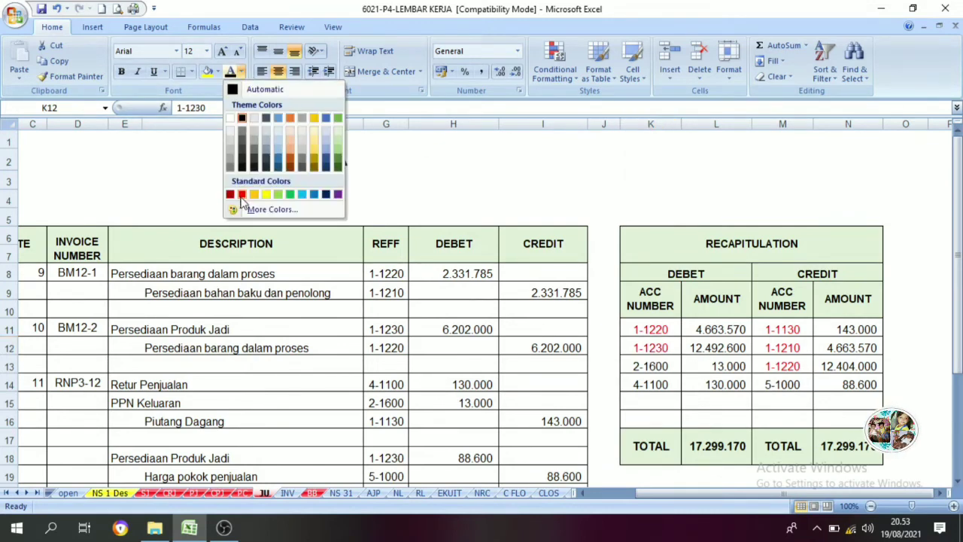
key(Escape)
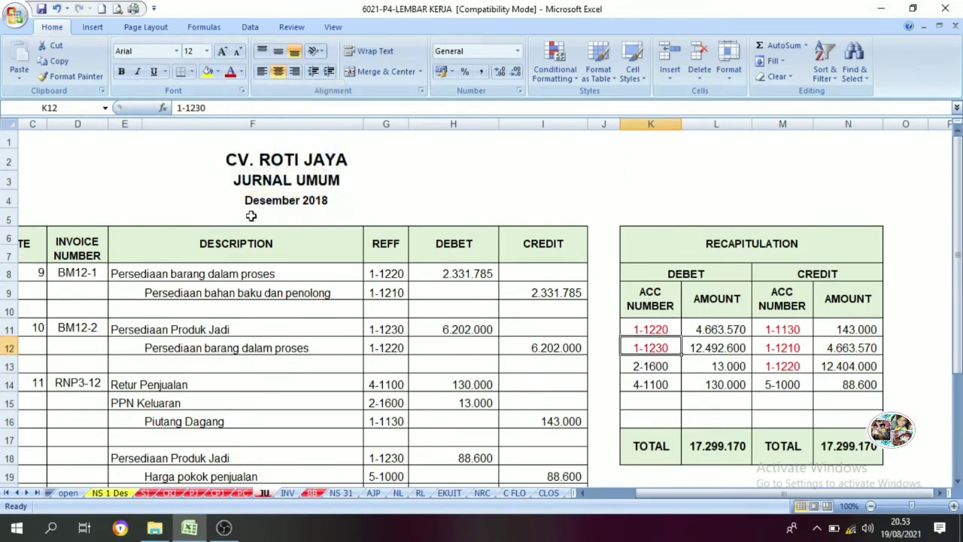
- Enter the date 31 in E78 of the 1-1230 ledger and set the font colour of E78:K78 to automatic black
click(310, 494)
click(185, 398)
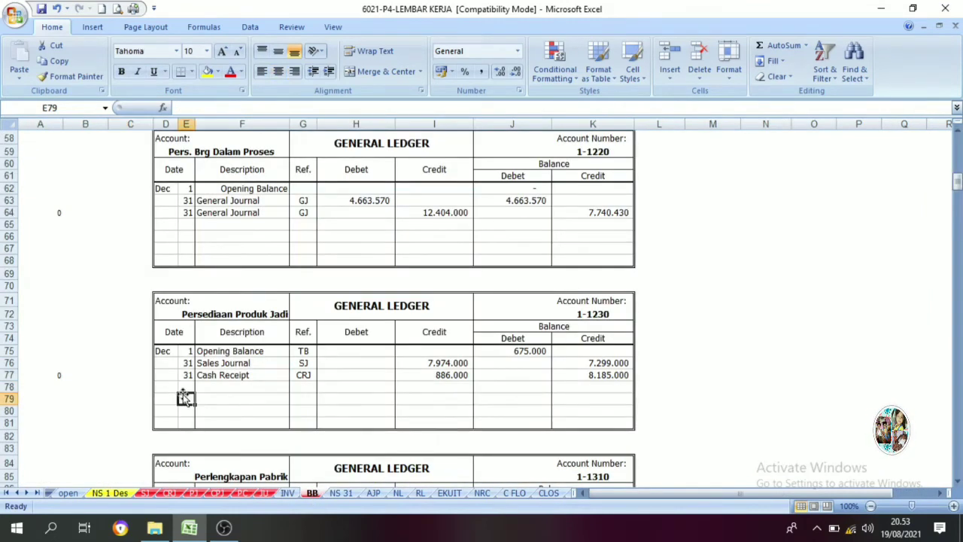
click(185, 386)
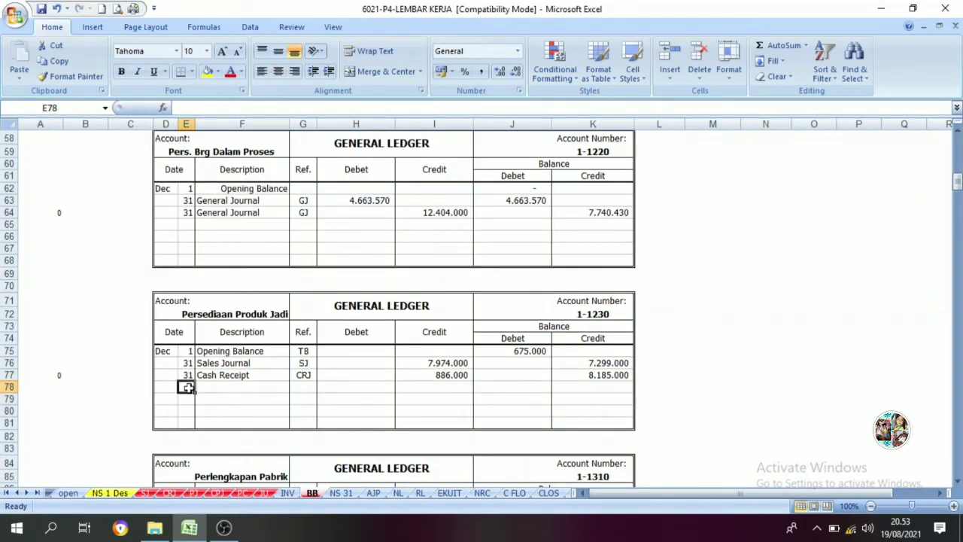
text(31)
key(Tab)
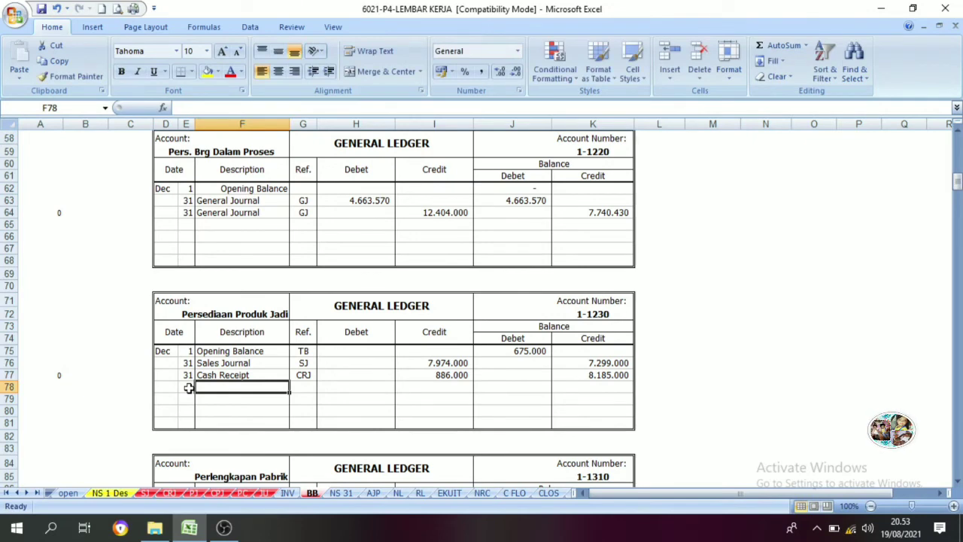
click(188, 387)
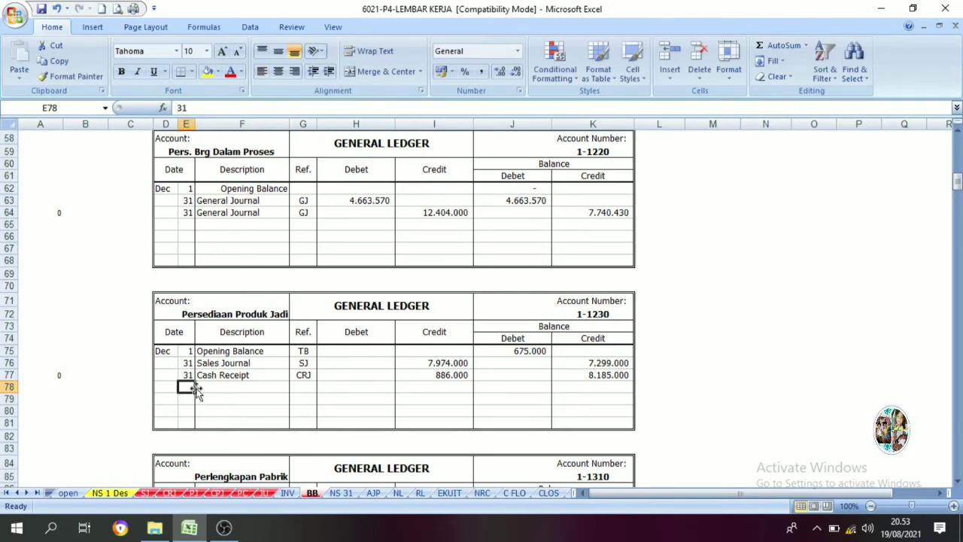
click(241, 71)
click(244, 89)
drag(200, 388, 575, 386)
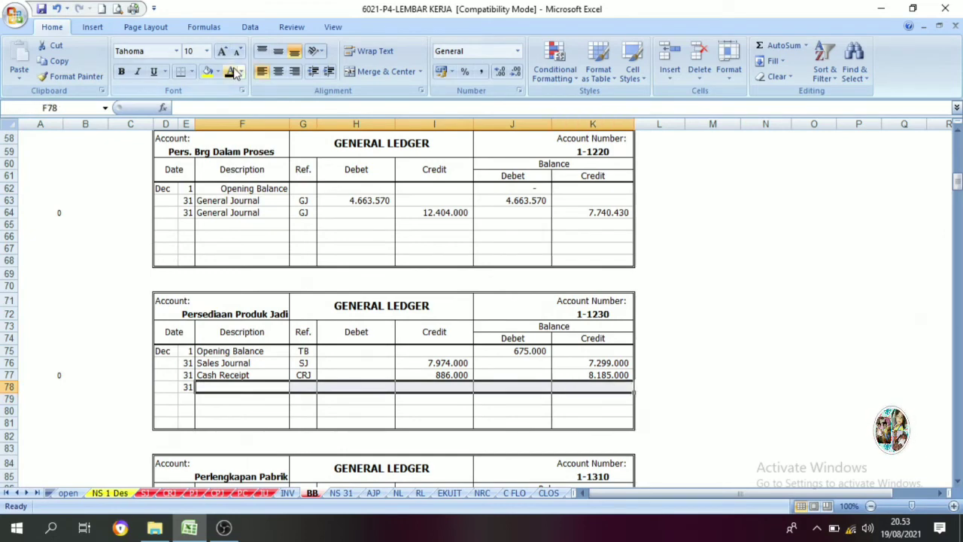
- Enter the description "General jurnal" in F78 and the reference gj in G78 of the 1-1230 ledger
click(235, 386)
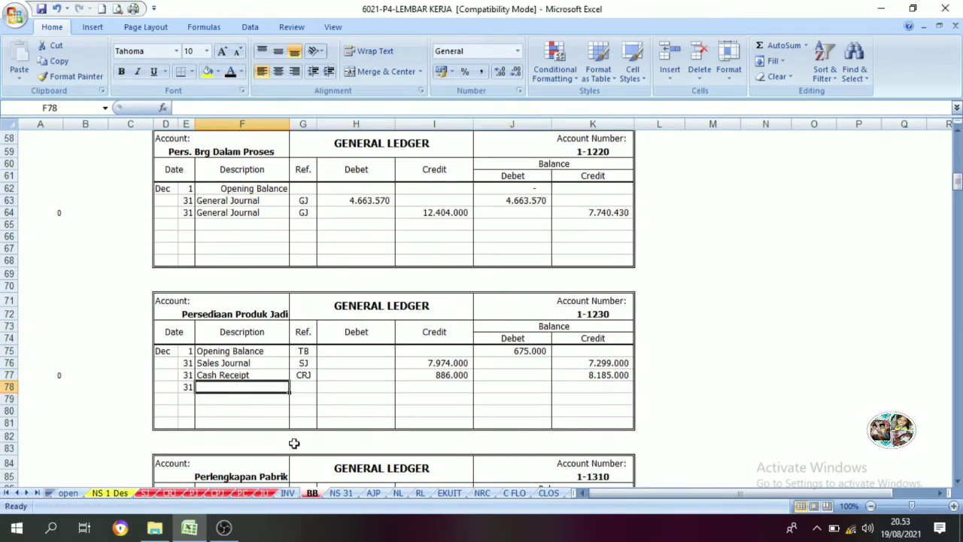
text(General jurnal)
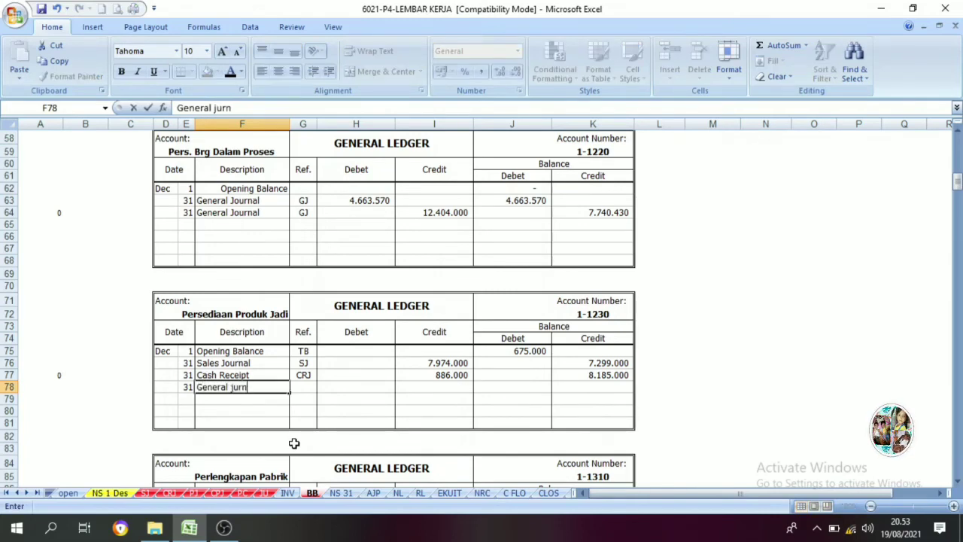
click(302, 387)
text(GJ)
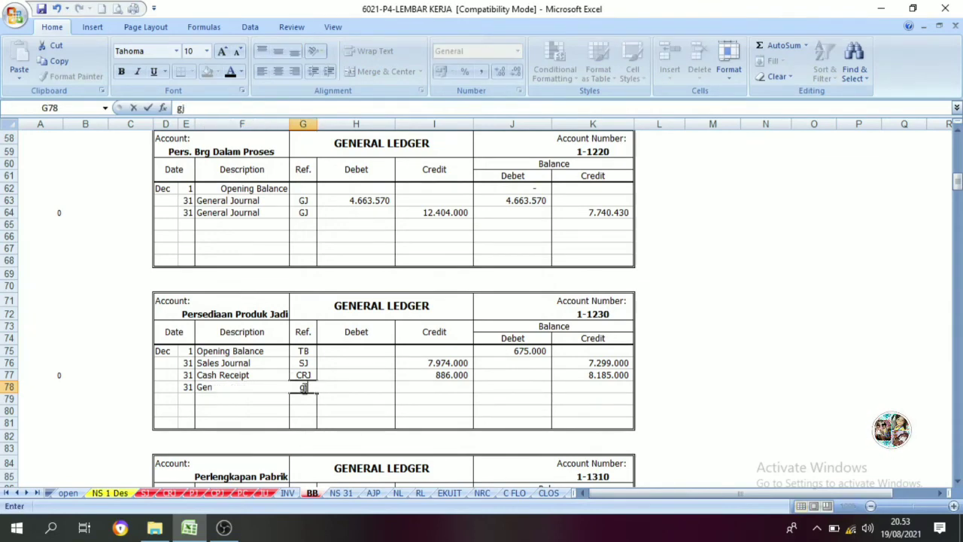
key(Tab)
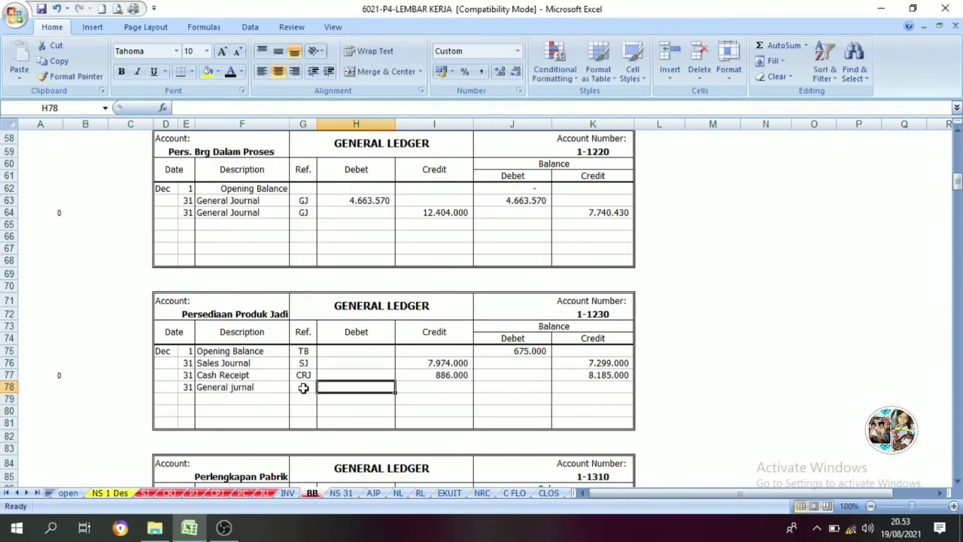
- Link the debit cell H78 to the 1-1230 debit amount in the General Journal recapitulation with =JU!L12
click(264, 493)
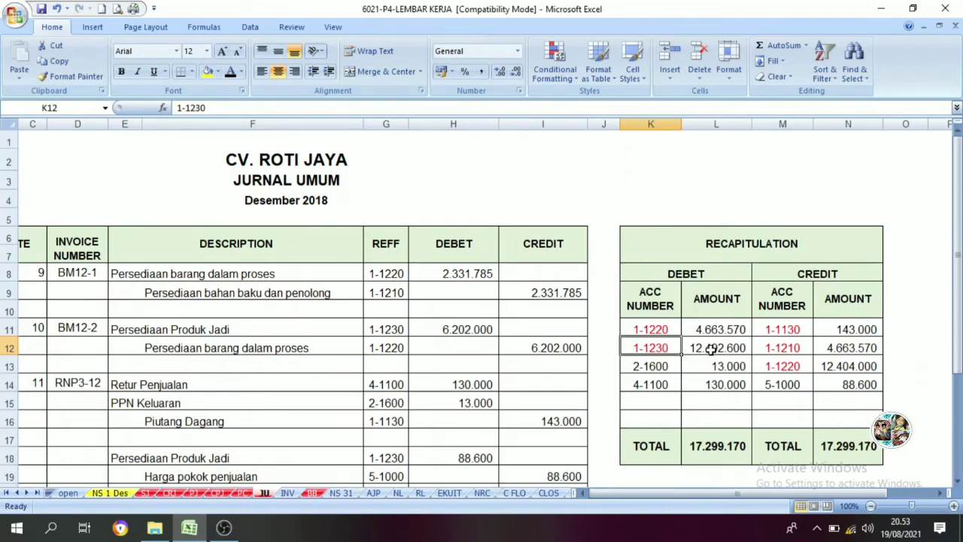
click(314, 494)
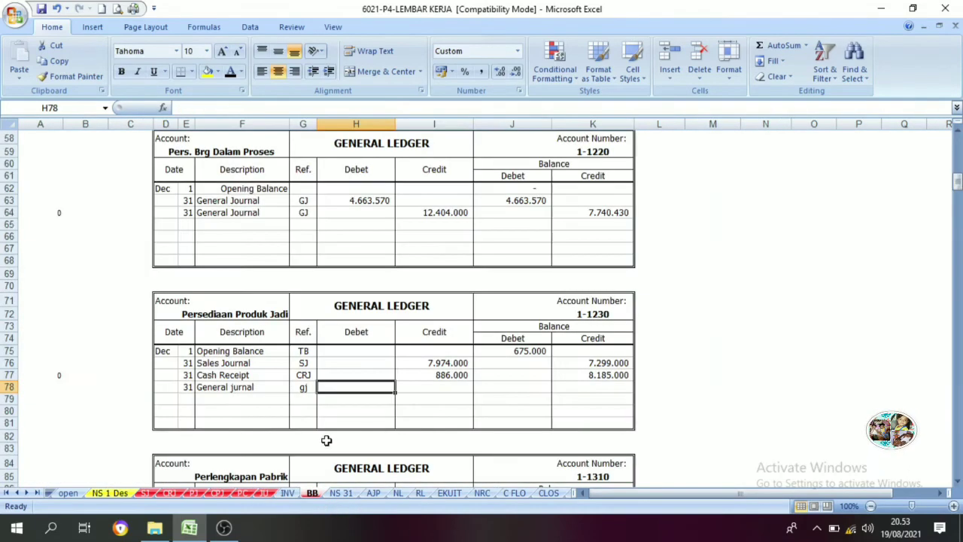
text(=)
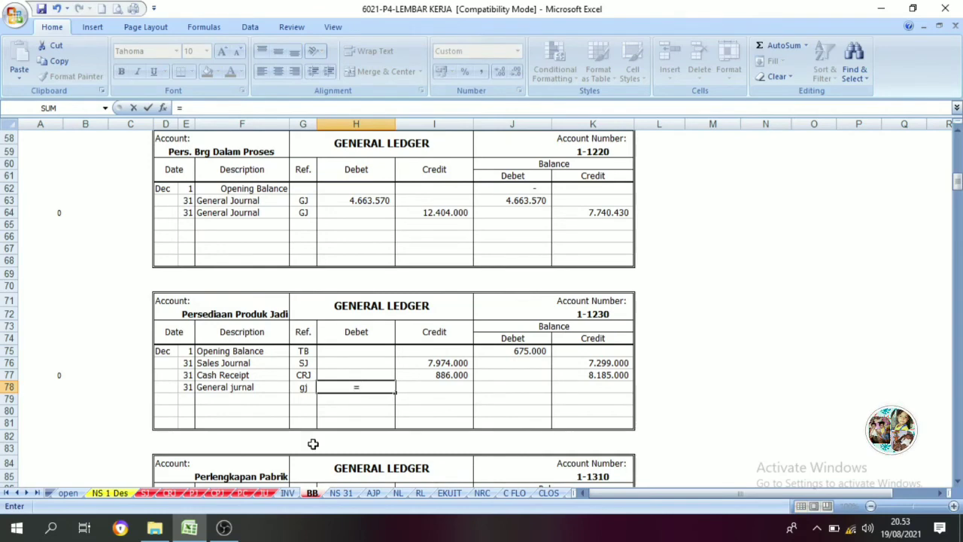
click(264, 493)
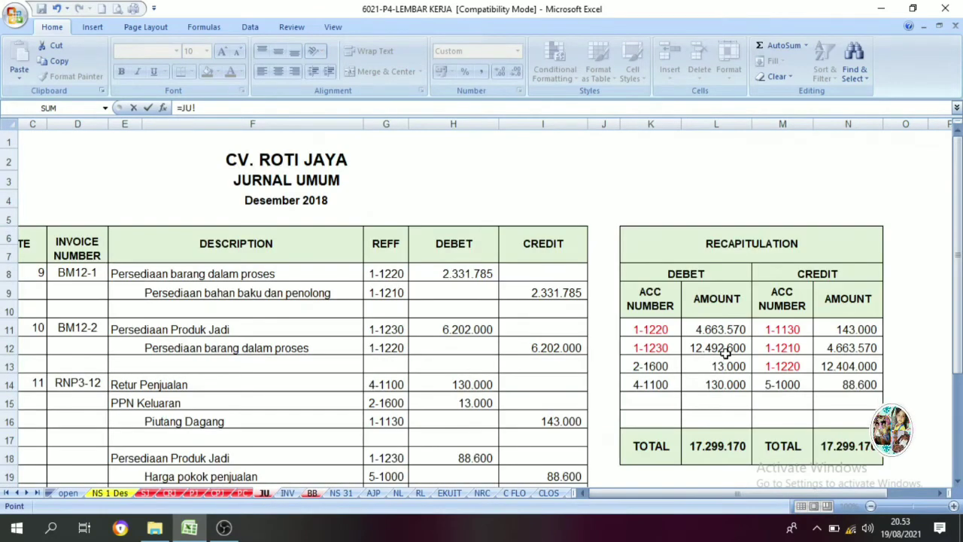
click(724, 352)
key(Return)
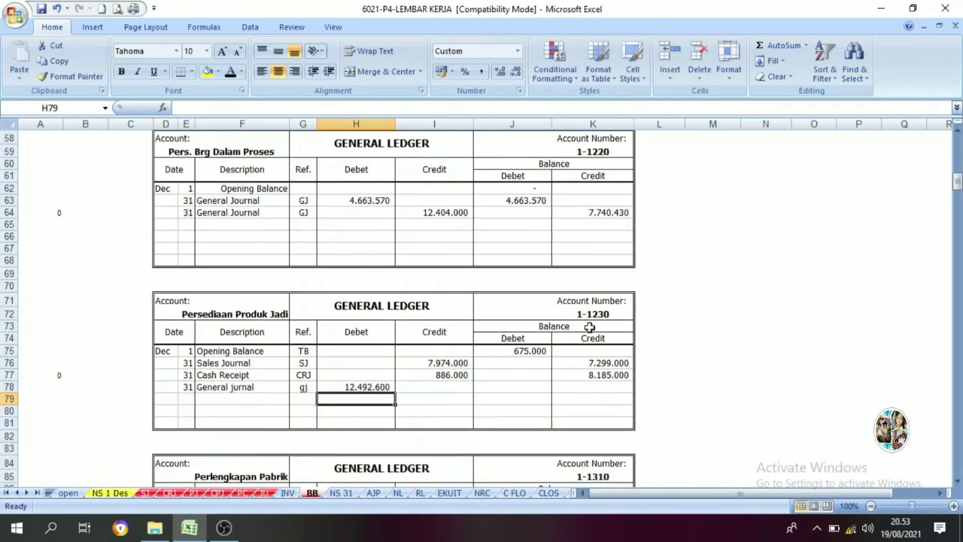
- Calculate the debit balance in J78 of the 1-1230 ledger with =H78-K77
click(352, 386)
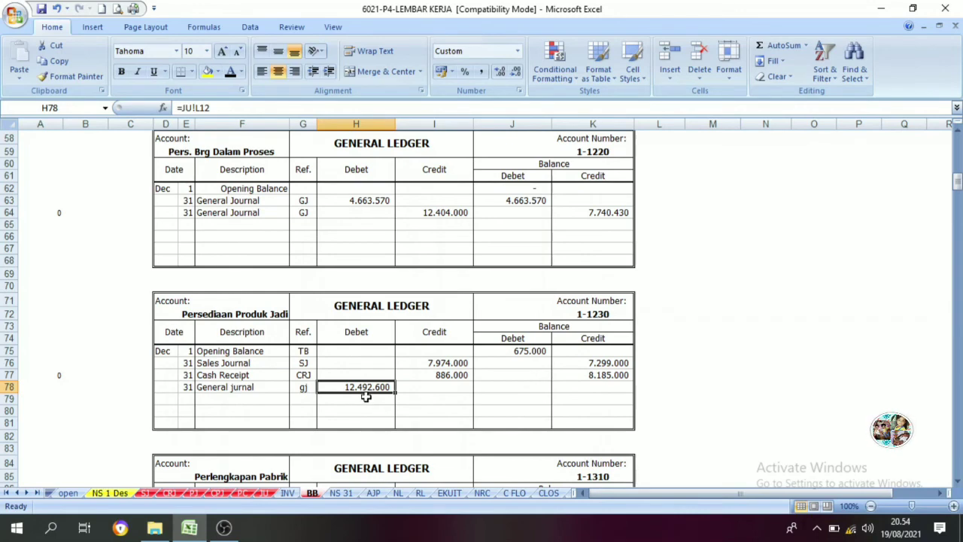
click(594, 376)
click(371, 391)
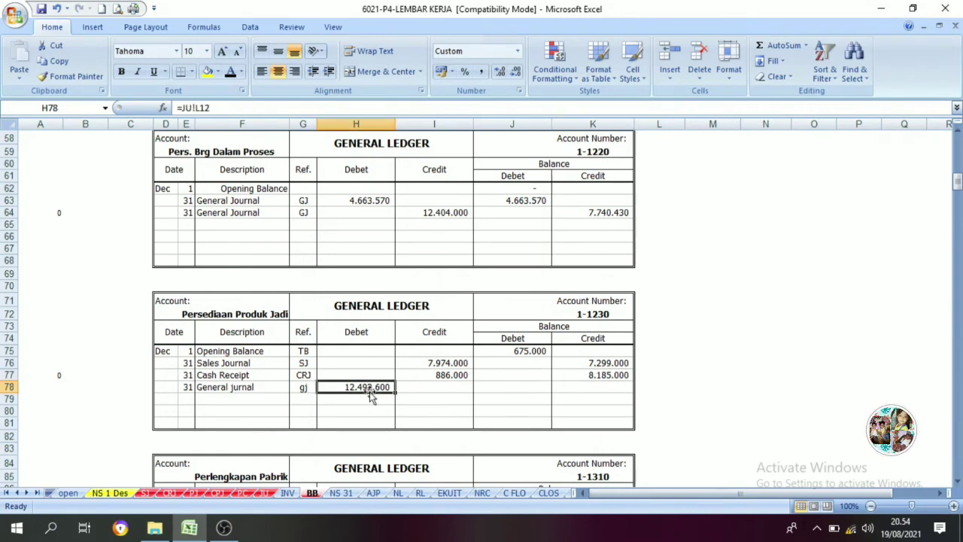
click(594, 374)
click(358, 387)
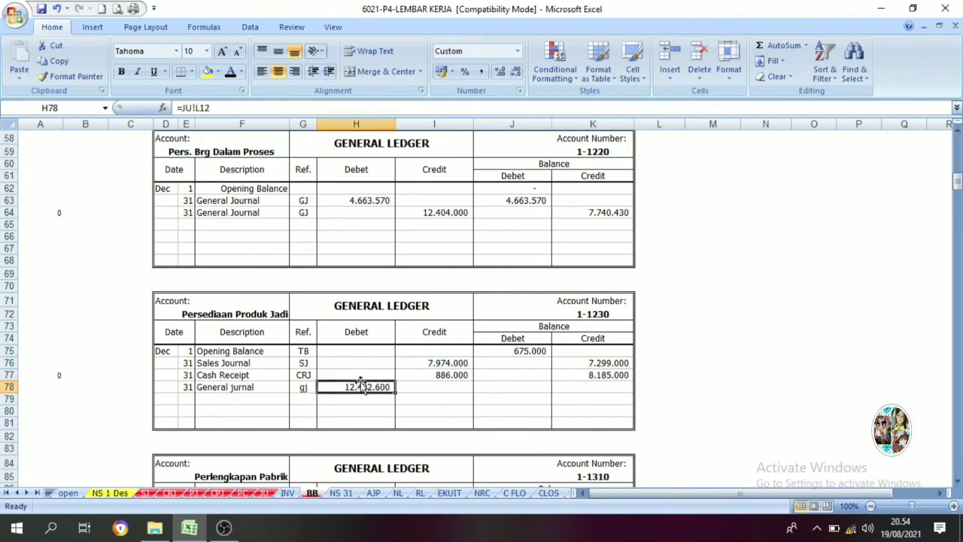
click(368, 333)
click(369, 387)
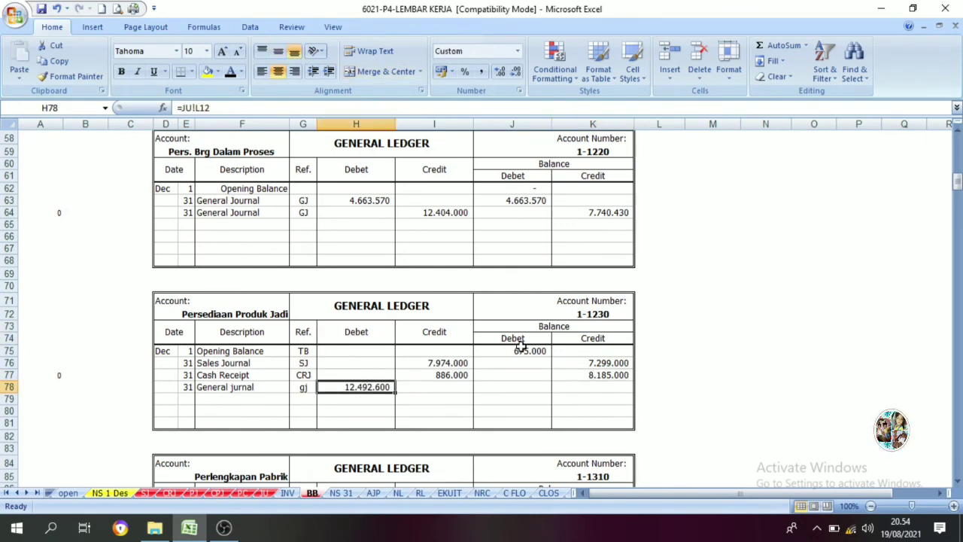
click(517, 385)
text(=)
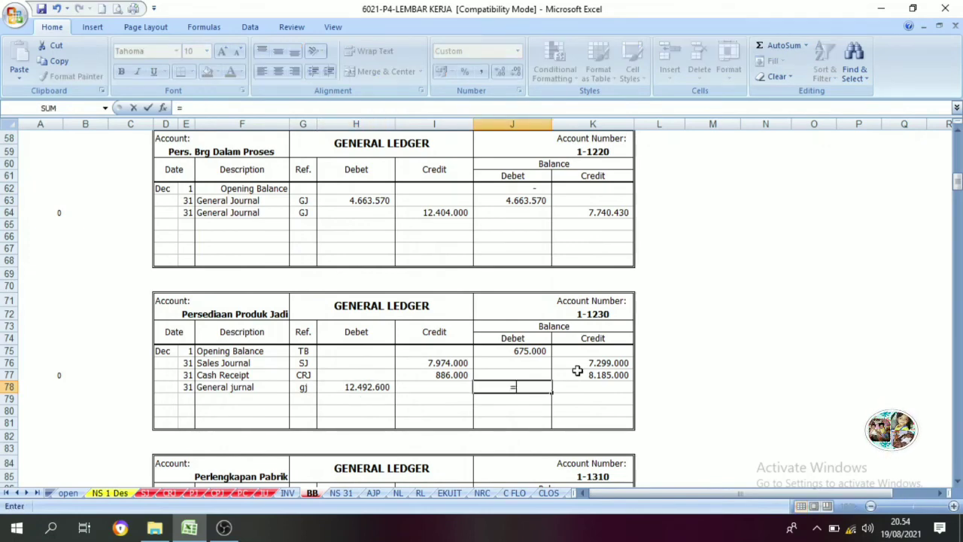
click(337, 388)
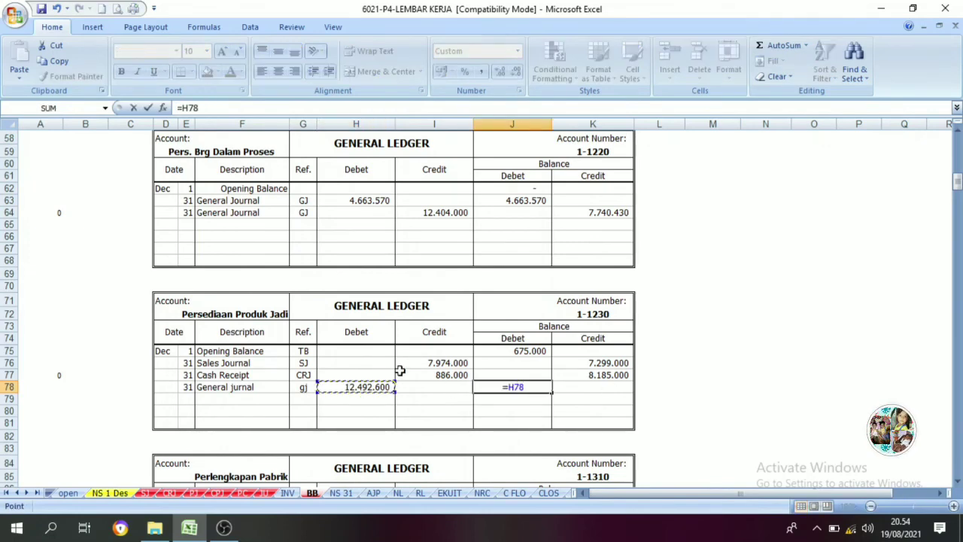
text(-)
click(624, 376)
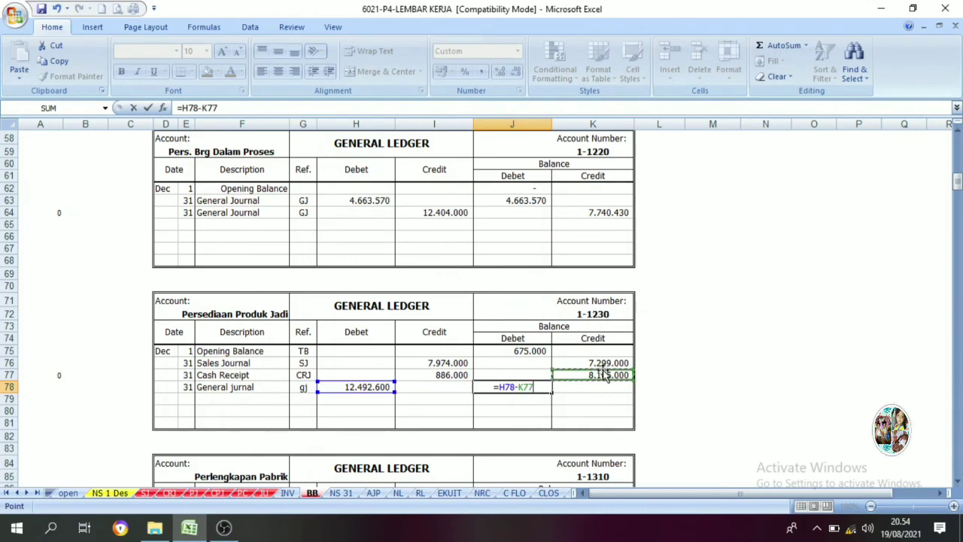
key(Return)
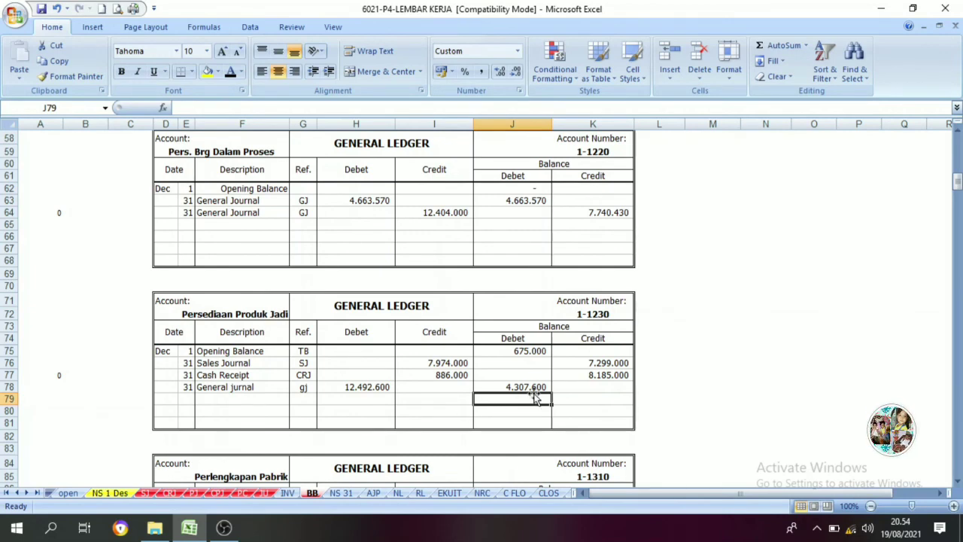
- Review the posted and still unposted ledger accounts from Kas Ditangan through Bangunan
scroll(525, 396, down, 3)
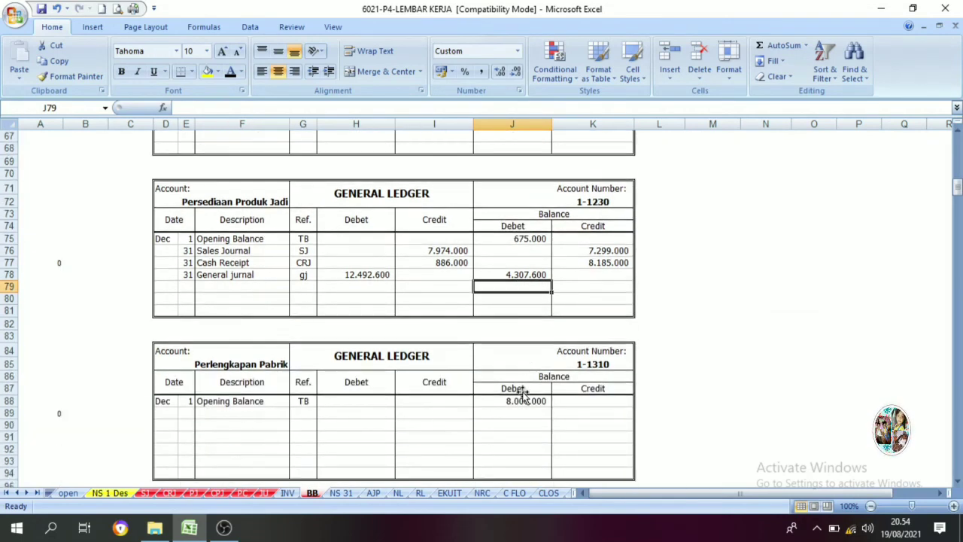
scroll(523, 391, up, 3)
scroll(479, 349, up, 16)
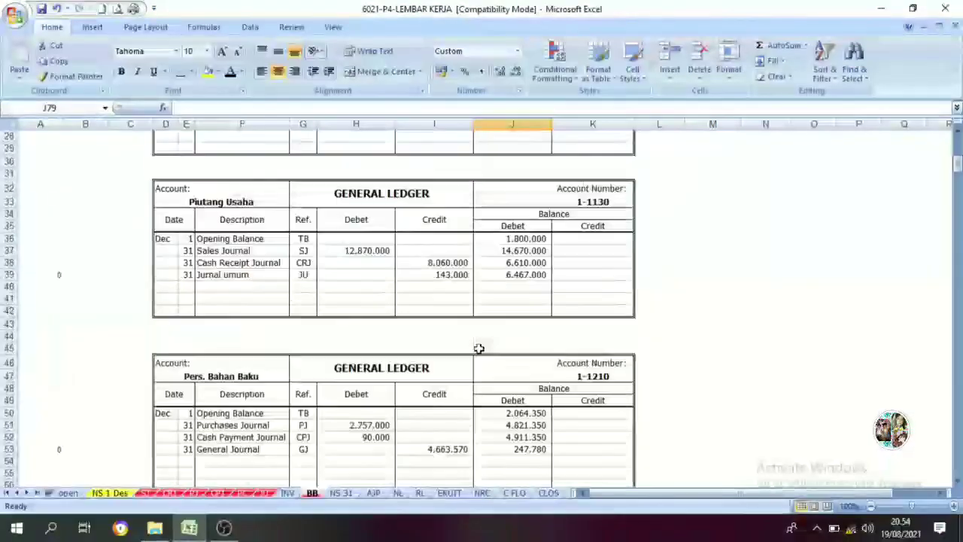
scroll(479, 348, down, 6)
scroll(478, 348, down, 13)
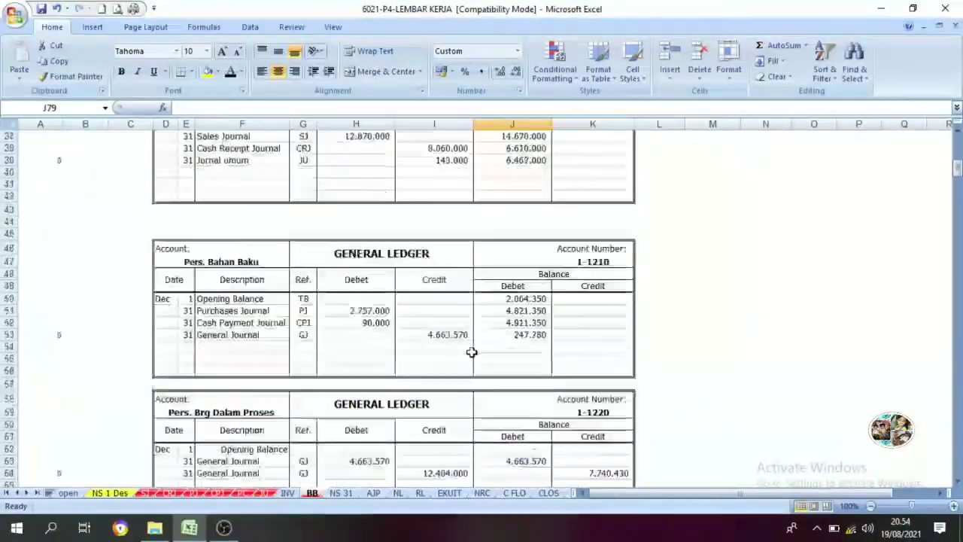
scroll(472, 351, up, 1)
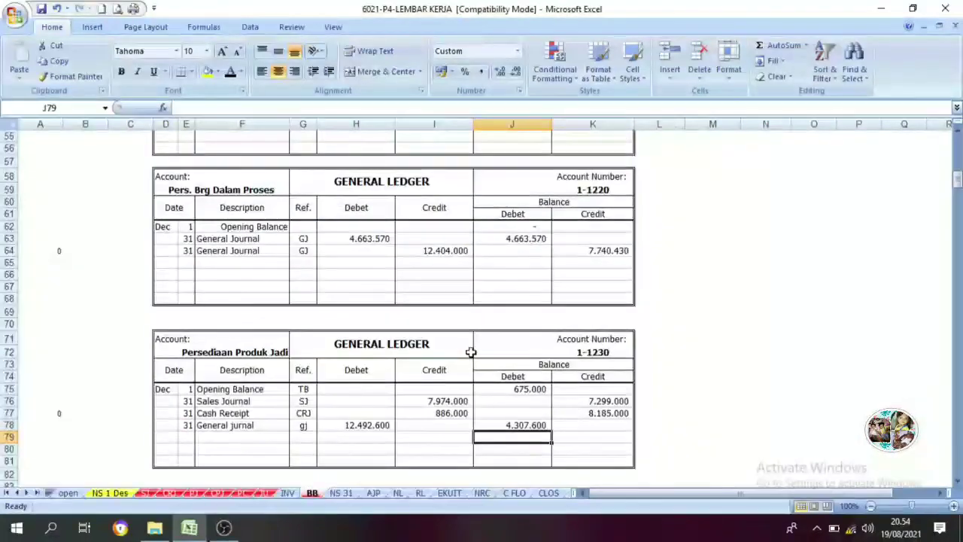
scroll(463, 352, down, 4)
scroll(461, 353, down, 13)
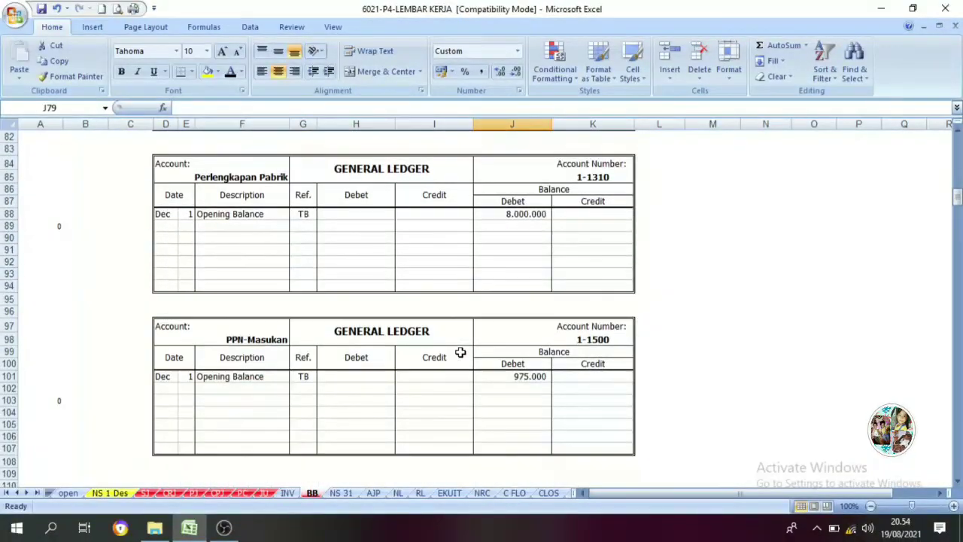
scroll(460, 353, up, 20)
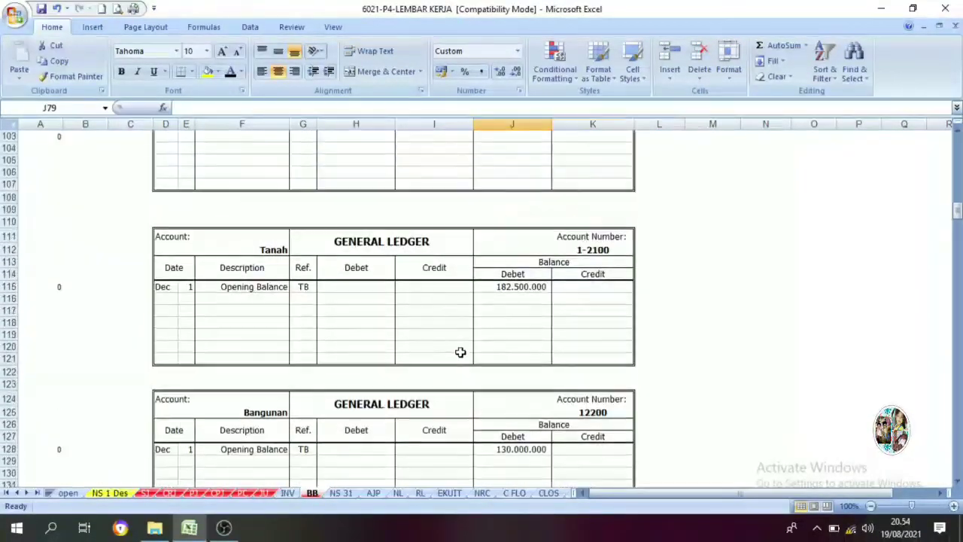
scroll(461, 352, up, 6)
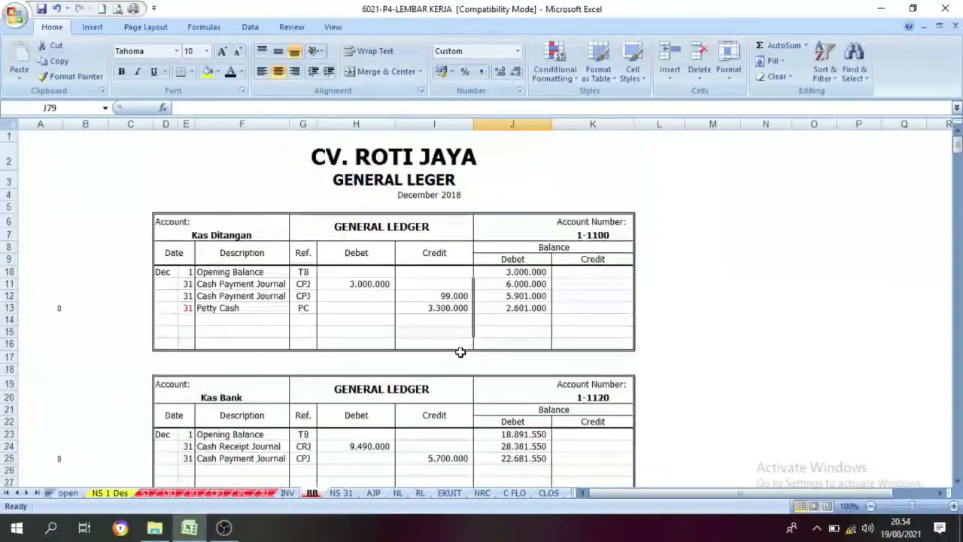